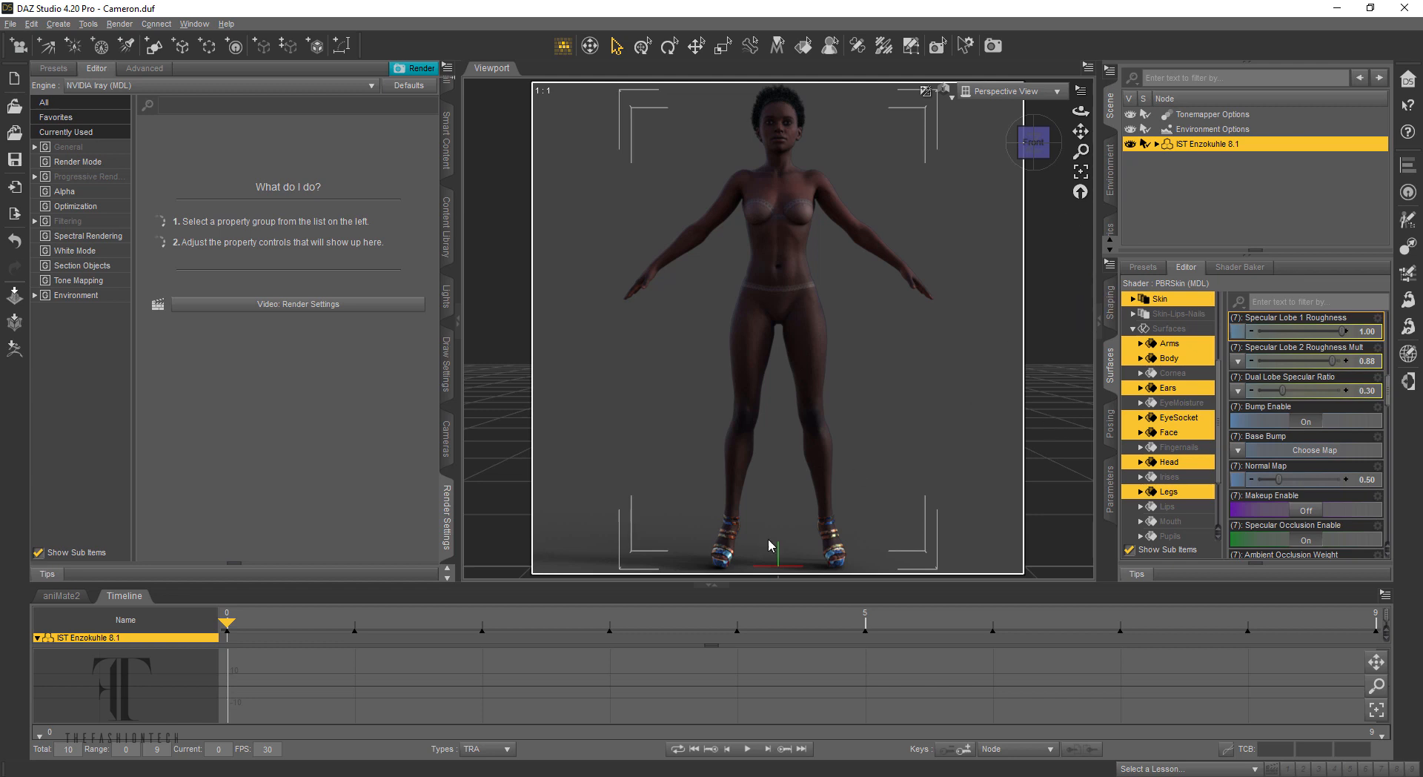
- Start an OBJ export of the figure and create and open a folder named Cameron HDRI inside the BROWZWEAR folder
drag(464, 584, 470, 703)
click(12, 25)
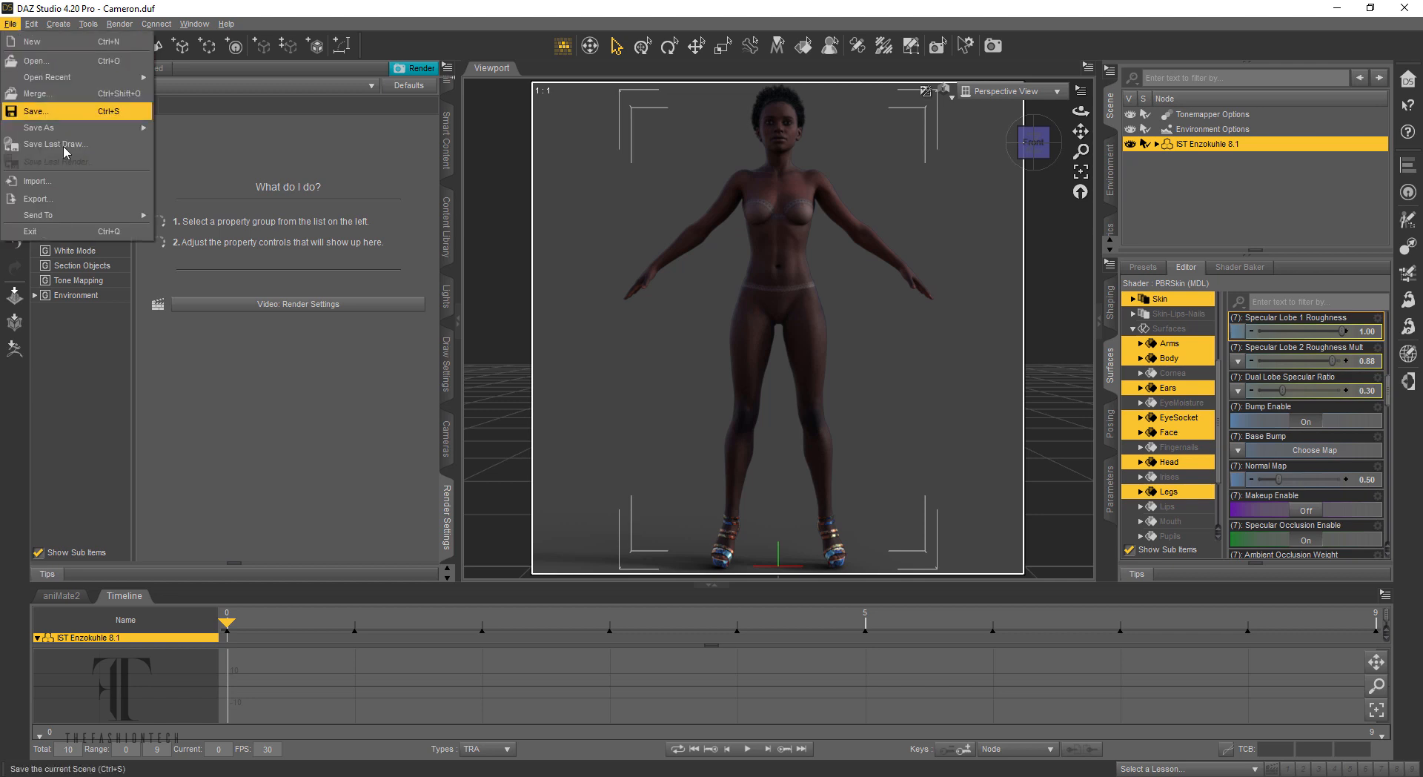
click(72, 208)
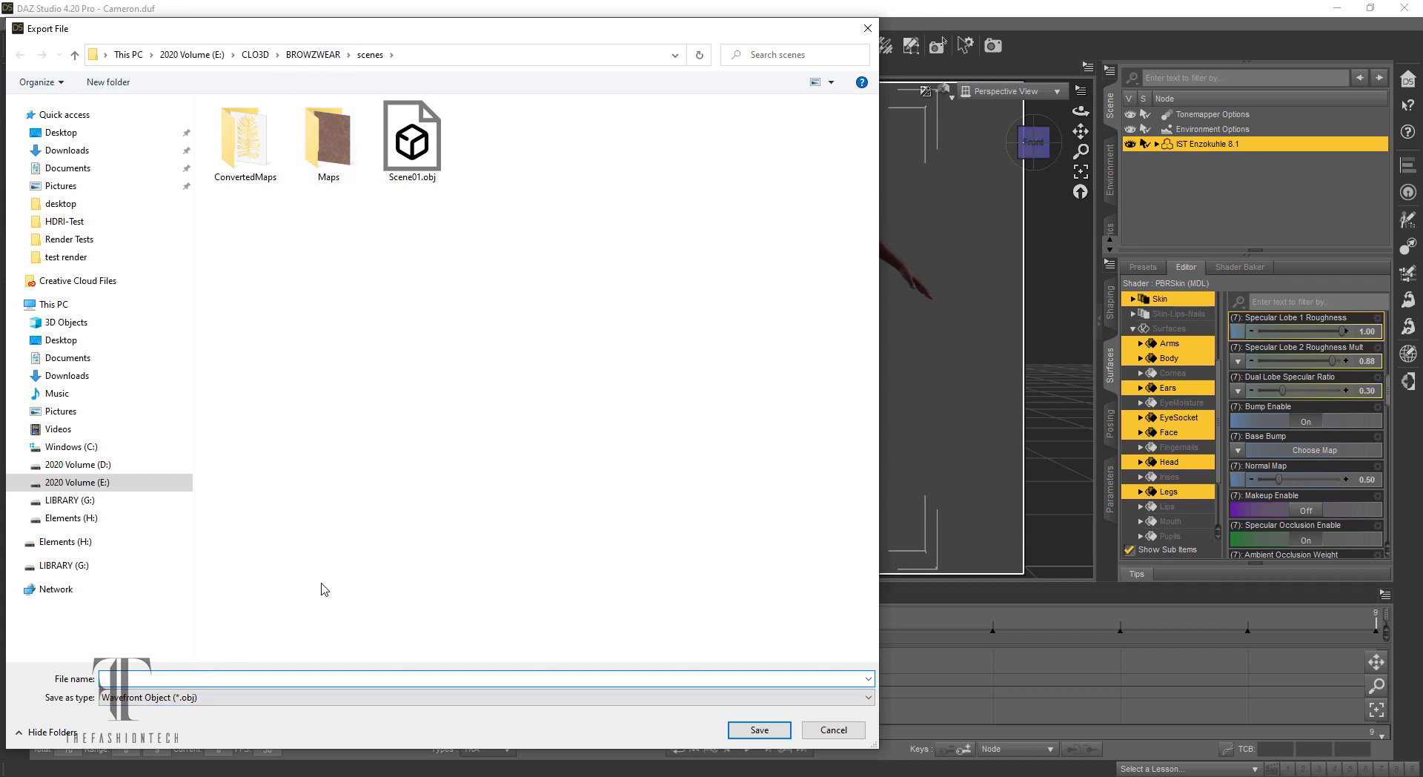
click(308, 57)
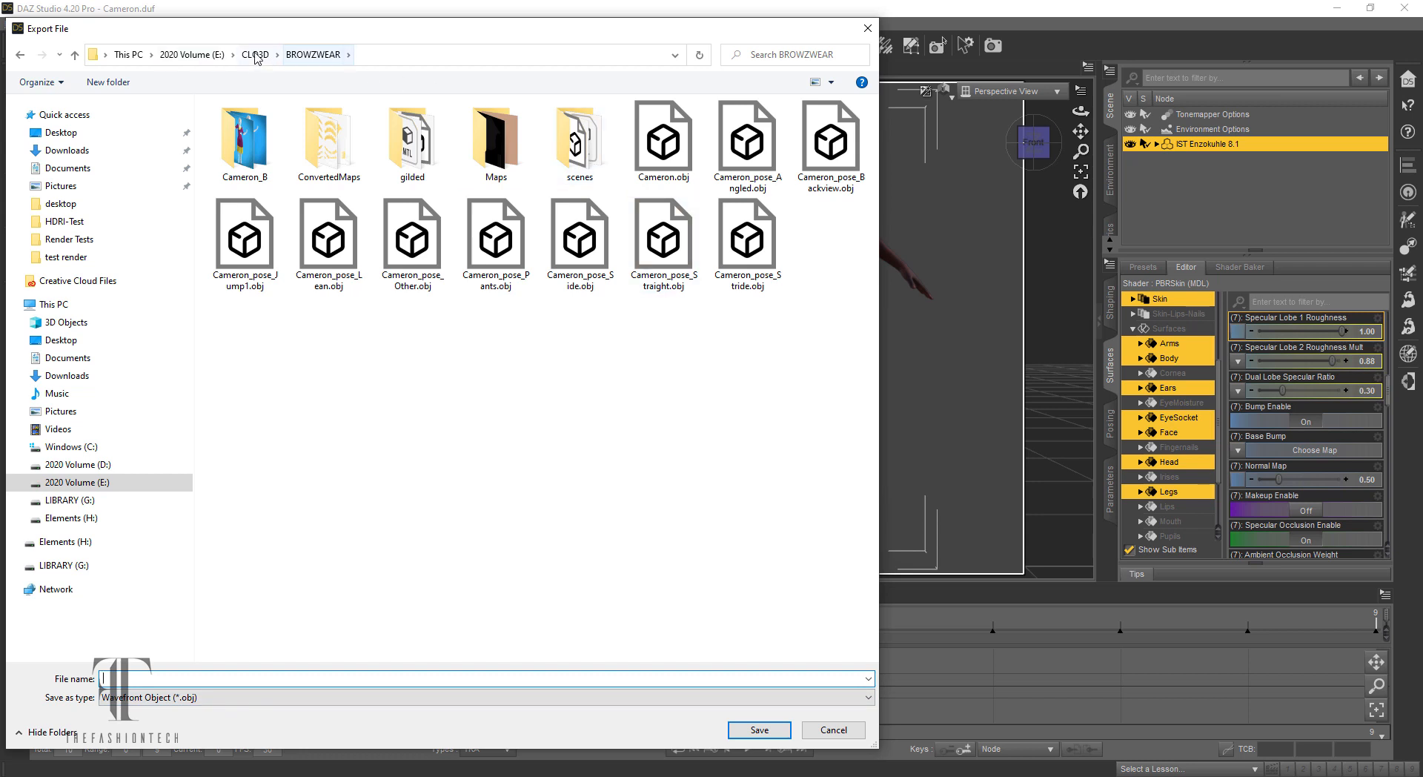
click(117, 83)
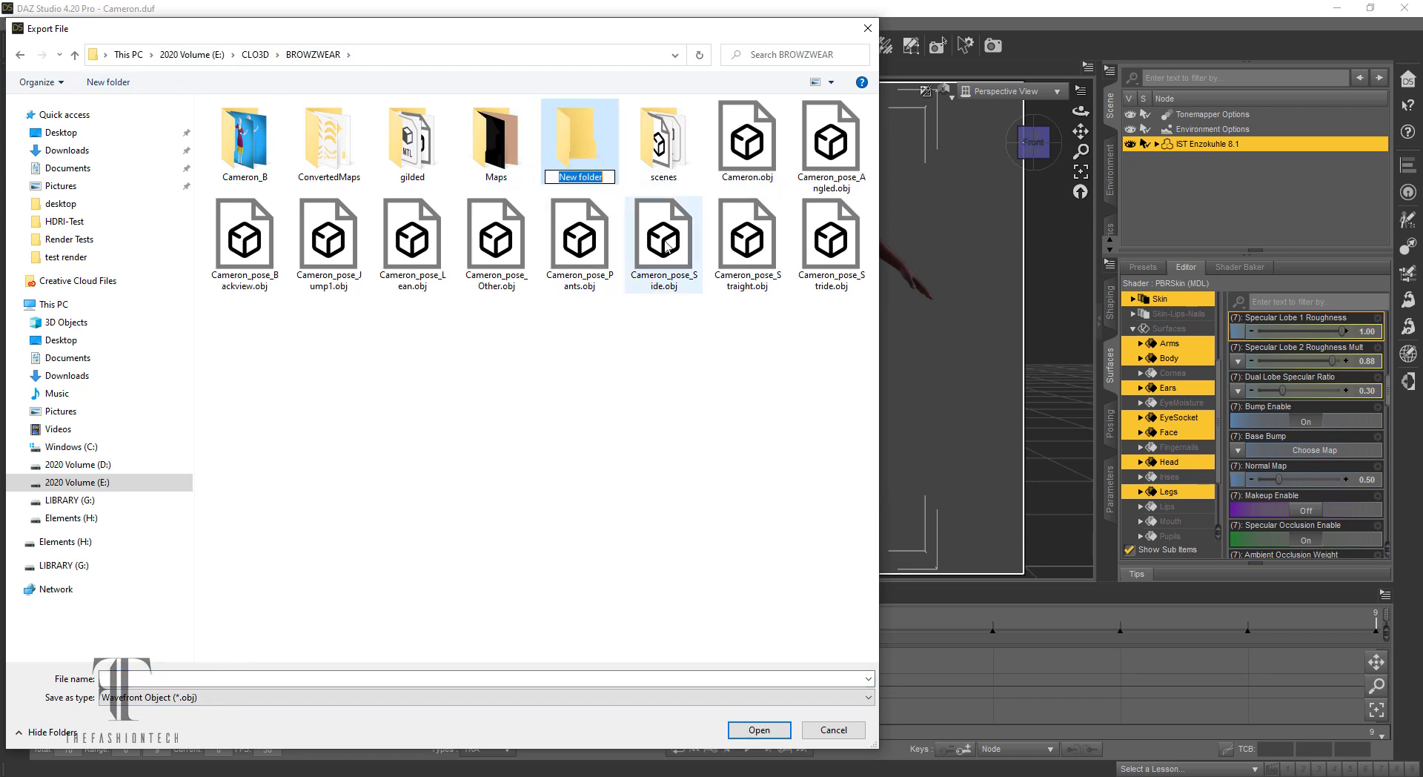
text(Cam)
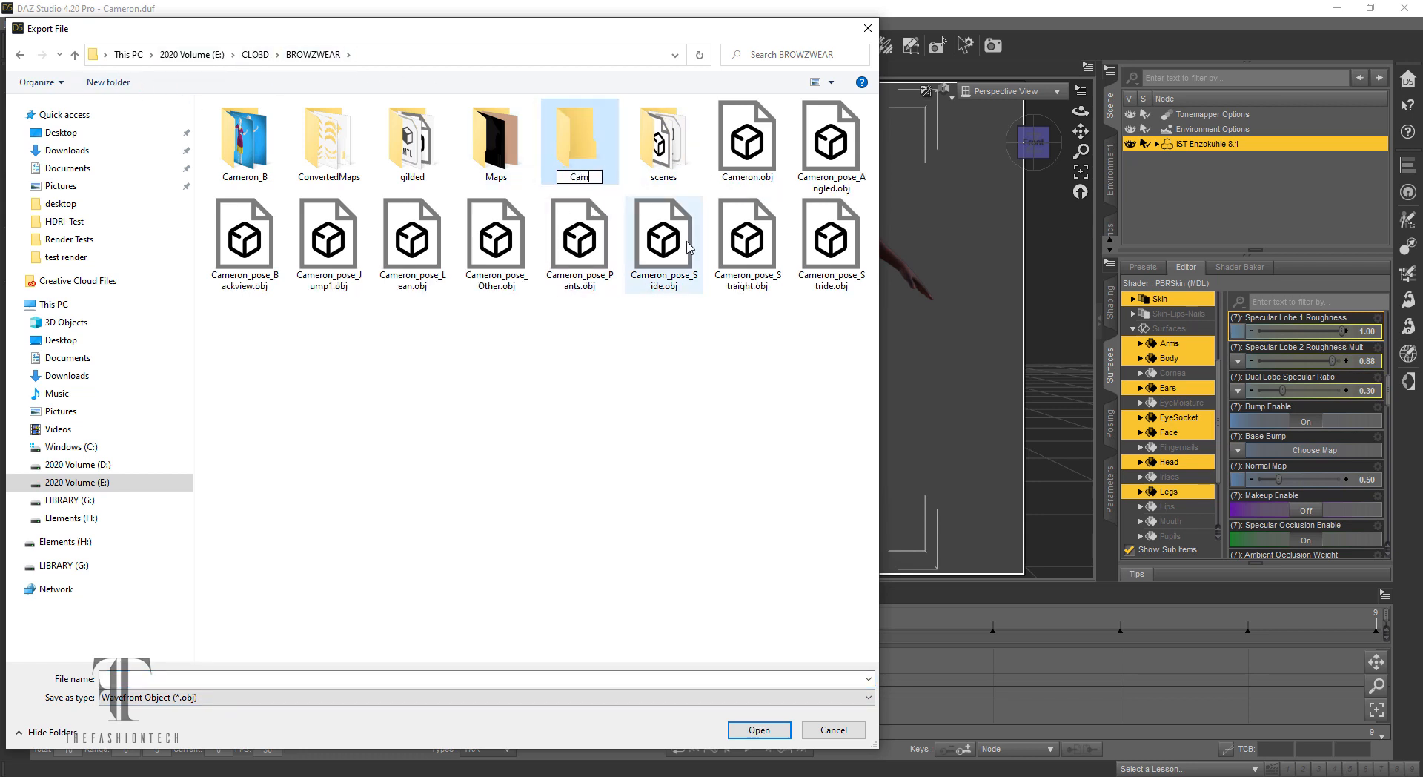
text(eron HDRI)
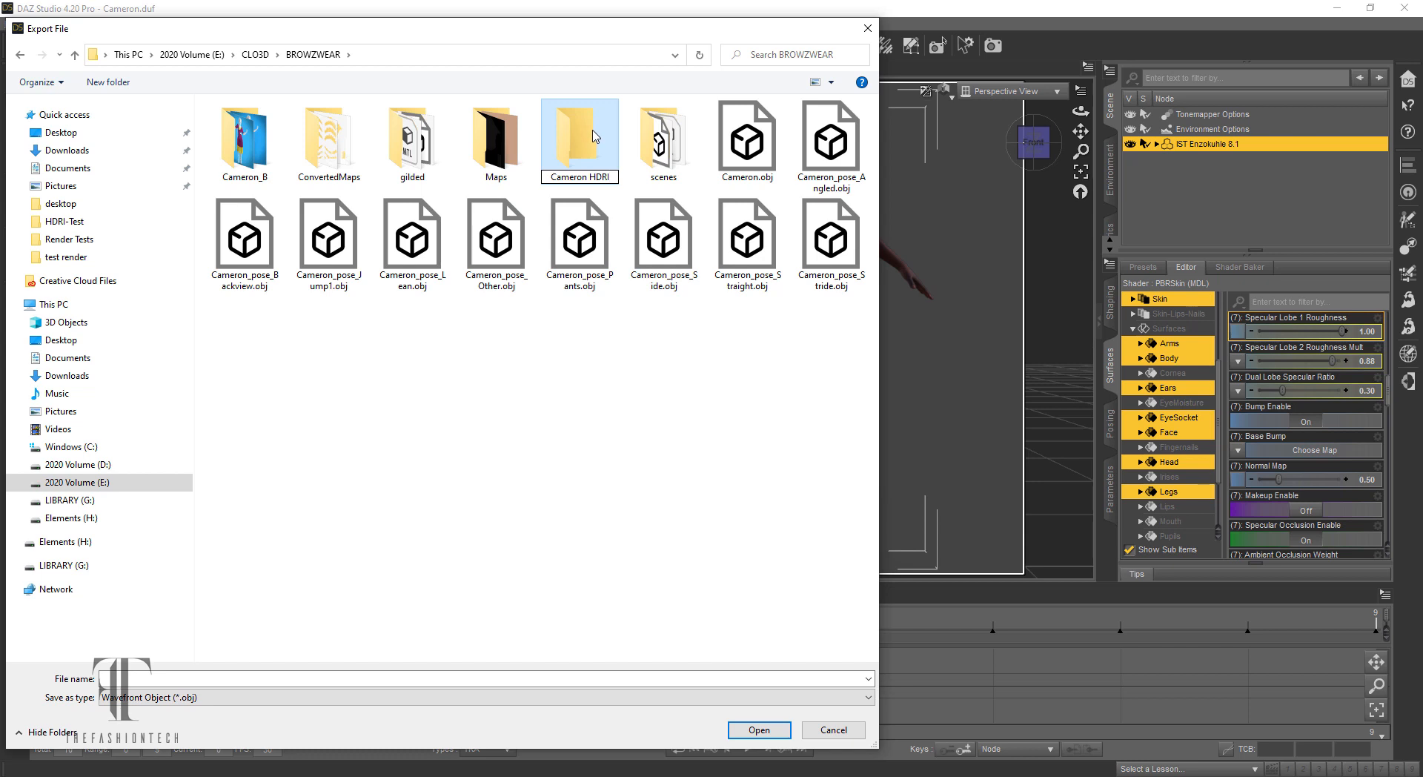
double_click(595, 136)
- Name the OBJ export of the base figure CAMERON-July22 and save it in the Cameron HDRI folder
click(332, 676)
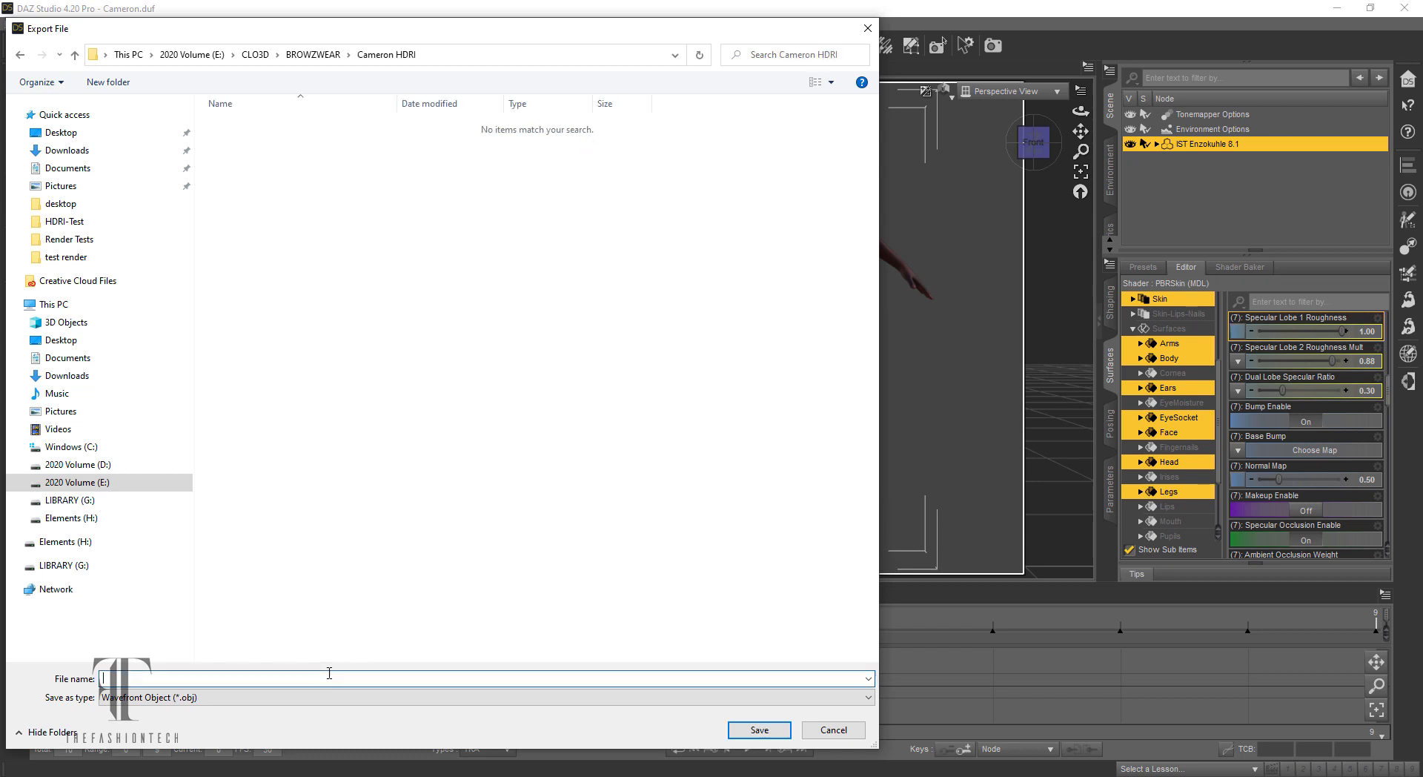
text(CAMERON-jJuly22)
click(761, 729)
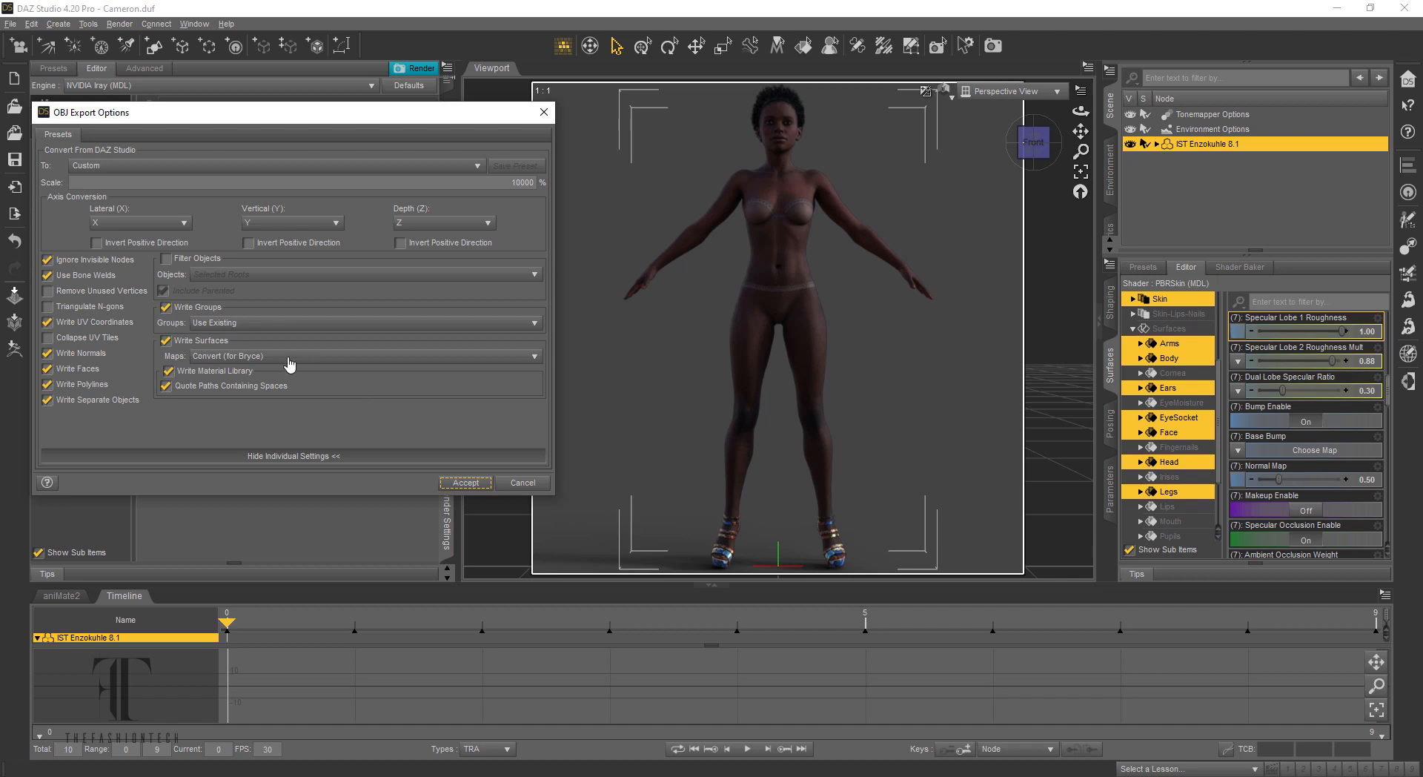
- Set the OBJ conversion preset to DAZ Studio (1 unit = 1cm) and accept the export options
click(243, 384)
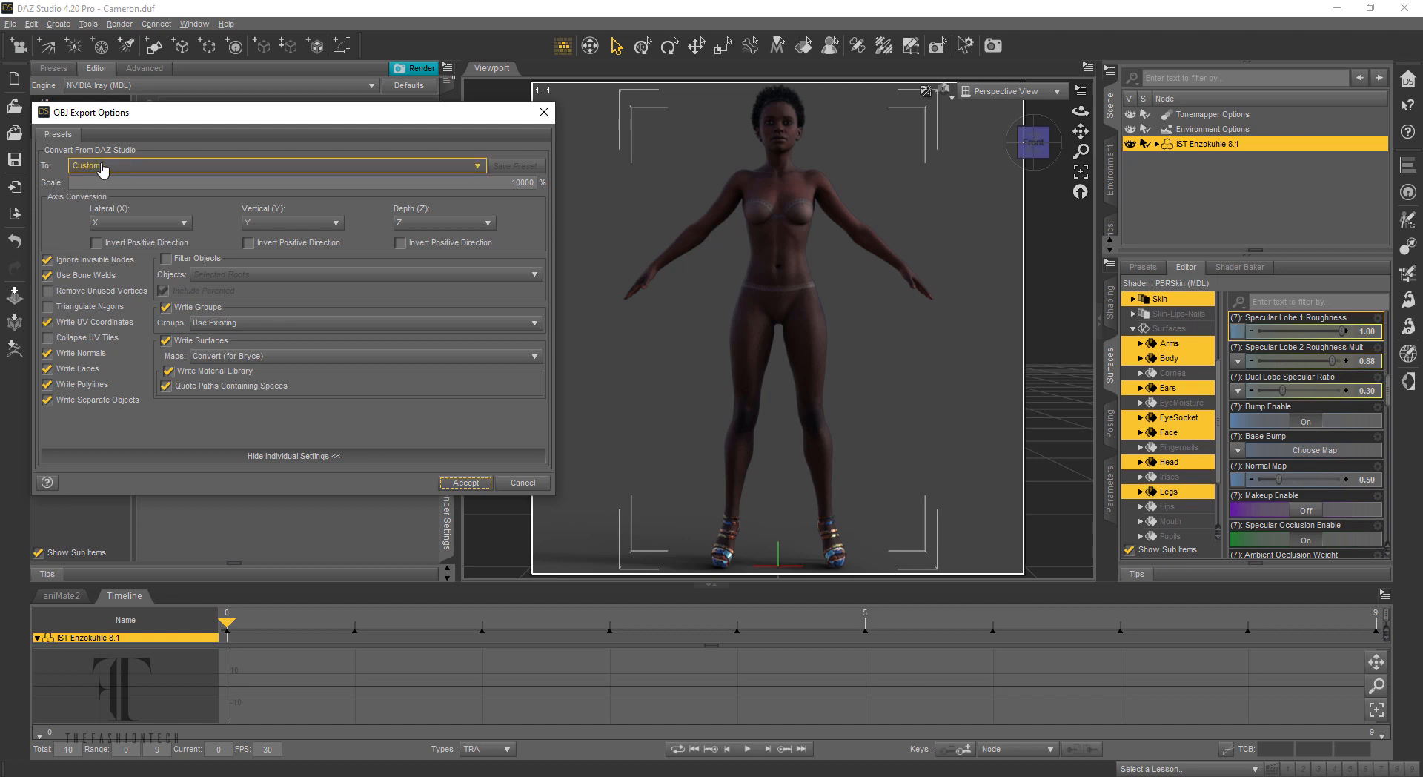
click(528, 182)
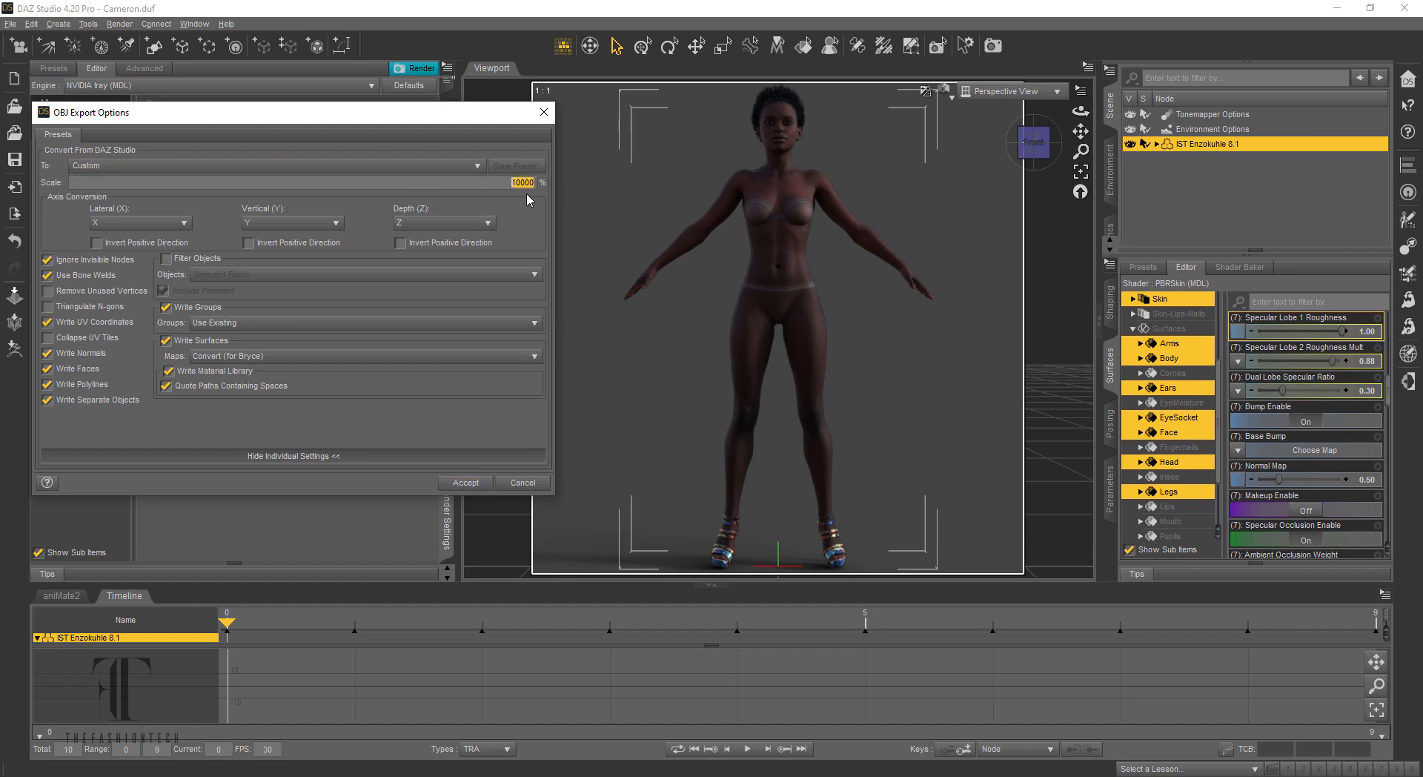
click(478, 166)
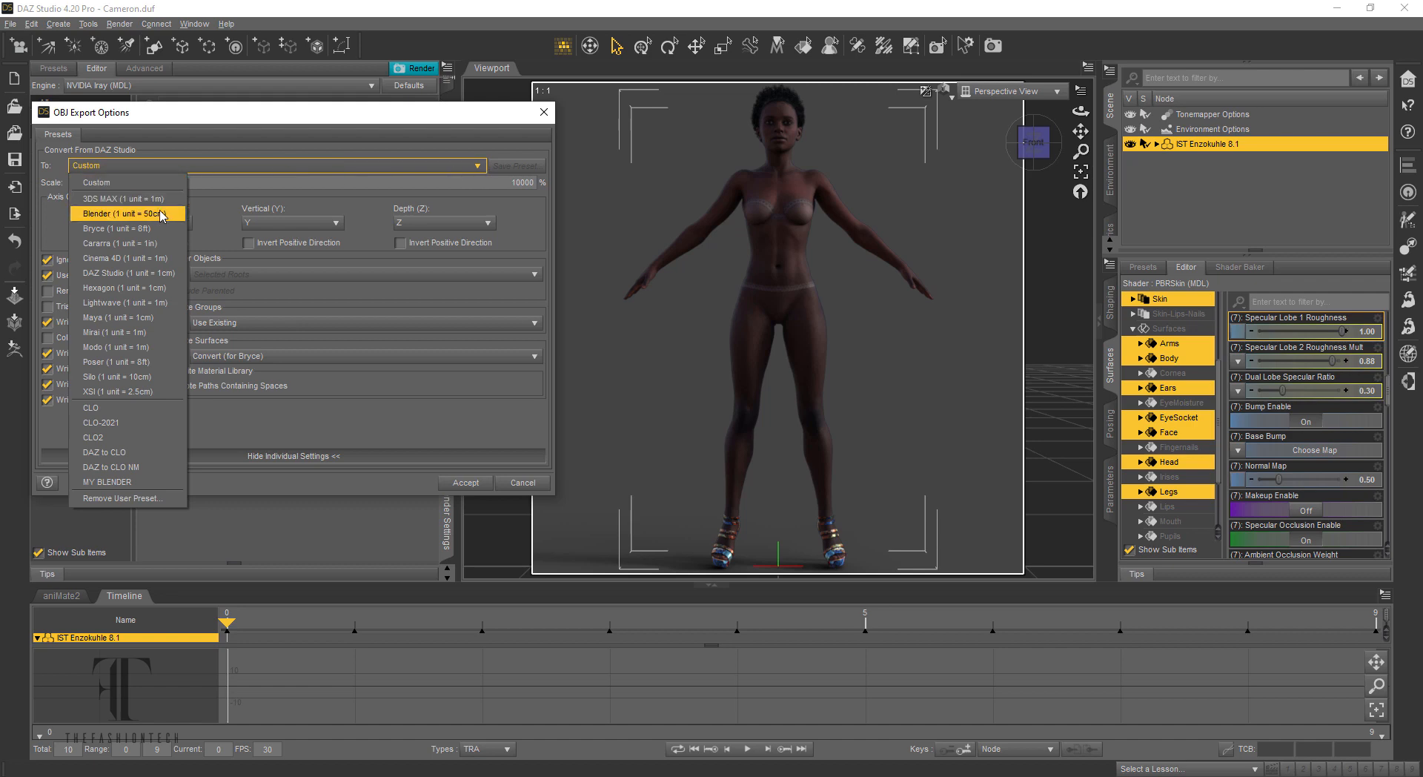
click(148, 273)
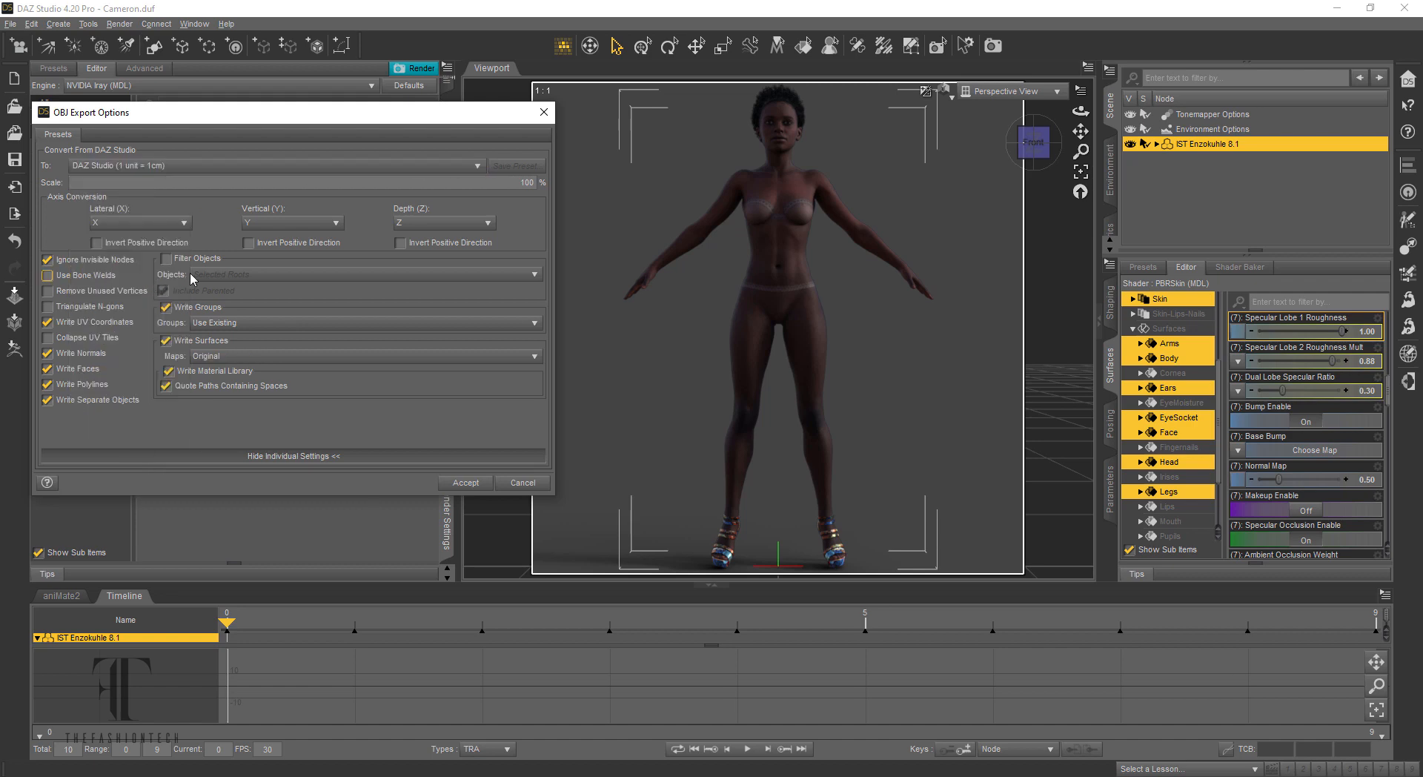
click(465, 482)
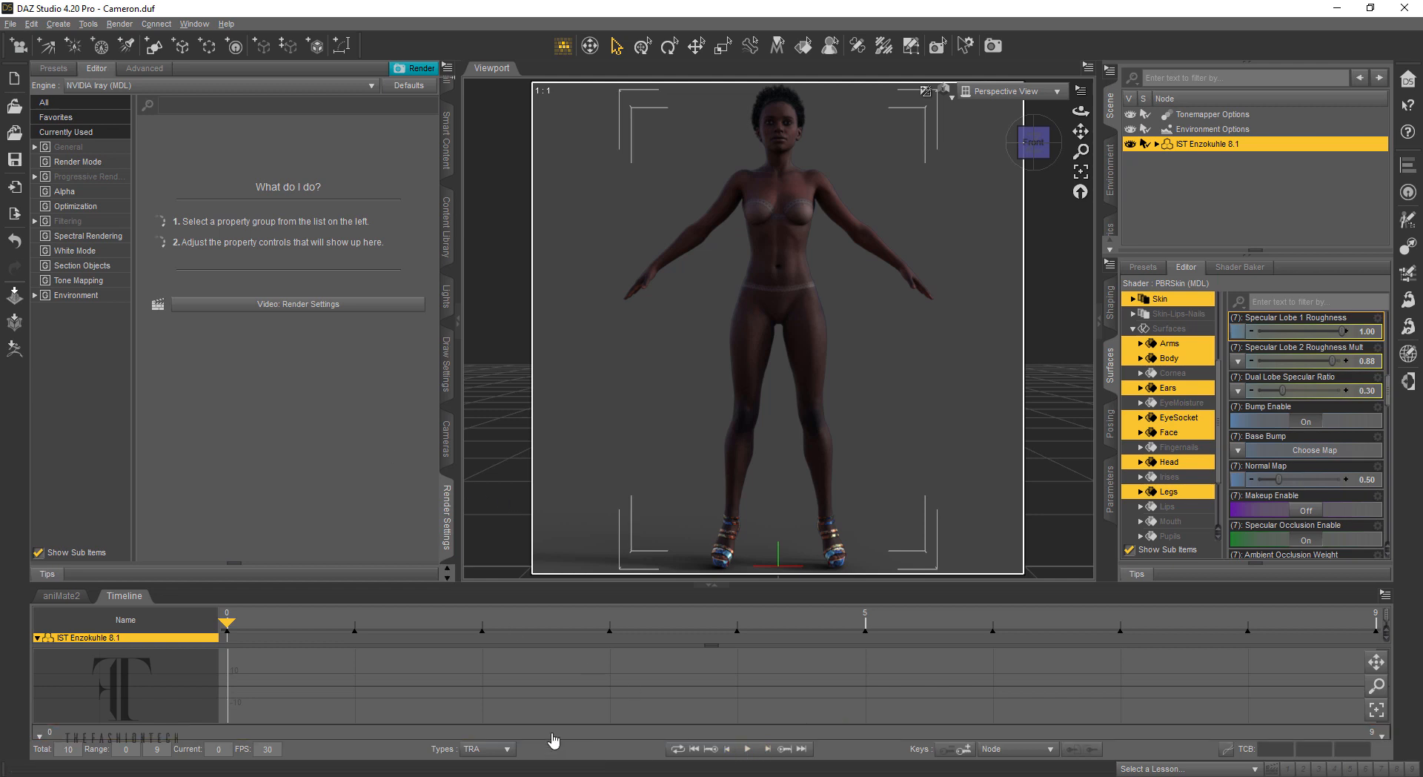
- Advance to timeline frame 1 and export its hands-on-hips pose as CAMERON-July22_pose_HH-Hip-pose.obj with the current export options
click(768, 749)
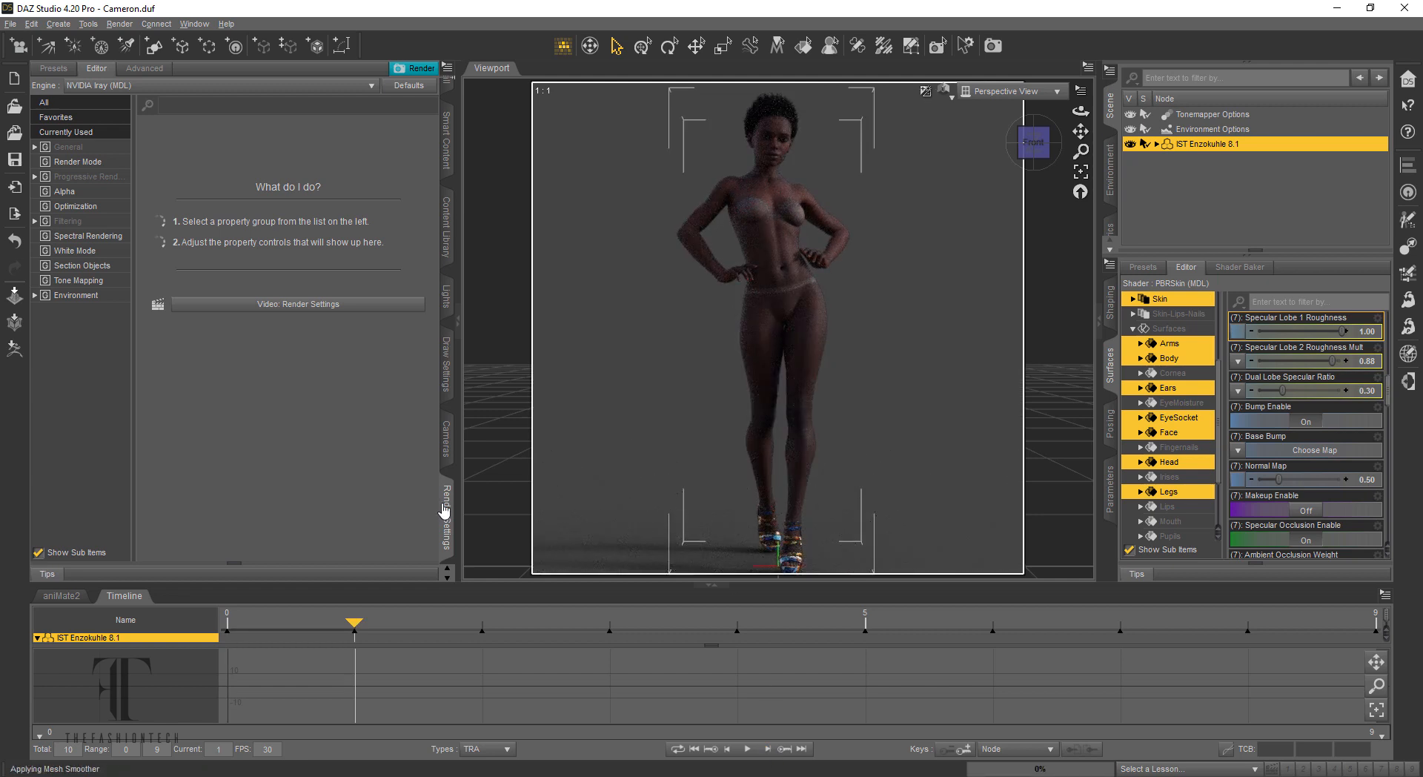
click(11, 24)
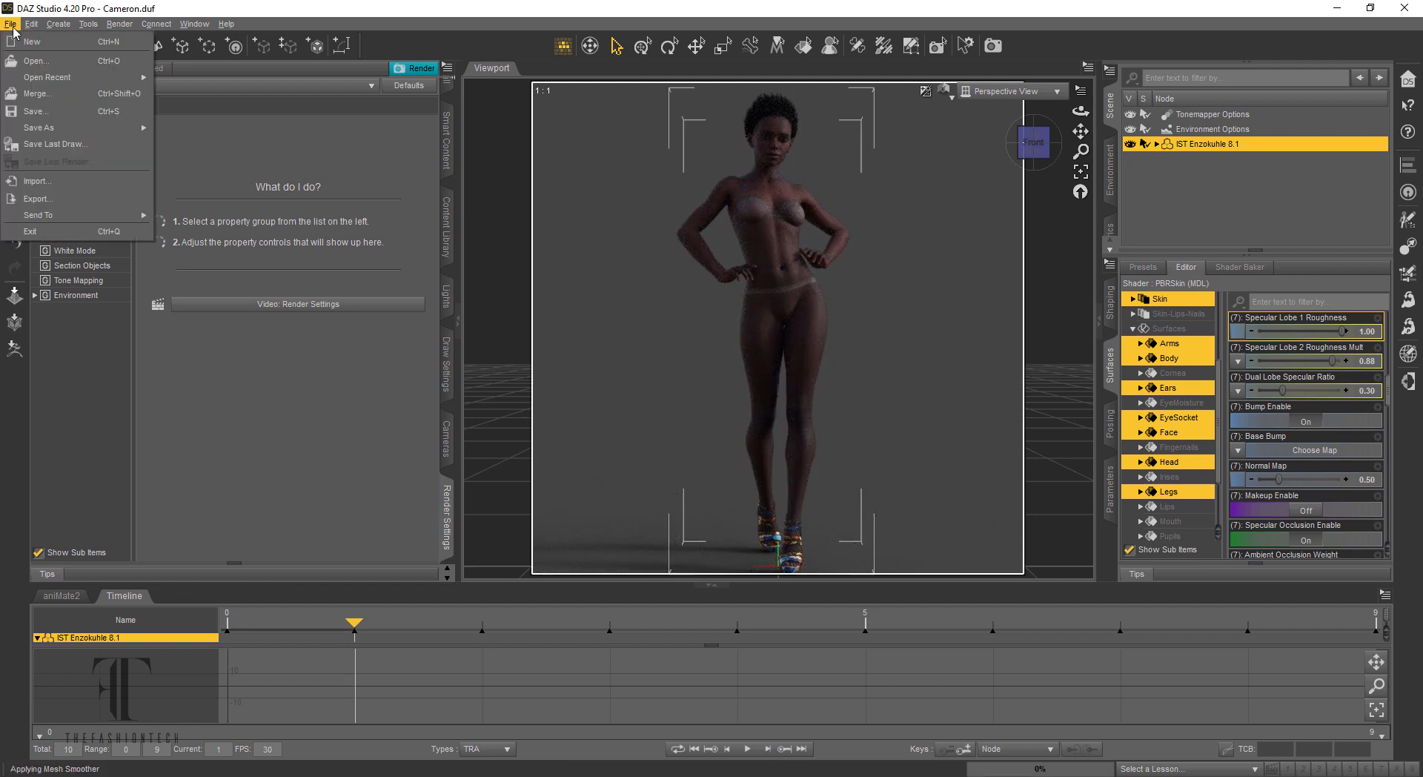
click(86, 199)
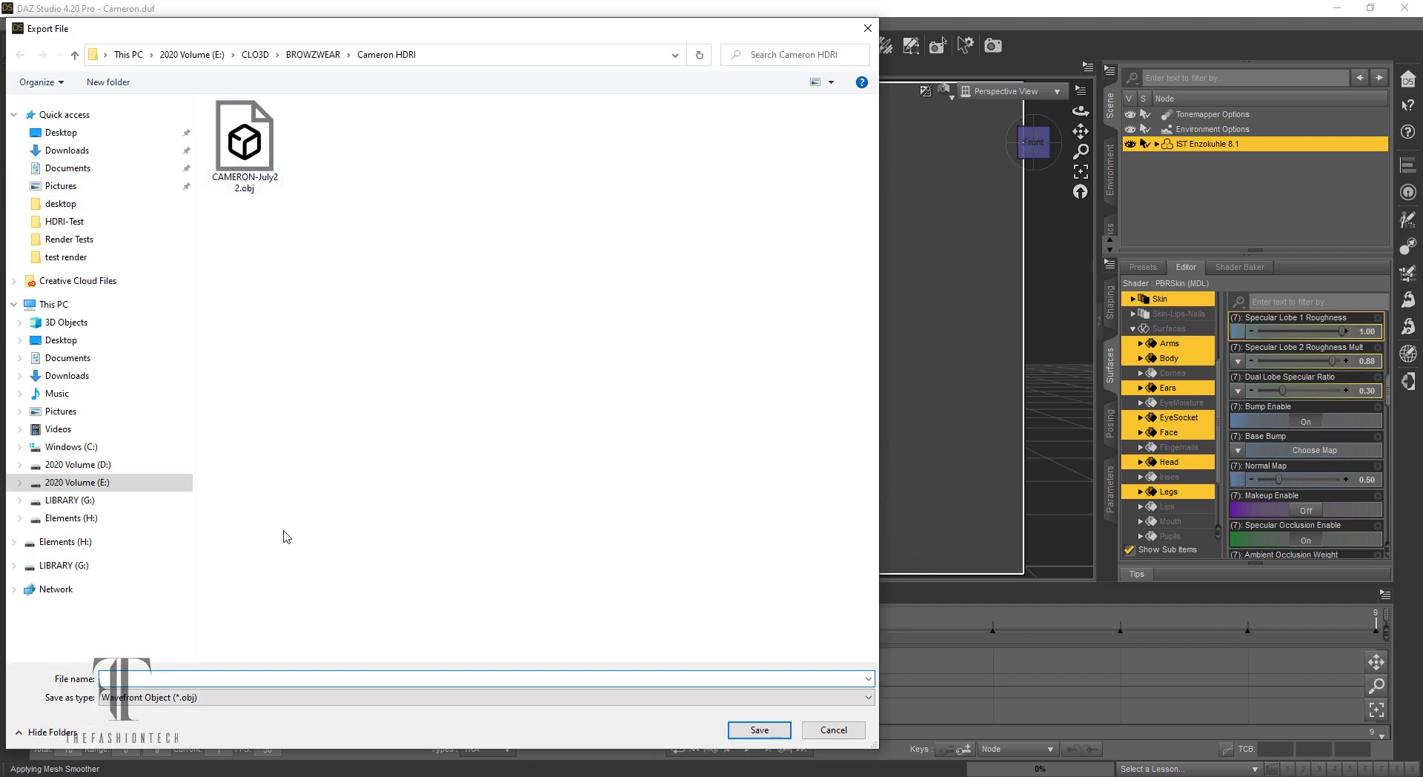
click(251, 169)
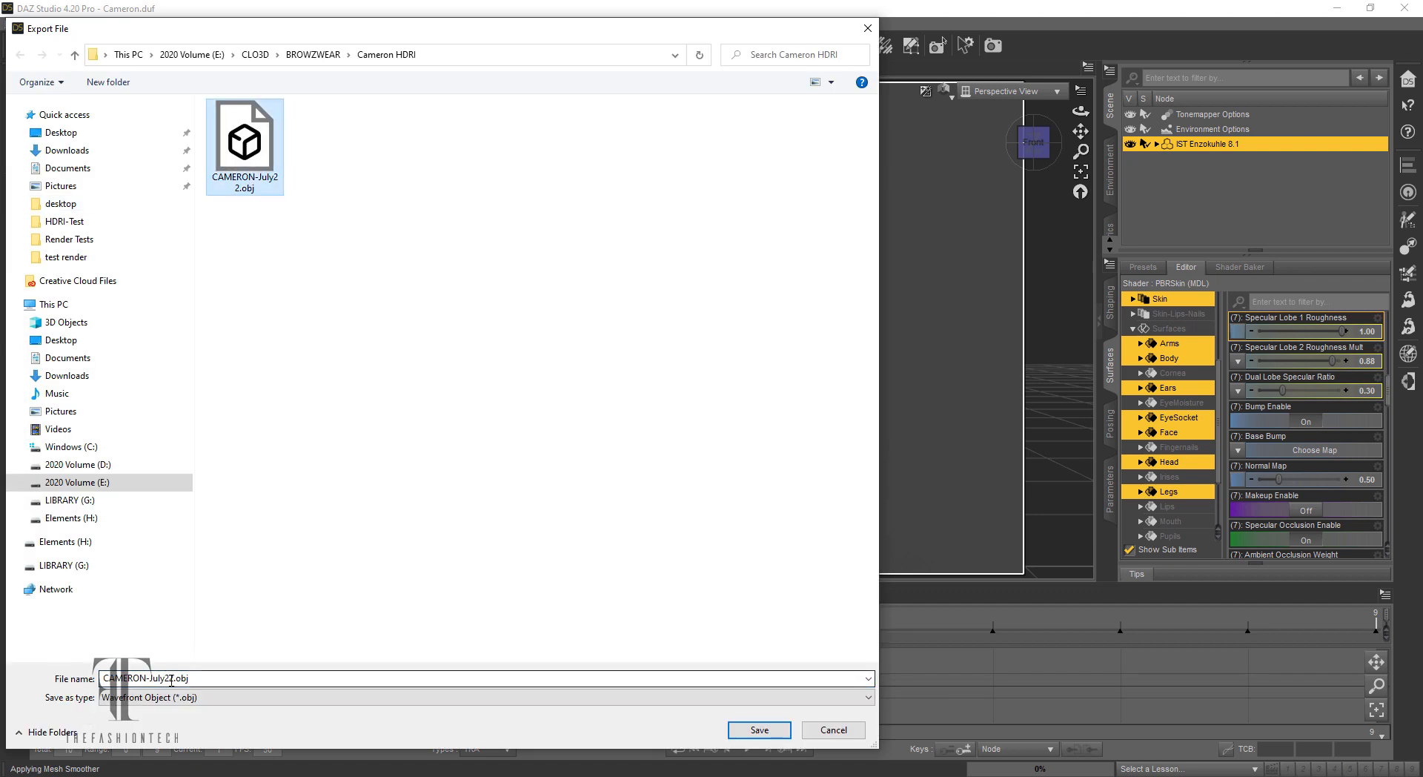
click(167, 677)
click(173, 677)
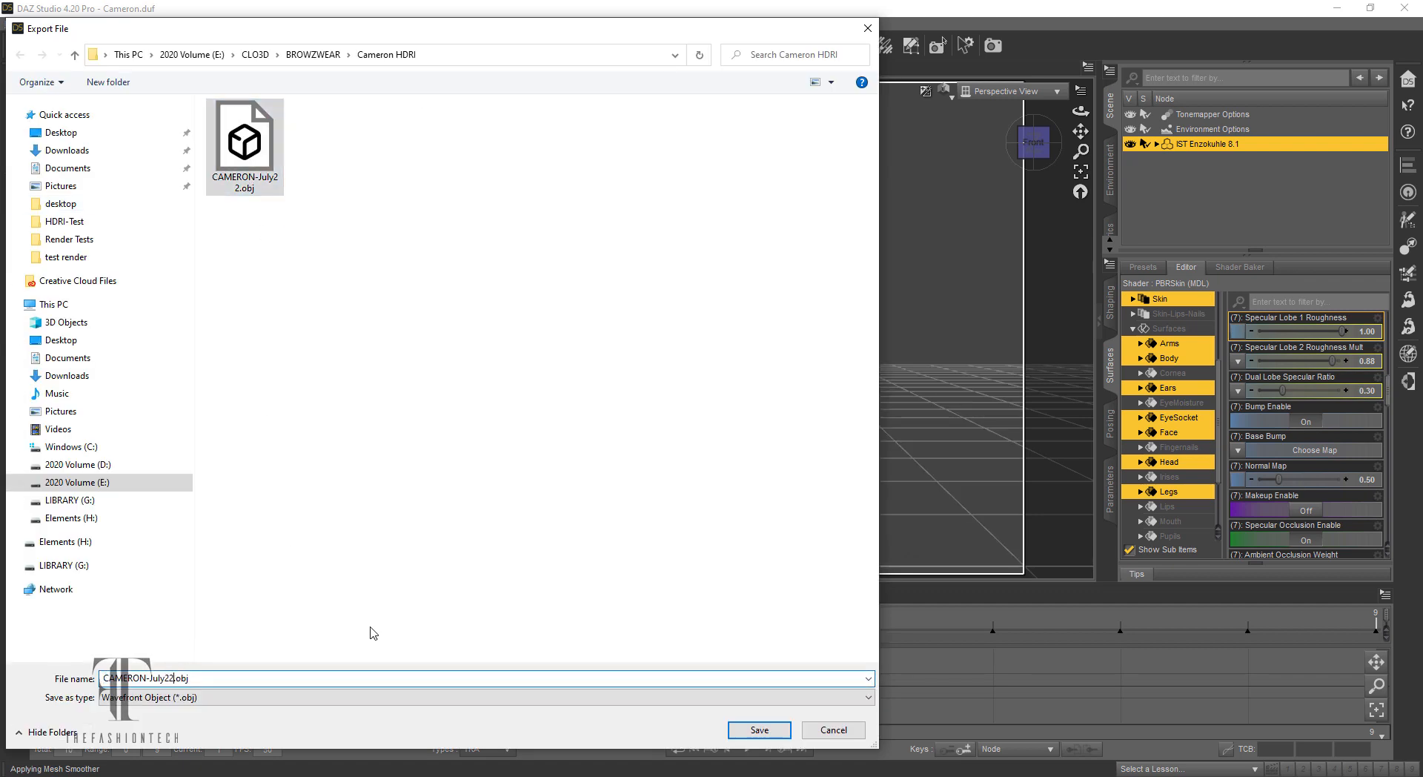
text(P)
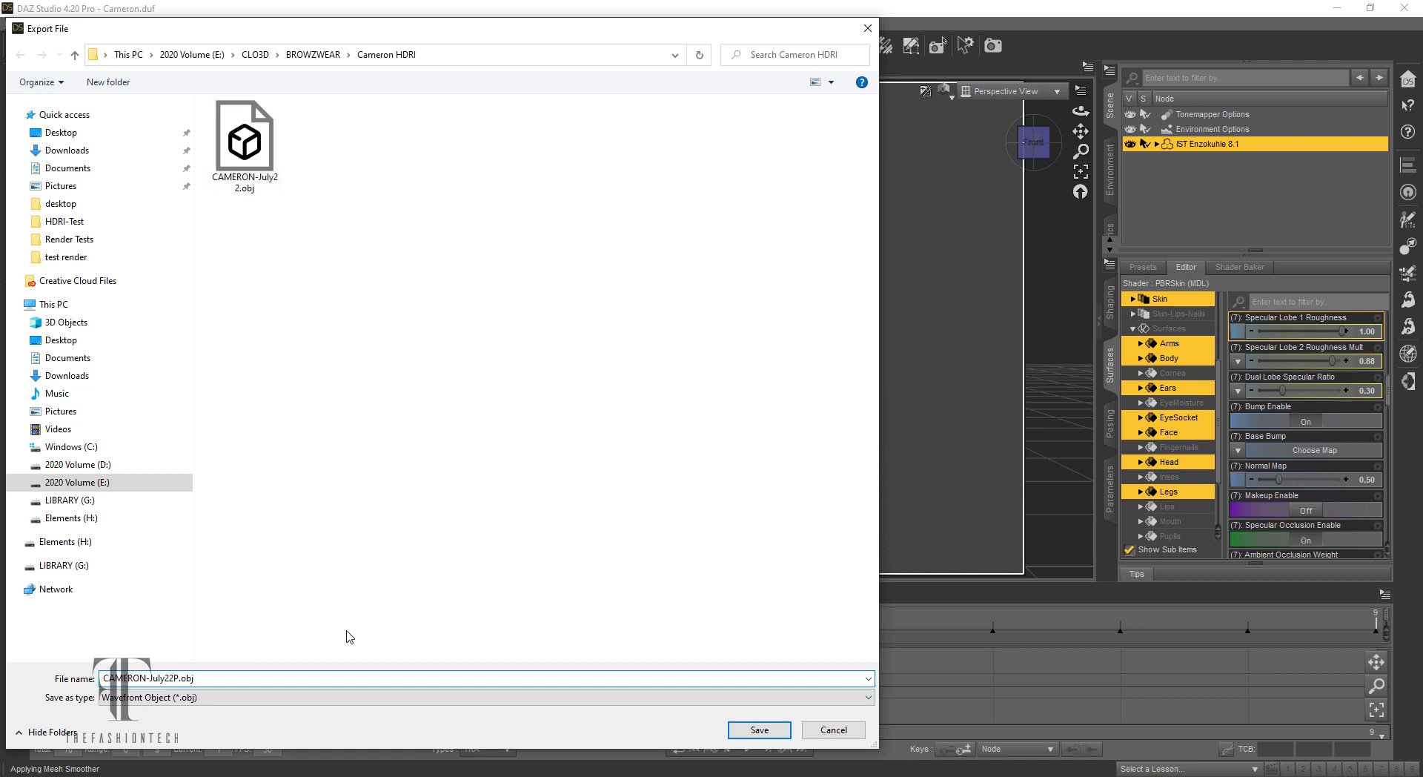
key(BackSpace)
text(_pose_HH-Hip pose)
key(Left)
key(Left)
key(Left)
key(Left)
key(BackSpace)
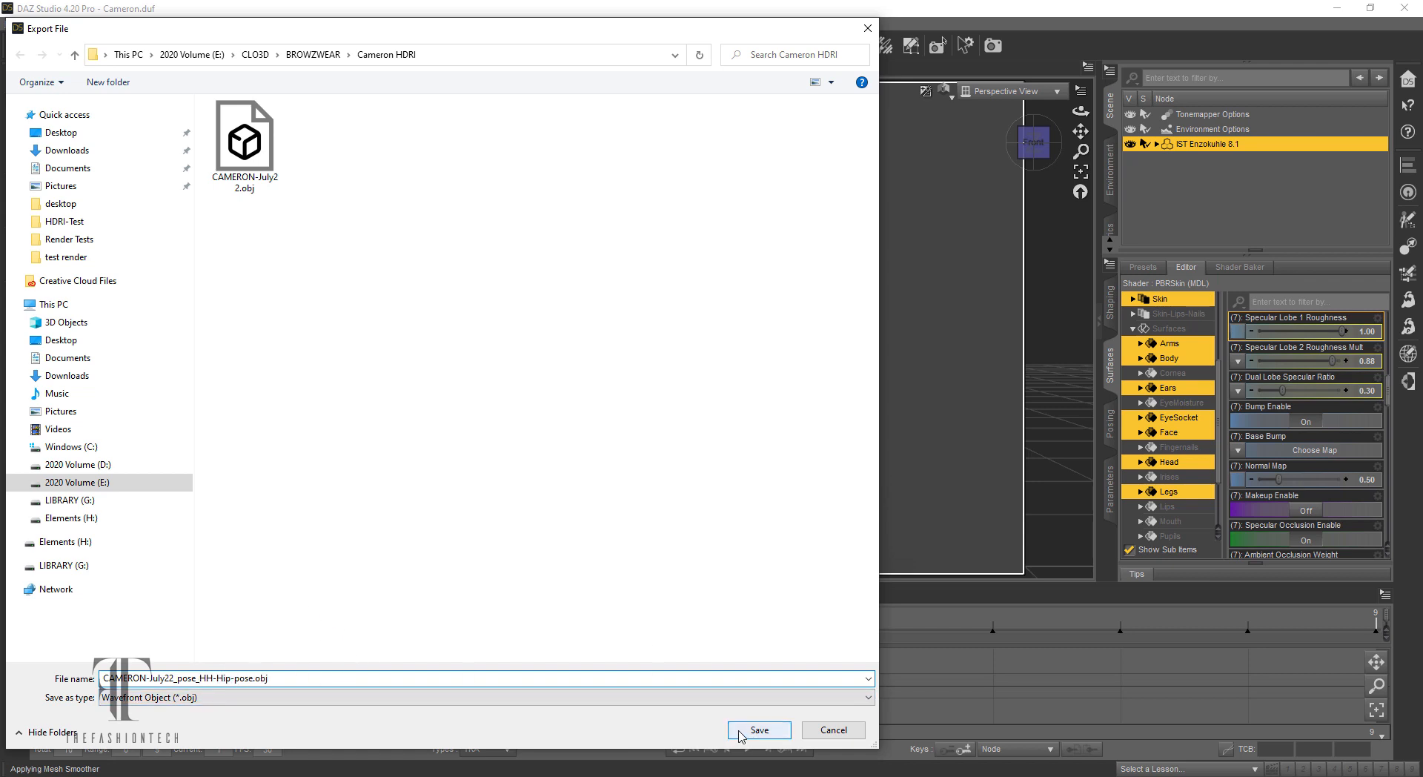
click(750, 732)
key(Return)
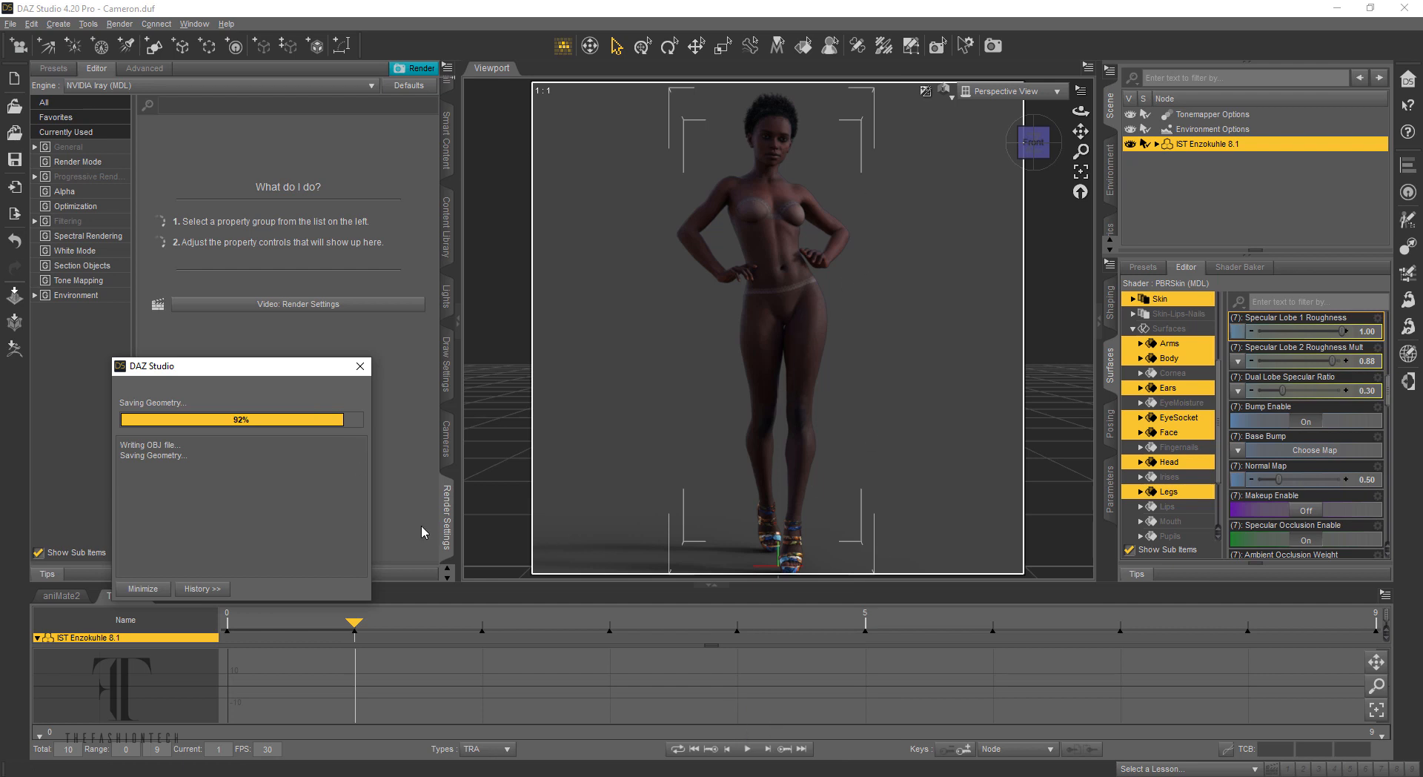
- Advance to timeline frame 2 and export its pose as CAMERON-July22_pose_pointing-pose.obj in the same folder
click(767, 749)
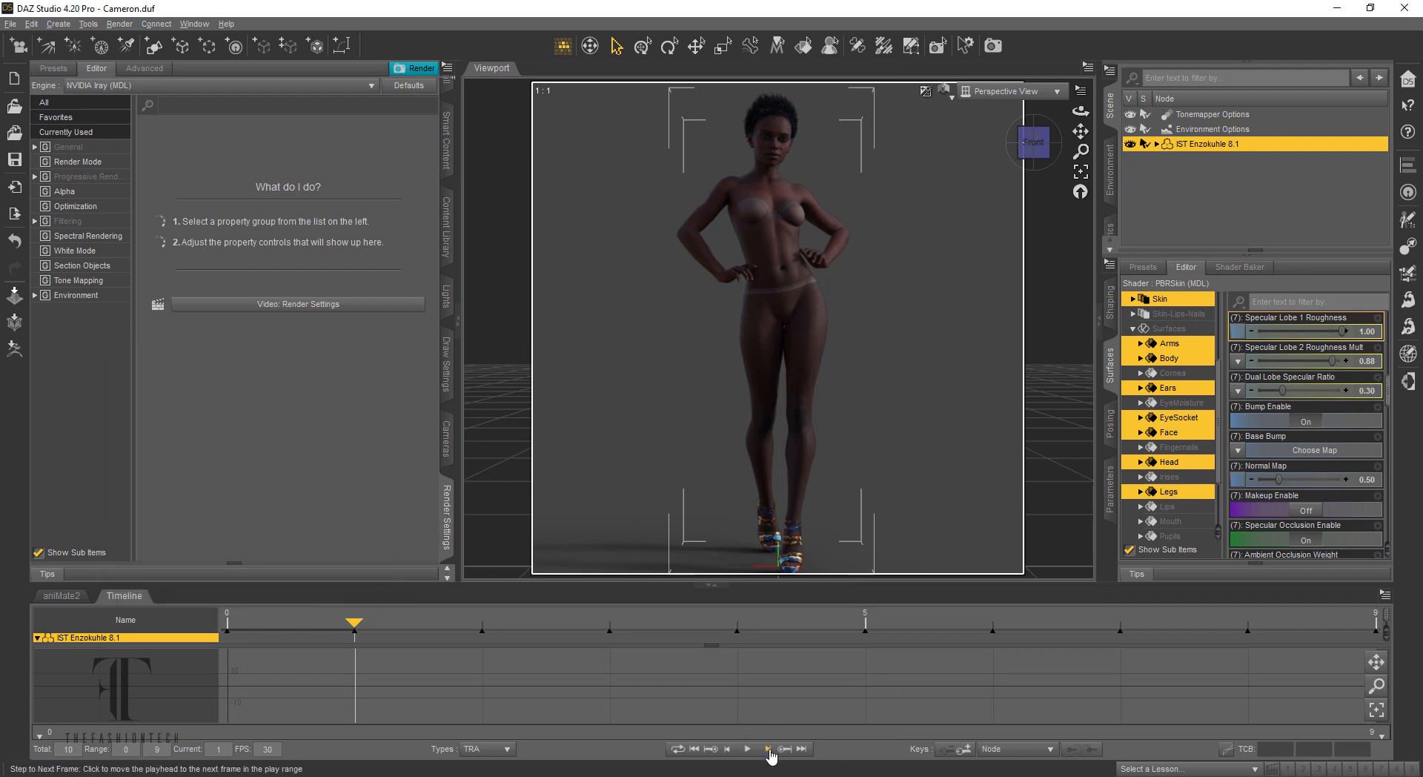
click(10, 24)
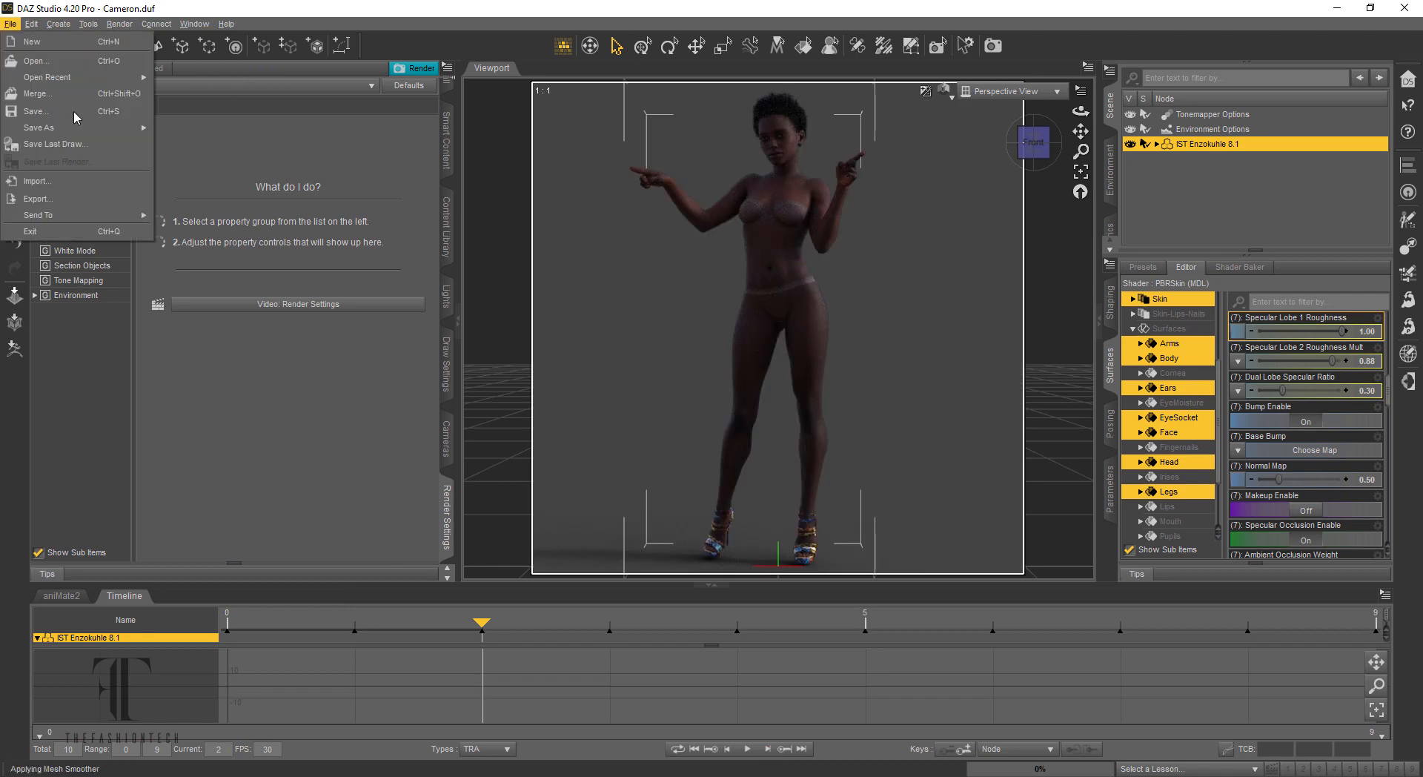
click(85, 201)
click(329, 152)
click(228, 678)
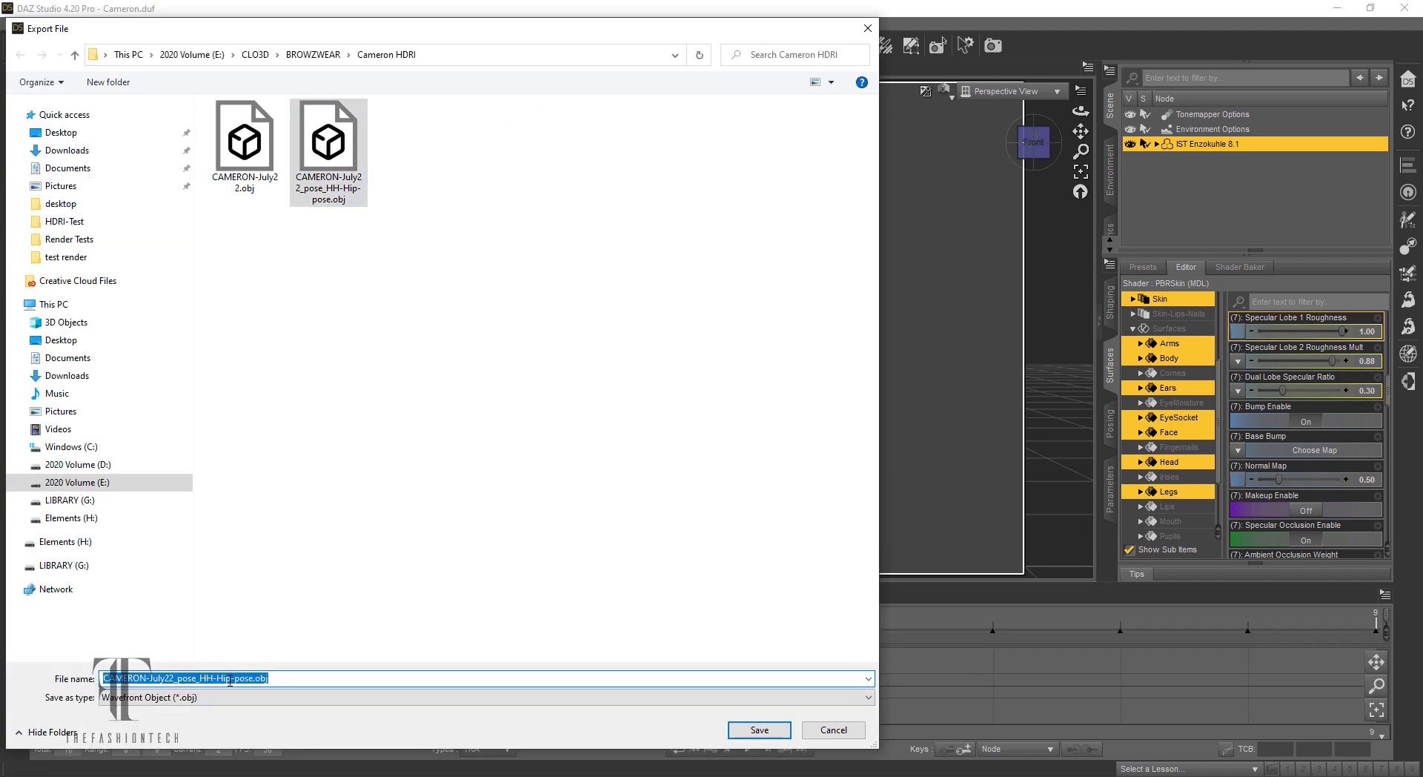
drag(227, 679, 199, 678)
text(point)
key(Return)
click(467, 485)
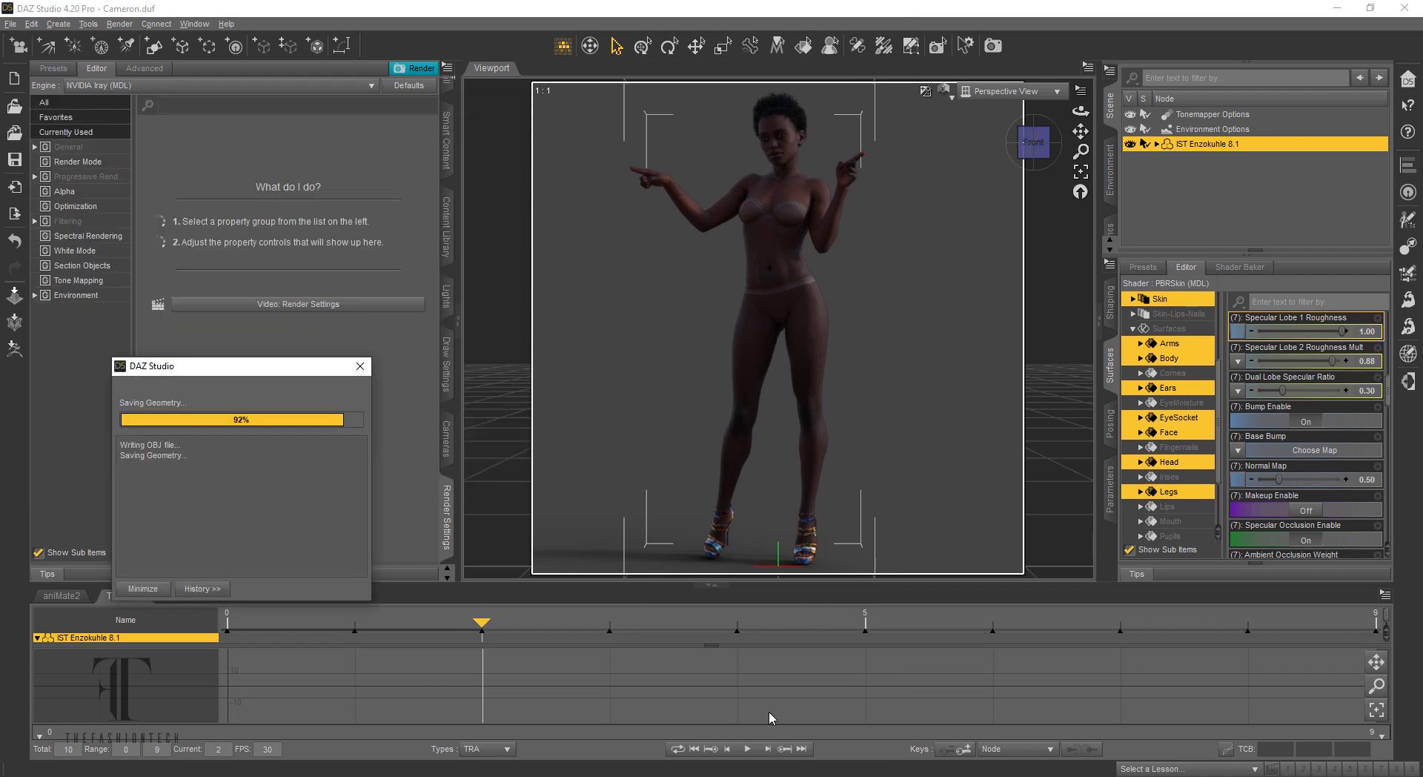
- Advance to timeline frame 3 and export its pose as CAMERON-July22_pose_leaning-pose.obj in the same folder
click(783, 749)
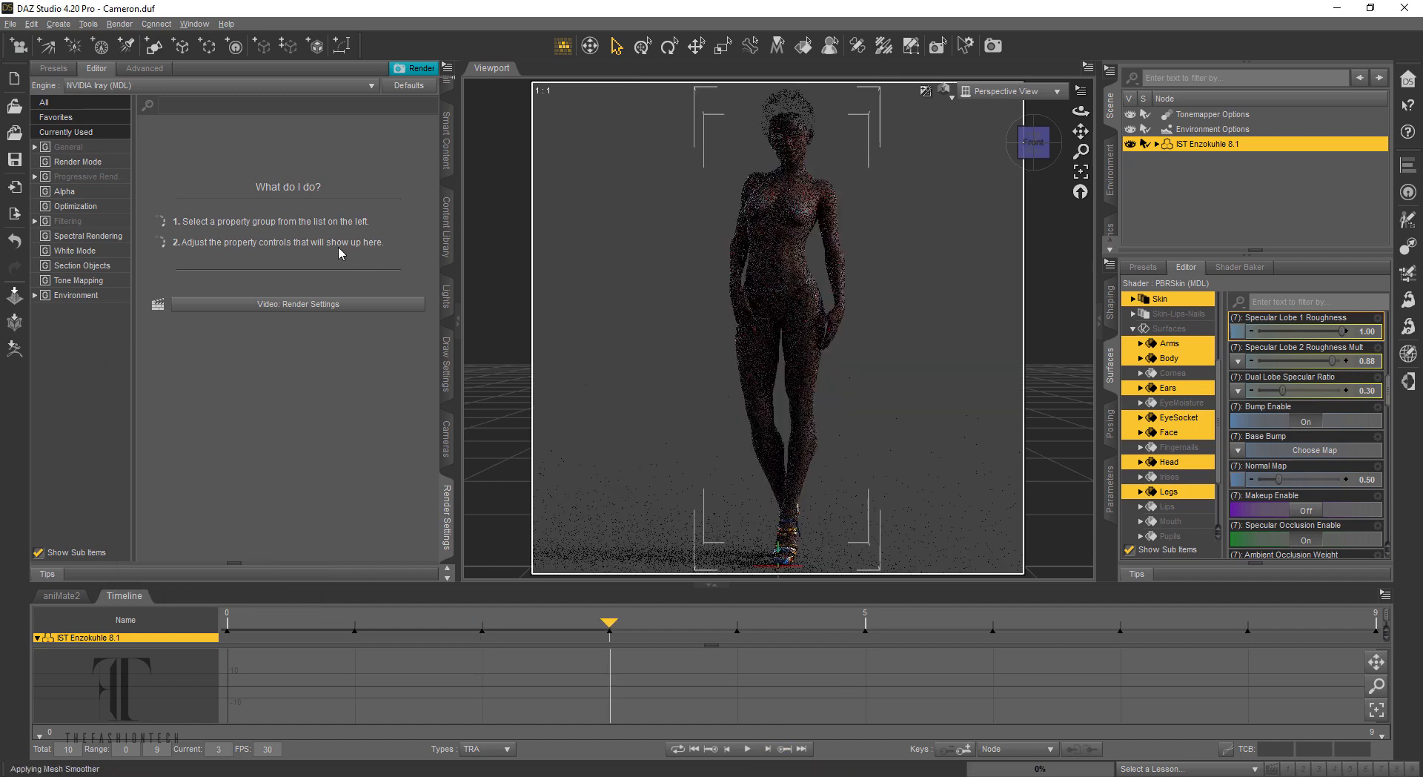
click(10, 24)
drag(233, 679, 198, 678)
text(standing)
key(Return)
click(467, 484)
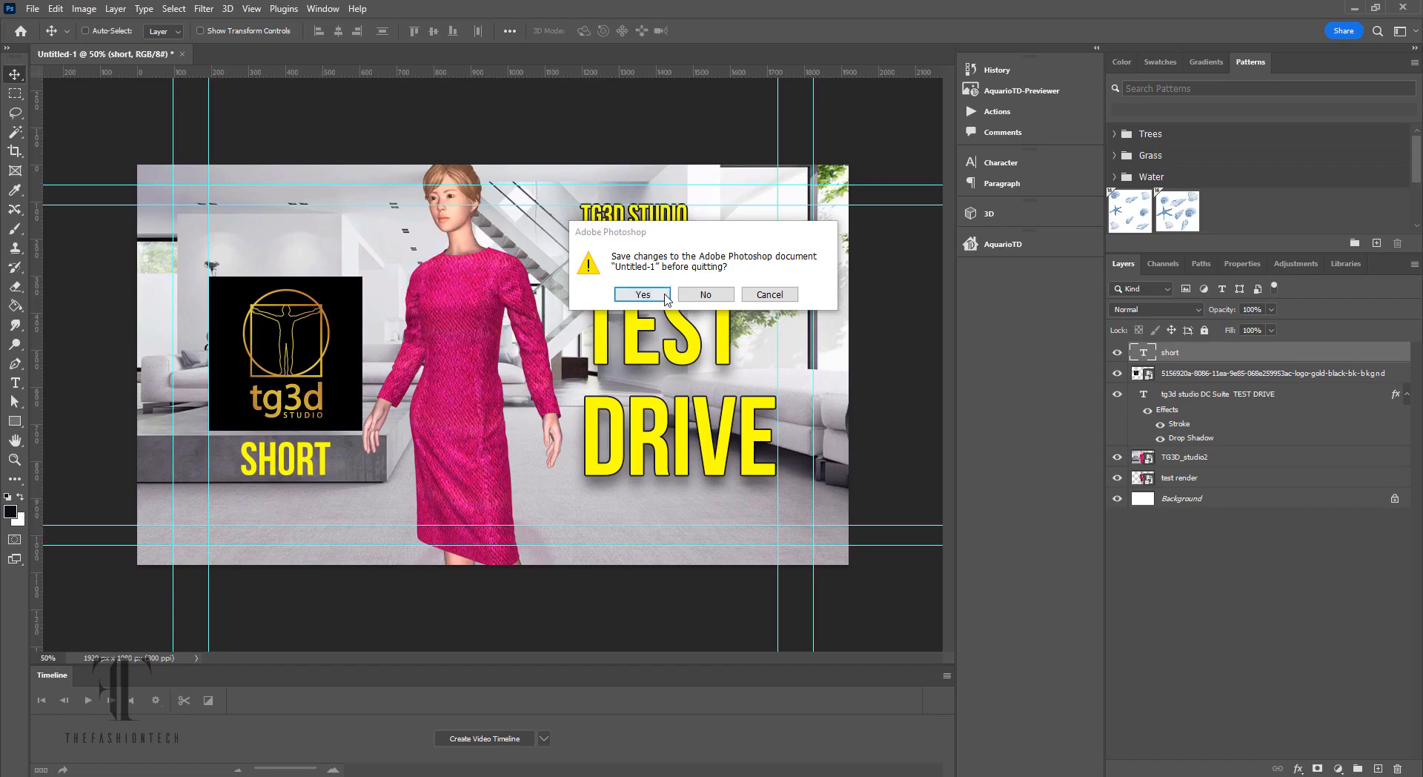
- Quit Photoshop without saving the changes to the Untitled-1 document
click(642, 295)
click(1010, 156)
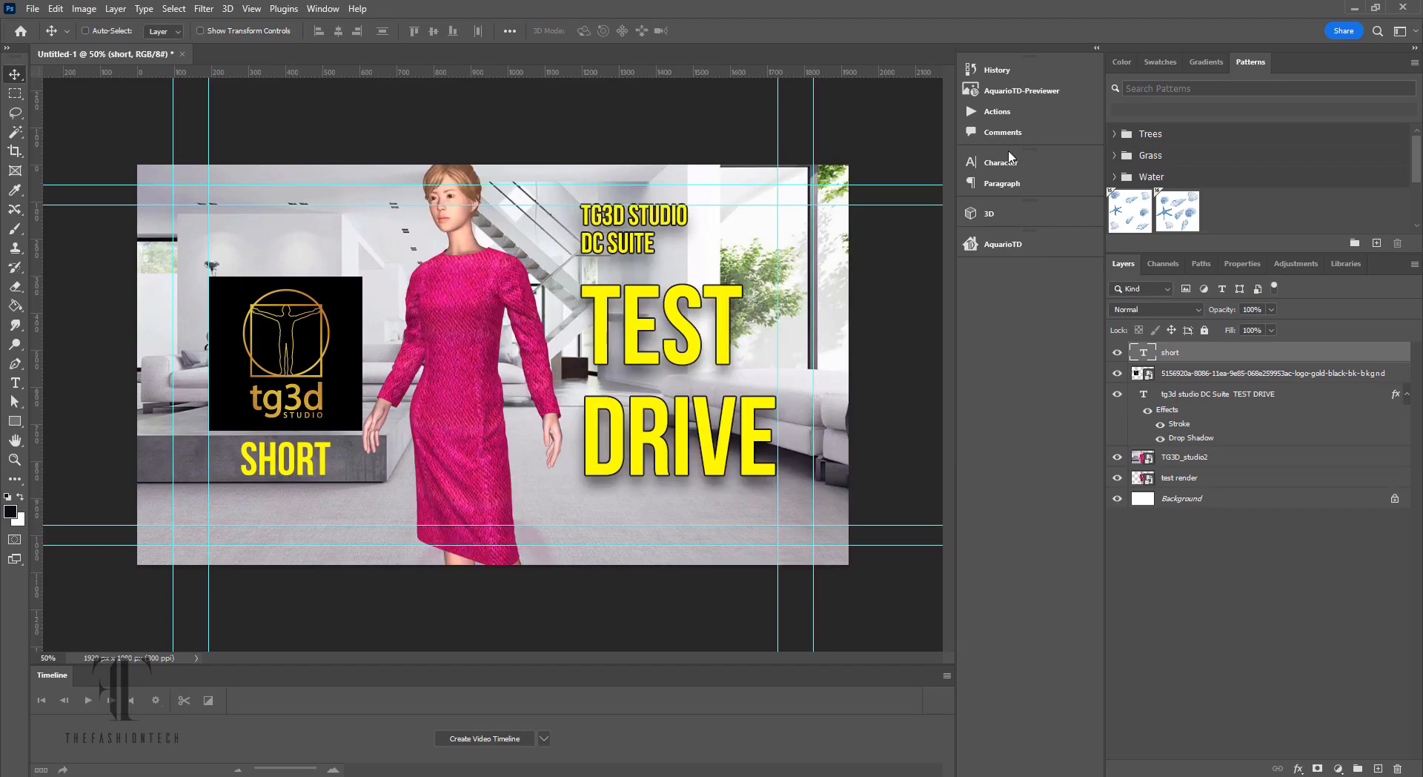
click(1403, 10)
click(705, 295)
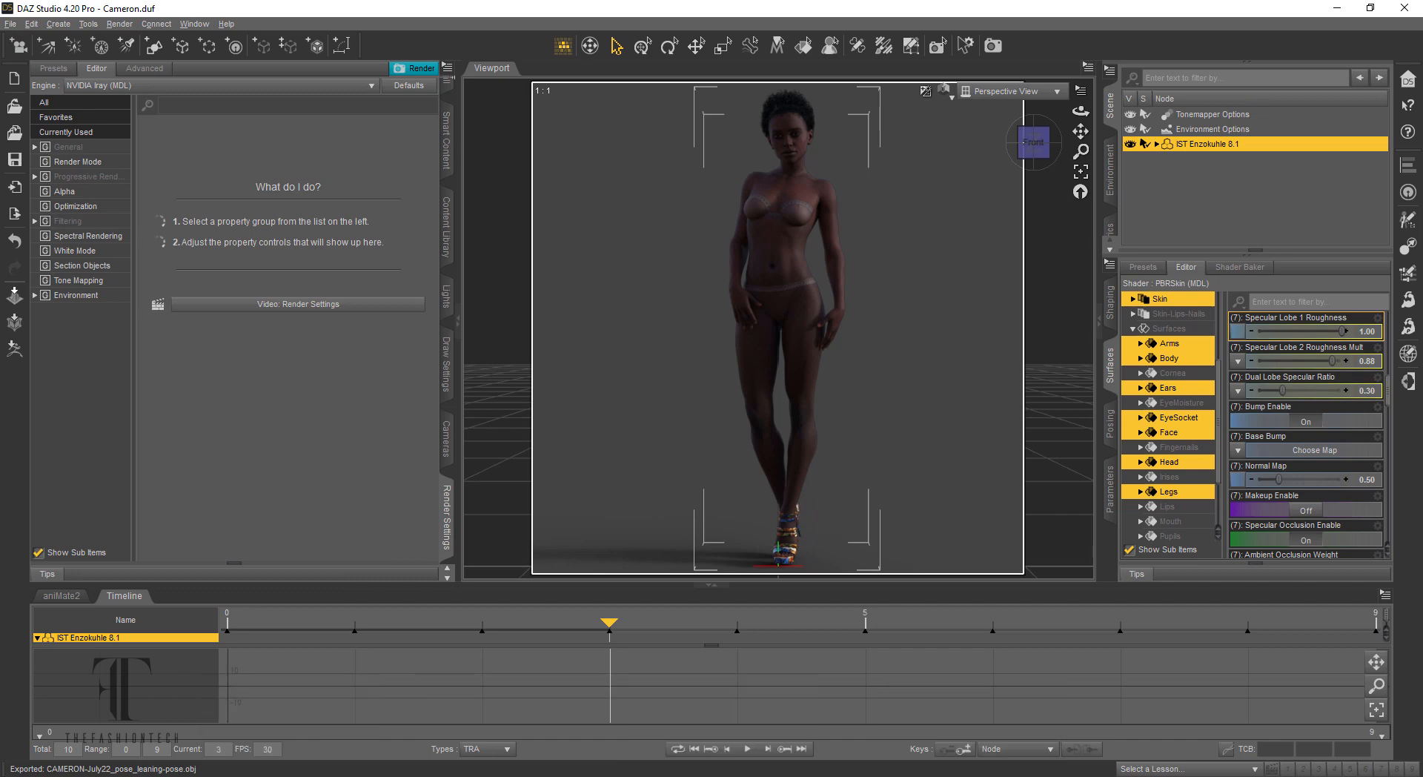
- Advance to timeline frame 4 in DAZ Studio and export its pose as CAMERON-July22_pose_hands-up-pose.obj
click(768, 756)
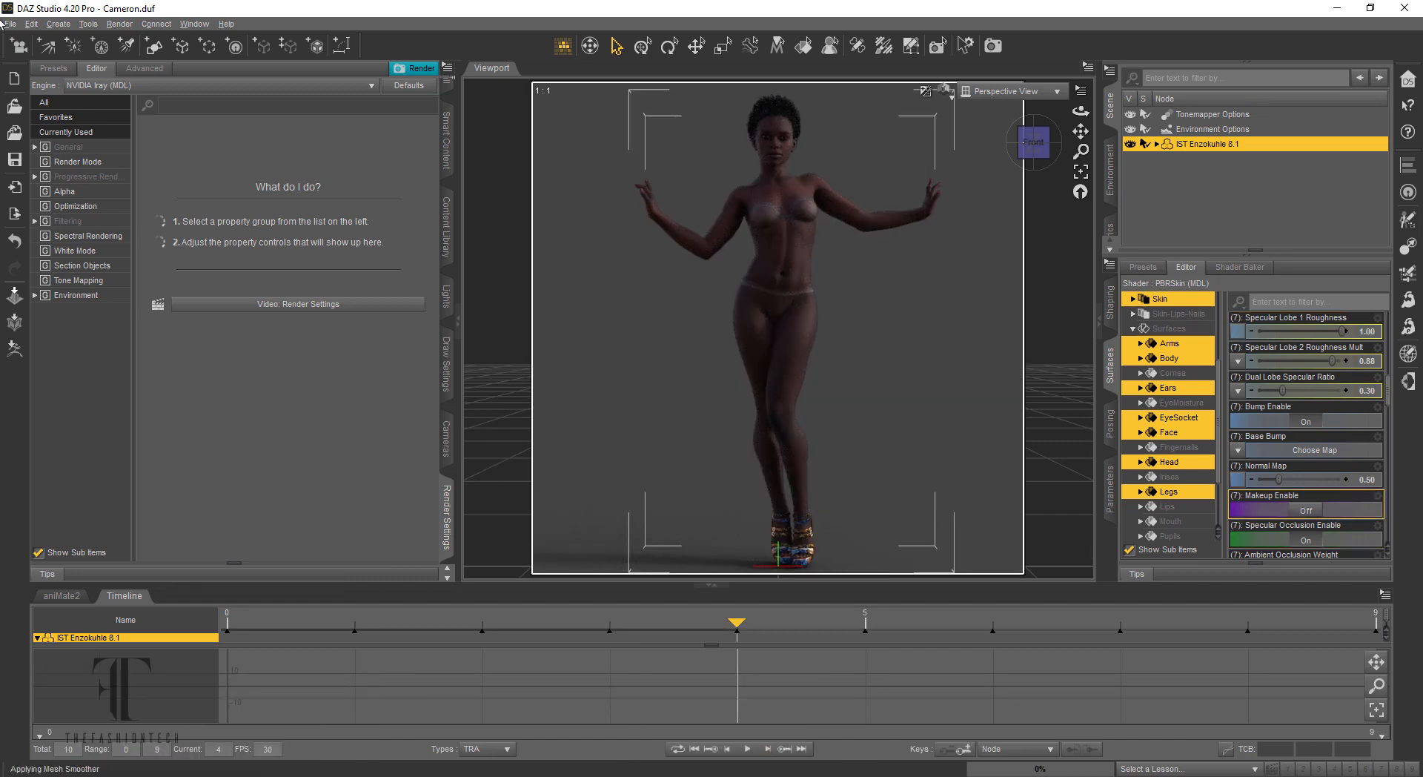
click(11, 24)
click(56, 210)
click(504, 146)
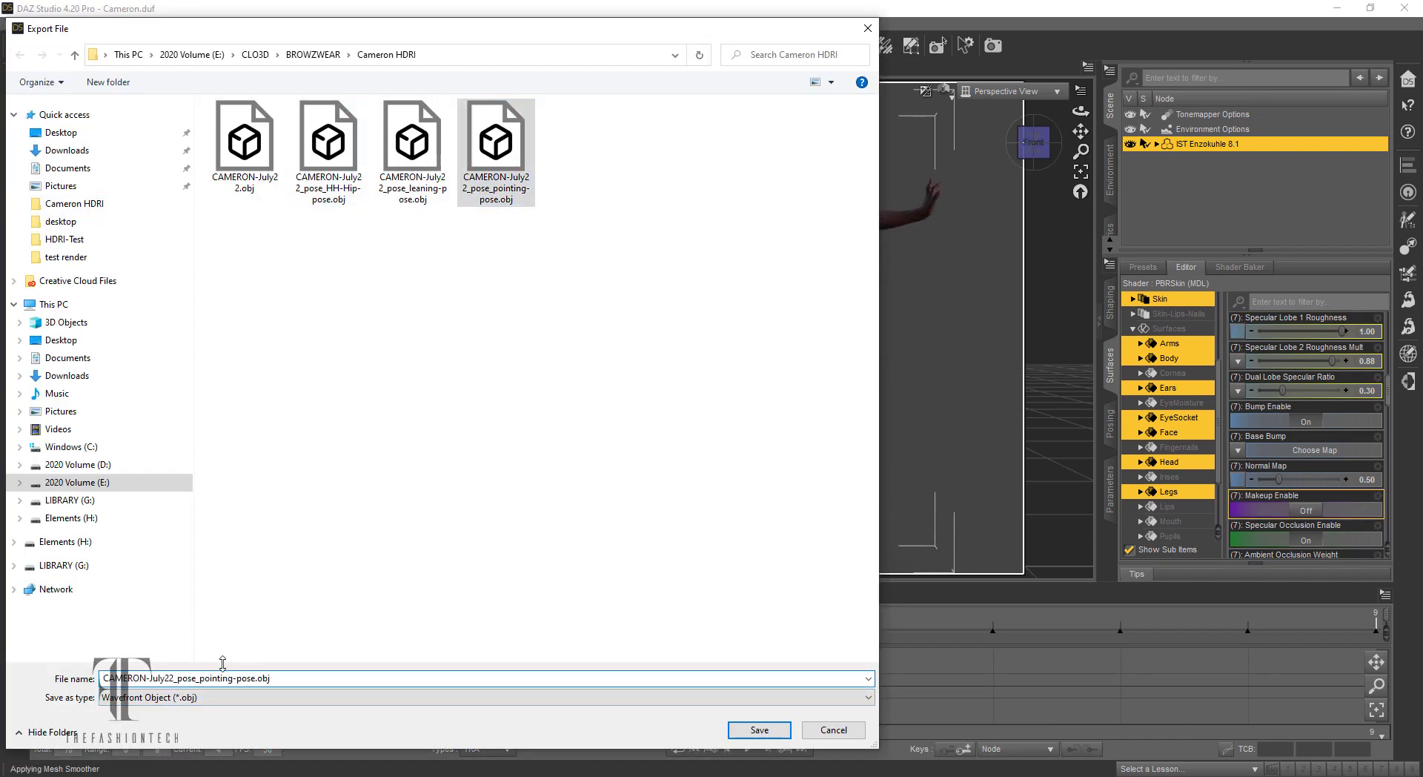
drag(234, 679, 199, 678)
text(hands-up)
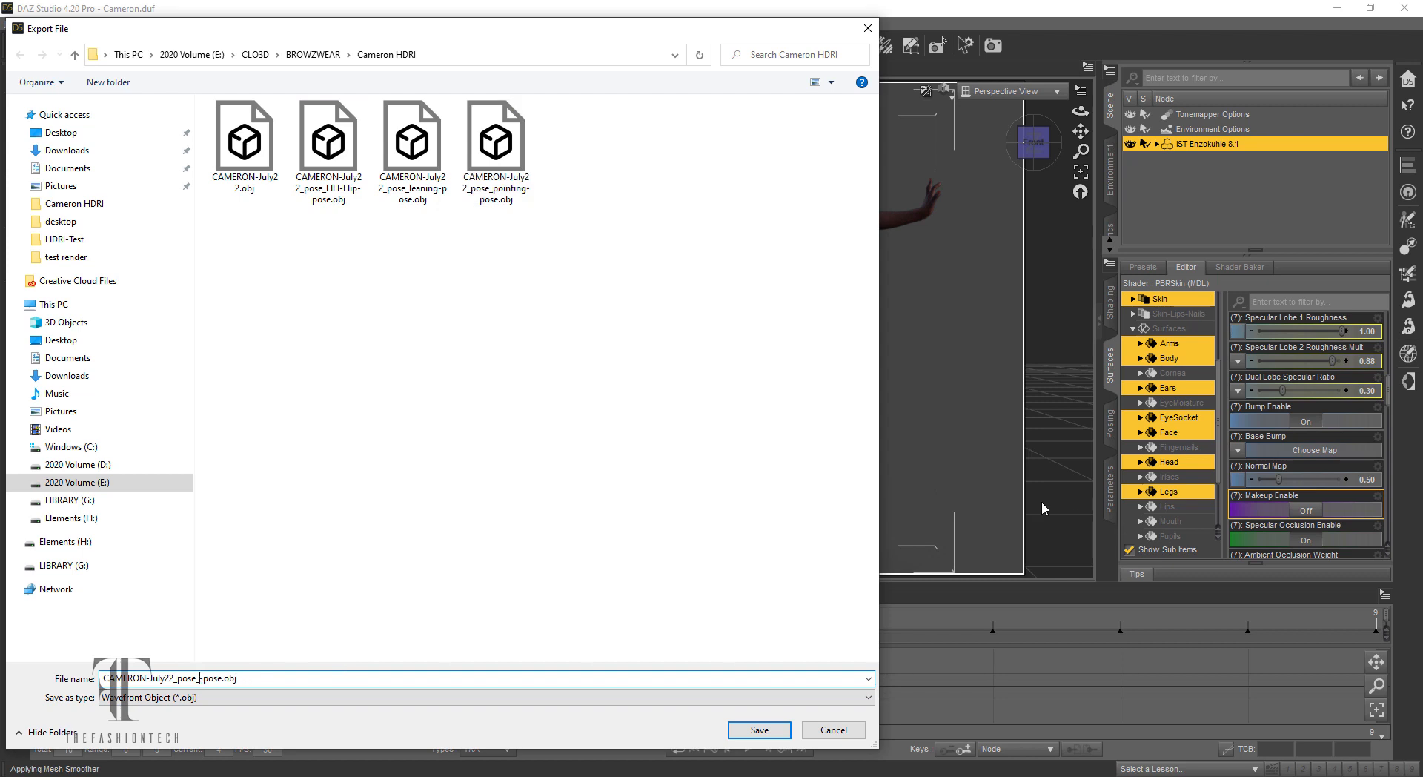
key(Return)
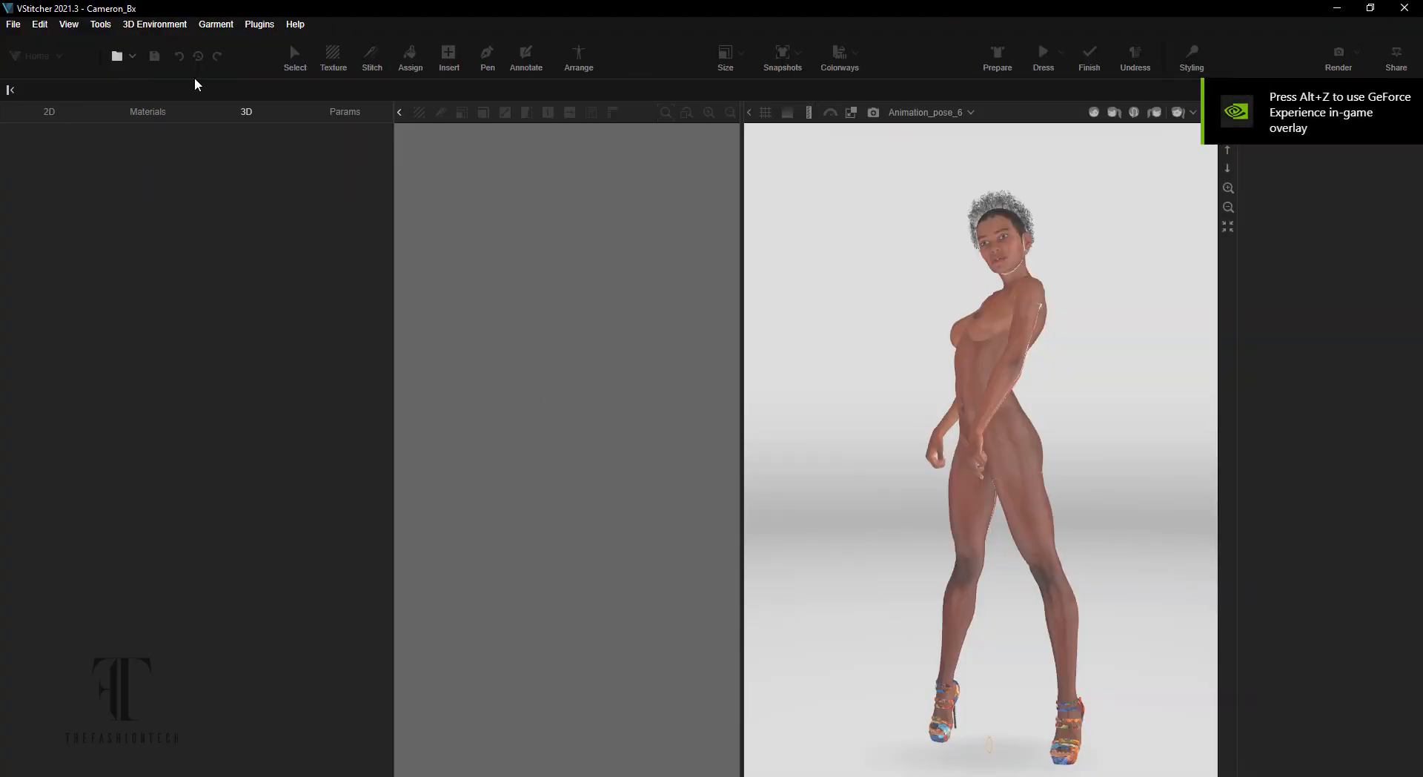
- In VStitcher, import CAMERON-July22.obj from the BROWZWEAR Cameron HDRI folder as a new avatar, then cancel its customization
click(247, 119)
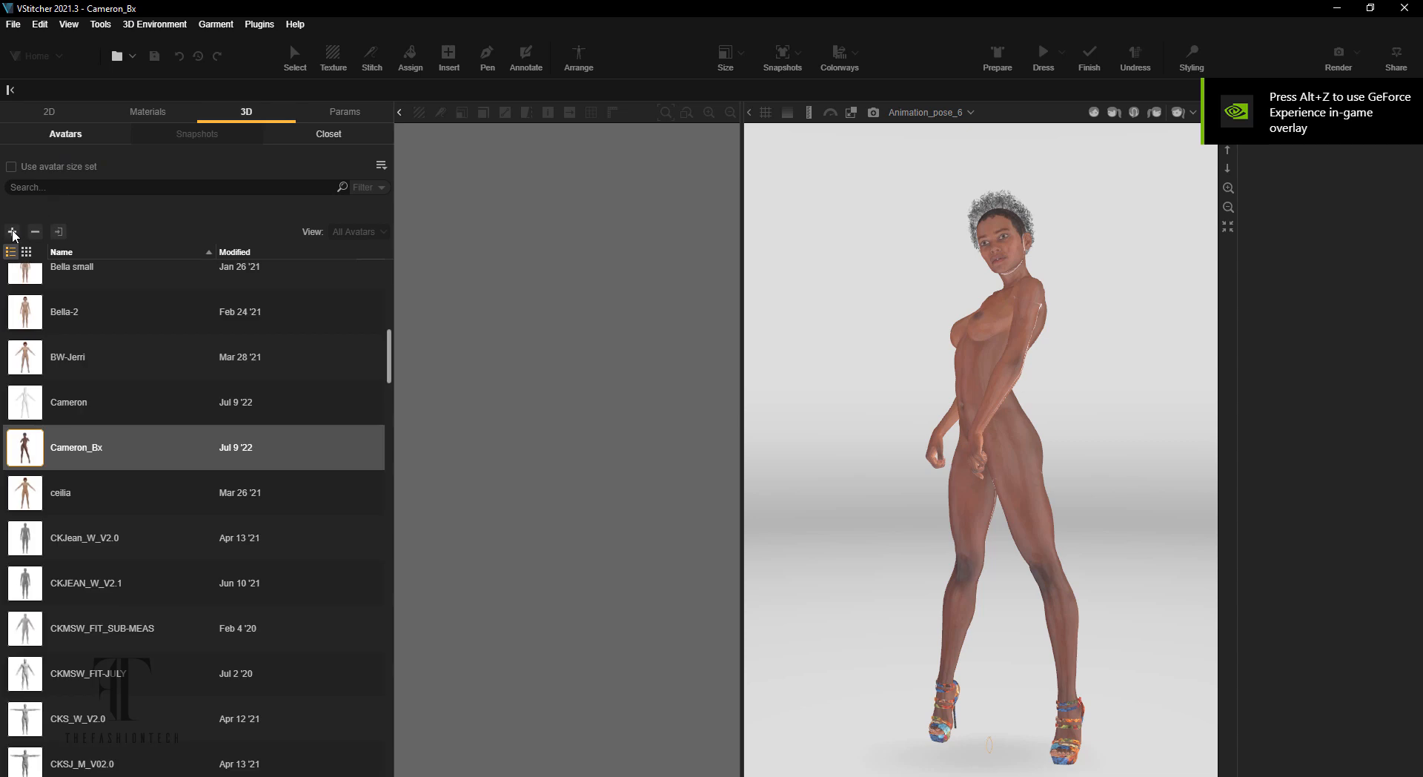
click(12, 231)
click(46, 249)
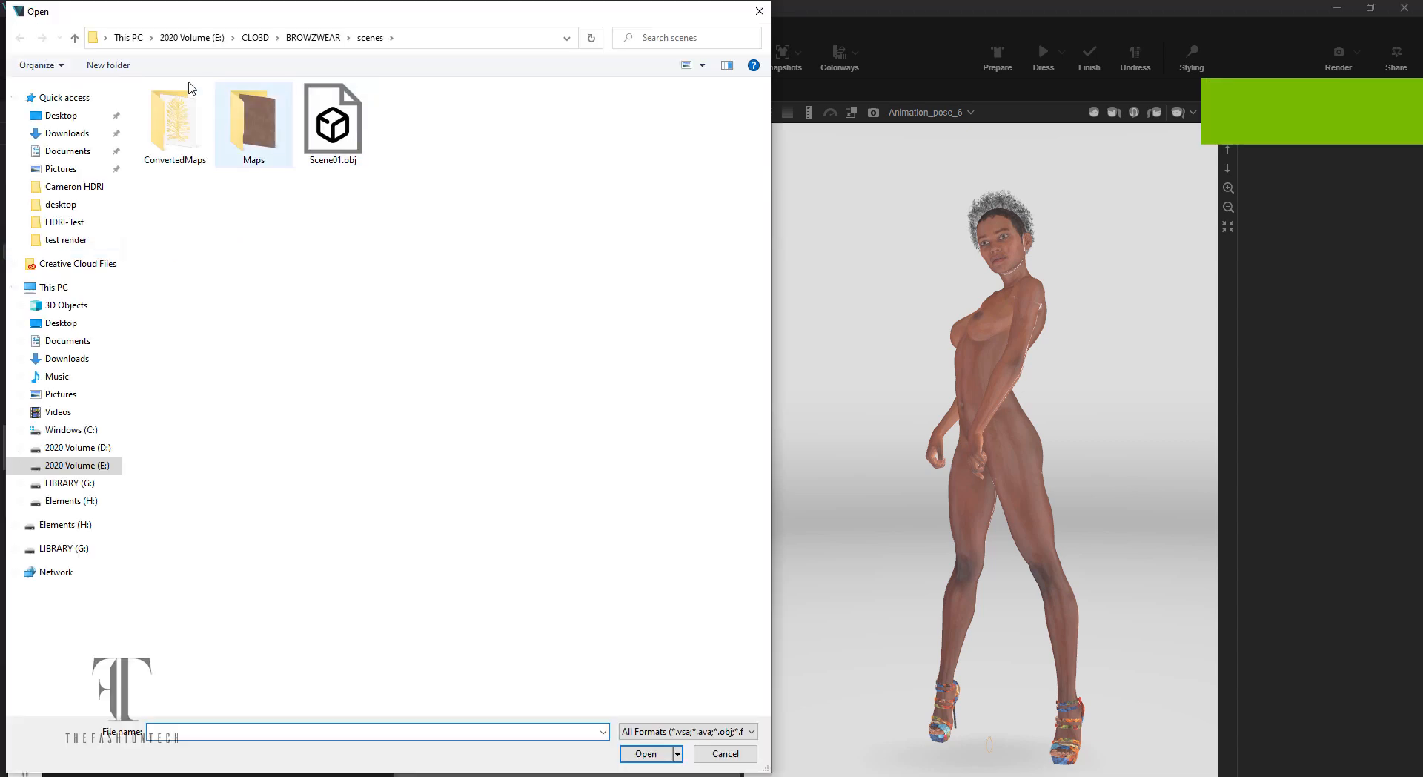
click(313, 37)
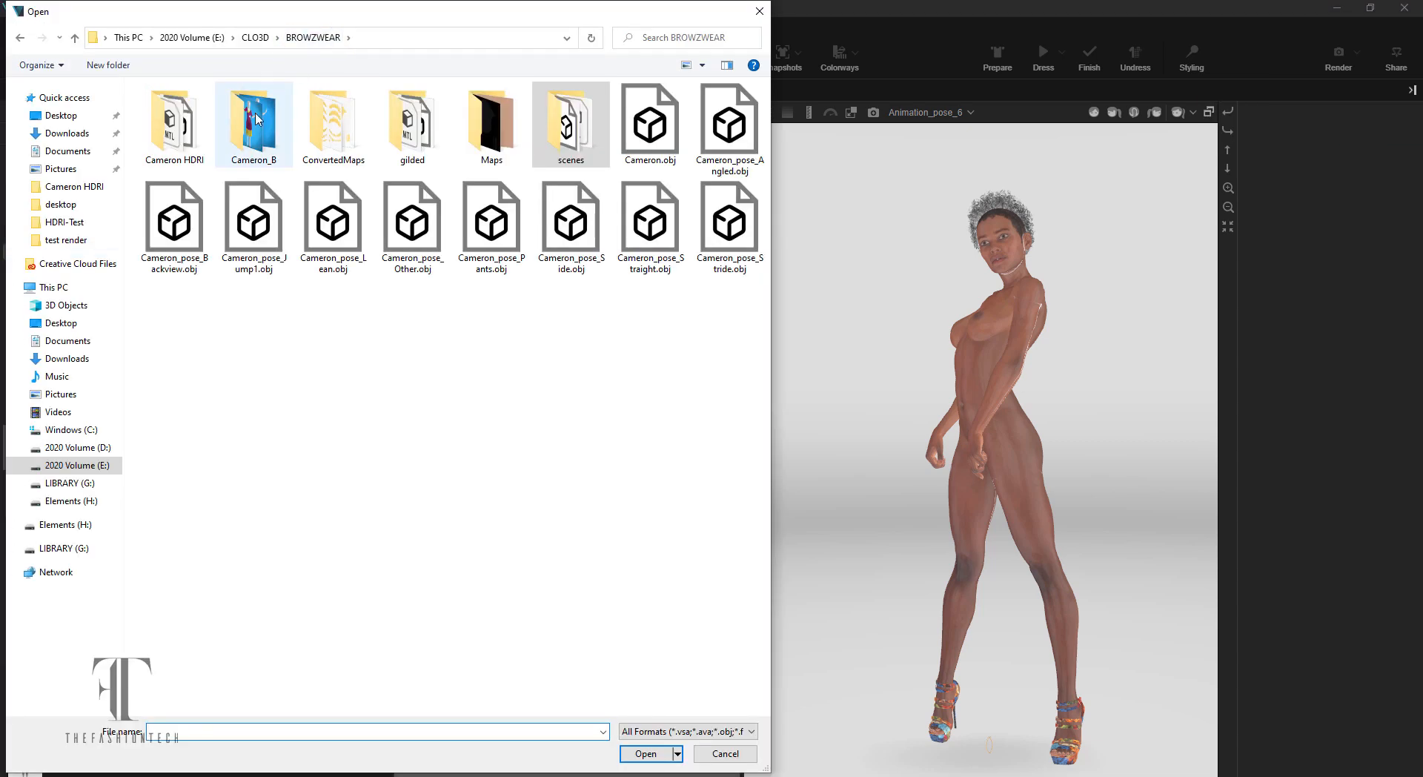
double_click(191, 144)
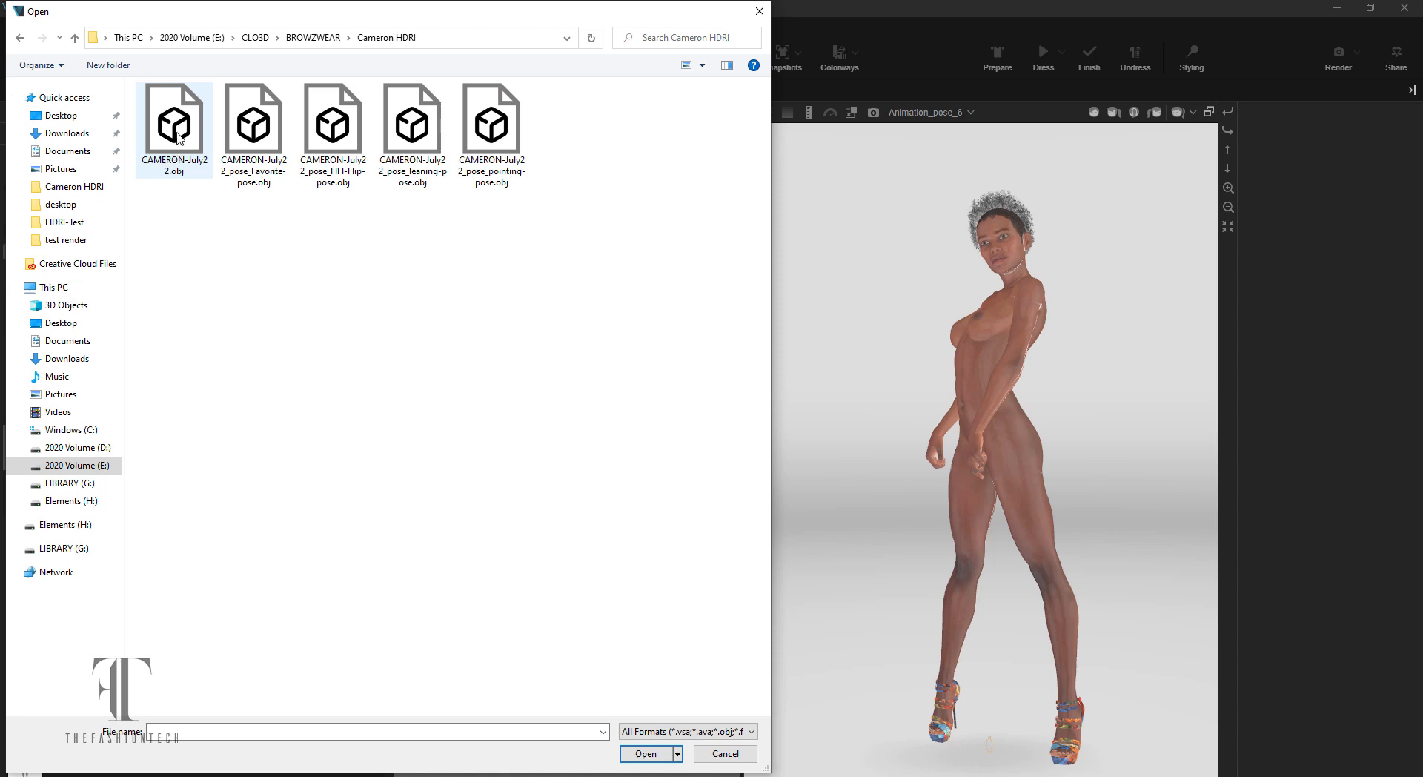
click(180, 138)
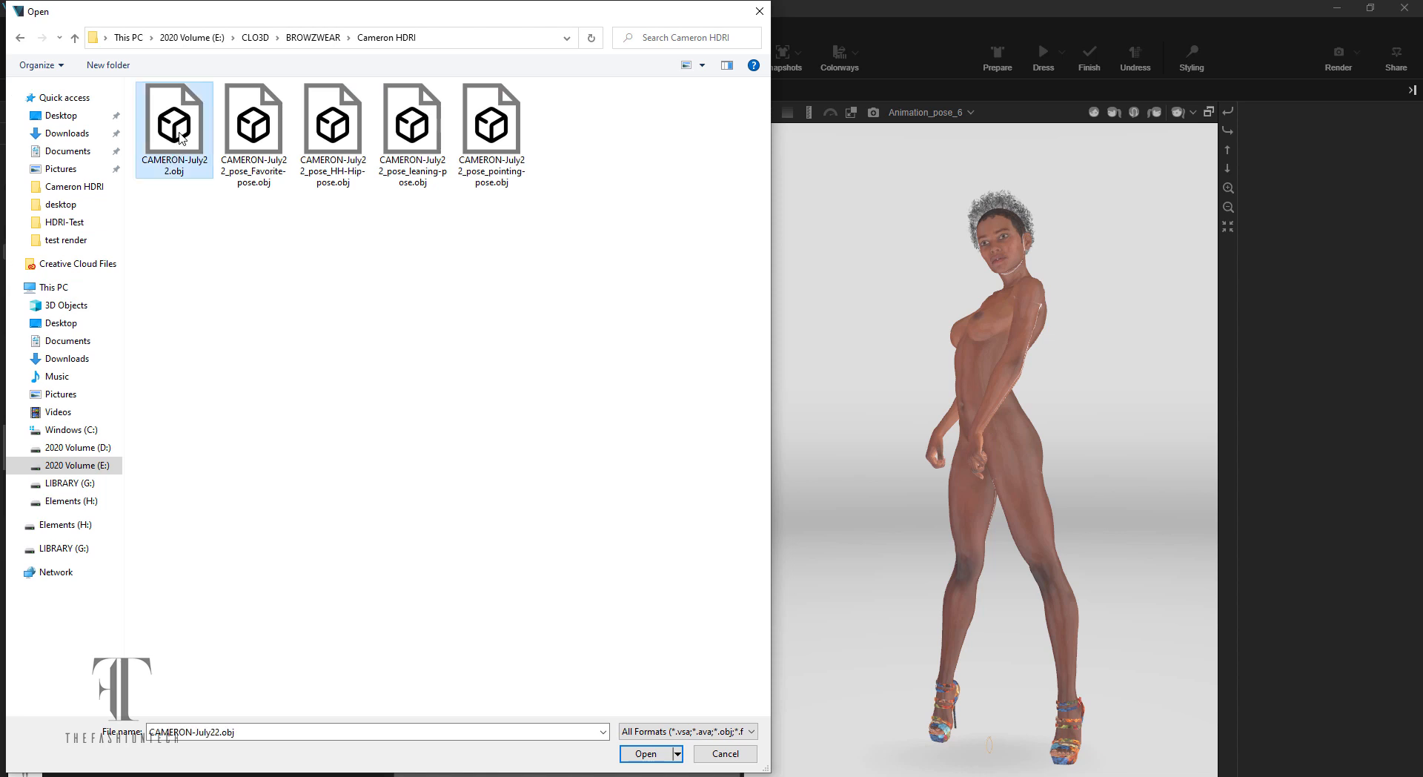
double_click(181, 138)
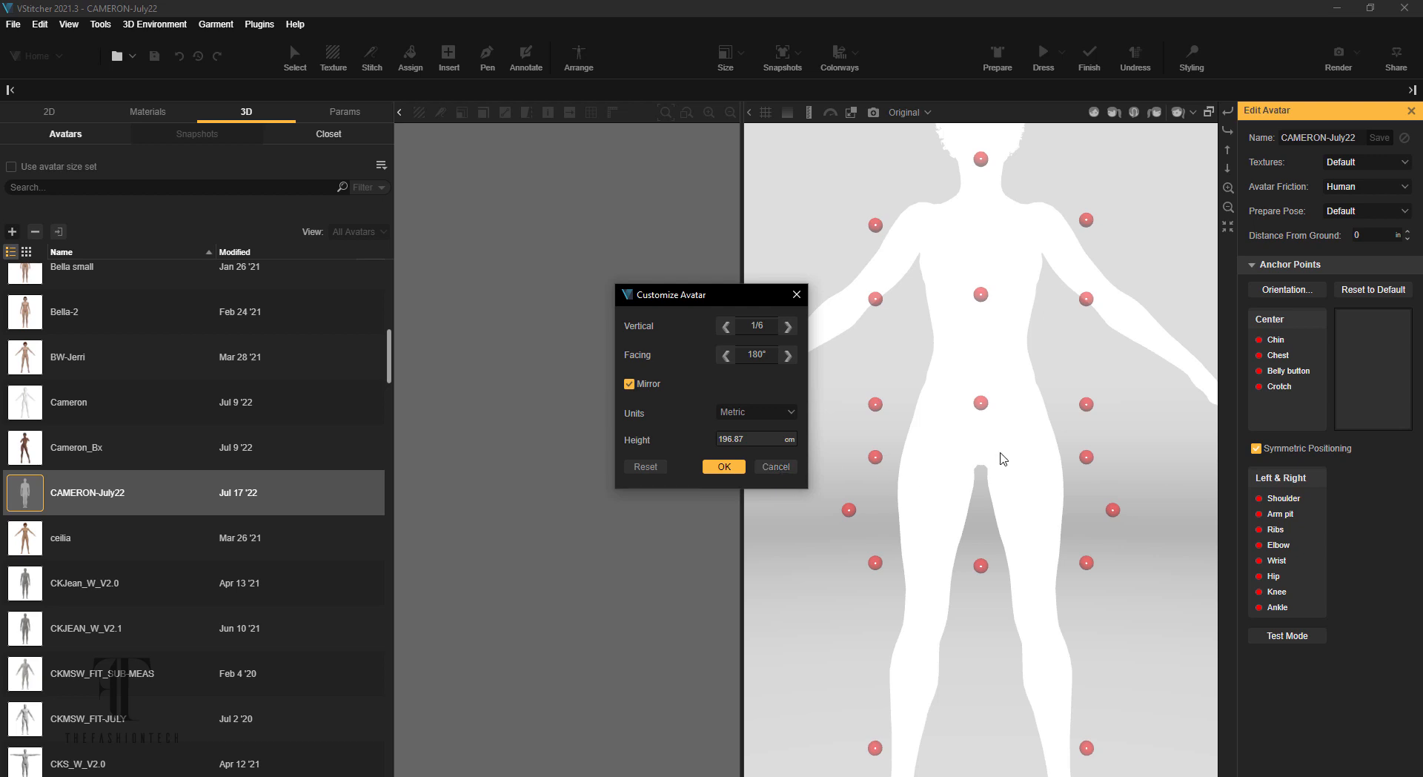
click(775, 467)
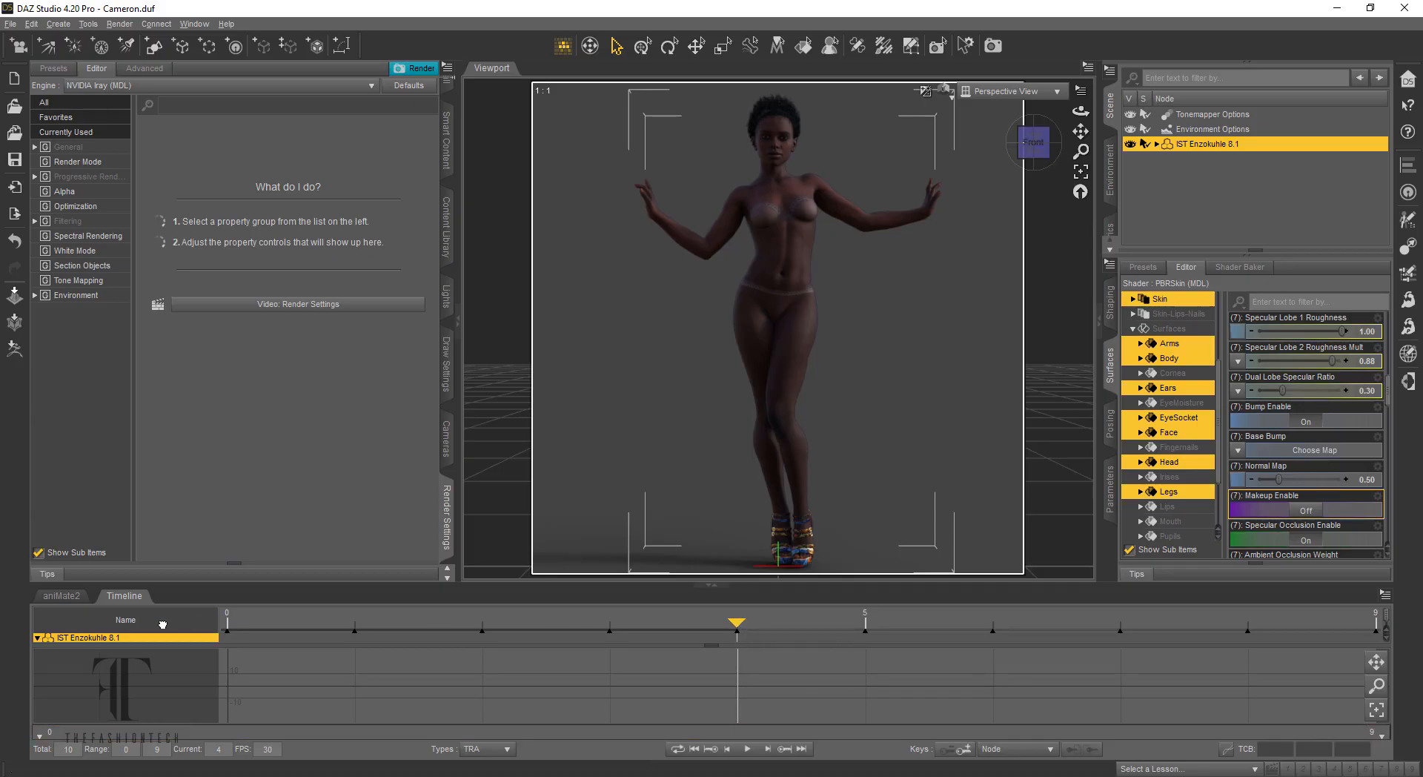
- Return the DAZ Studio timeline to frame 0, then switch back to VStitcher
click(237, 625)
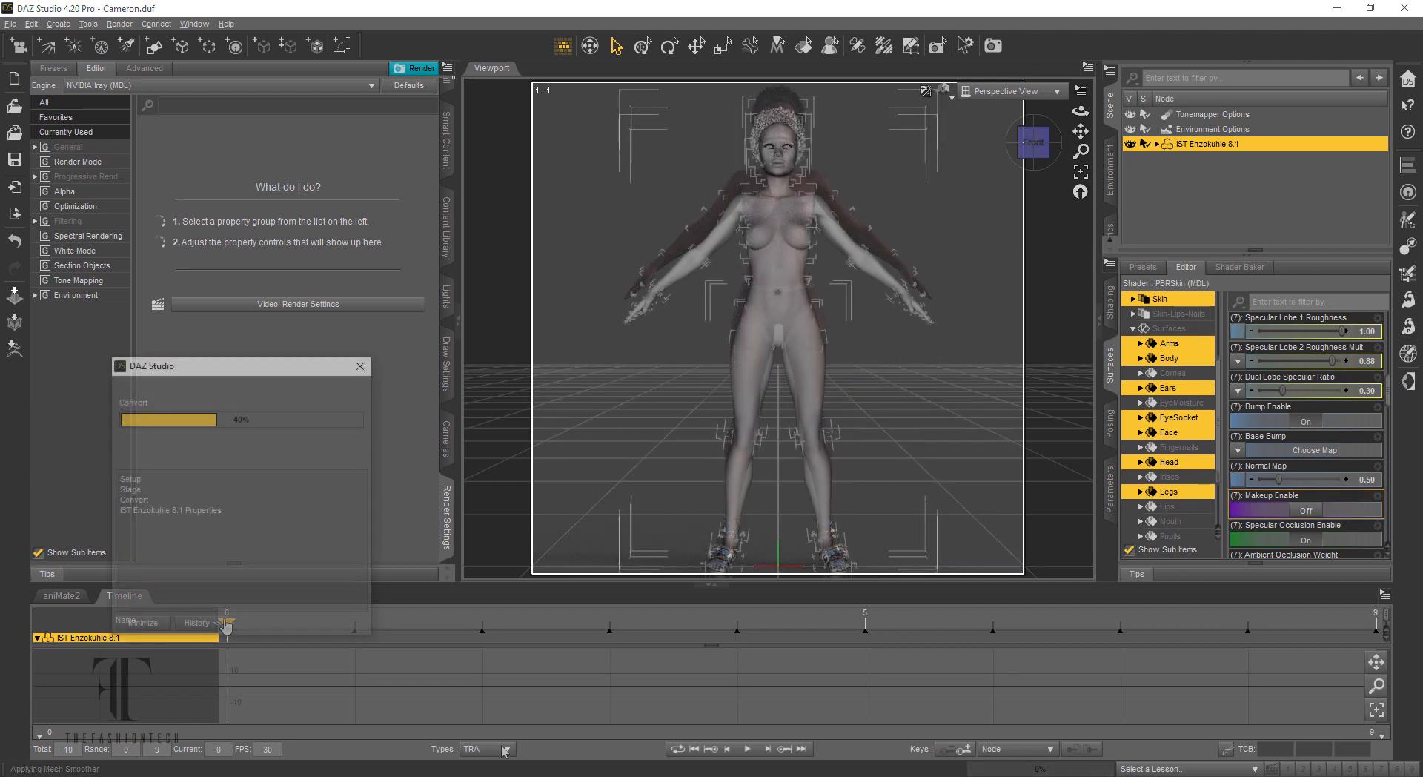
mouse_move(478, 776)
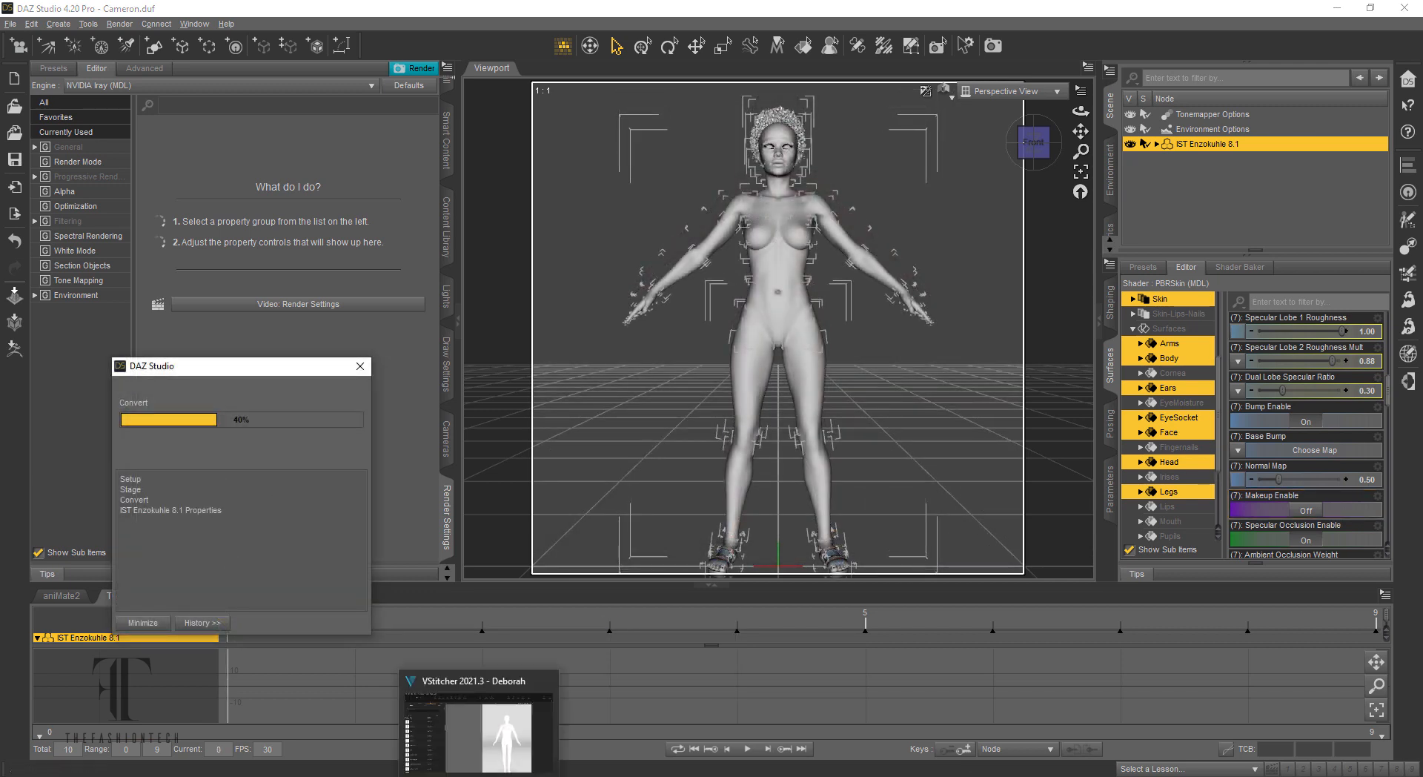
click(478, 733)
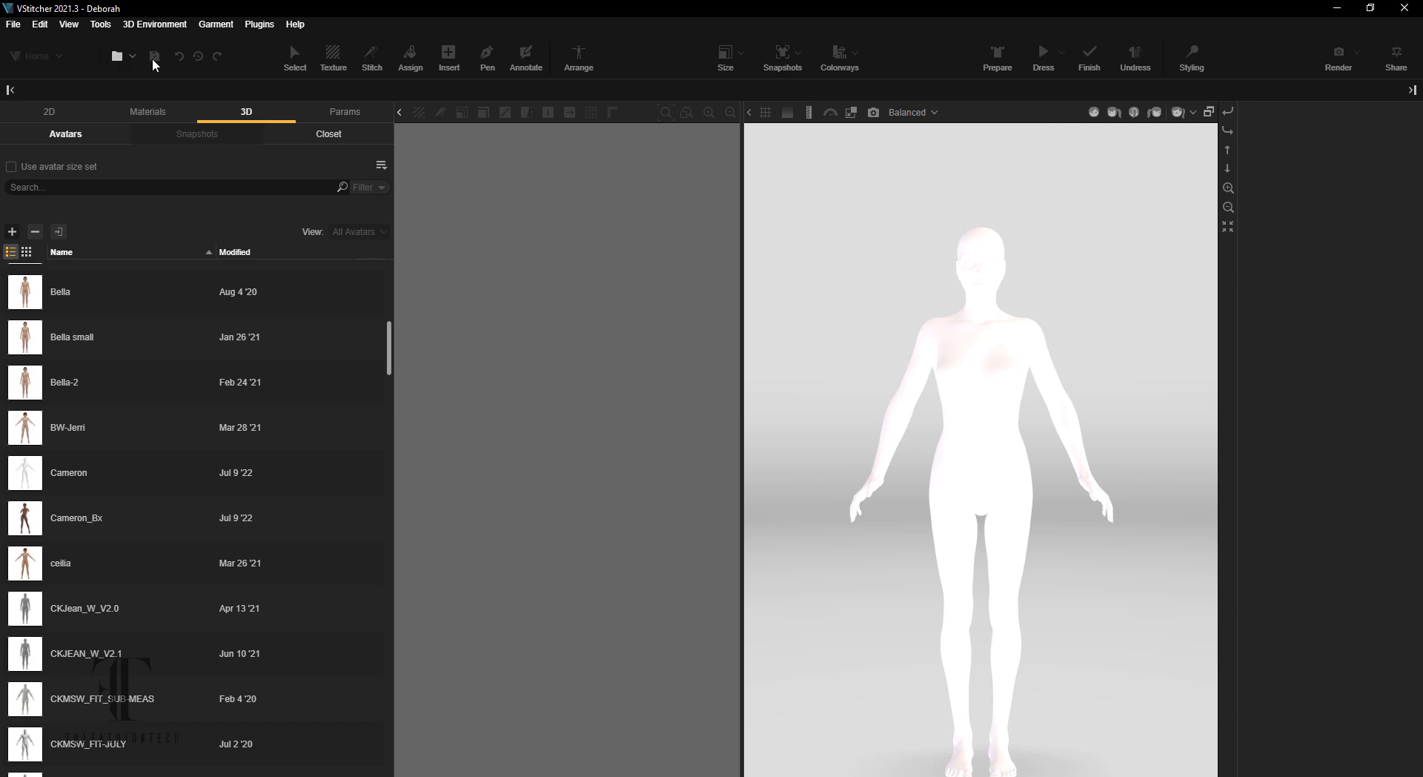
- Change the 3D environment's image-based lighting to Essential.hdr
click(179, 33)
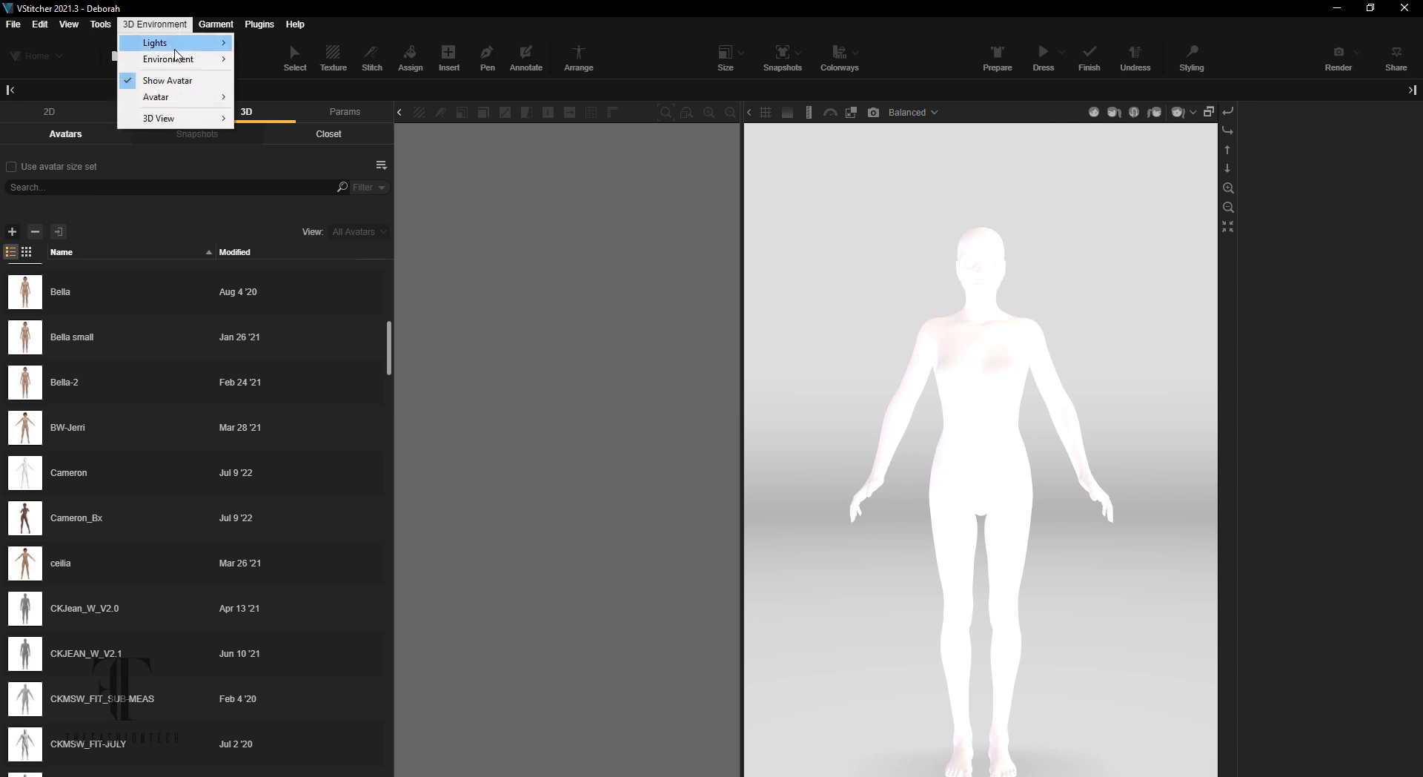
mouse_move(154, 39)
click(300, 41)
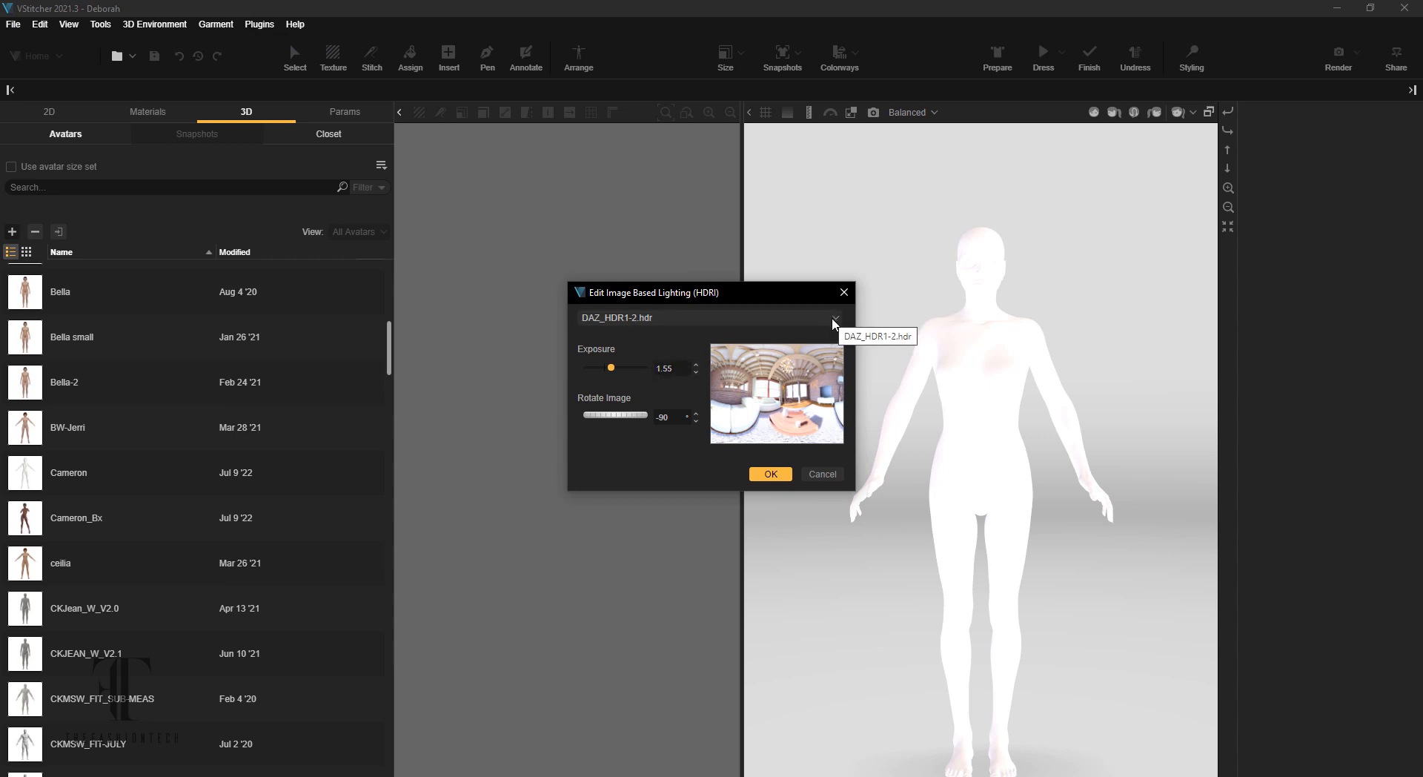
click(835, 319)
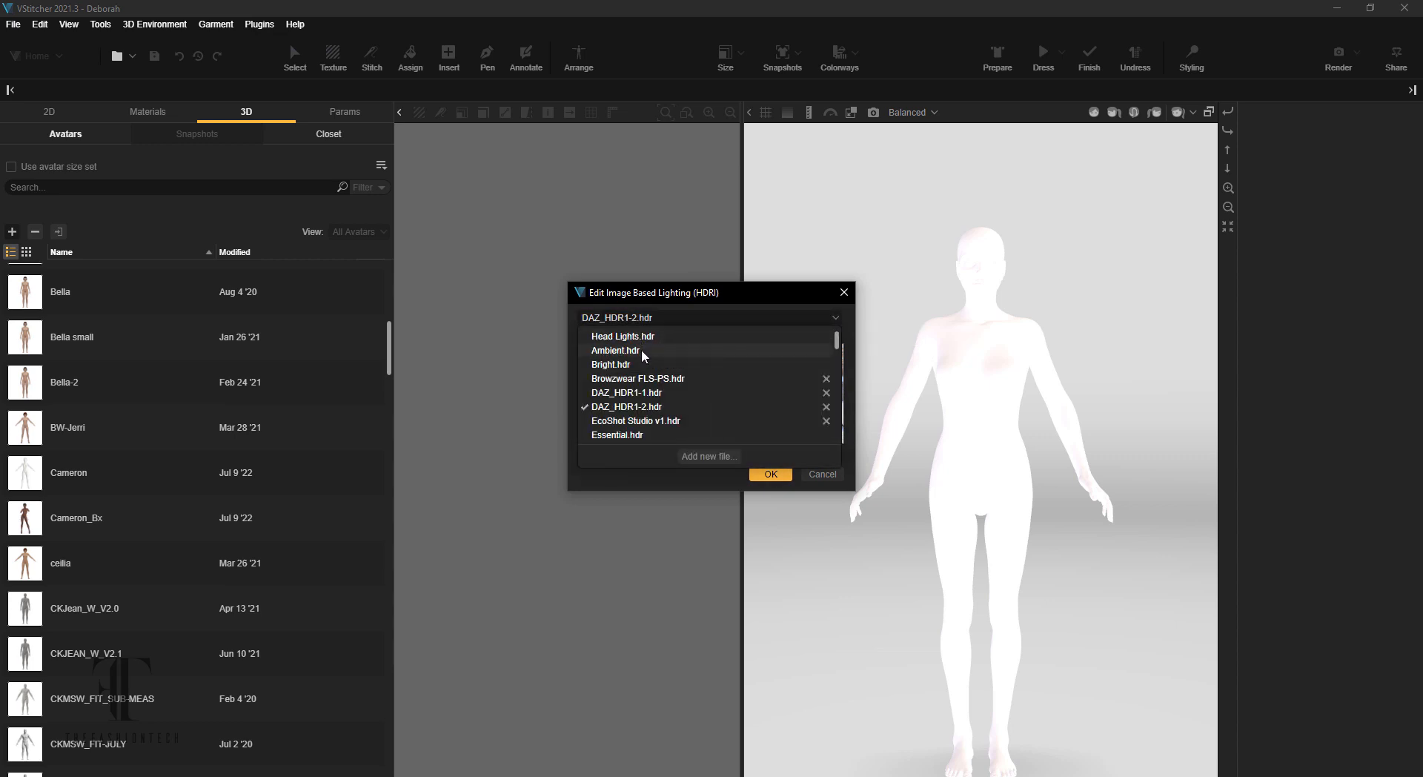
click(644, 379)
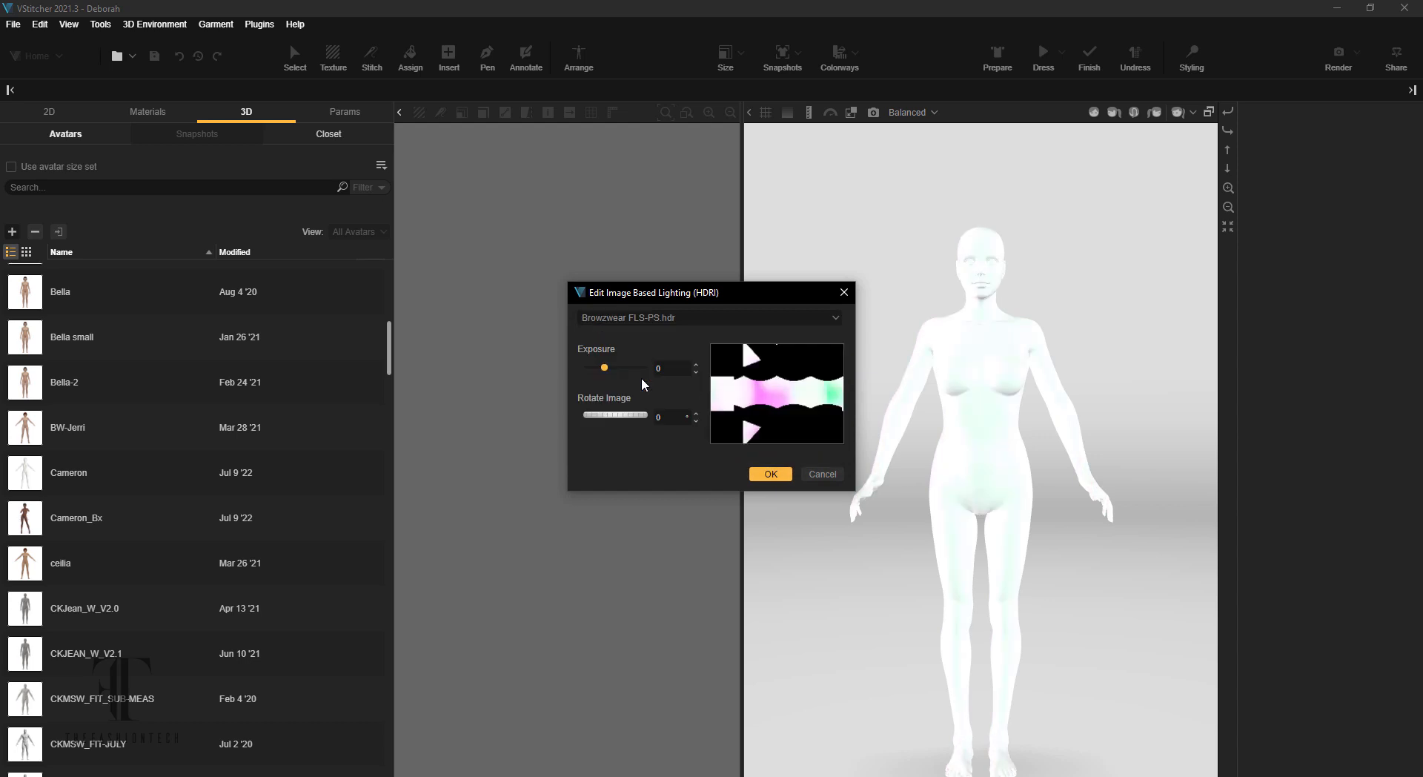
click(653, 324)
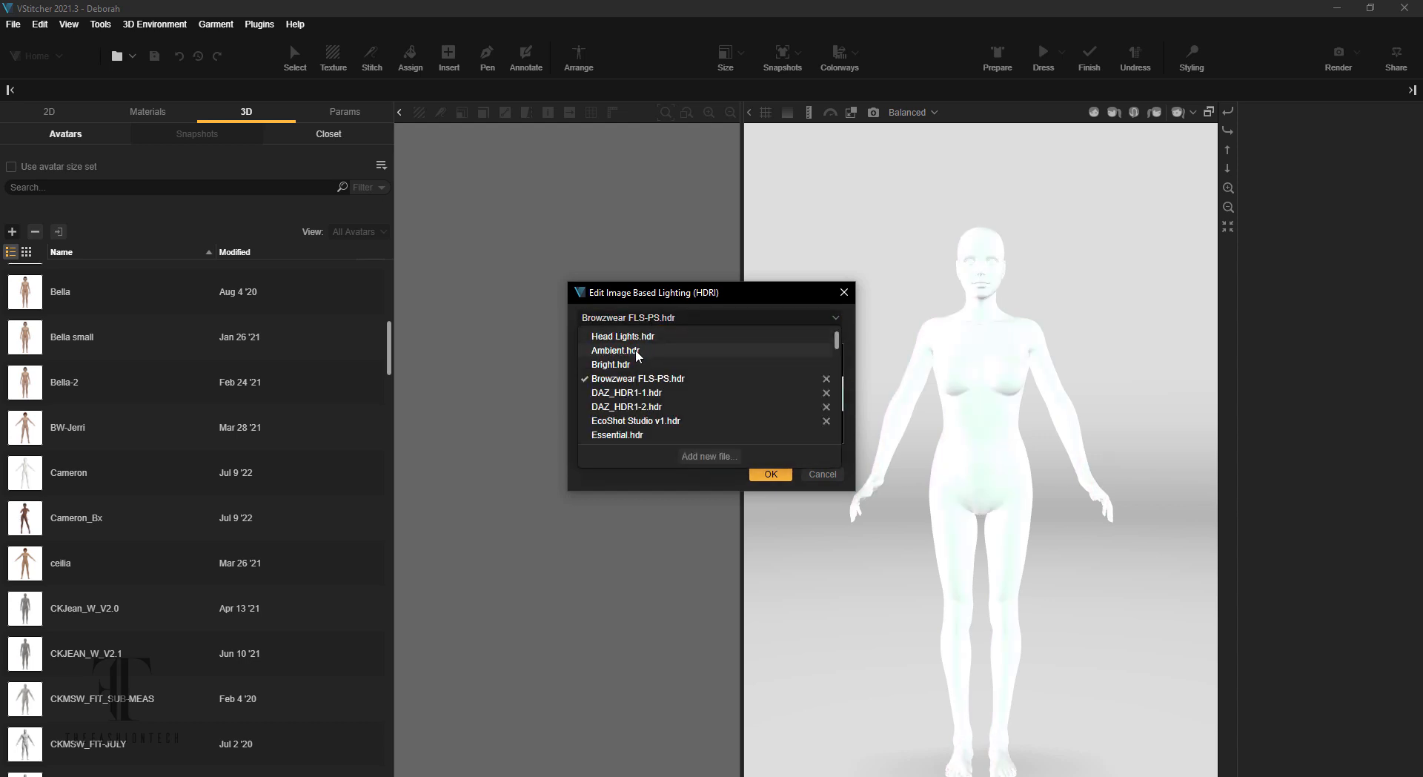
click(637, 434)
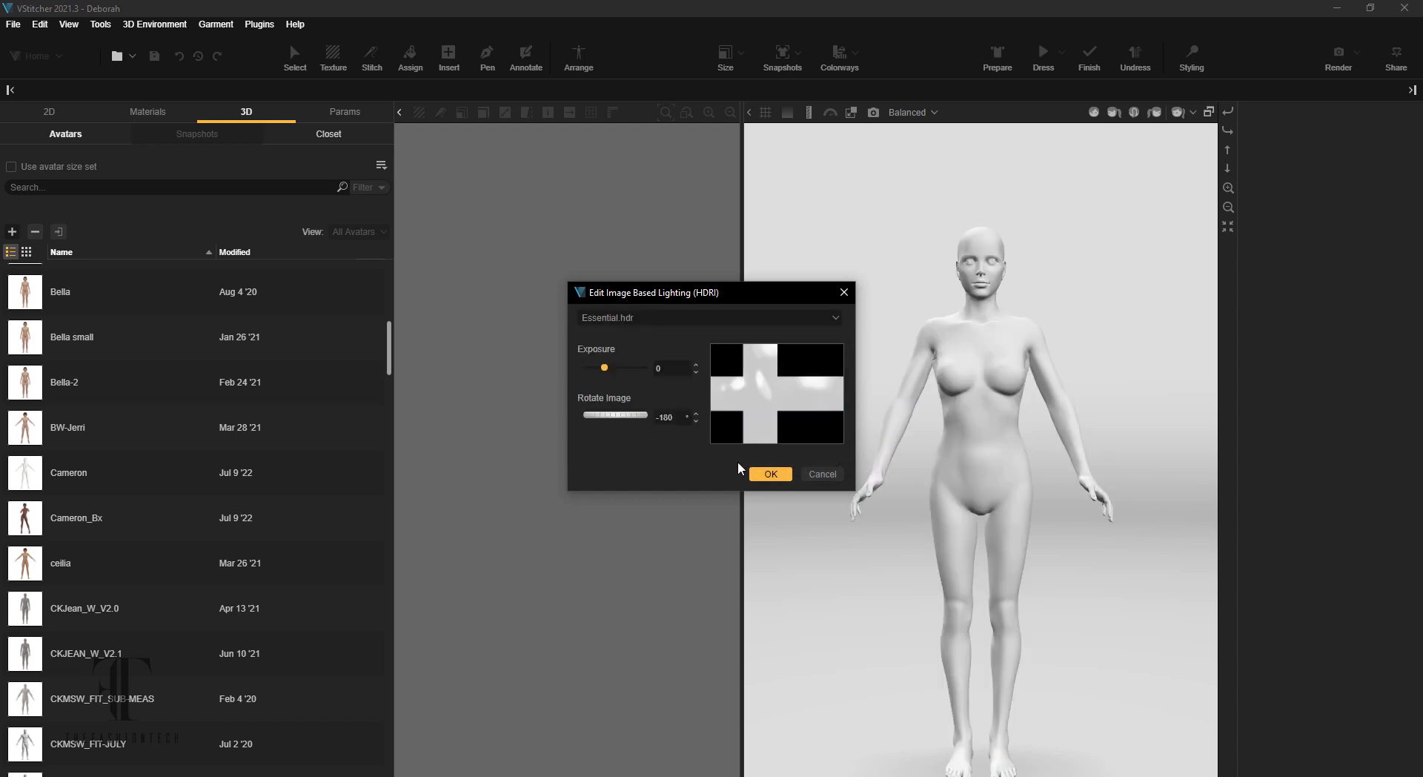
click(771, 474)
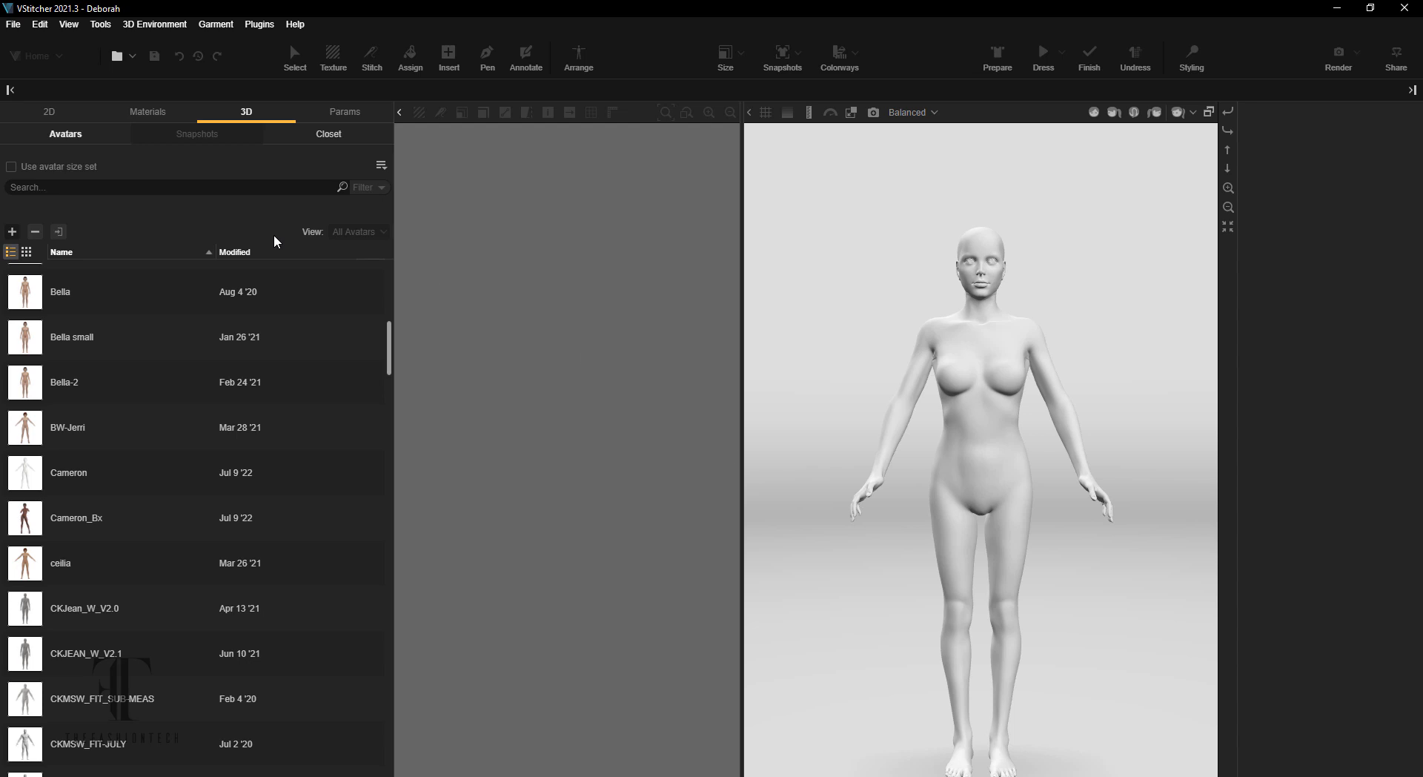
- Import CAMERON-July22.obj as an avatar again under the new lighting and cancel its customization
click(35, 231)
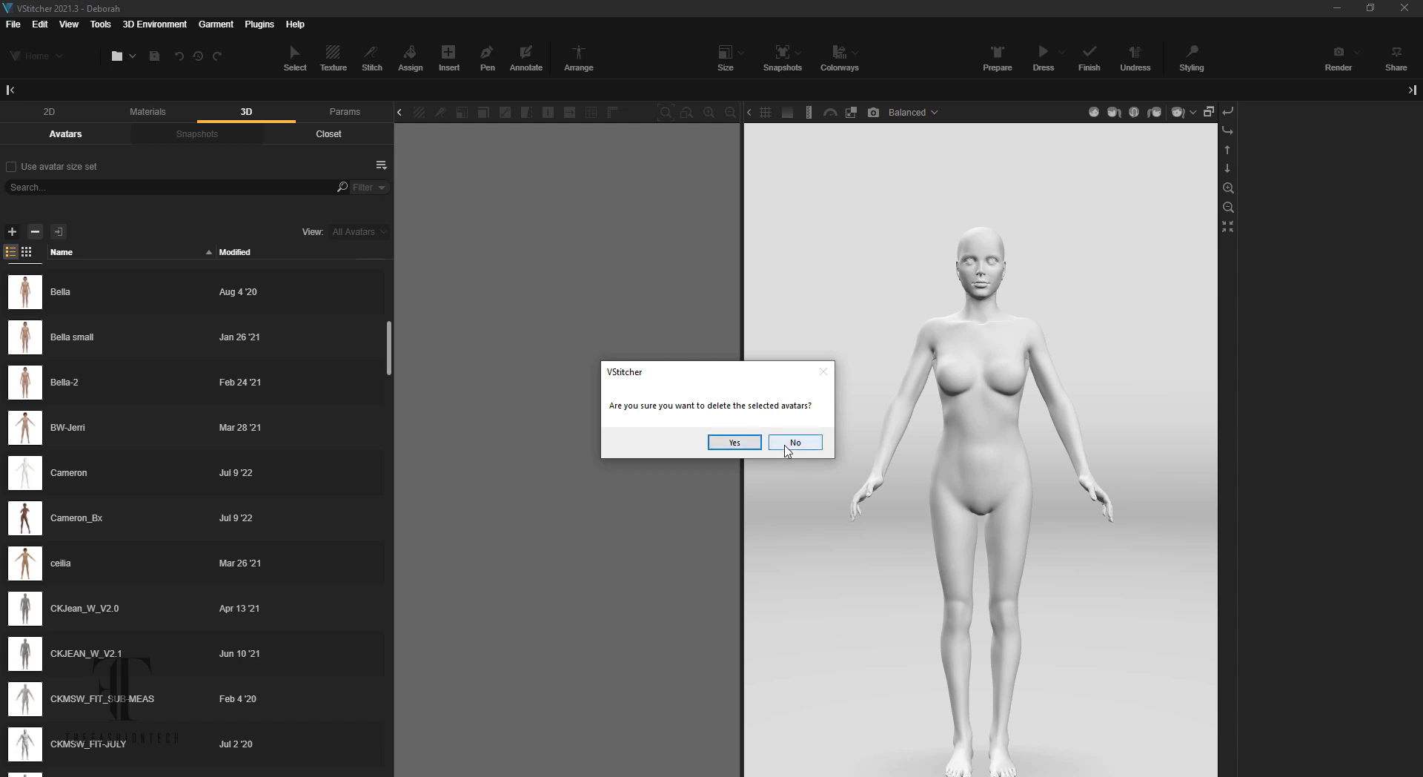
click(797, 447)
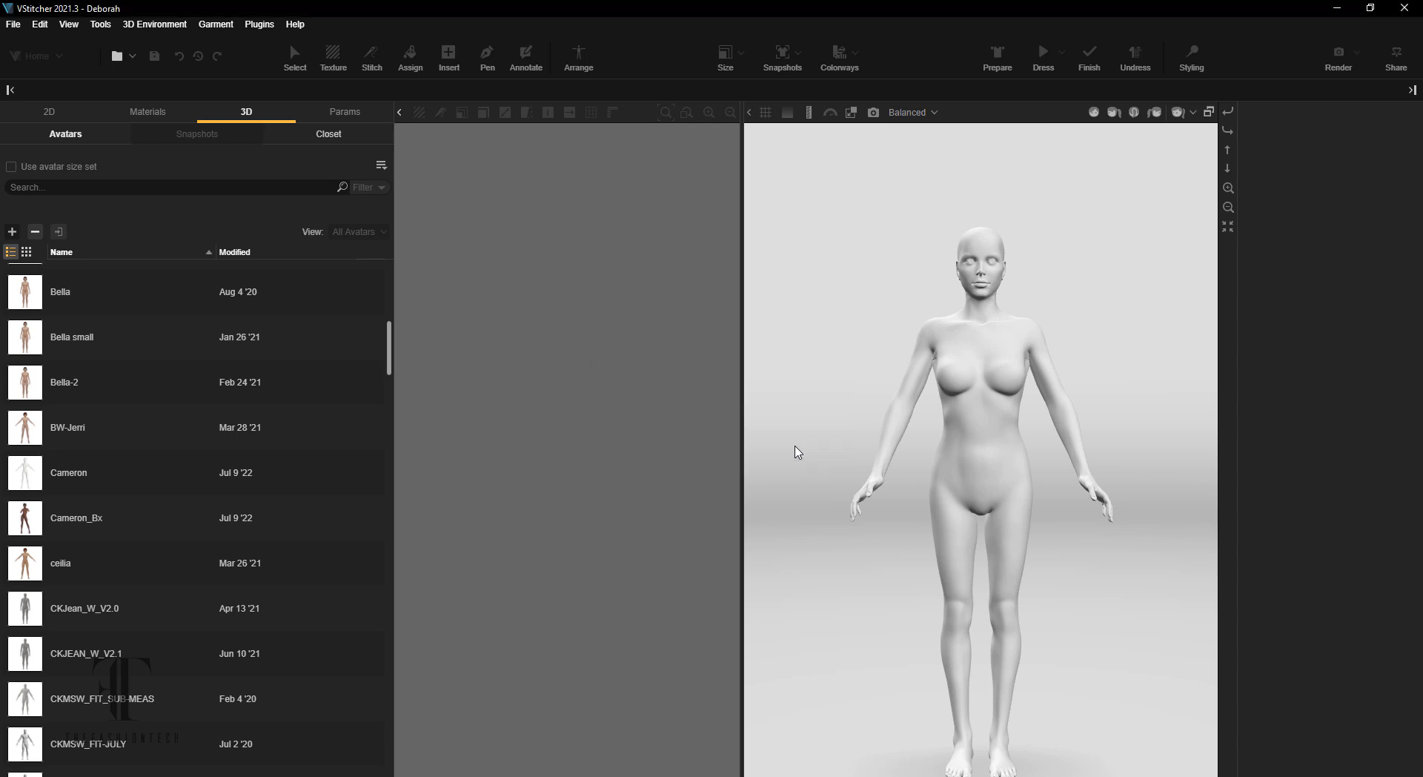
click(19, 235)
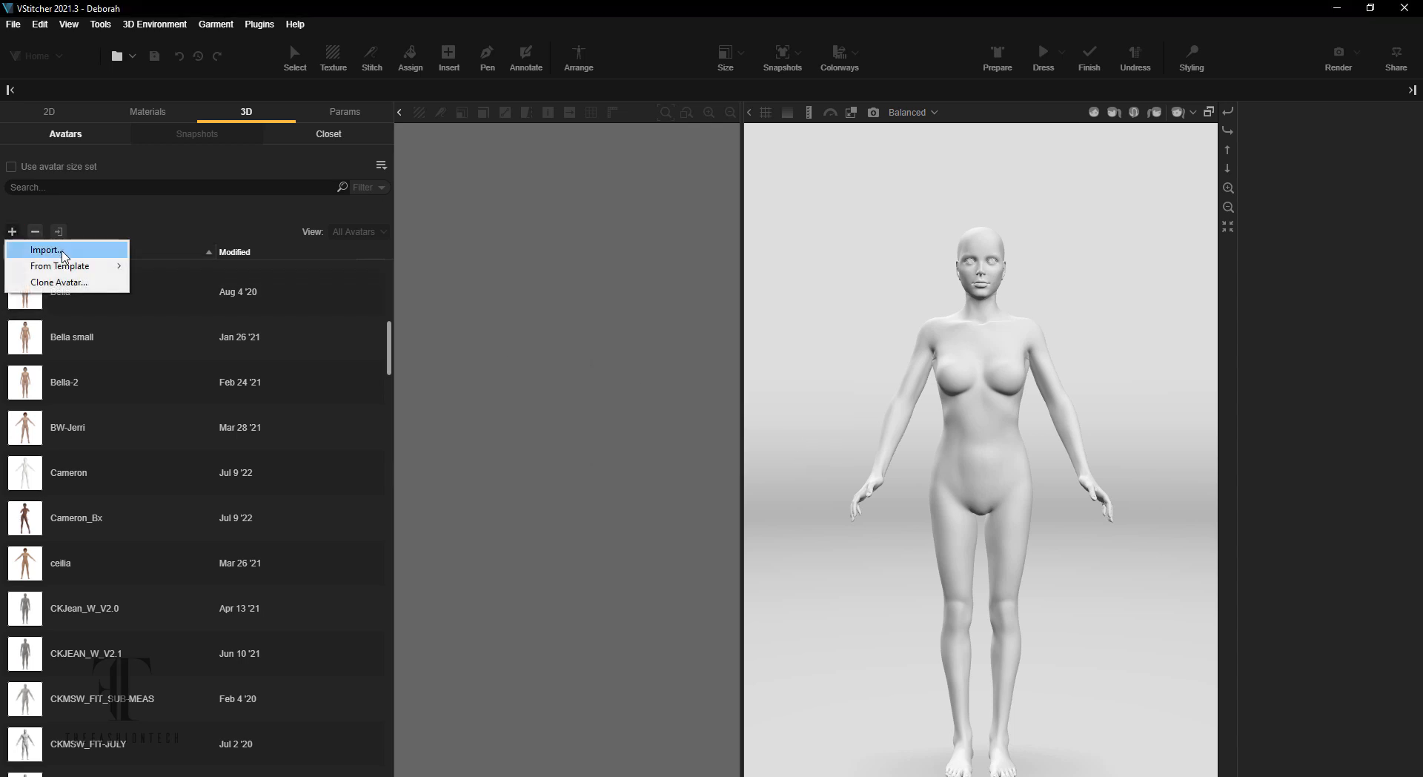
click(63, 250)
double_click(175, 124)
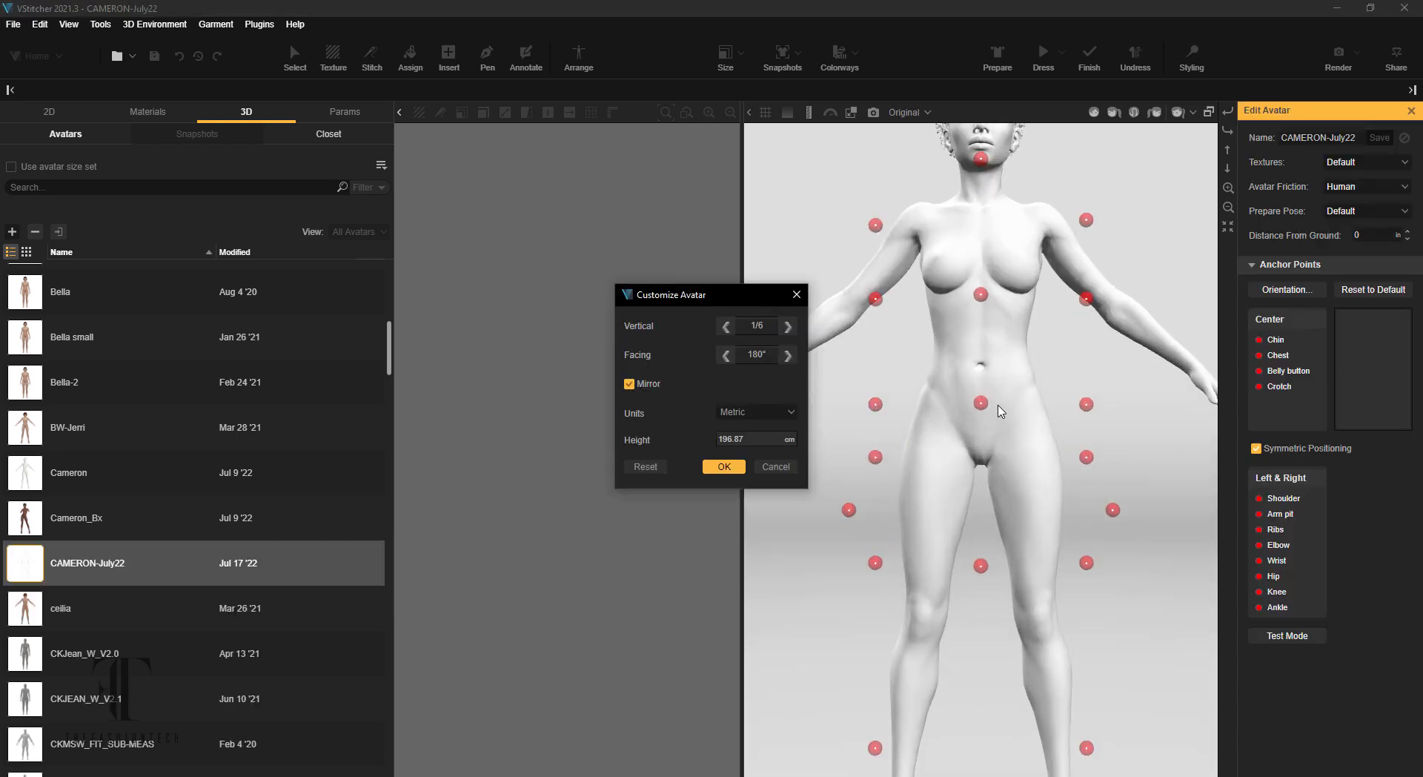
click(776, 468)
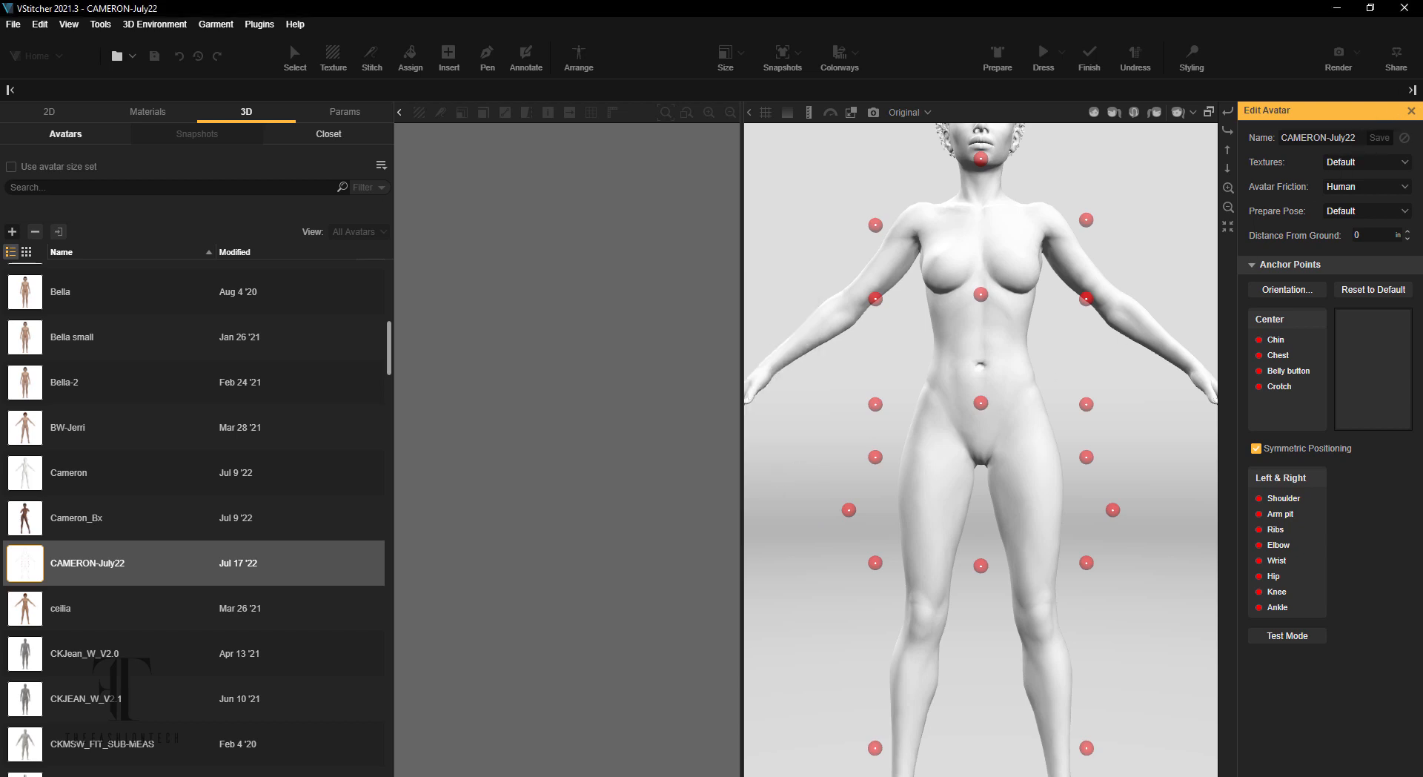
- Delete the imported CAMERON-July22 avatar, continuing without setting all of its hanging points
click(1412, 111)
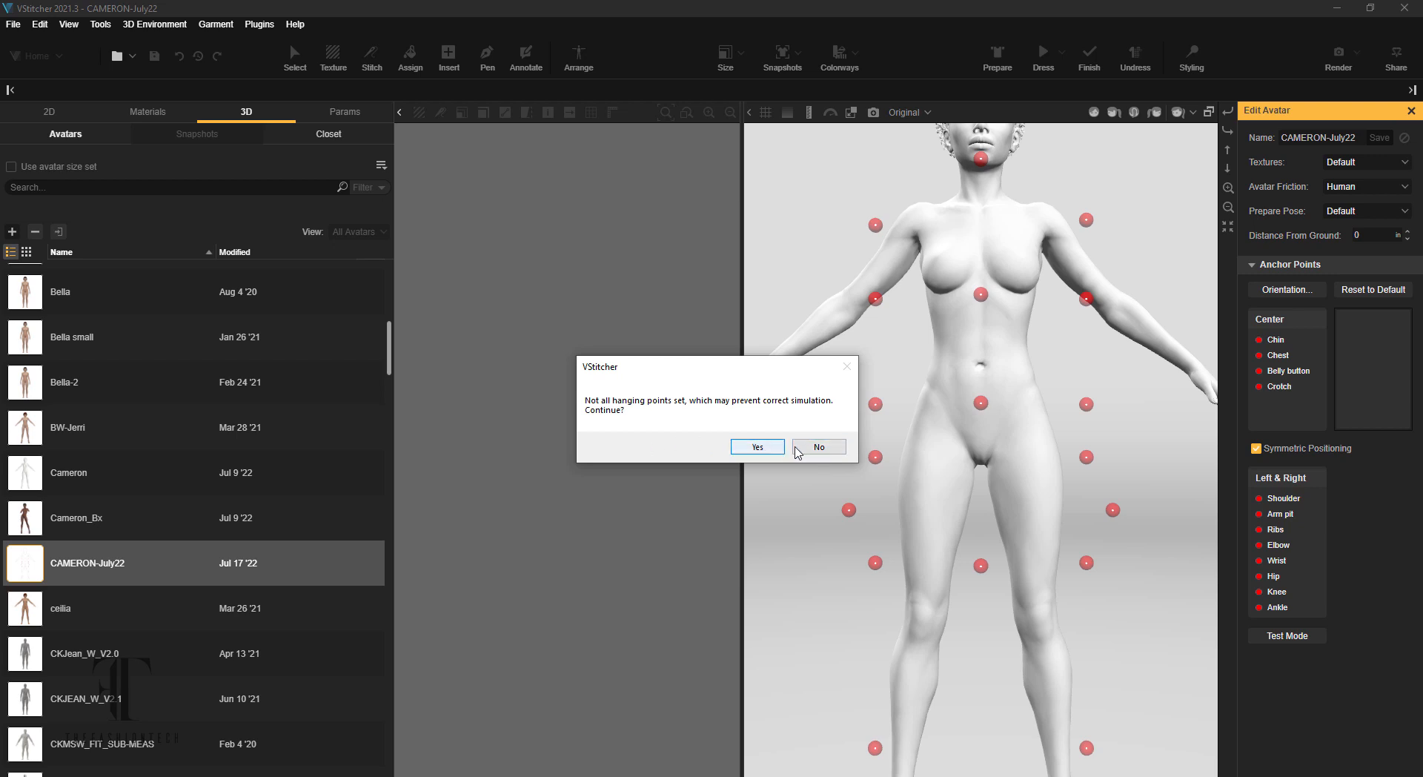
click(817, 452)
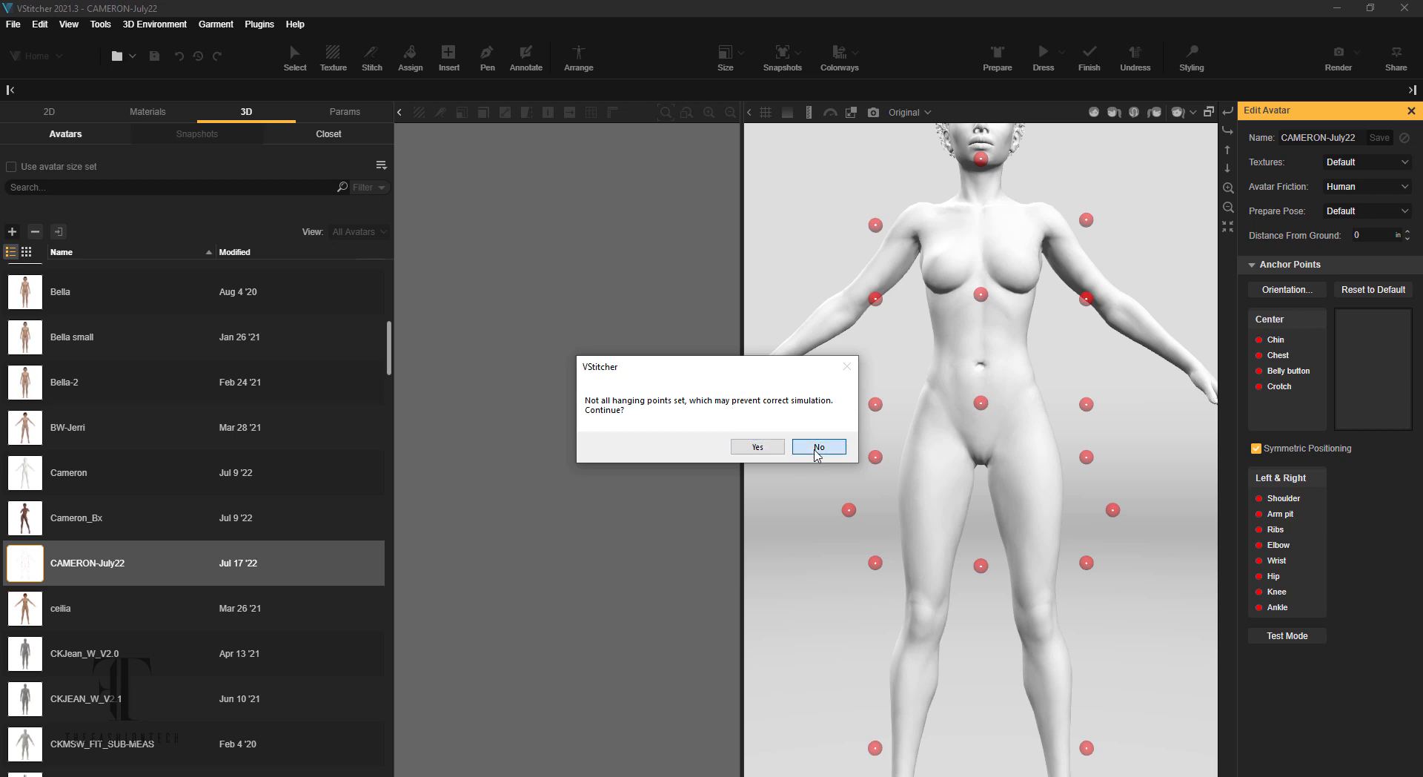
click(835, 450)
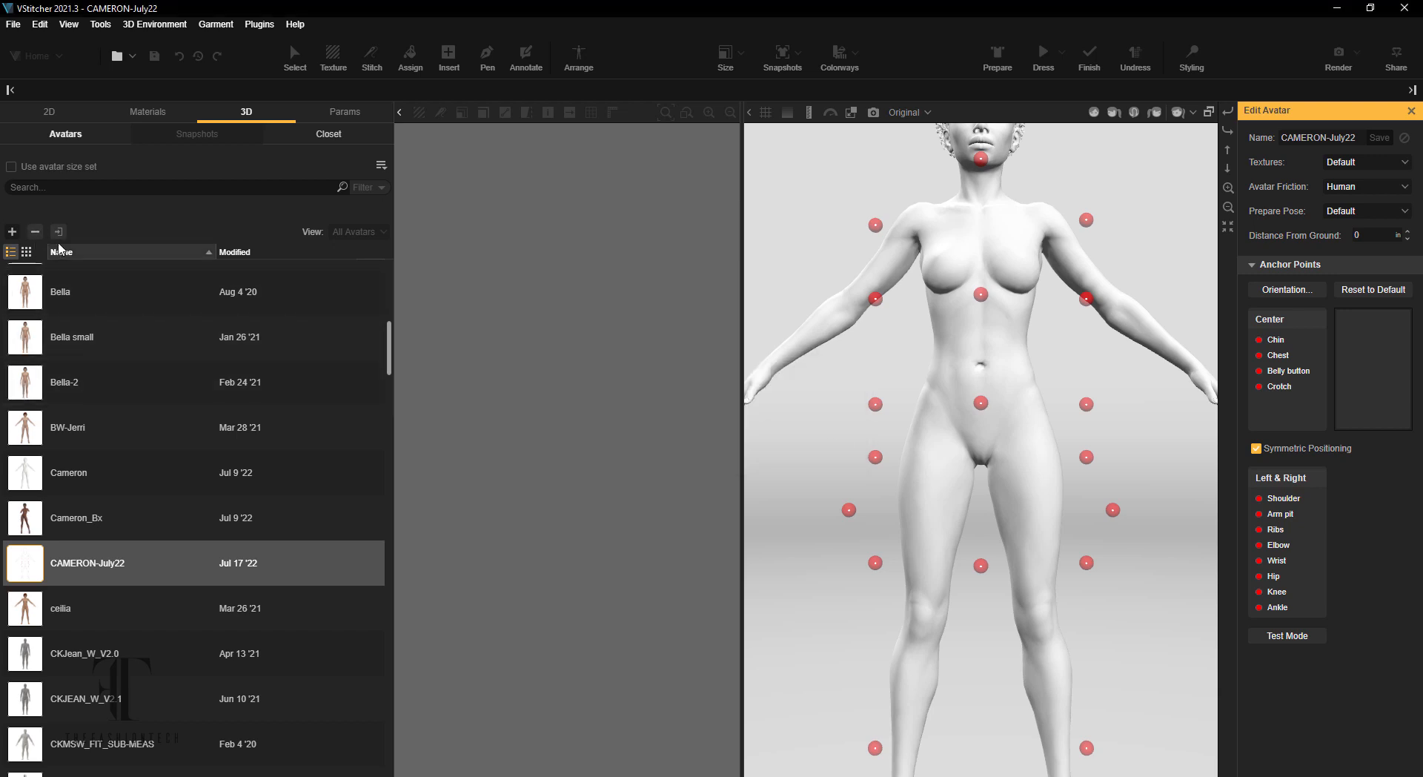
click(35, 231)
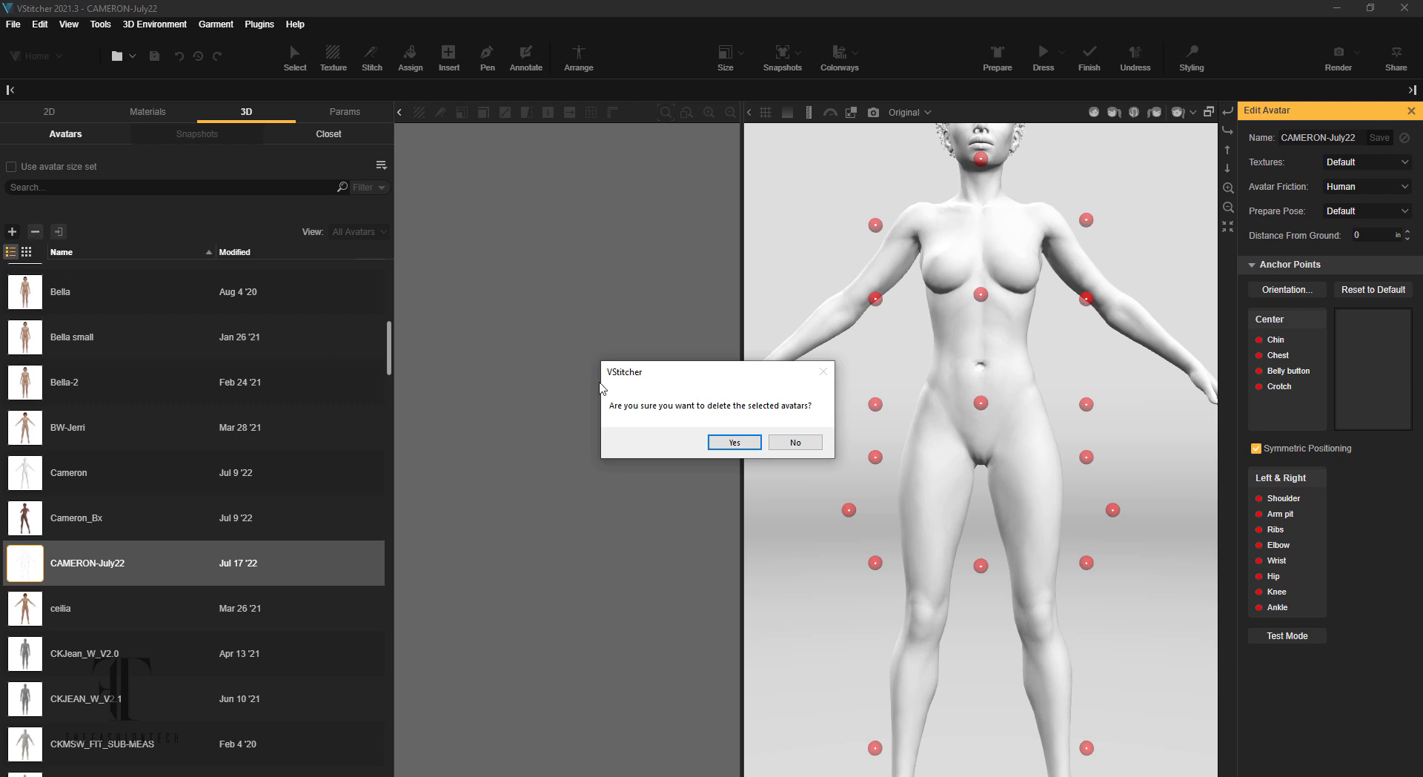
click(735, 441)
click(759, 450)
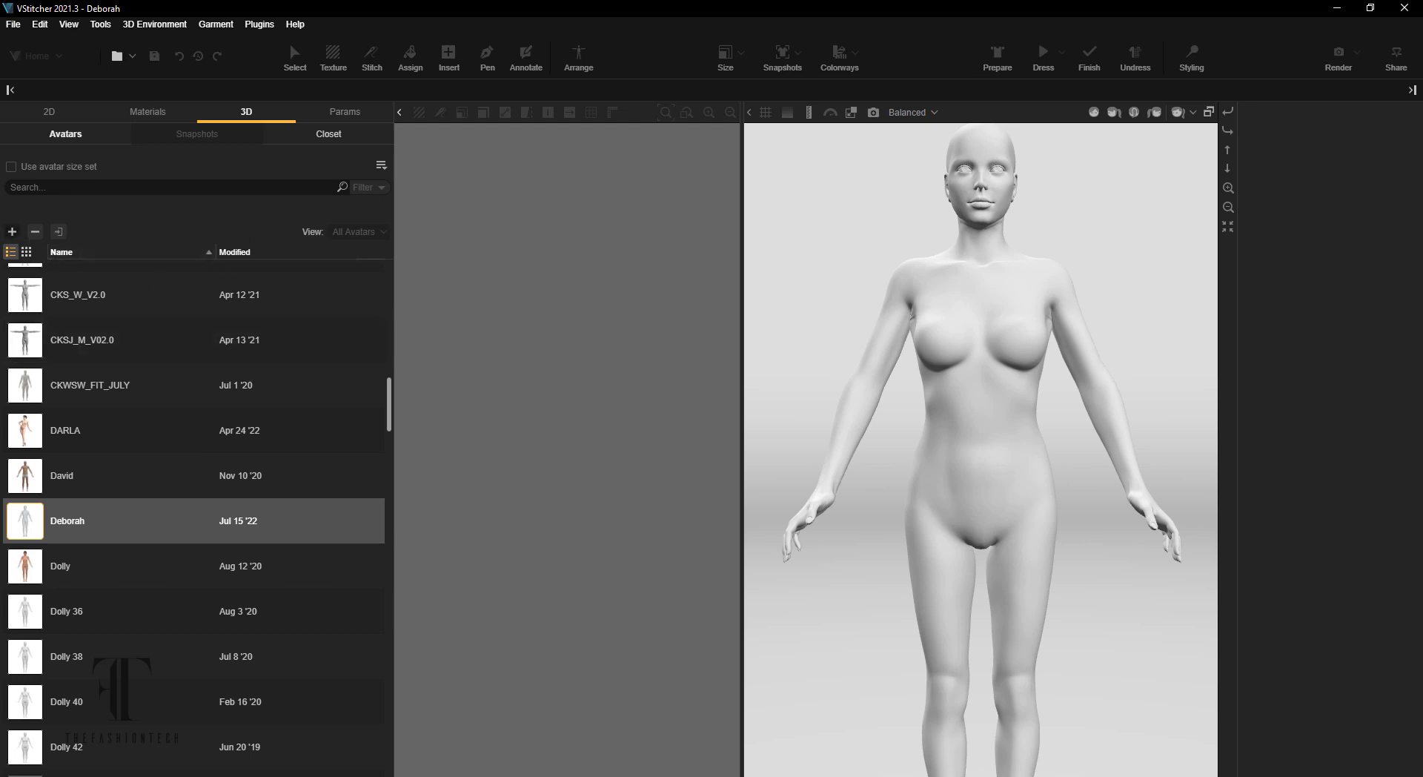
- Switch to DAZ Studio, deselect the IST Enzokuhle 8.1 figure and return the timeline to frame 0
click(478, 776)
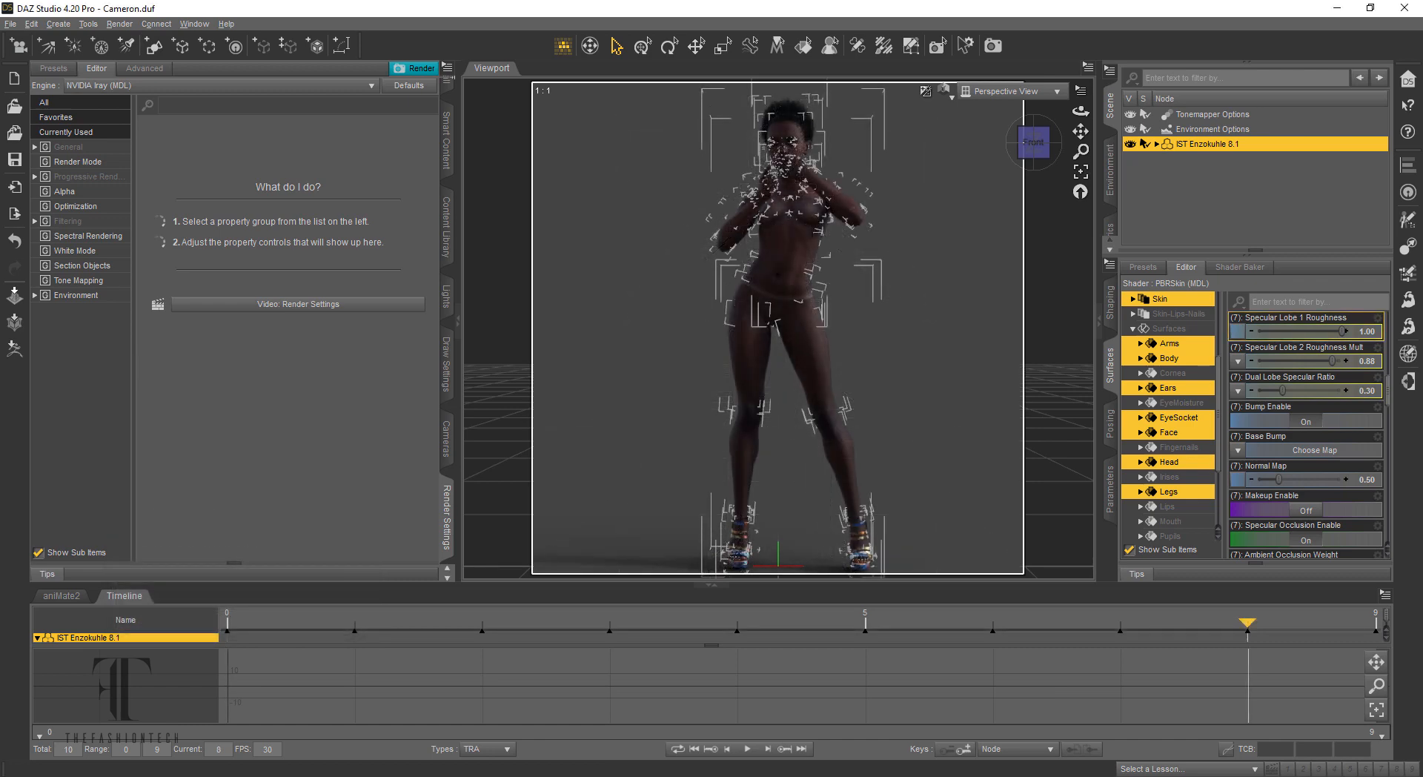
click(1047, 257)
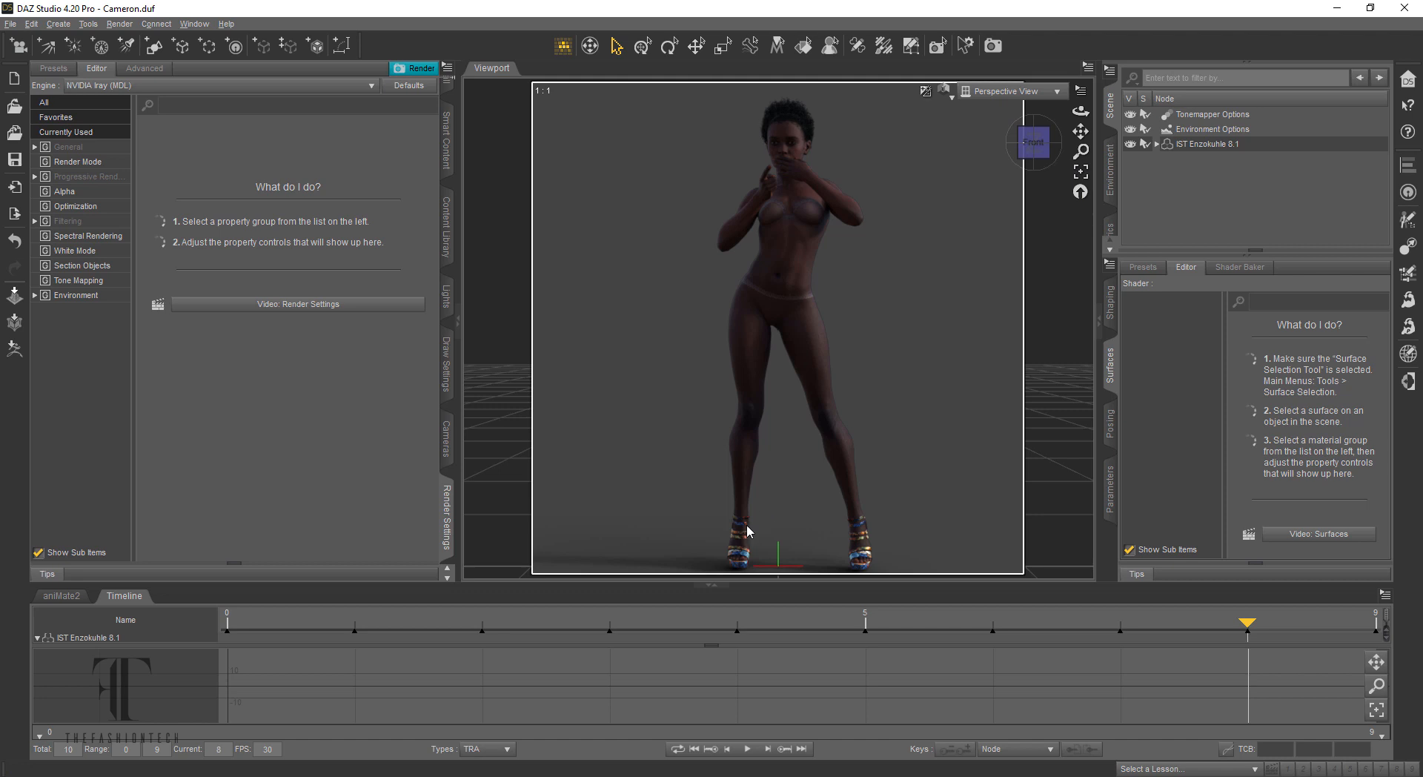
click(228, 628)
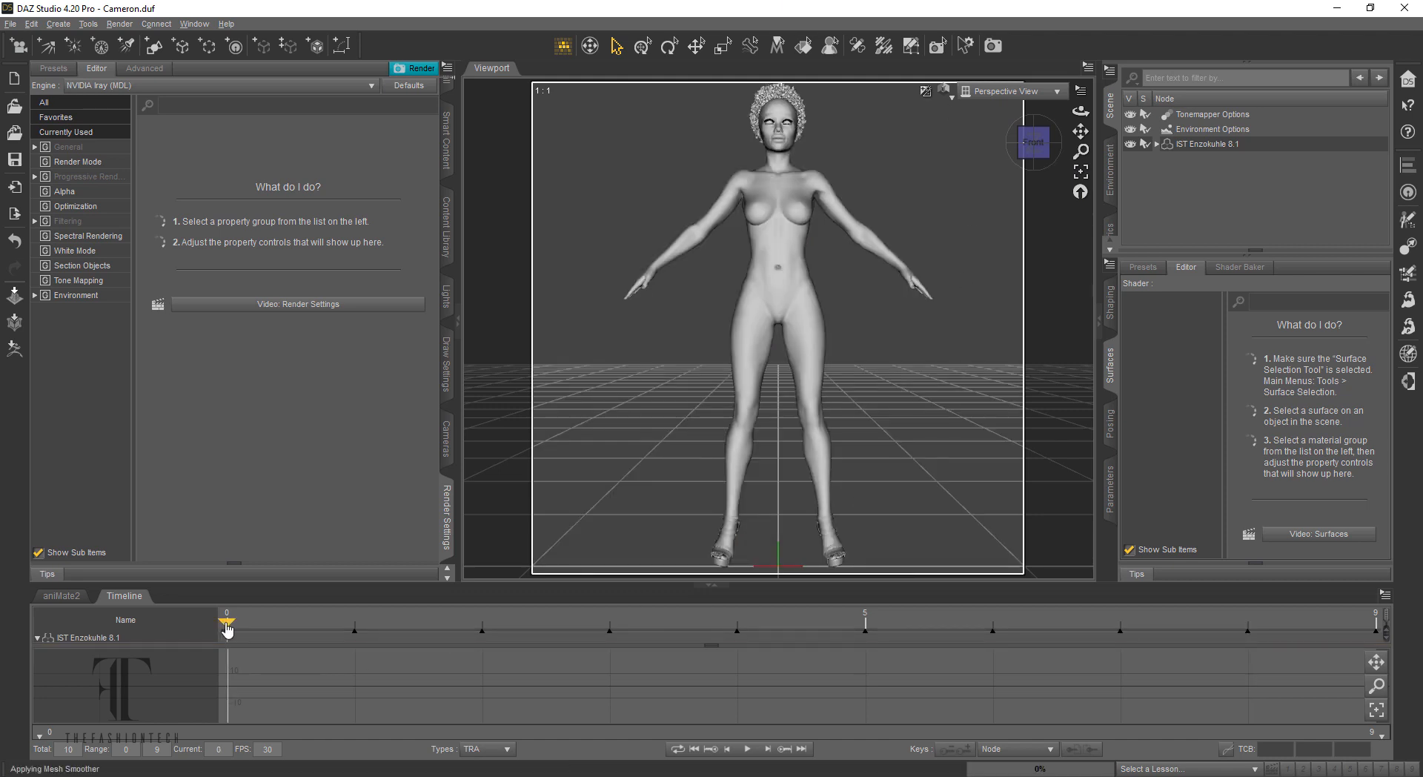
click(10, 23)
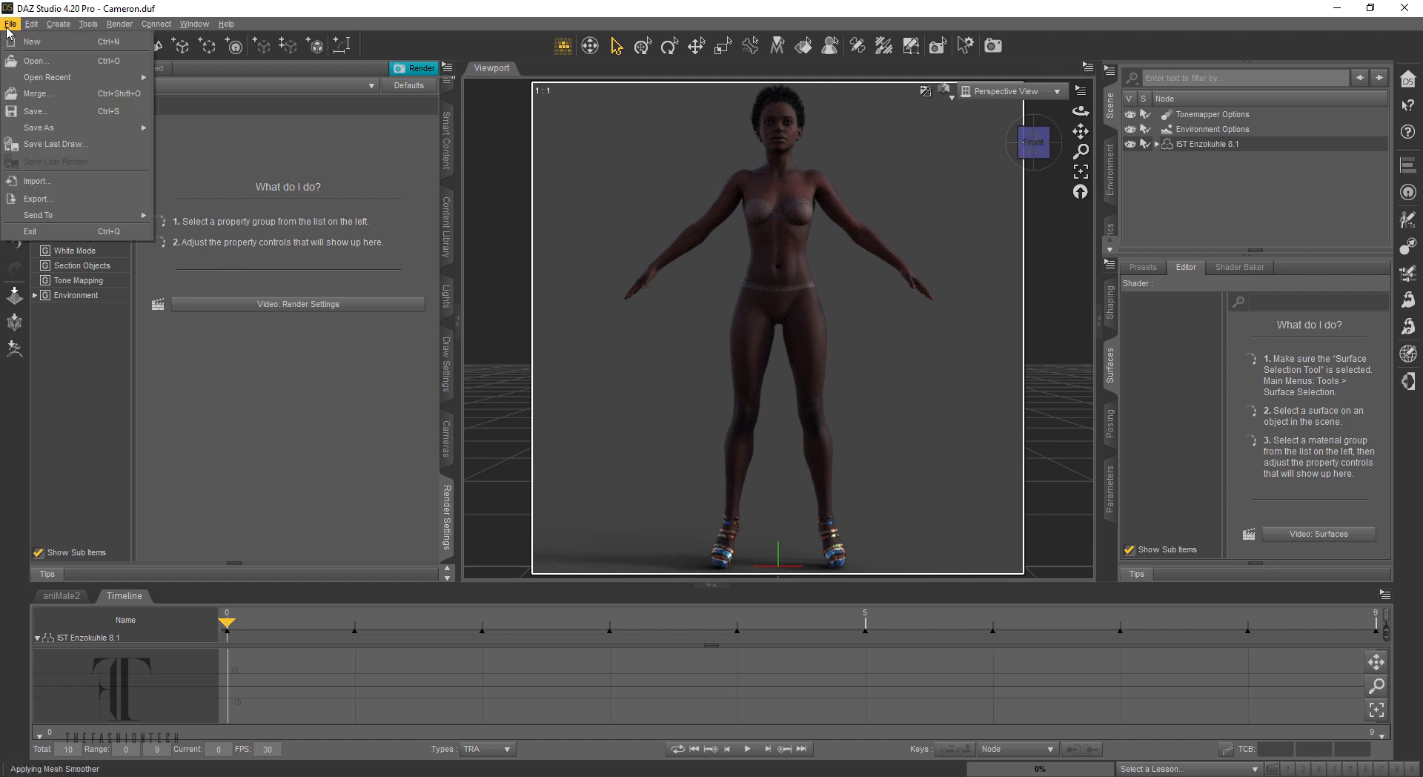
click(52, 198)
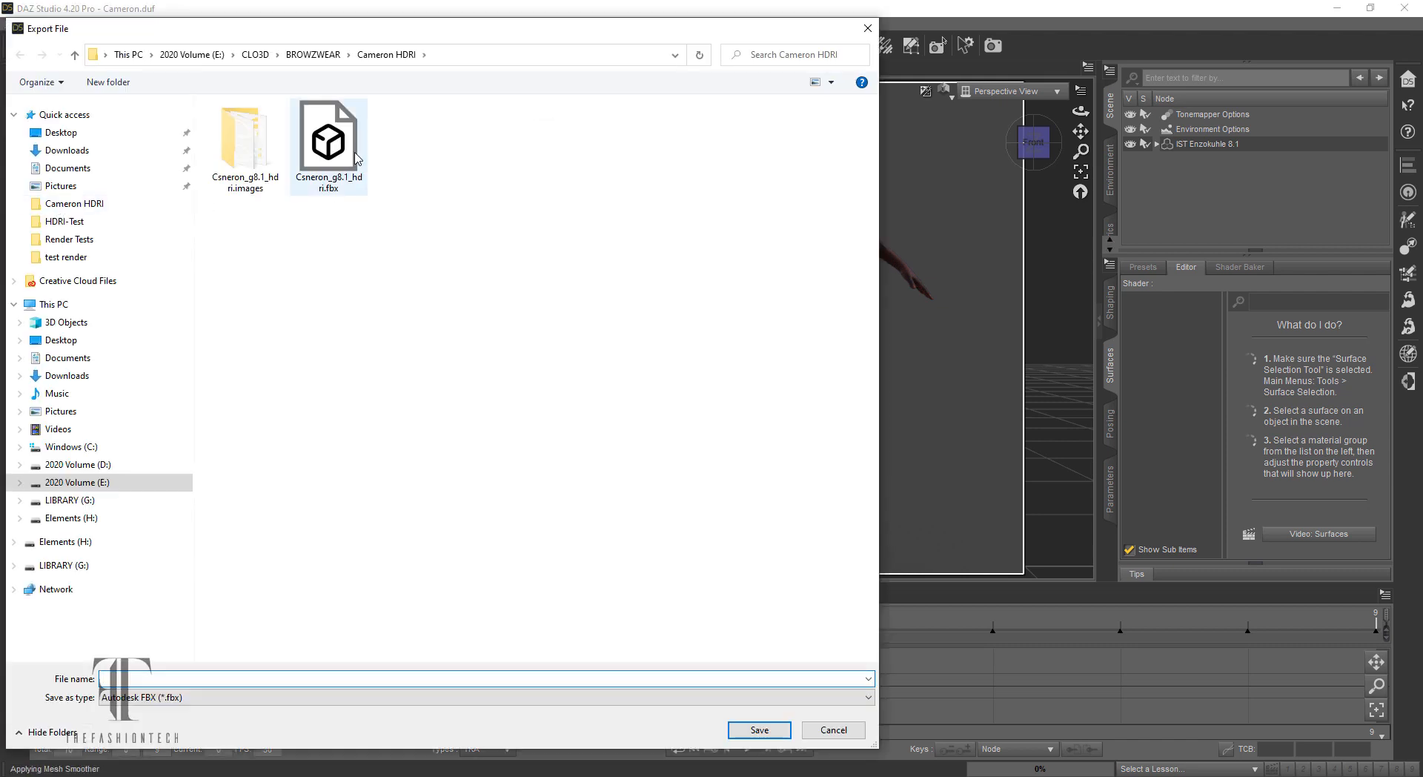
click(354, 157)
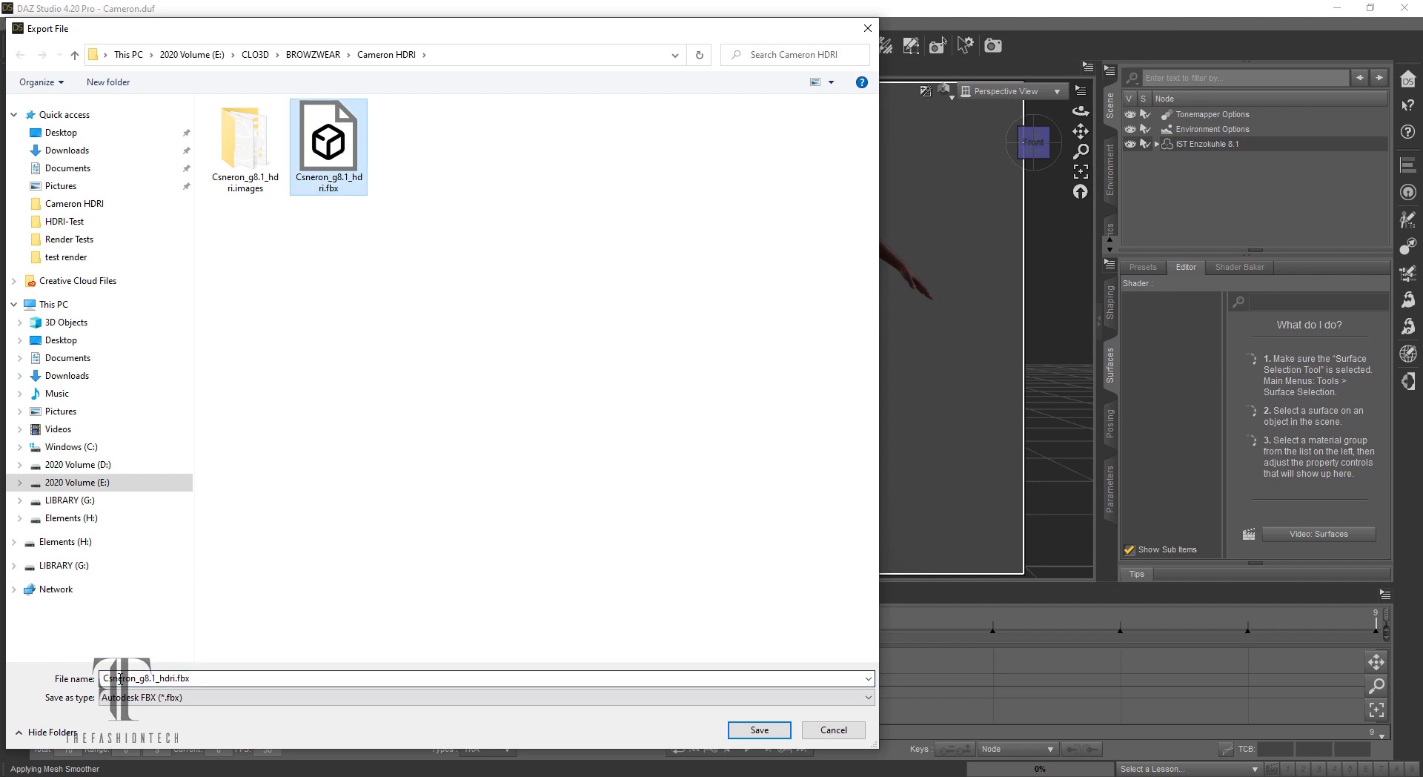
click(134, 678)
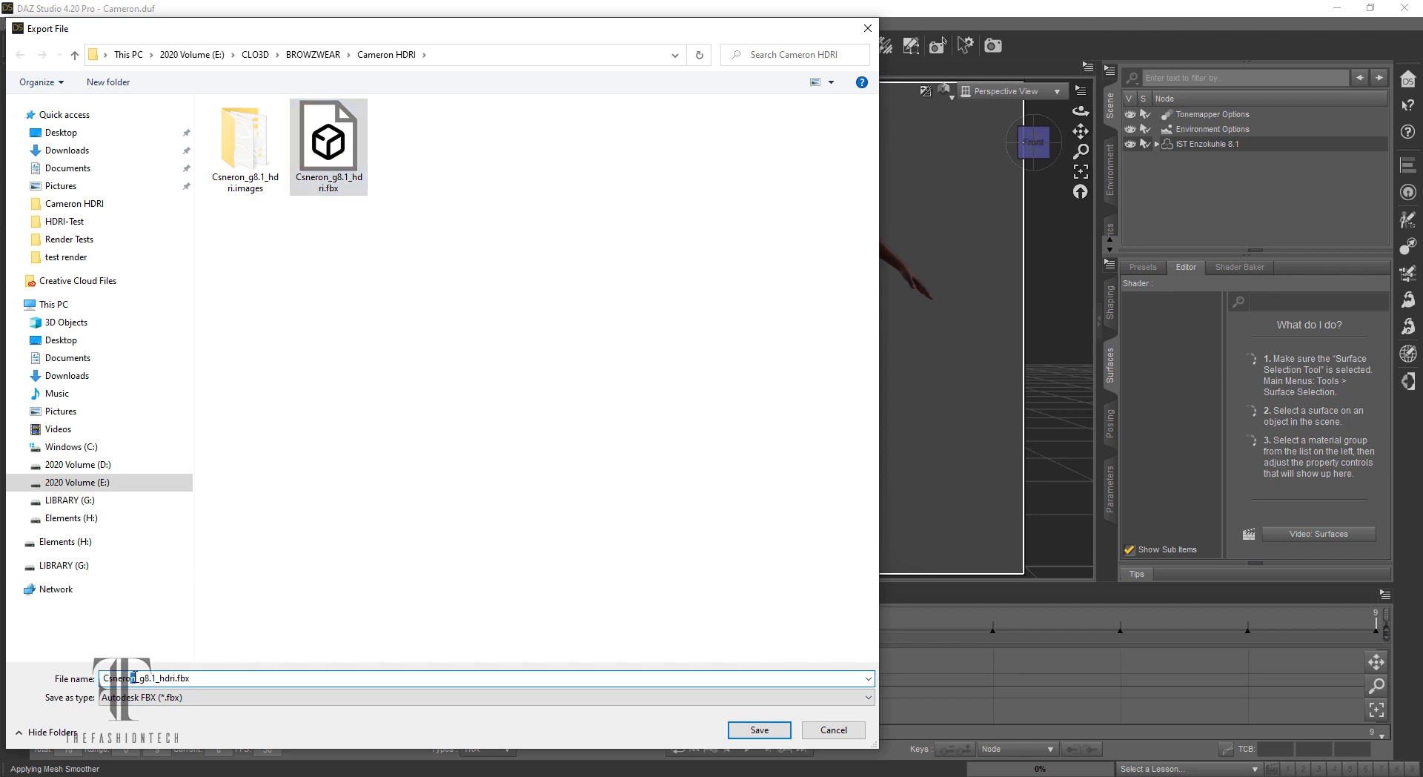
drag(133, 678, 111, 677)
text(amer)
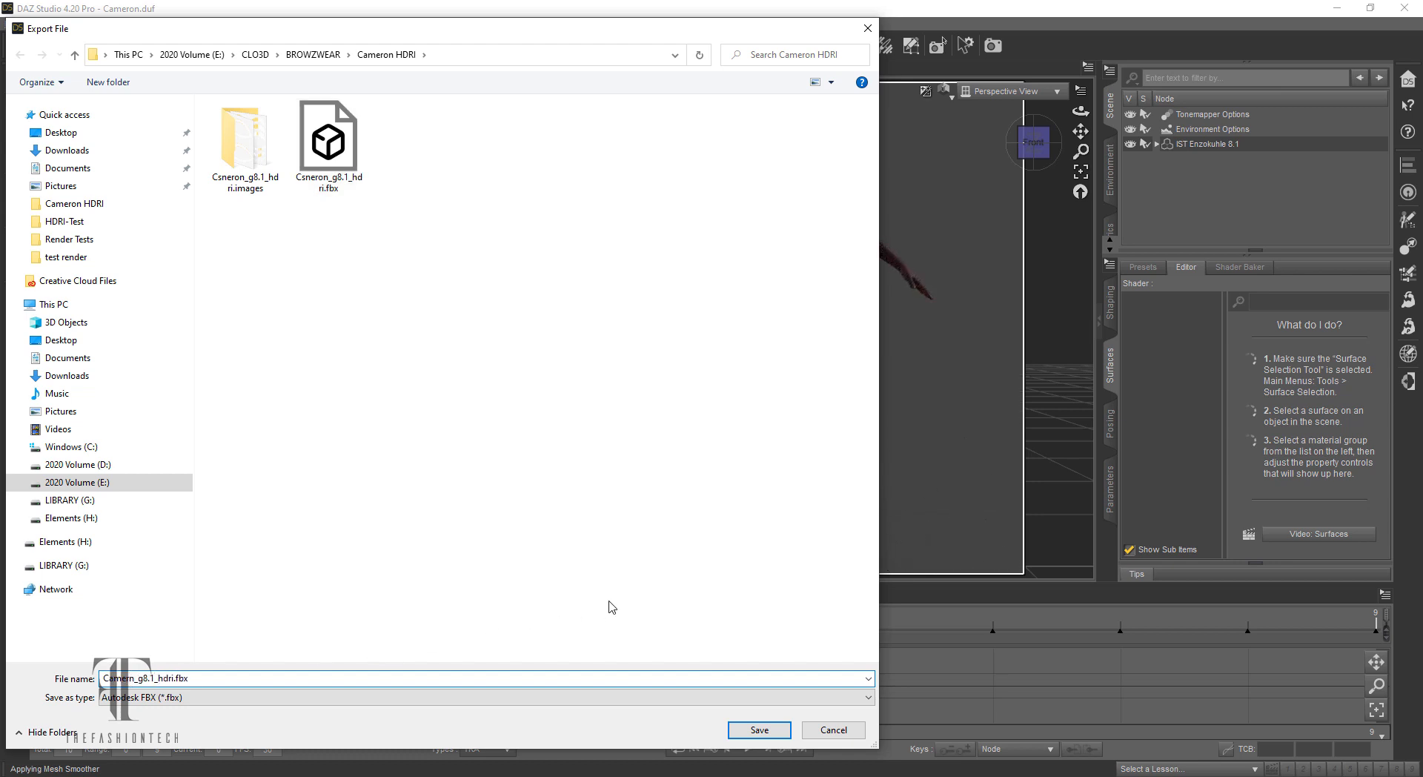
text(on)
key(Delete)
key(Return)
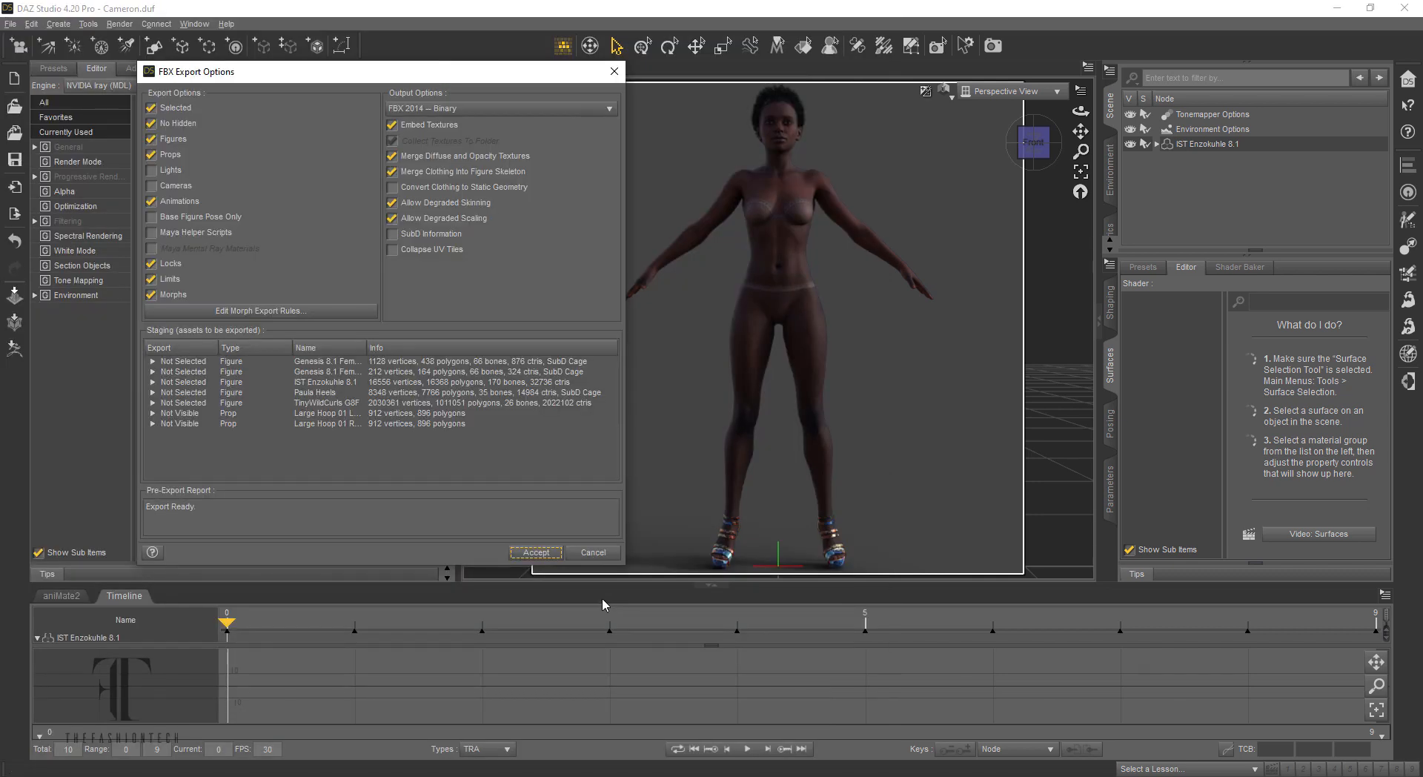
click(593, 554)
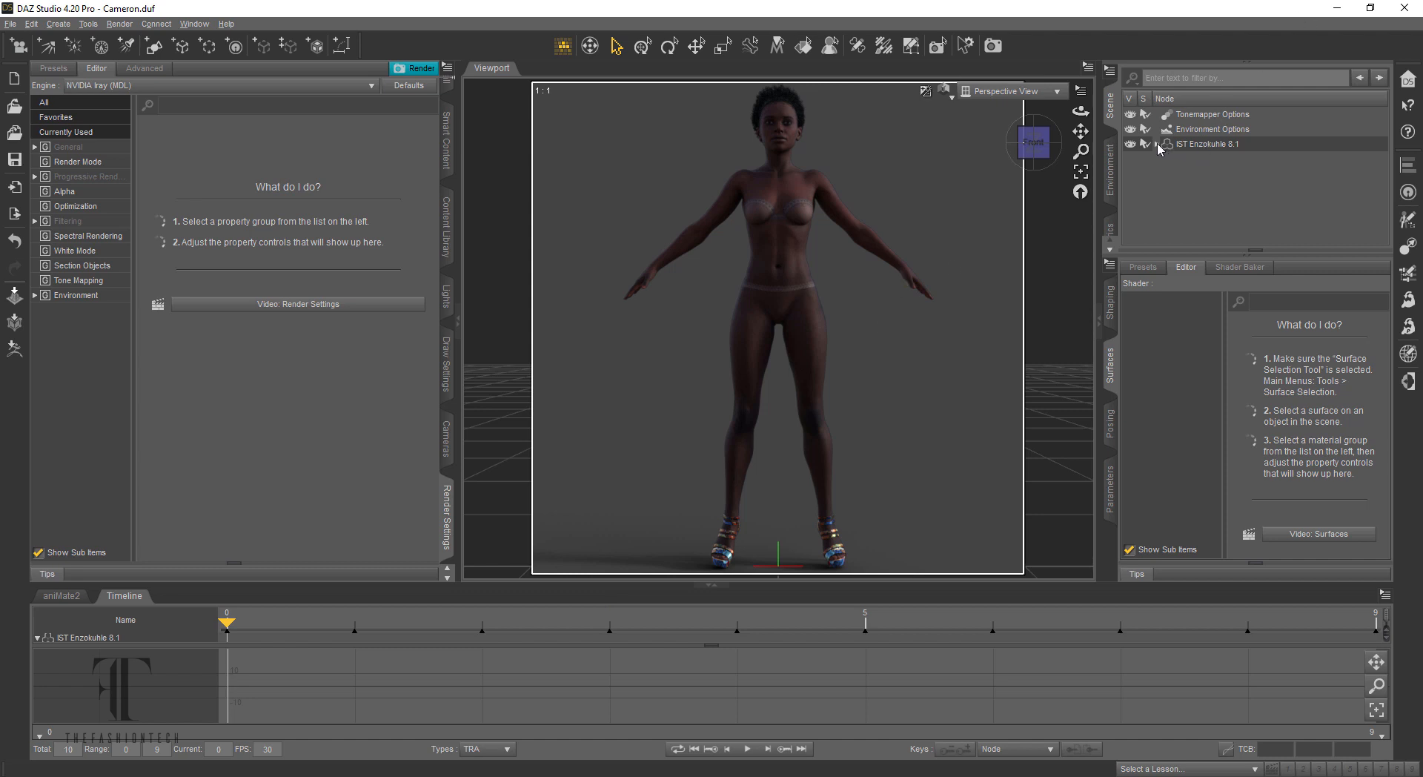
- Expand the IST Enzokuhle 8.1 hierarchy down to the head's Left Ear and delete the Large Hoop 01 L_Ear earring
click(1157, 144)
scroll(1249, 174, down, 3)
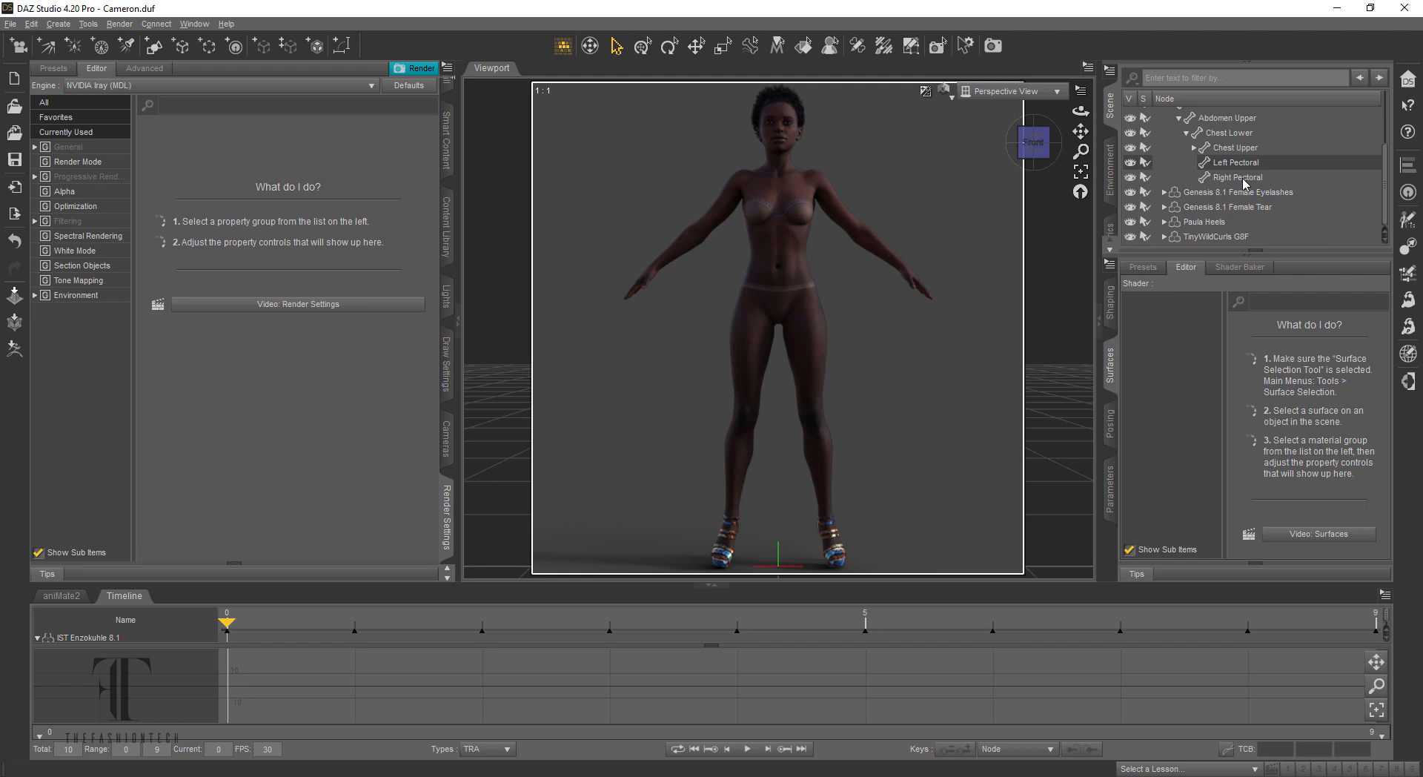
click(799, 143)
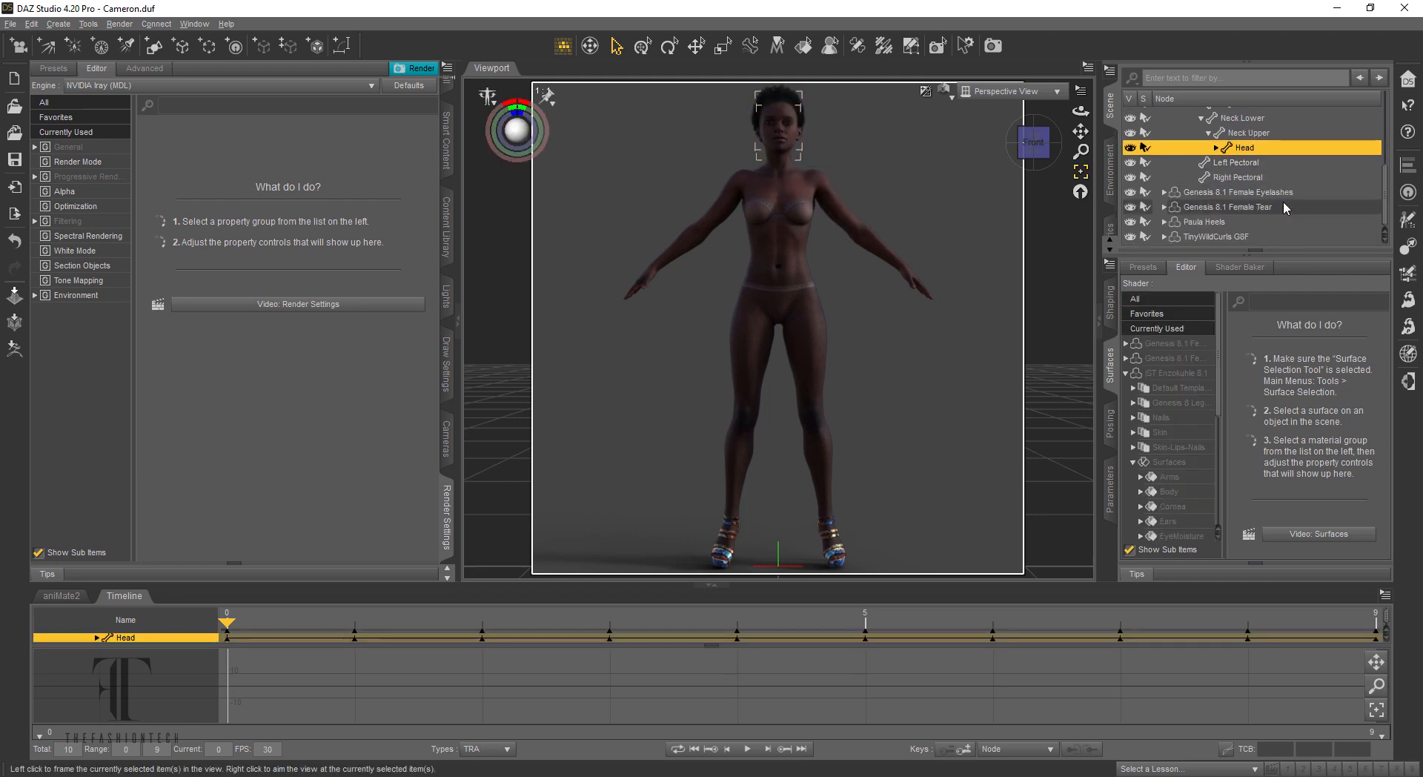
click(1217, 147)
scroll(1263, 158, down, 3)
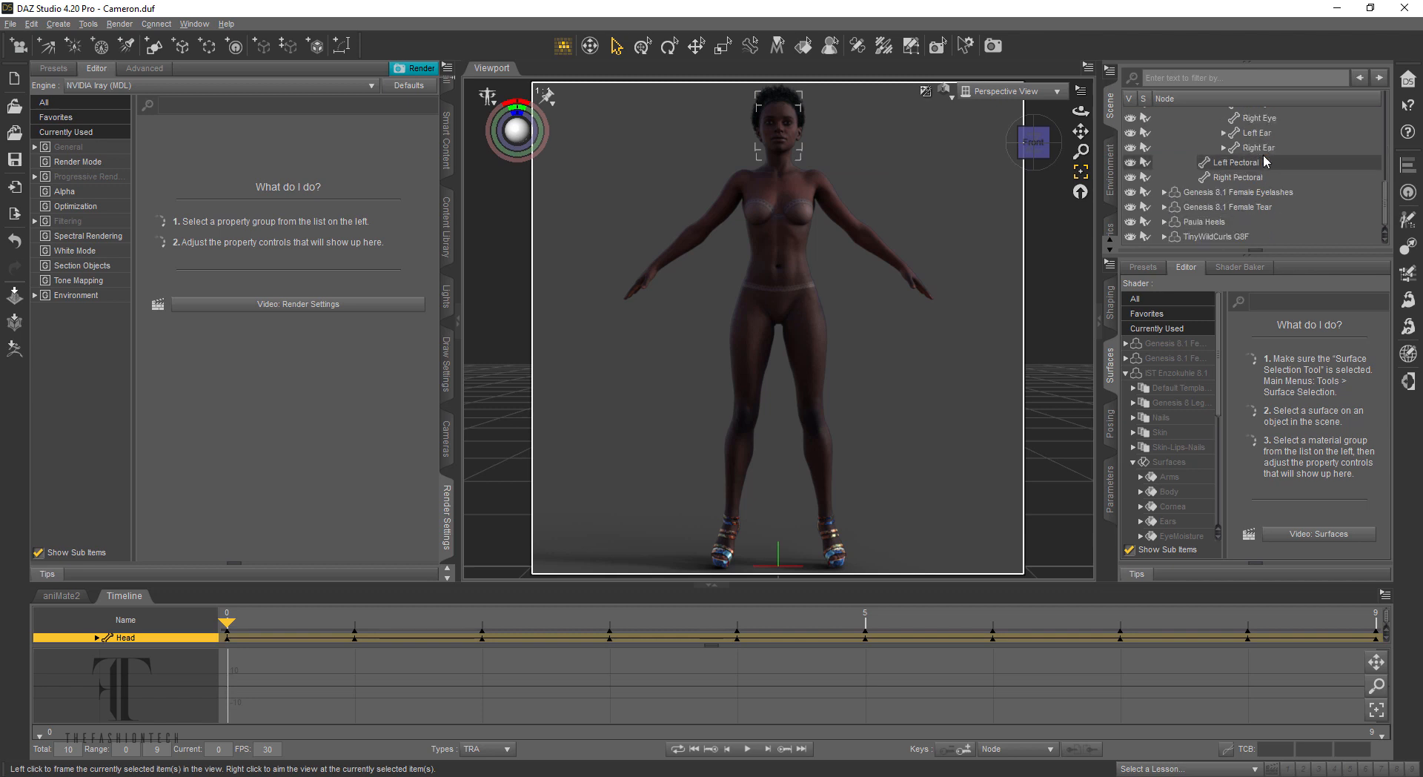
click(1224, 133)
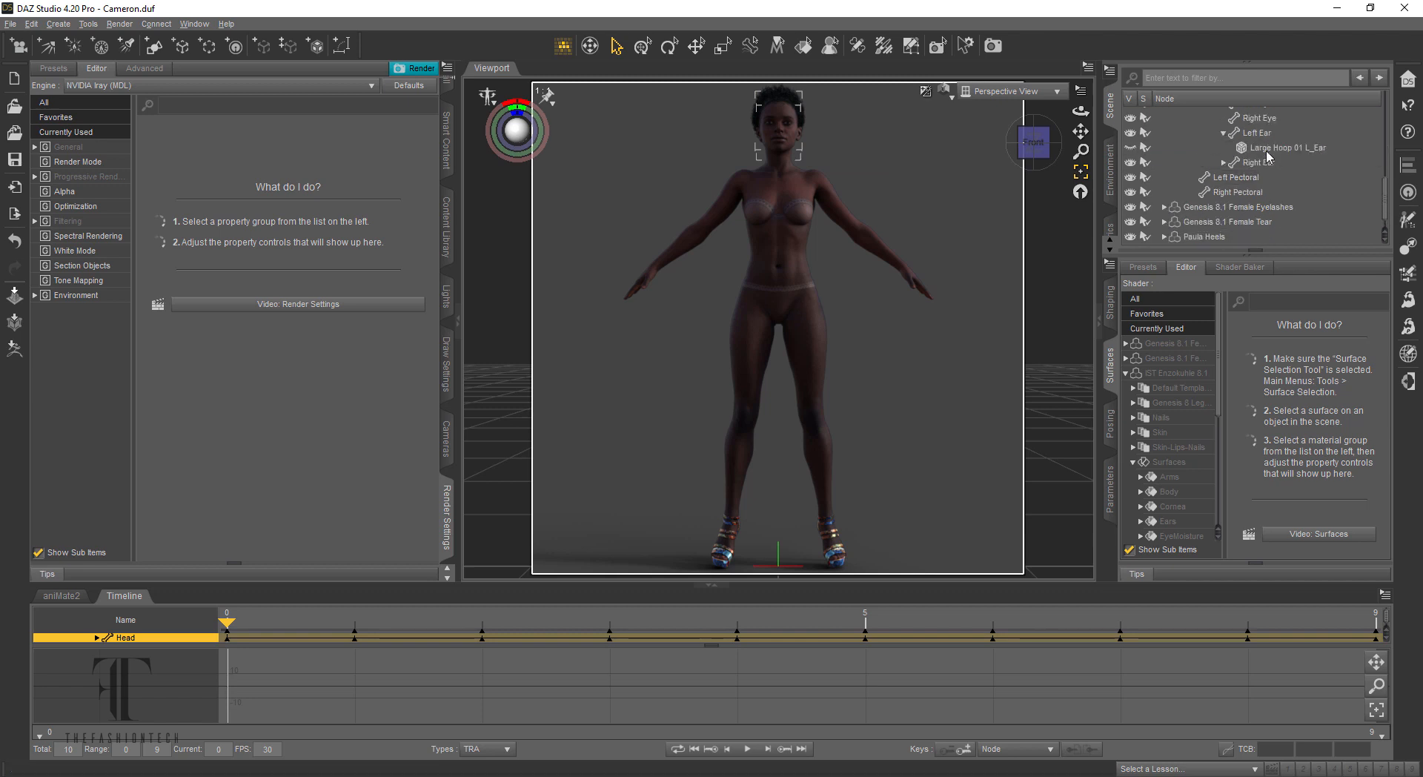
click(1270, 148)
right_click(1253, 151)
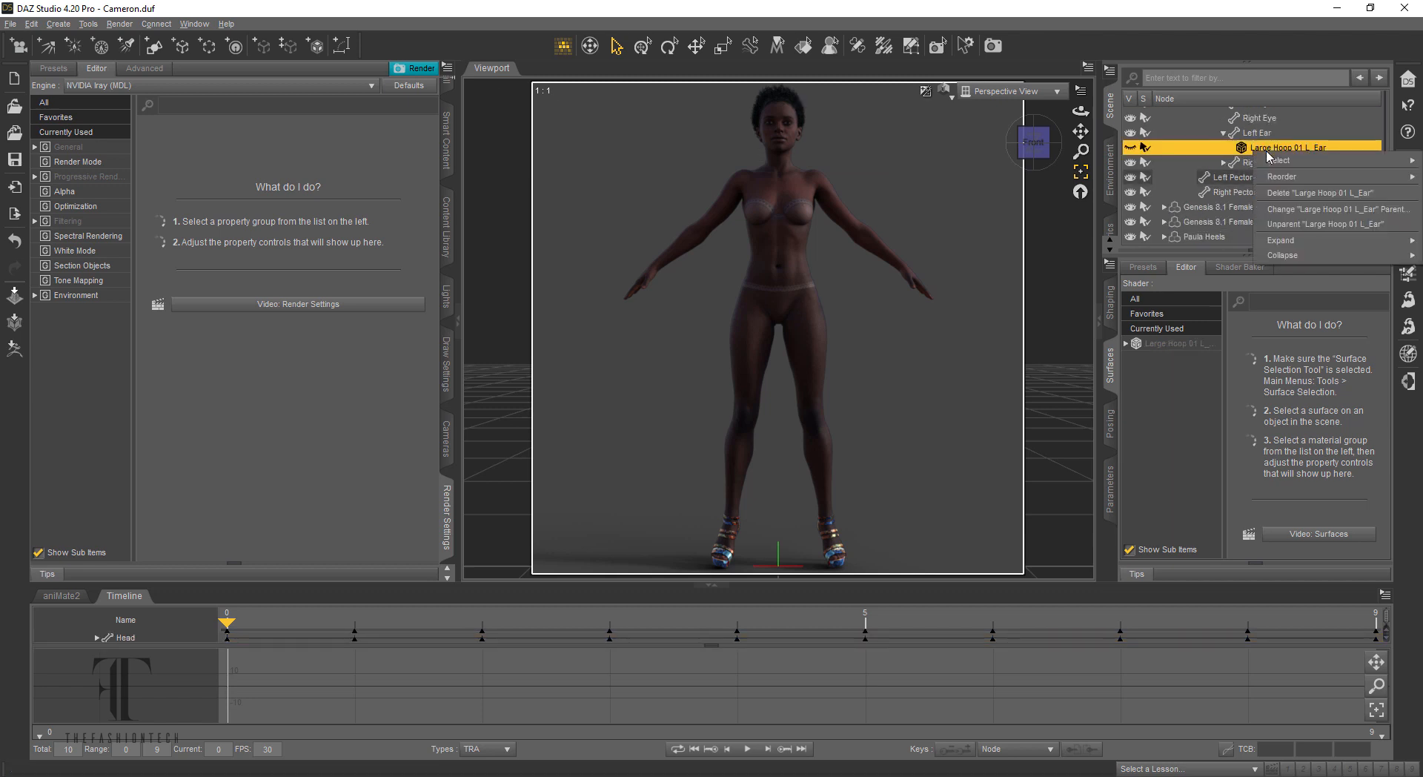
click(1293, 194)
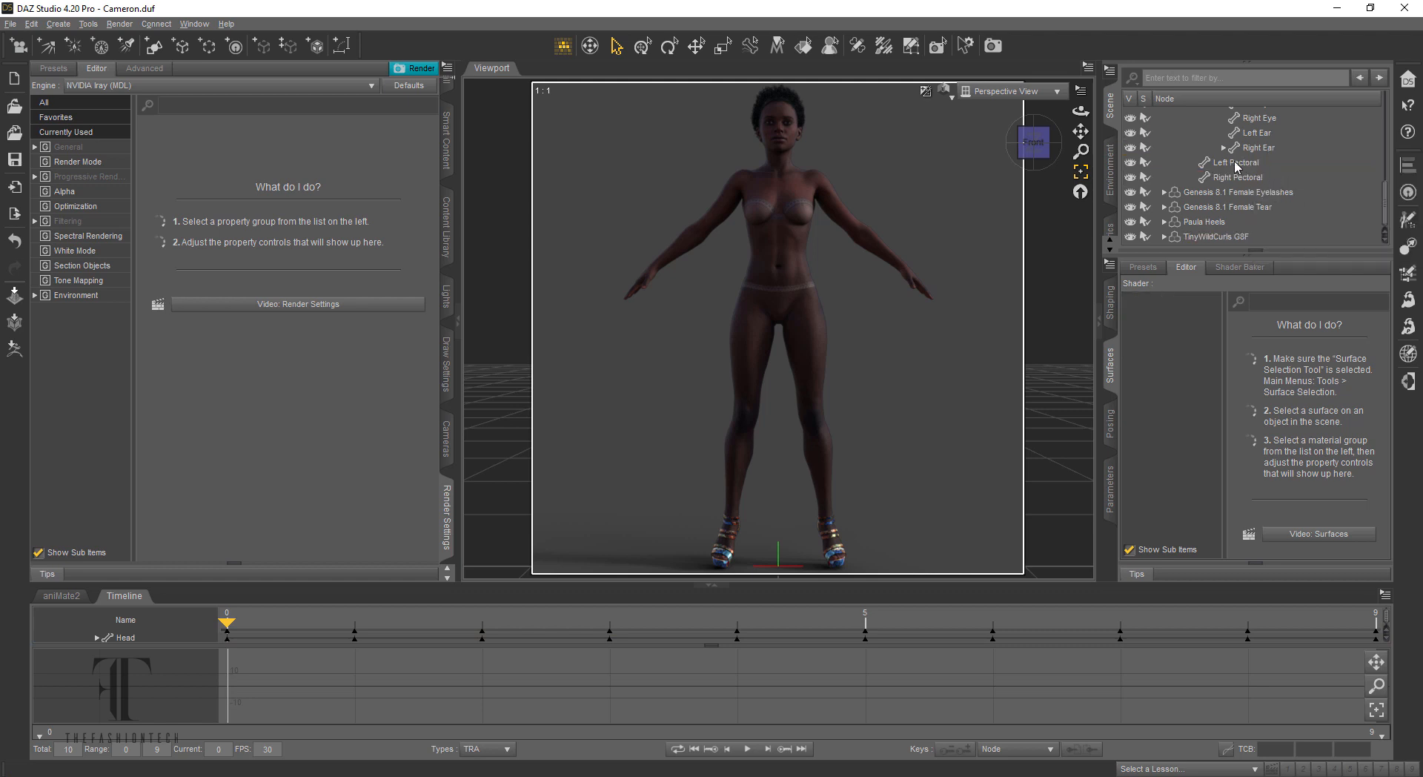
- Delete the Large Hoop 01 R_Ear earring from the Right Ear node
click(1224, 148)
click(1264, 162)
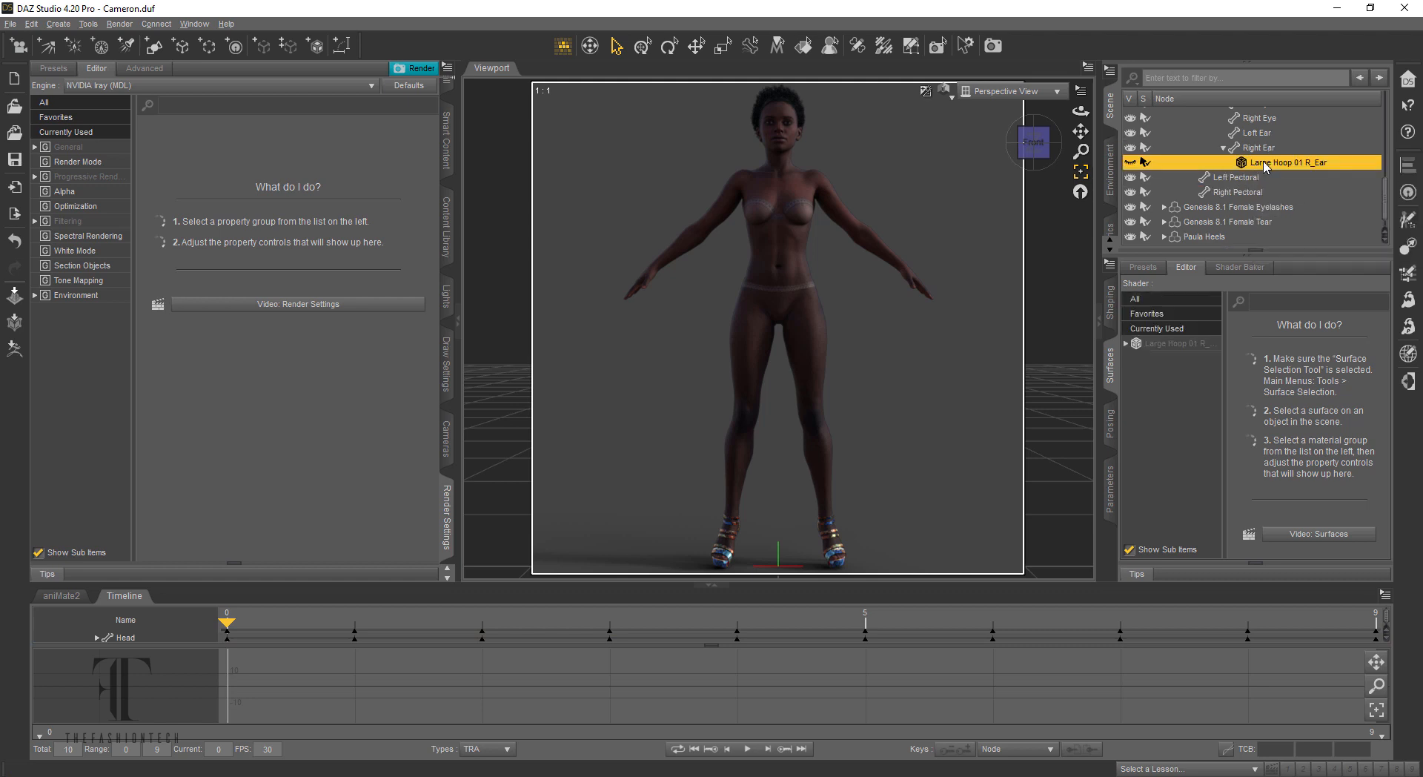
right_click(1255, 164)
click(1278, 205)
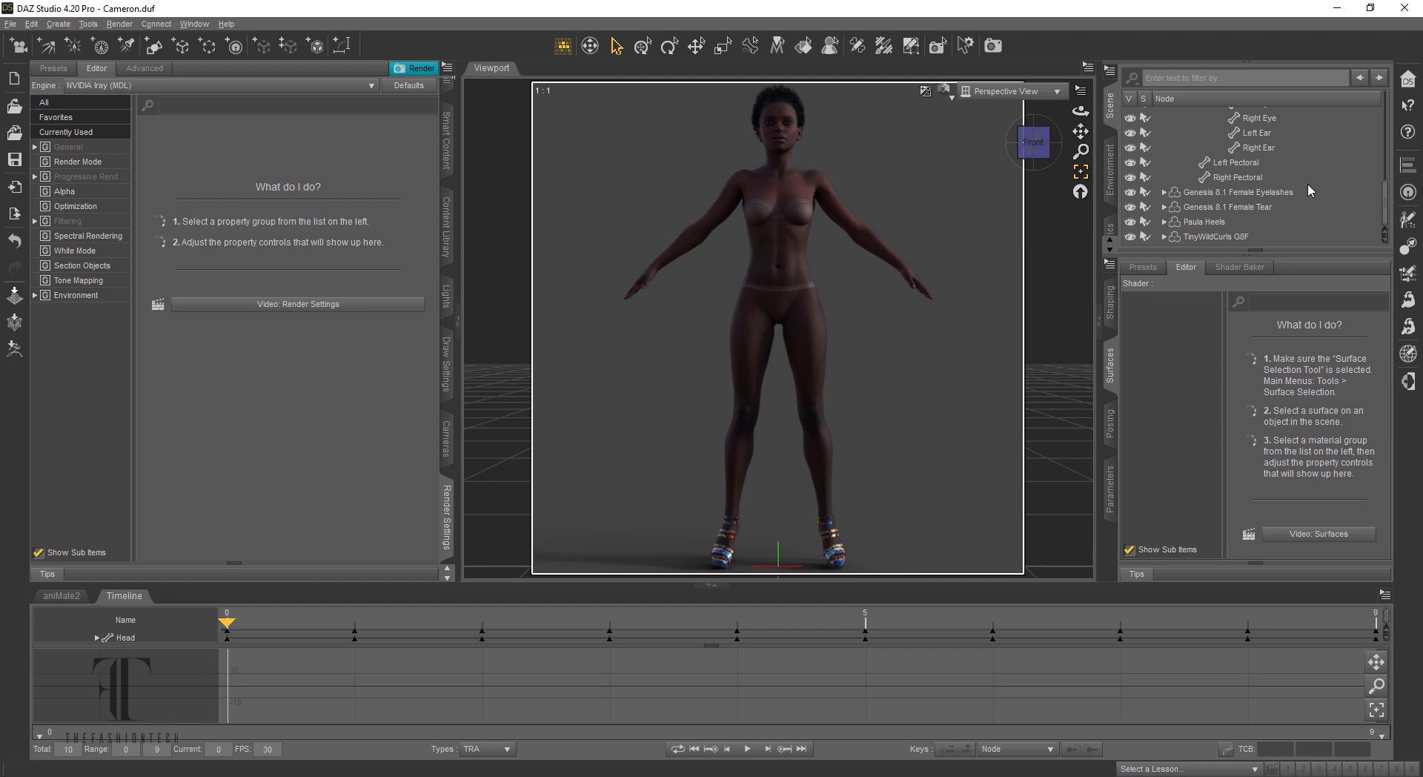
scroll(1288, 153, up, 10)
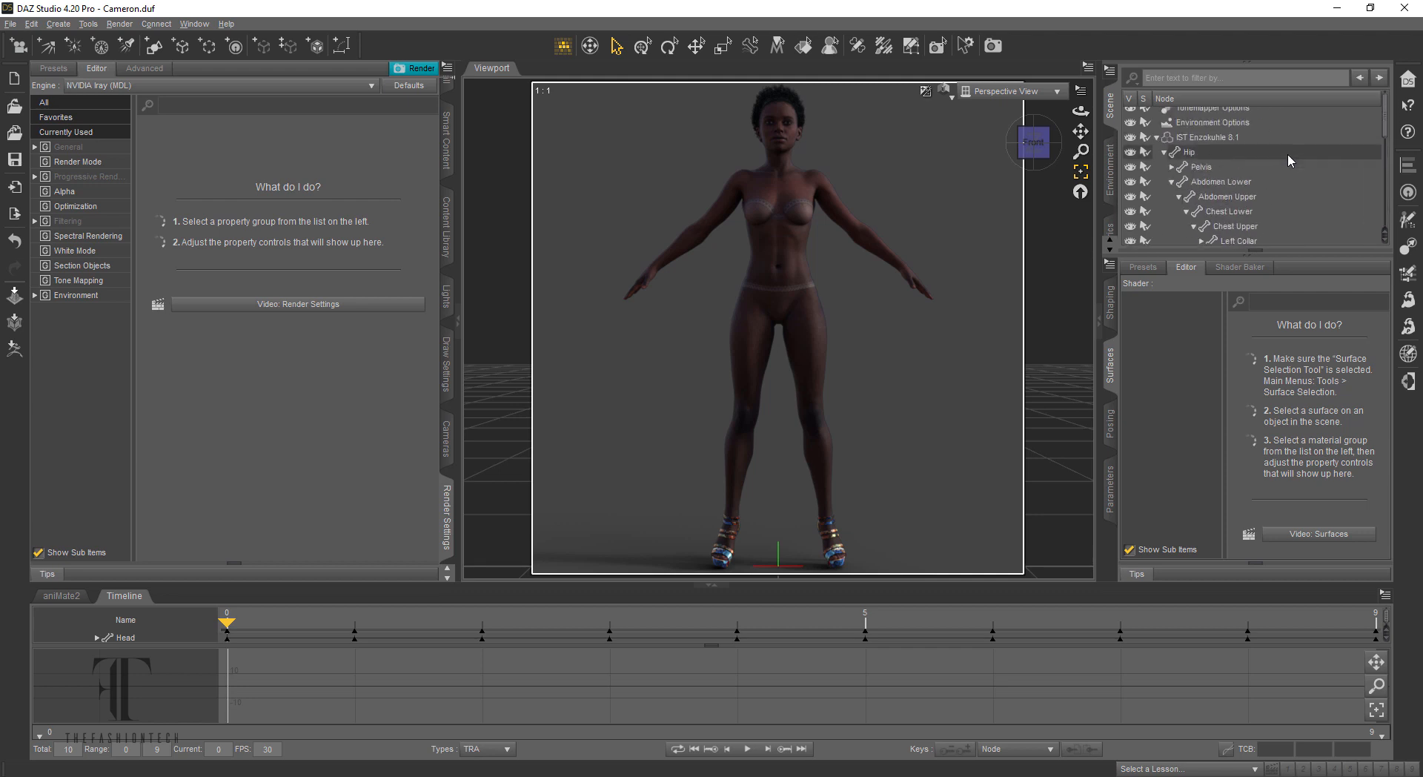
- Collapse the IST Enzokuhle 8.1 hierarchy and select the figure together with all its children
click(1156, 144)
click(1191, 145)
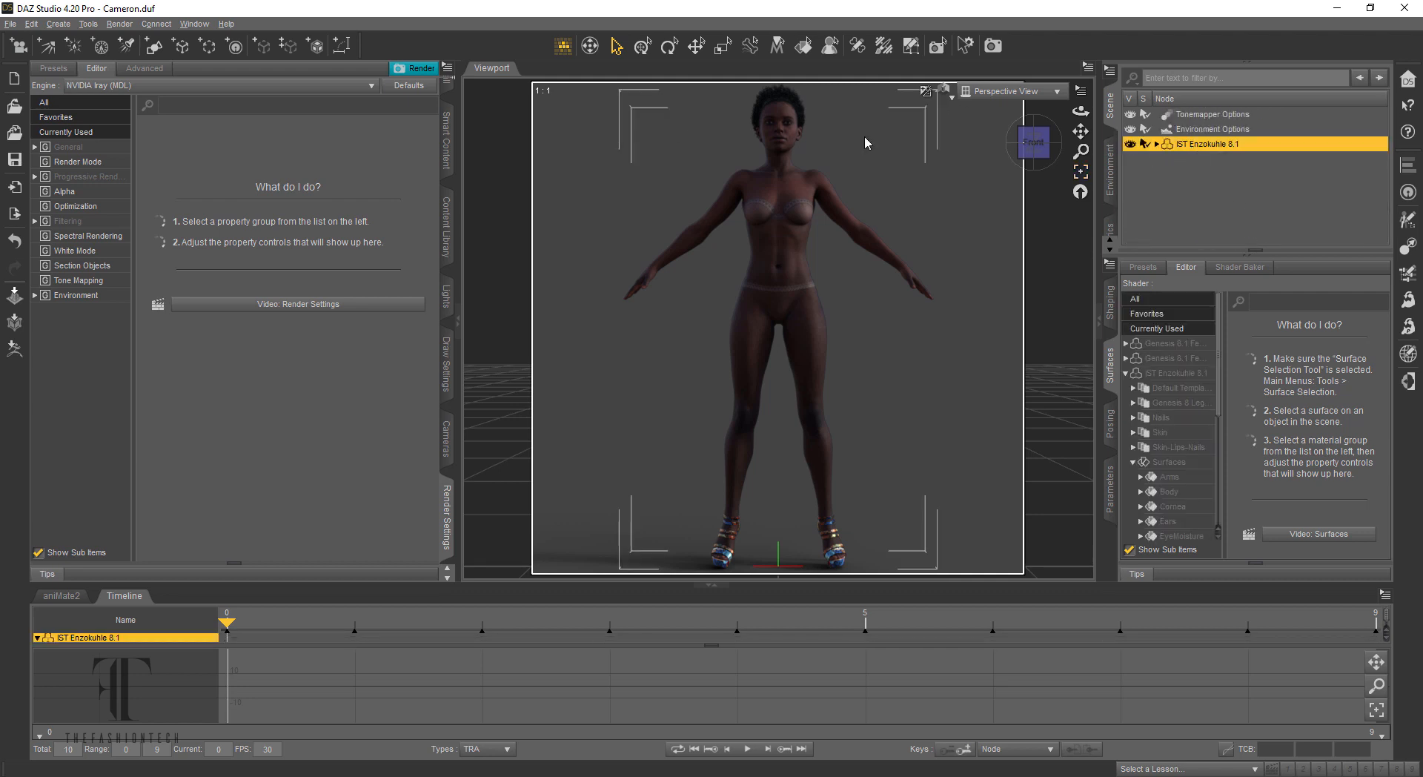
right_click(1172, 153)
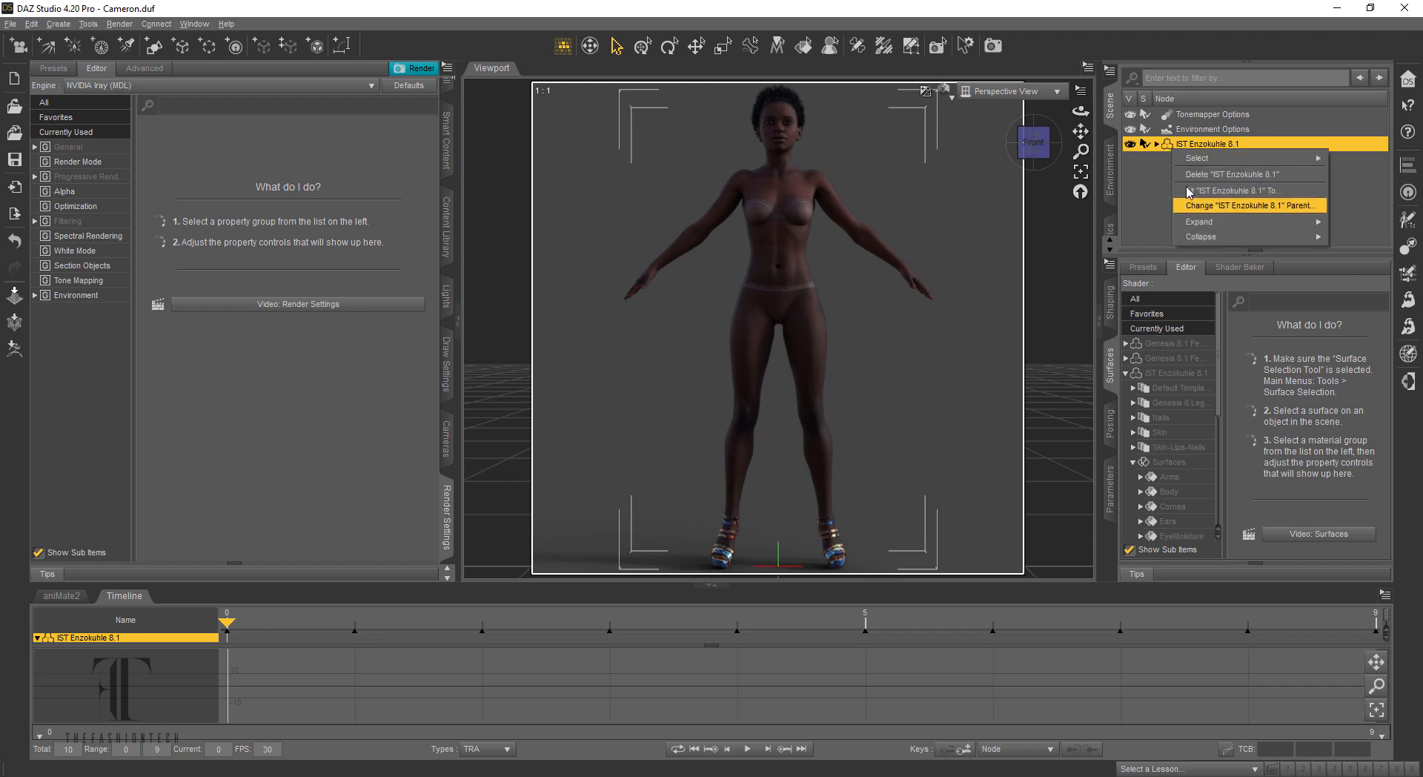
mouse_move(1196, 156)
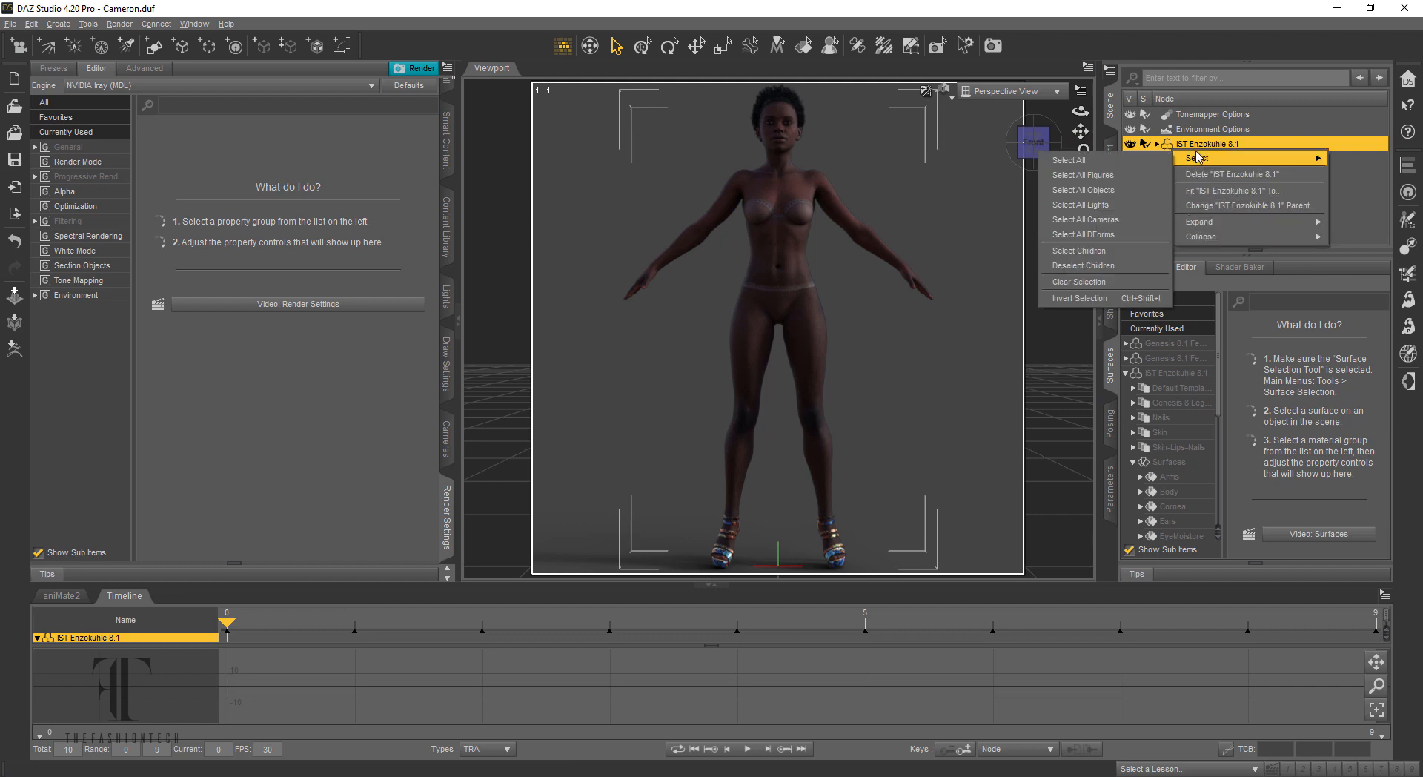
click(1102, 252)
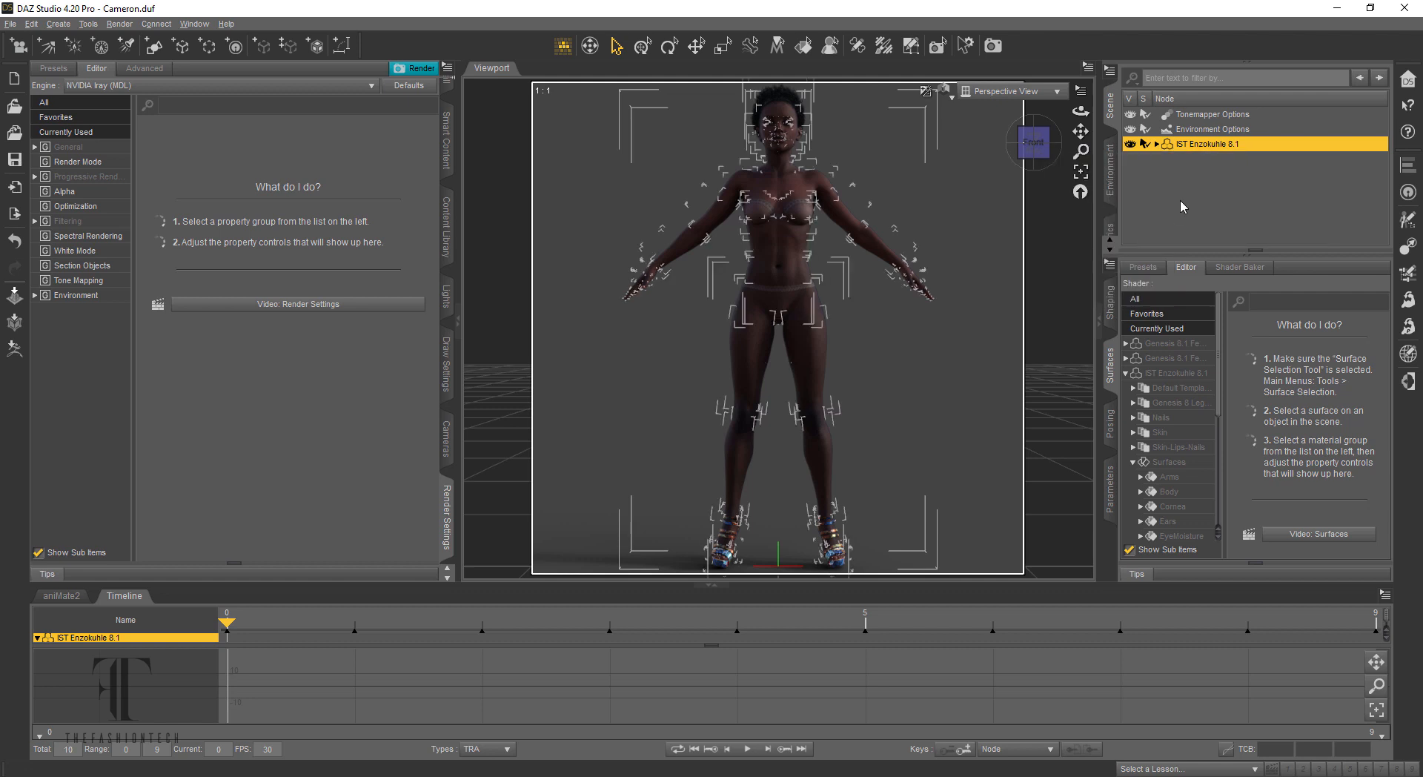
- Export the selected figure to the Cameron HDRI folder as Cameron_g8.1_hdri.fbx, accepting the FBX 2014 Binary options with animations and embedded textures
click(10, 25)
click(37, 199)
click(333, 139)
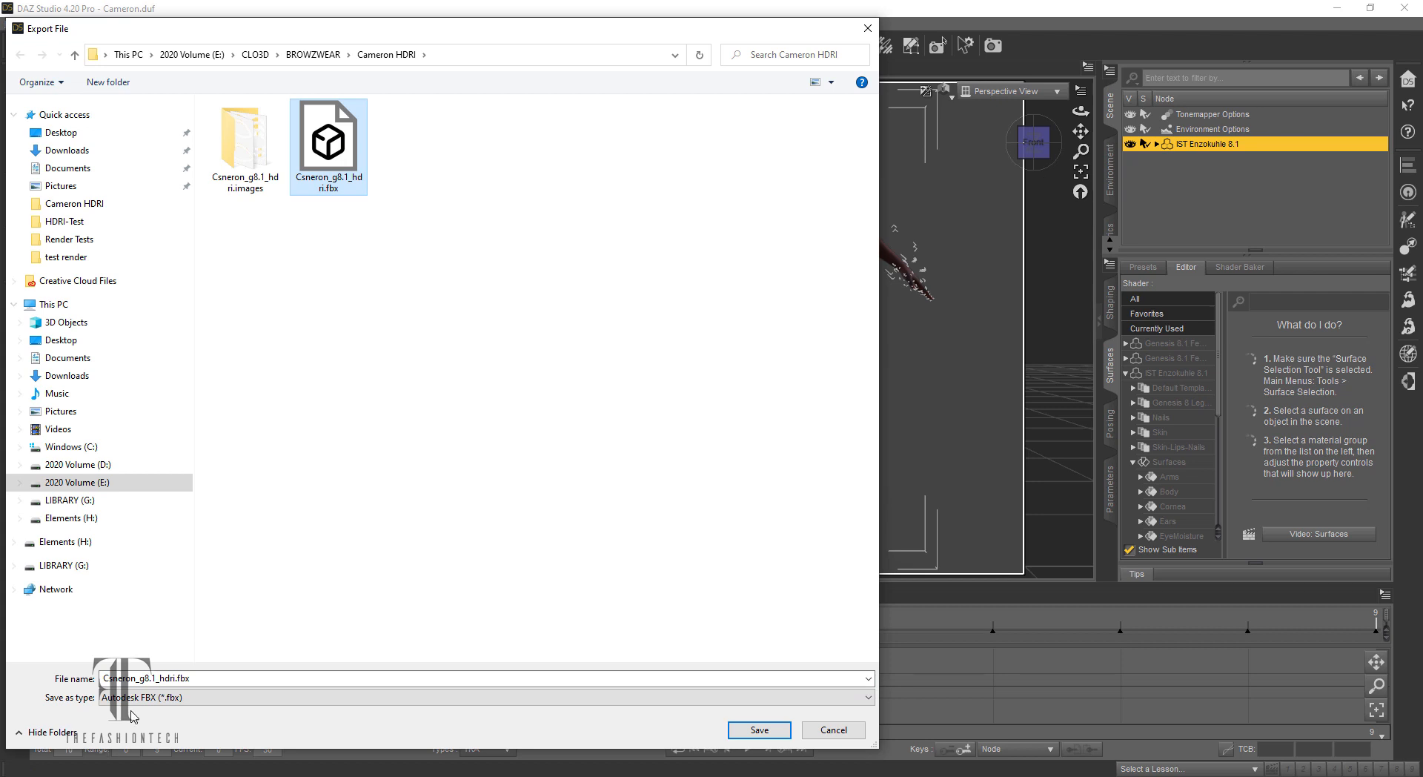
click(136, 679)
drag(136, 680, 108, 678)
text(amero)
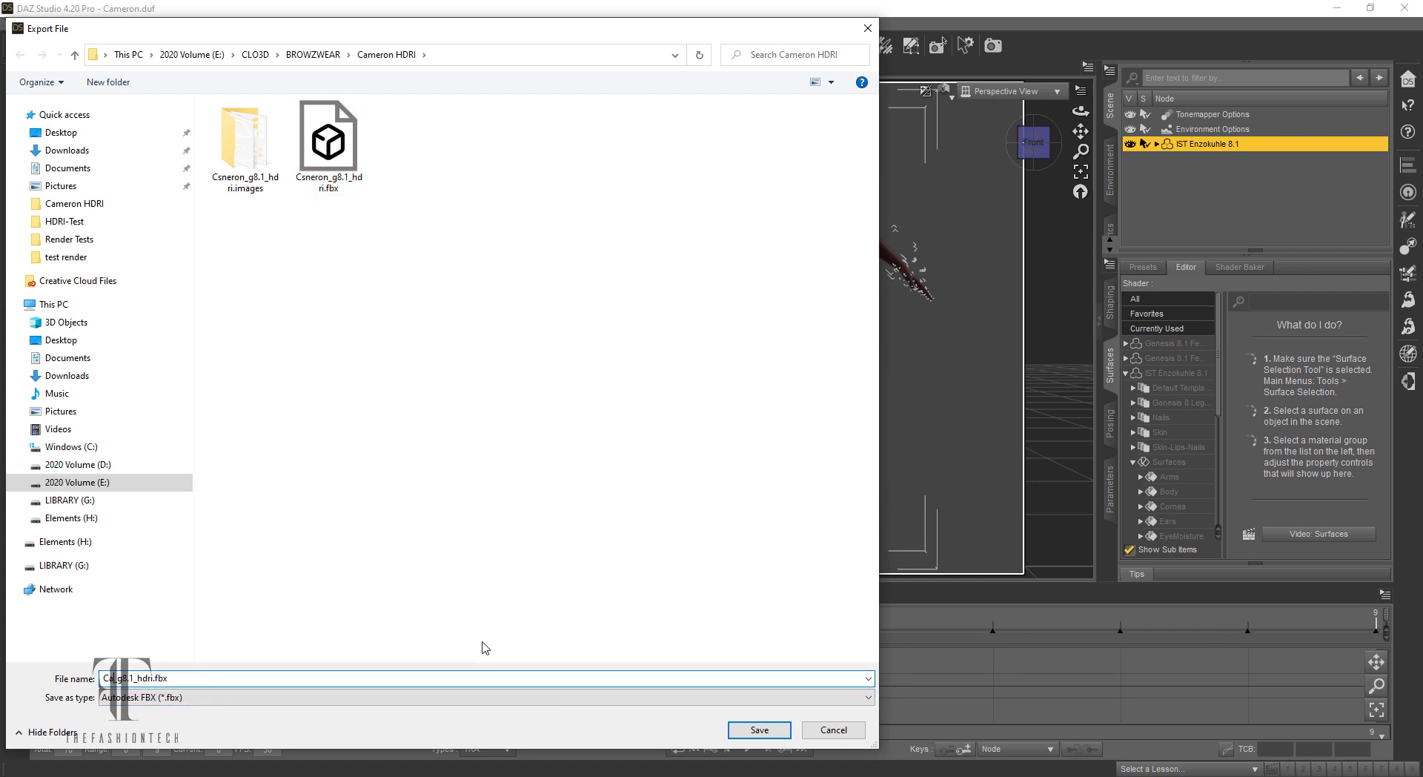
text(n)
key(Return)
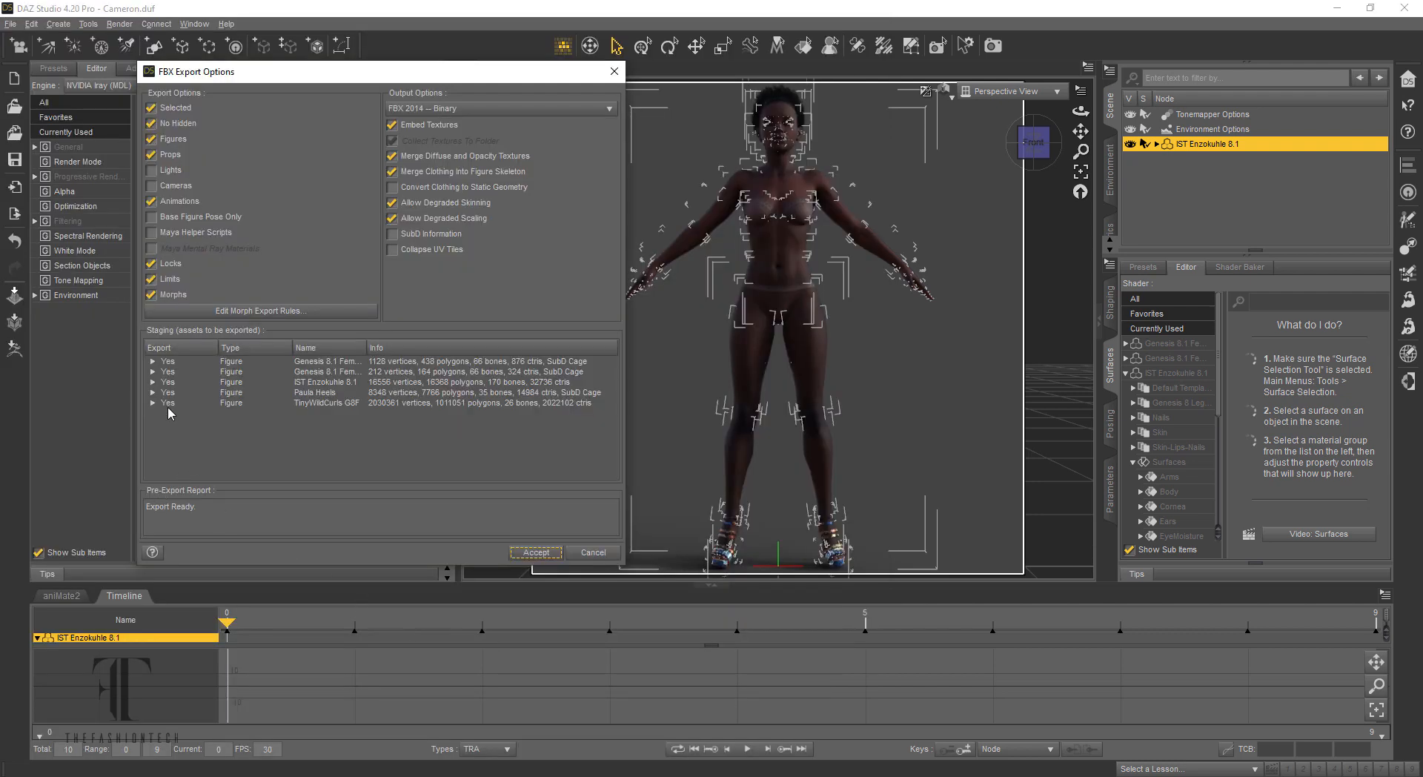
click(537, 553)
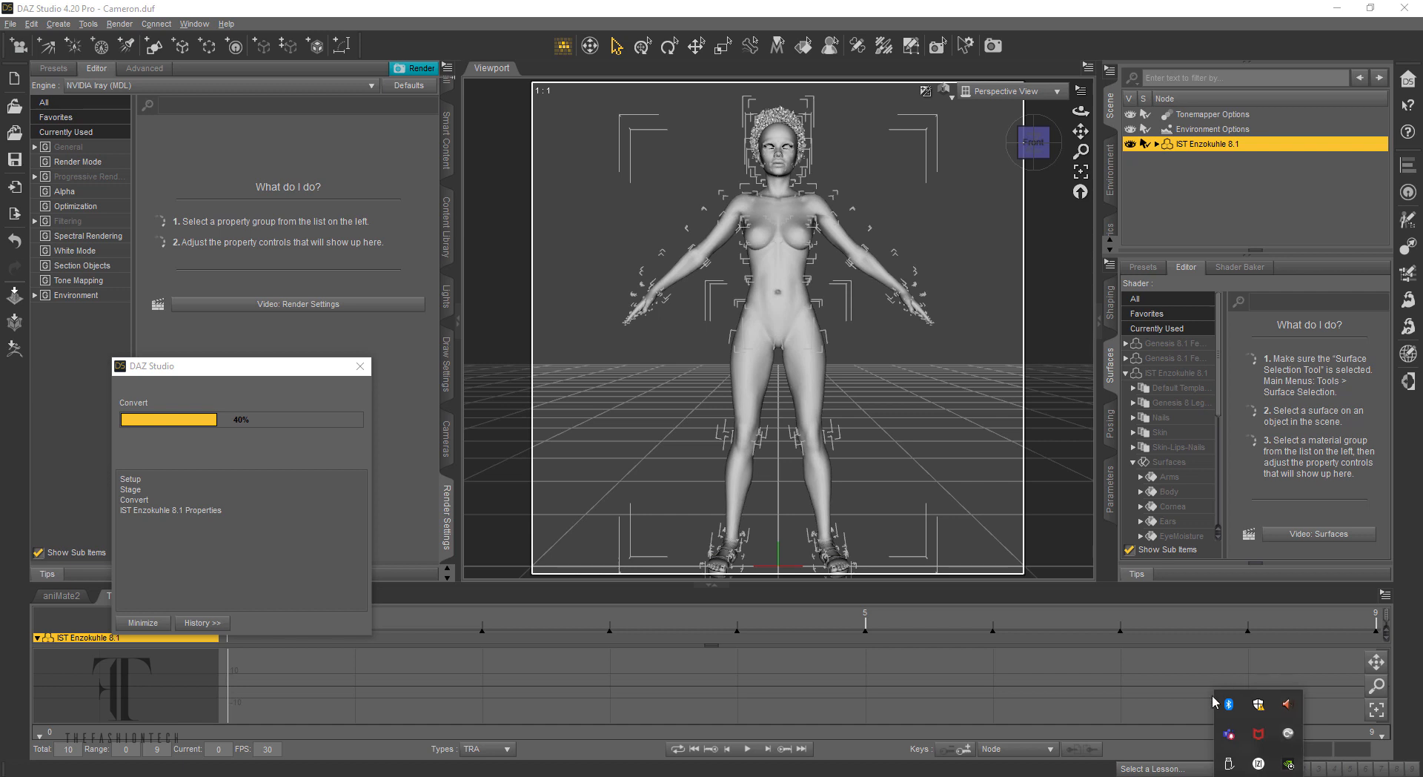
- Check the render job notifications in Browzwear Connect and close them again
click(1258, 765)
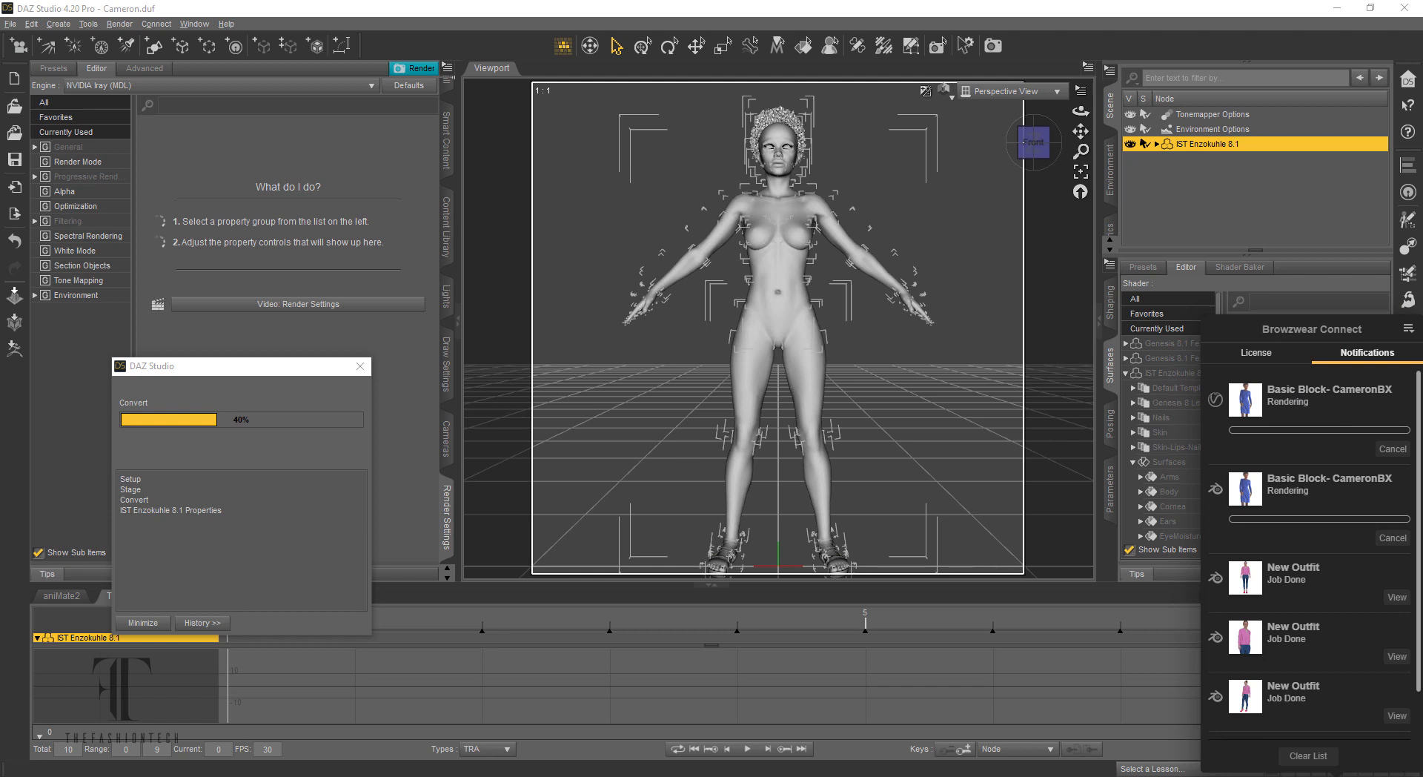
click(1258, 776)
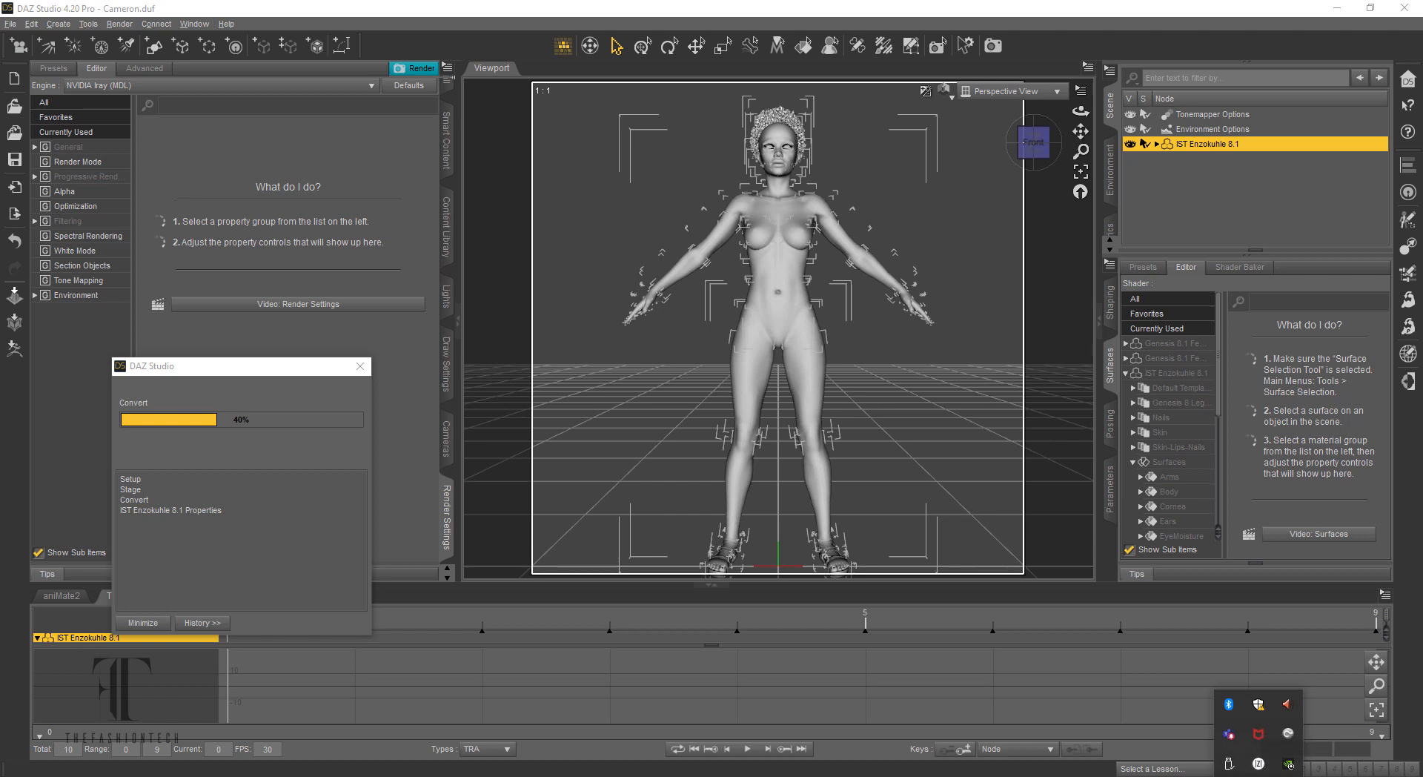
click(1260, 776)
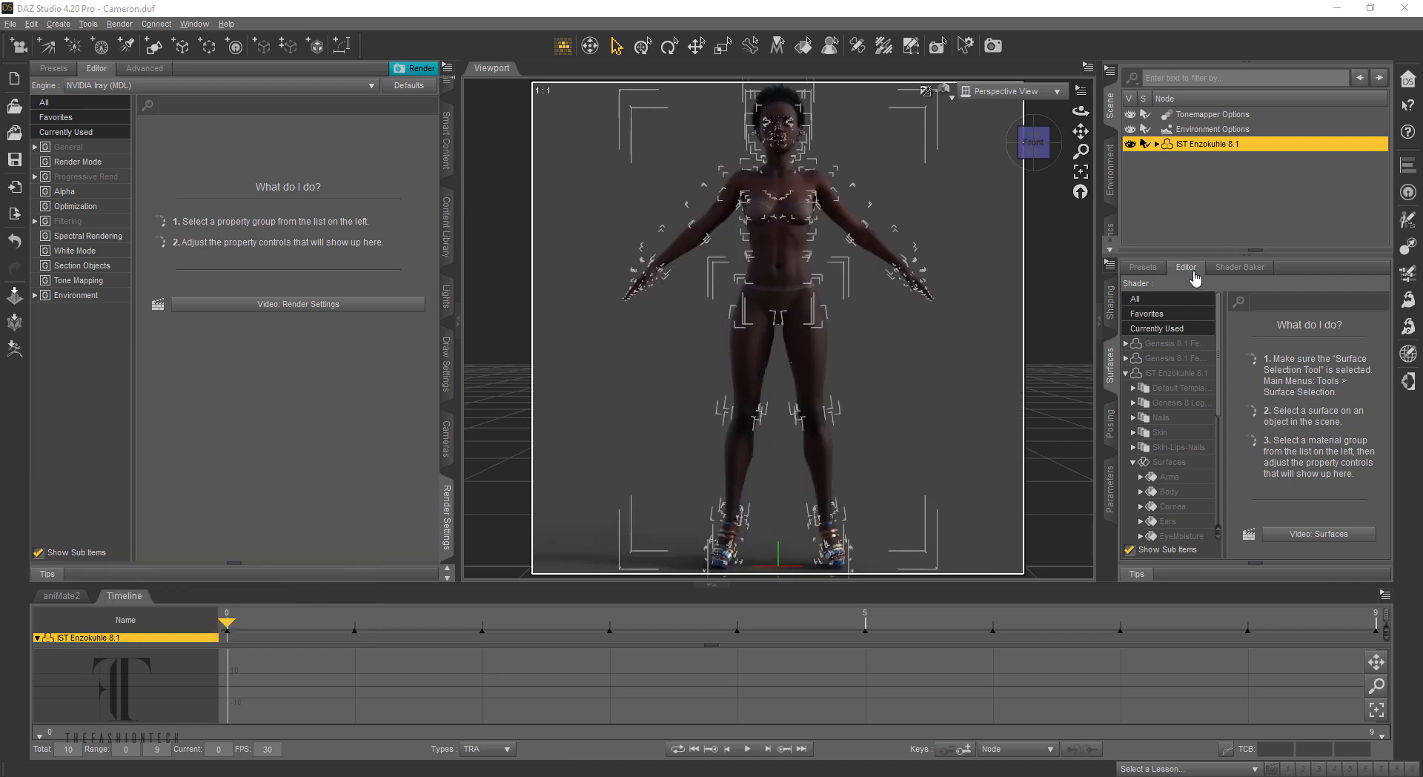
- Switch to VStitcher and import Cameron_g8.1_hdri.fbx from the Cameron HDRI folder as a new avatar
mouse_move(481, 775)
click(481, 726)
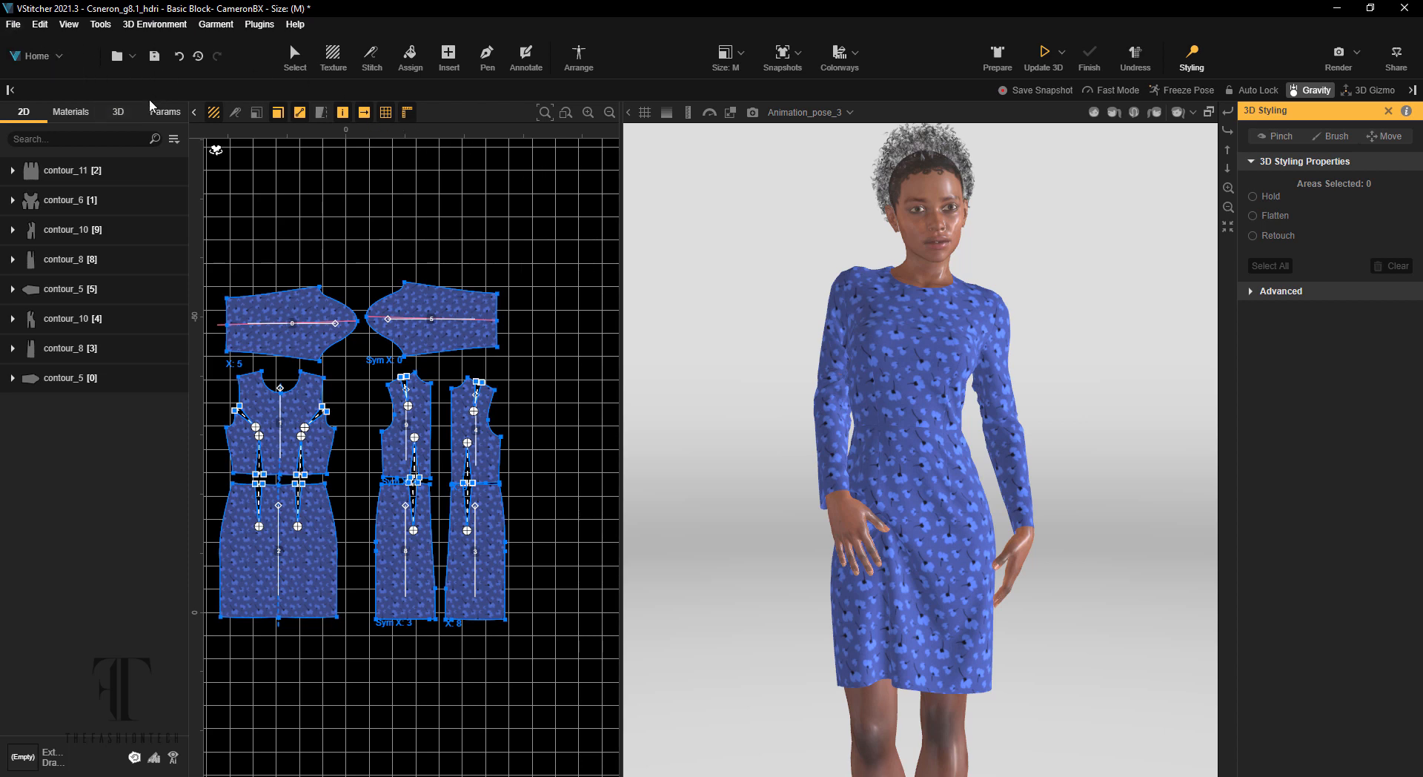
click(117, 113)
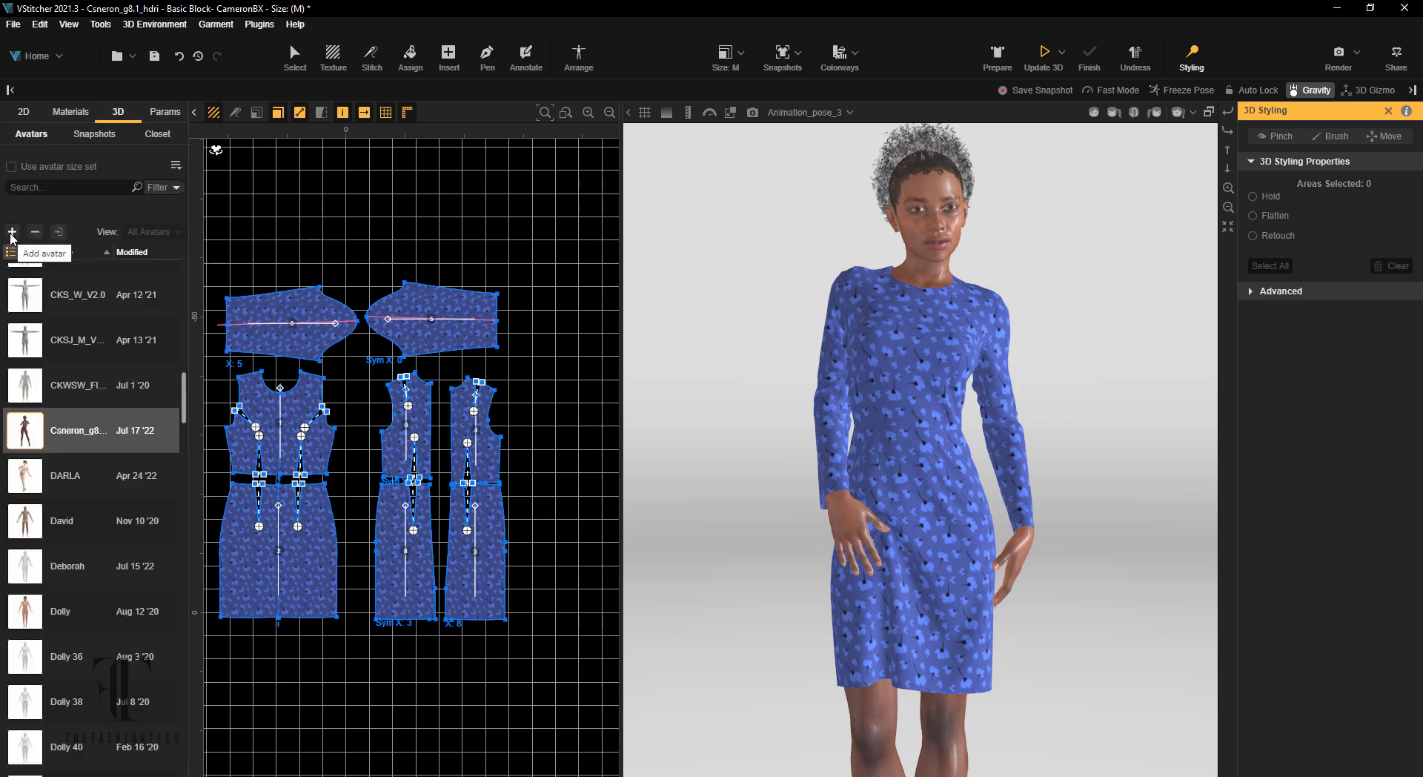
click(11, 232)
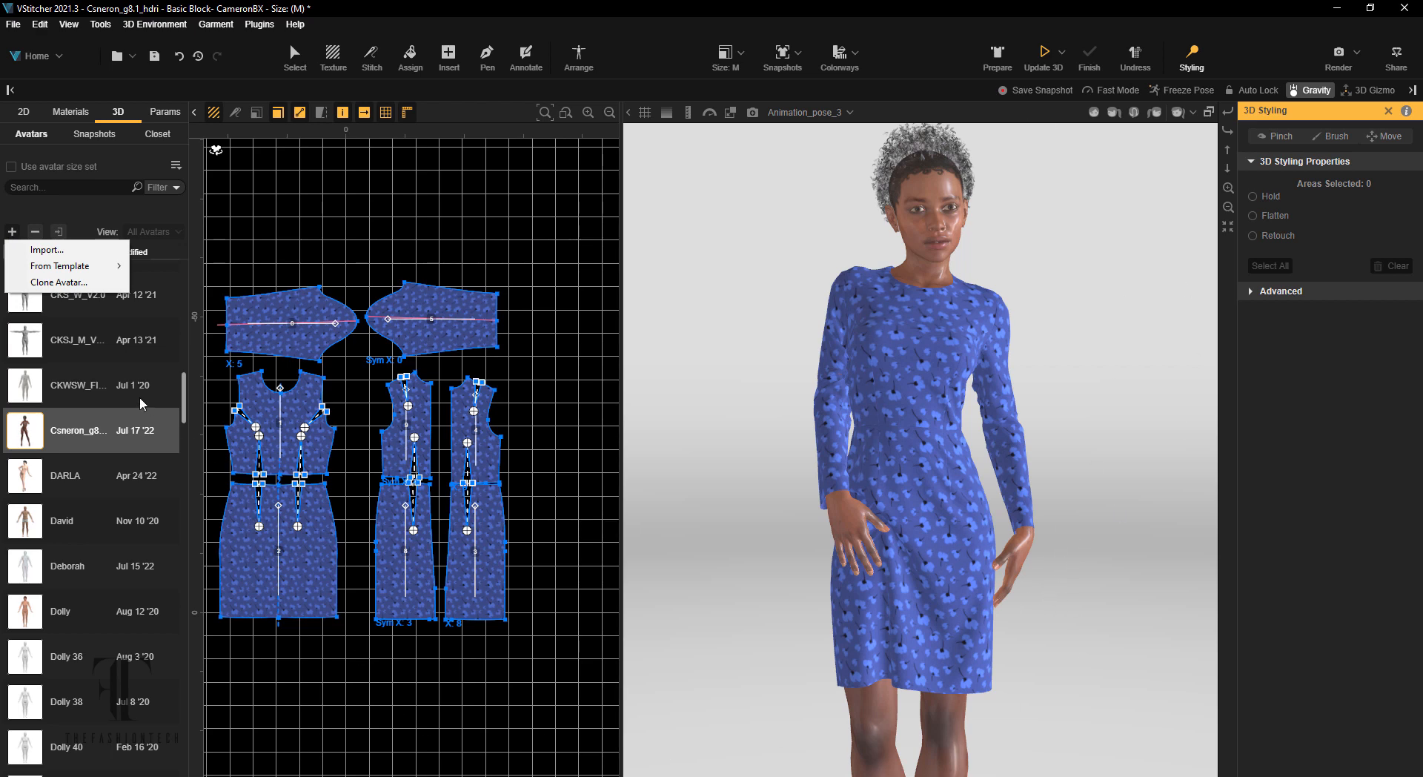
click(46, 250)
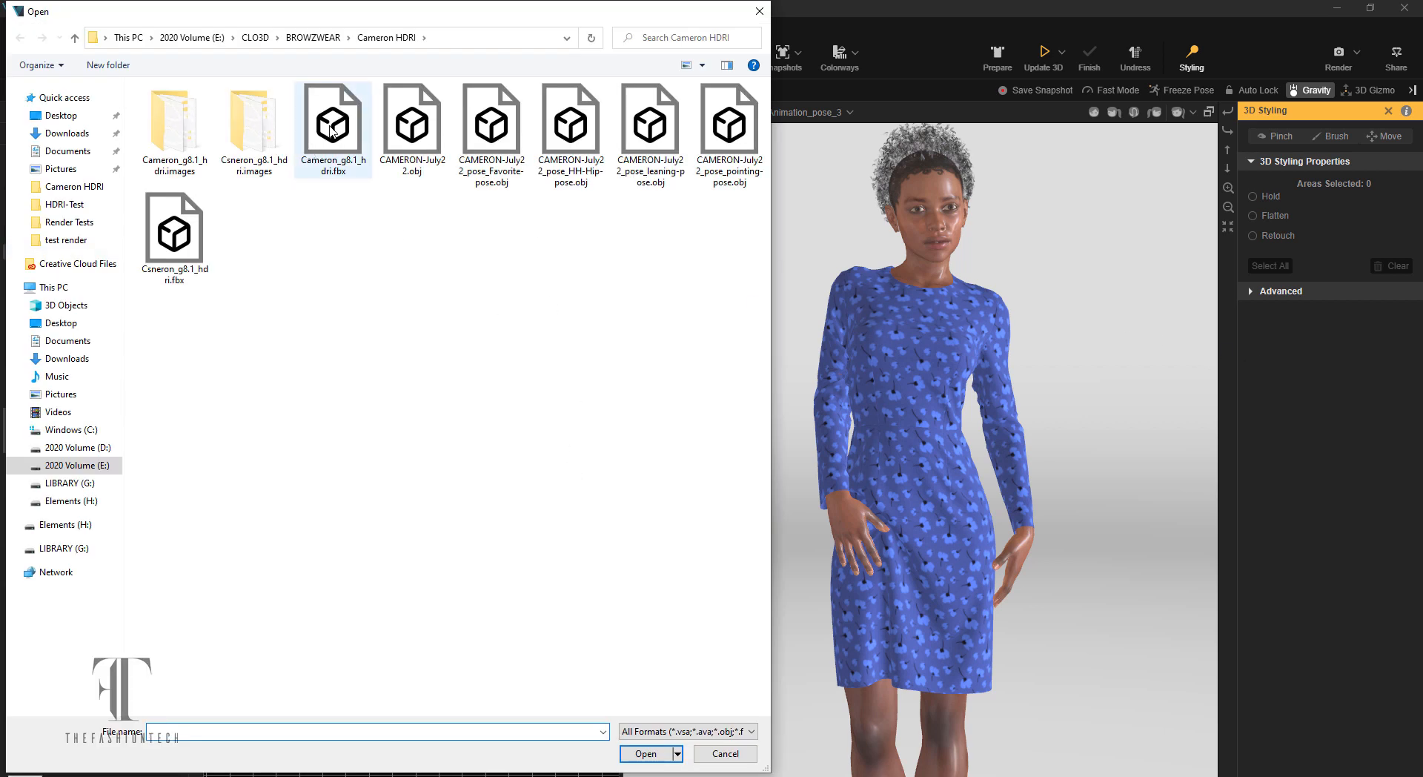
double_click(331, 130)
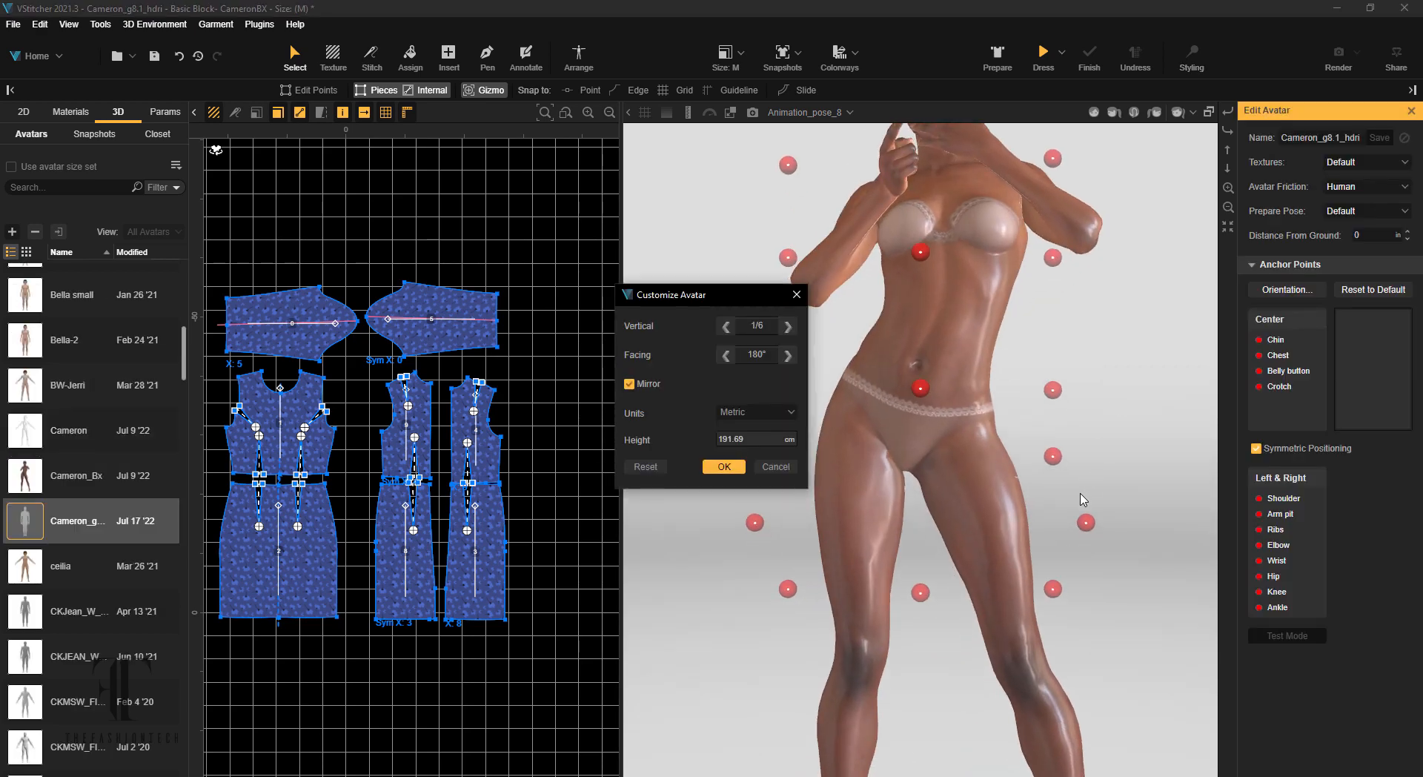
- Accept the avatar customization with mirroring and metric units, and close avatar editing despite the unset hanging points
click(724, 467)
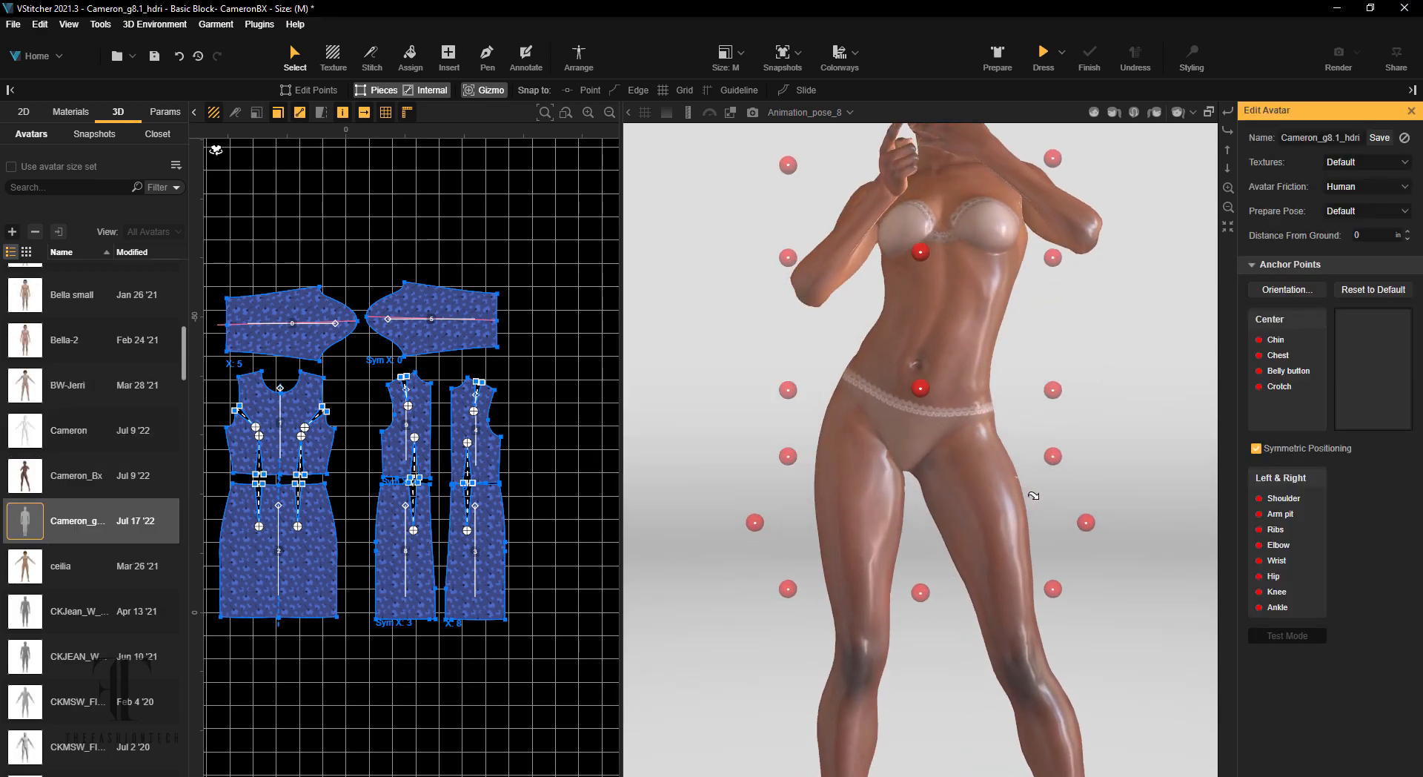
scroll(1033, 495, down, 5)
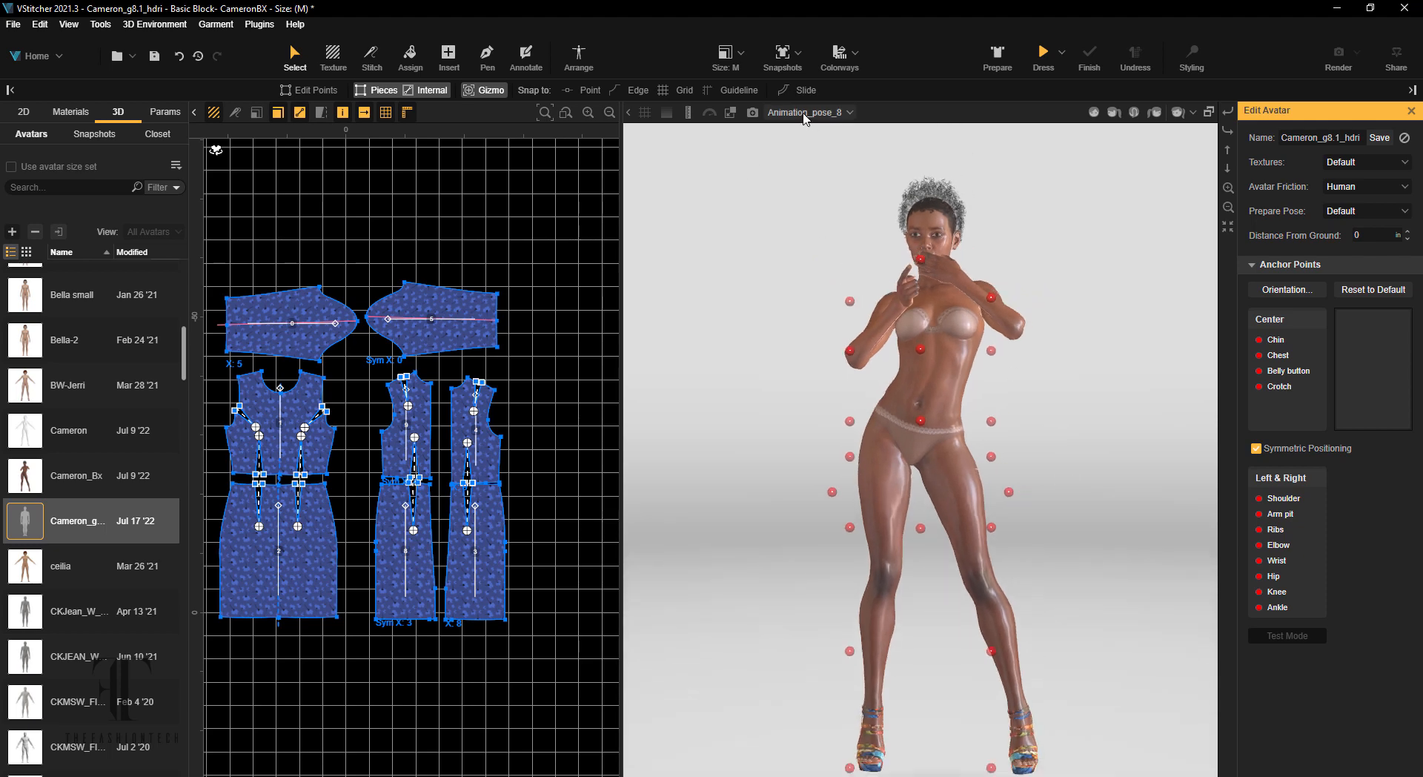
click(1411, 110)
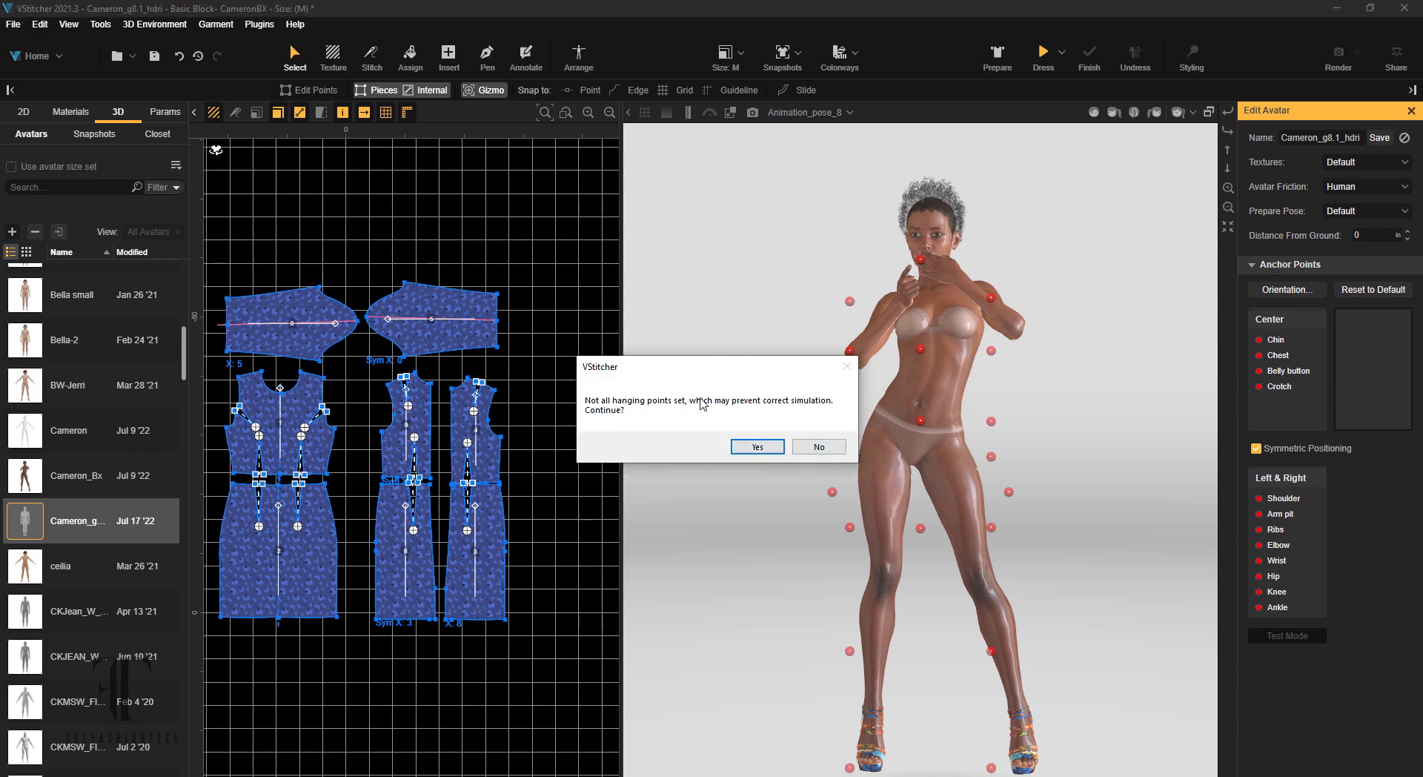
click(744, 448)
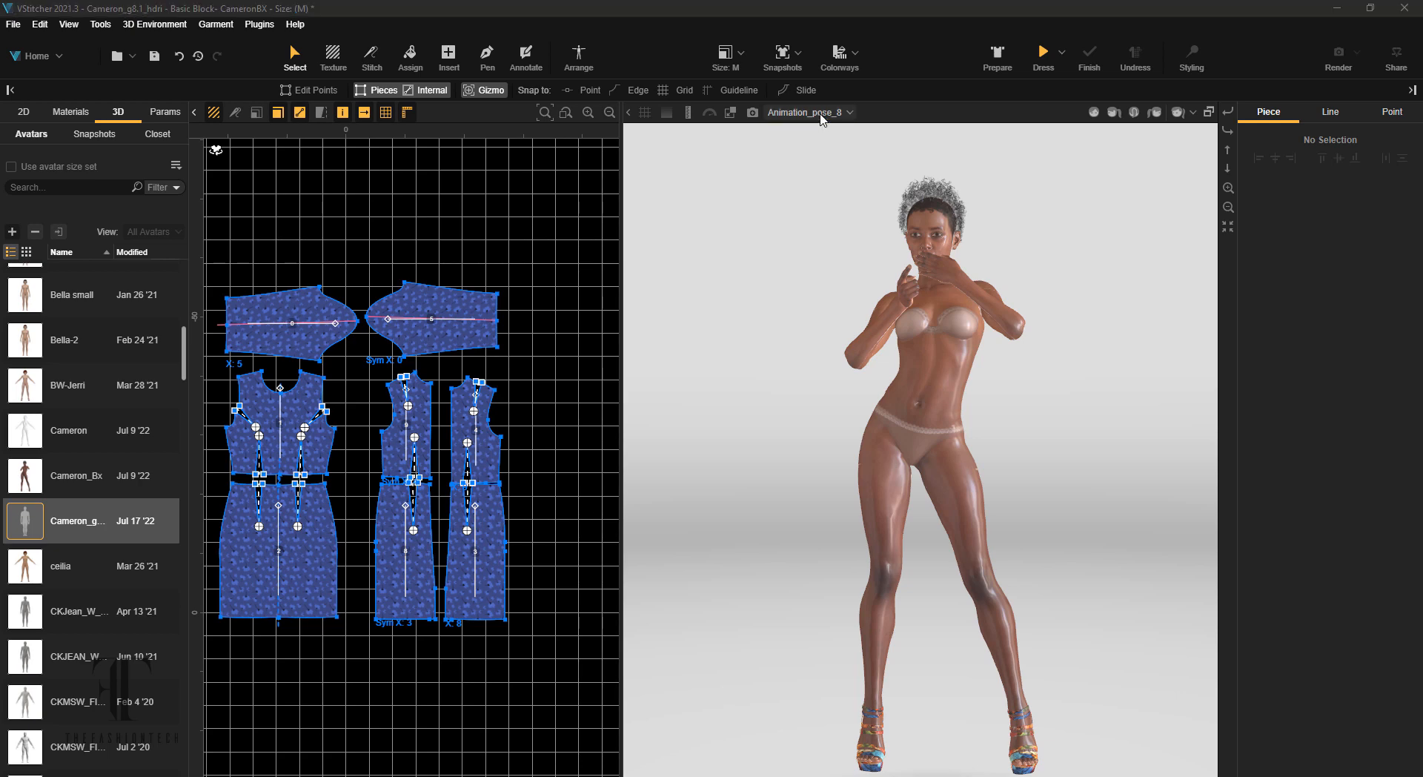
- Switch the avatar to Animation_pose_0 and reopen it for editing
click(820, 115)
scroll(784, 241, up, 5)
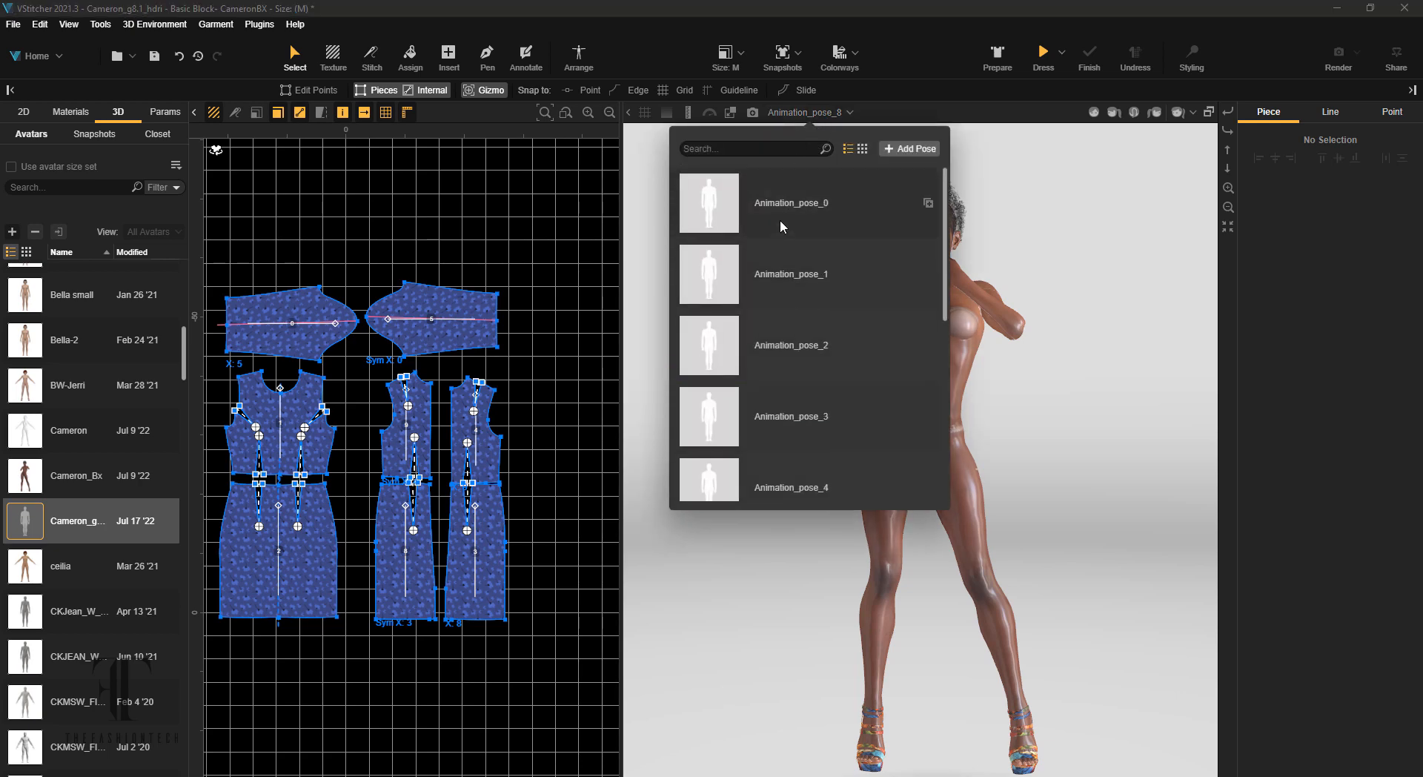
click(780, 225)
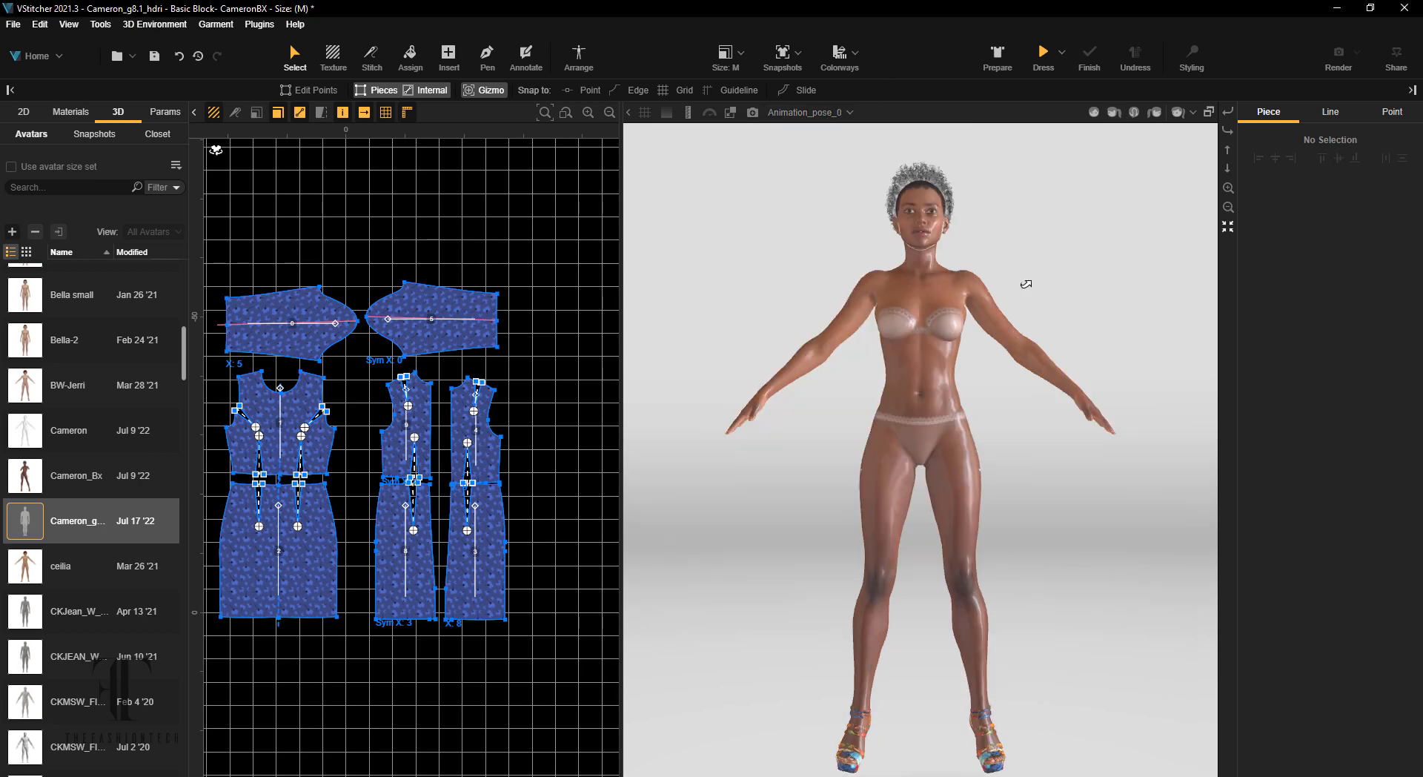
right_click(935, 277)
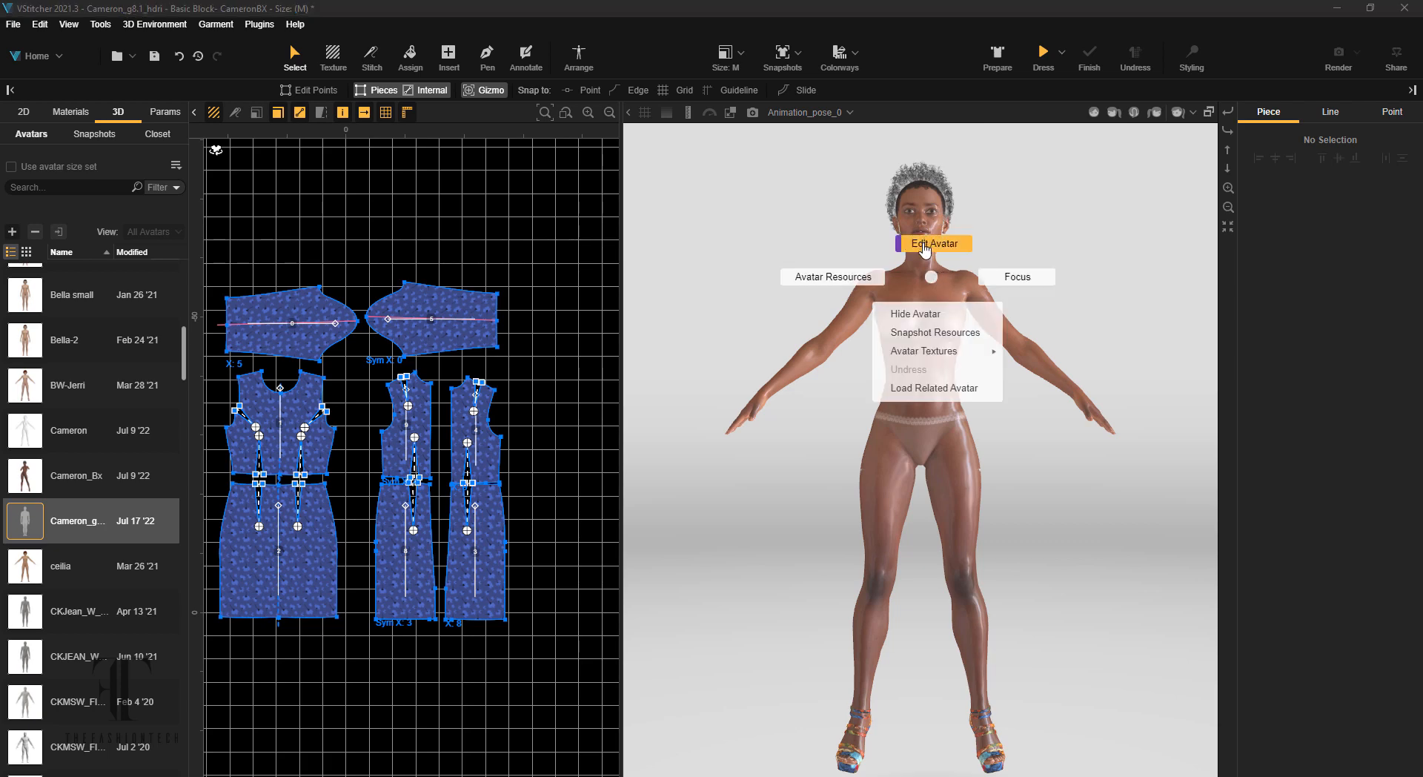
click(925, 247)
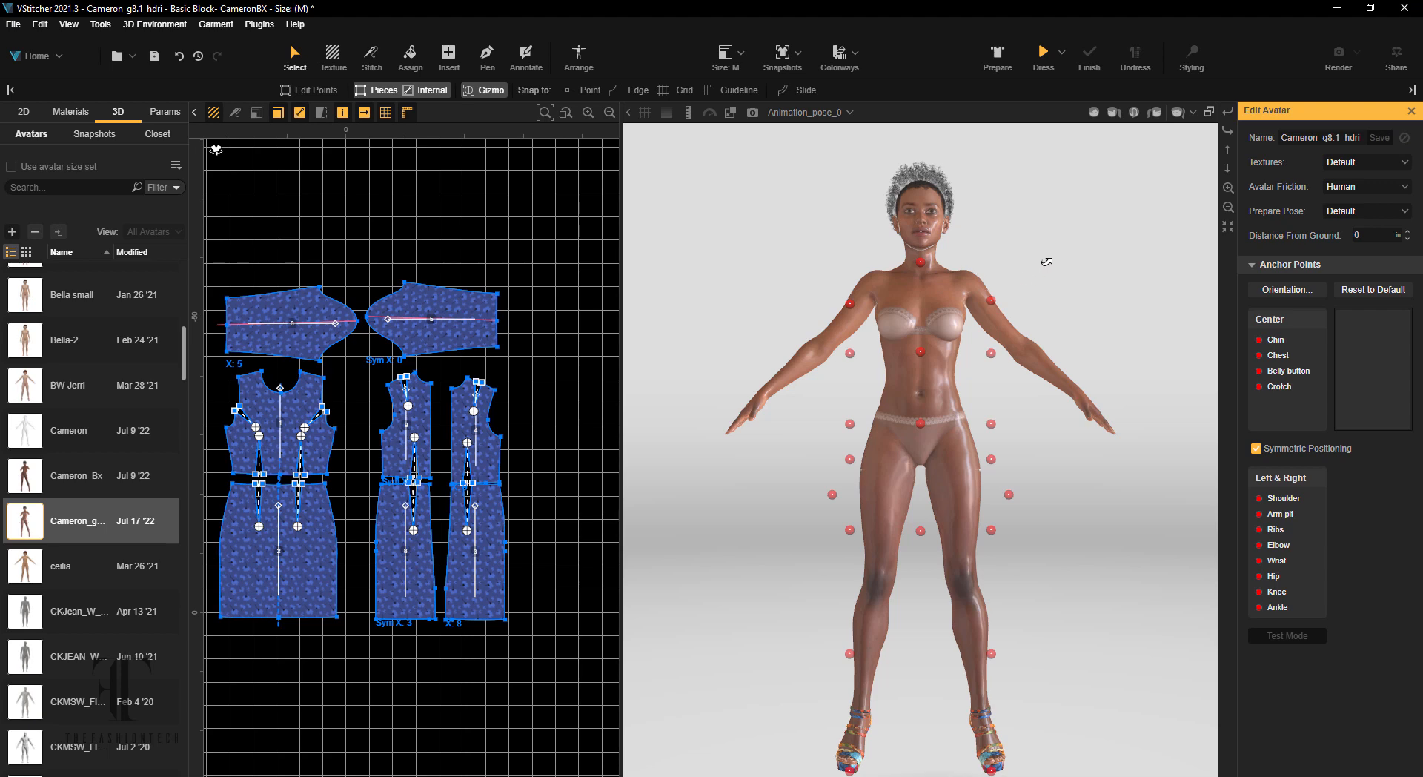
- Place the Chin anchor point on the avatar's chin and the Chest anchor point on the upper chest
scroll(1049, 264, up, 1)
scroll(1049, 264, up, 1)
scroll(1050, 264, down, 2)
click(919, 264)
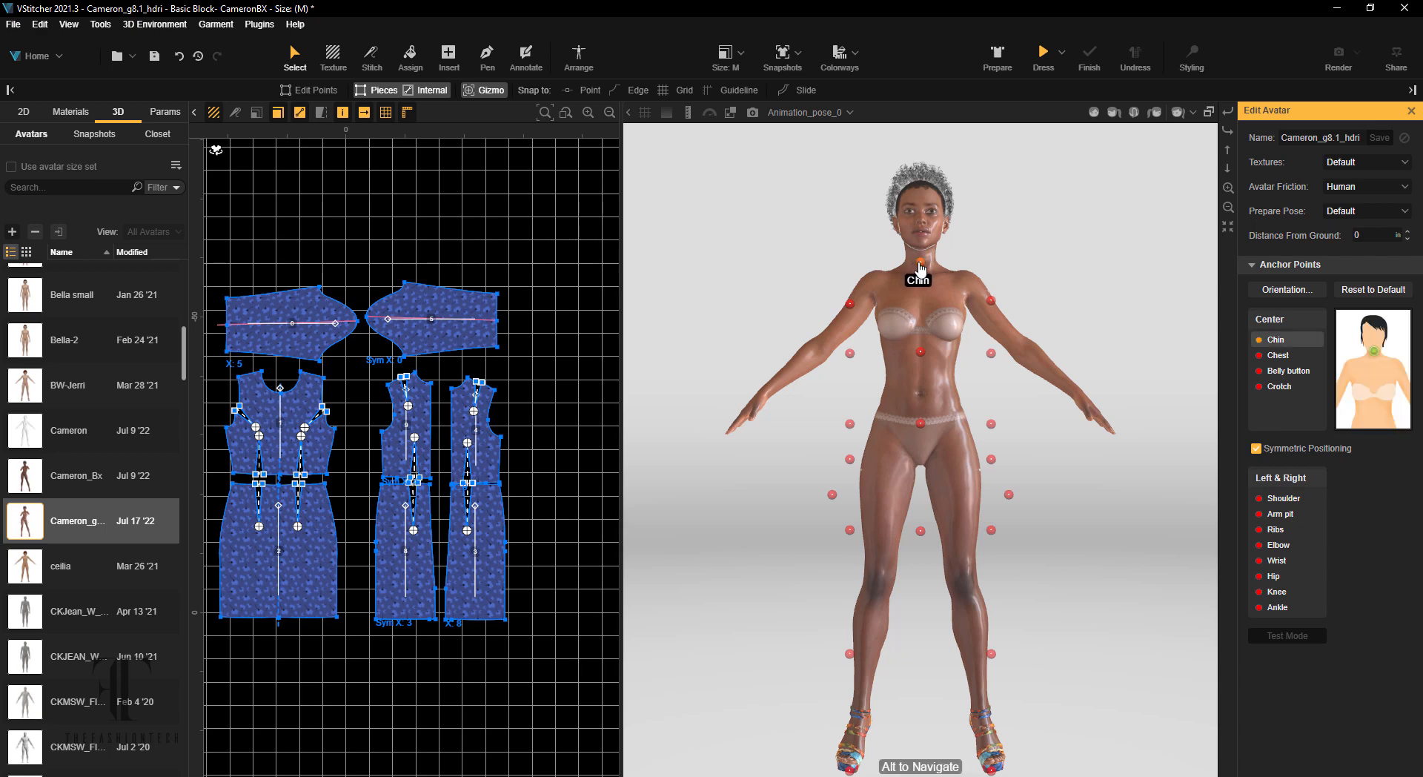
drag(920, 267, 924, 251)
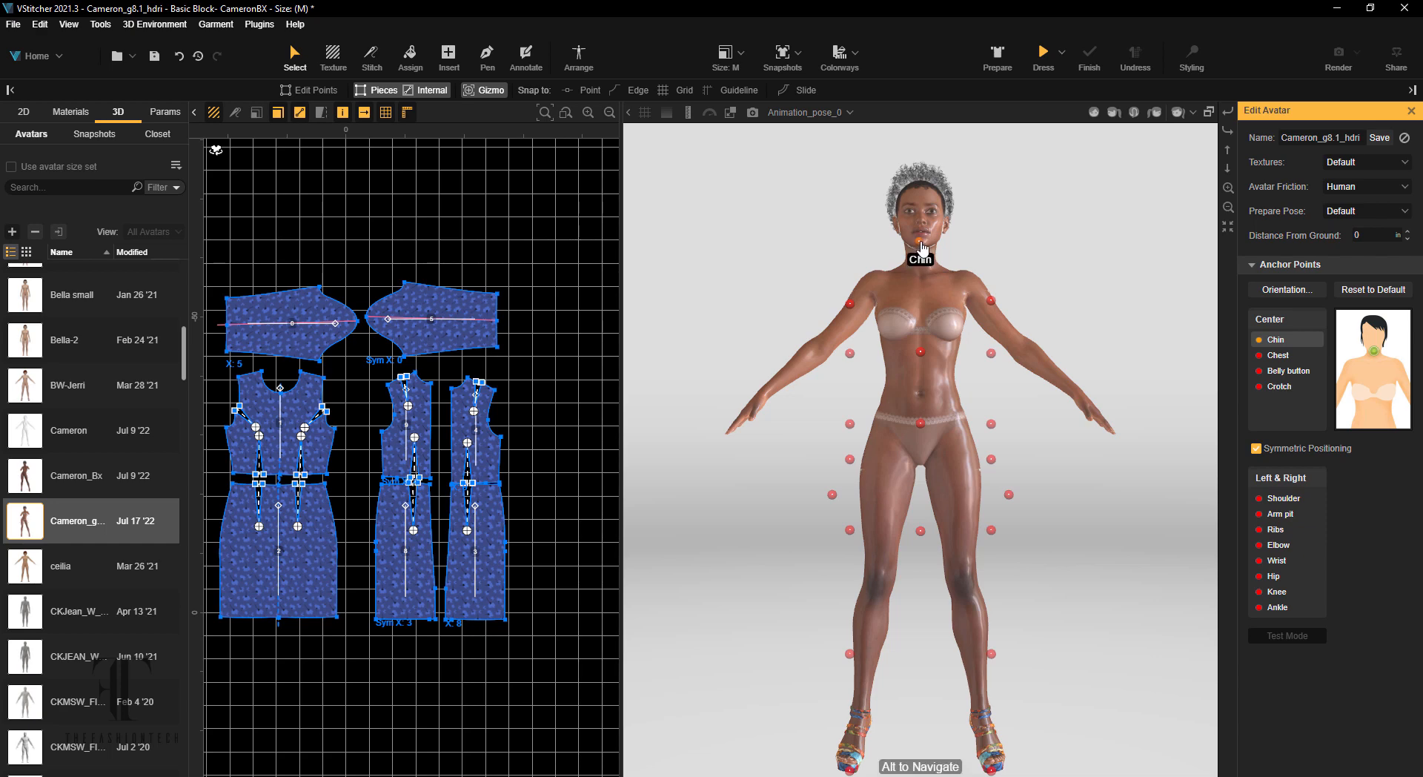
click(919, 280)
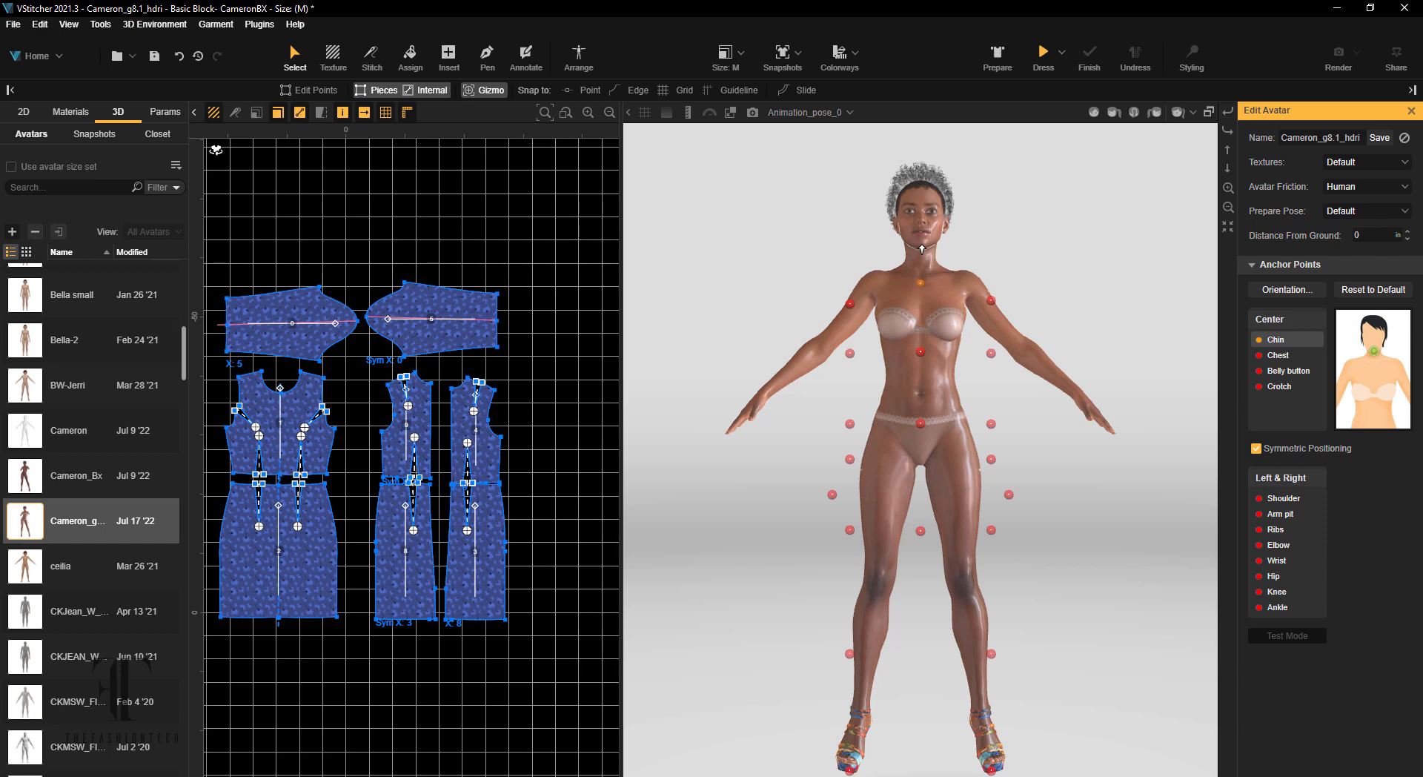
click(921, 243)
click(921, 352)
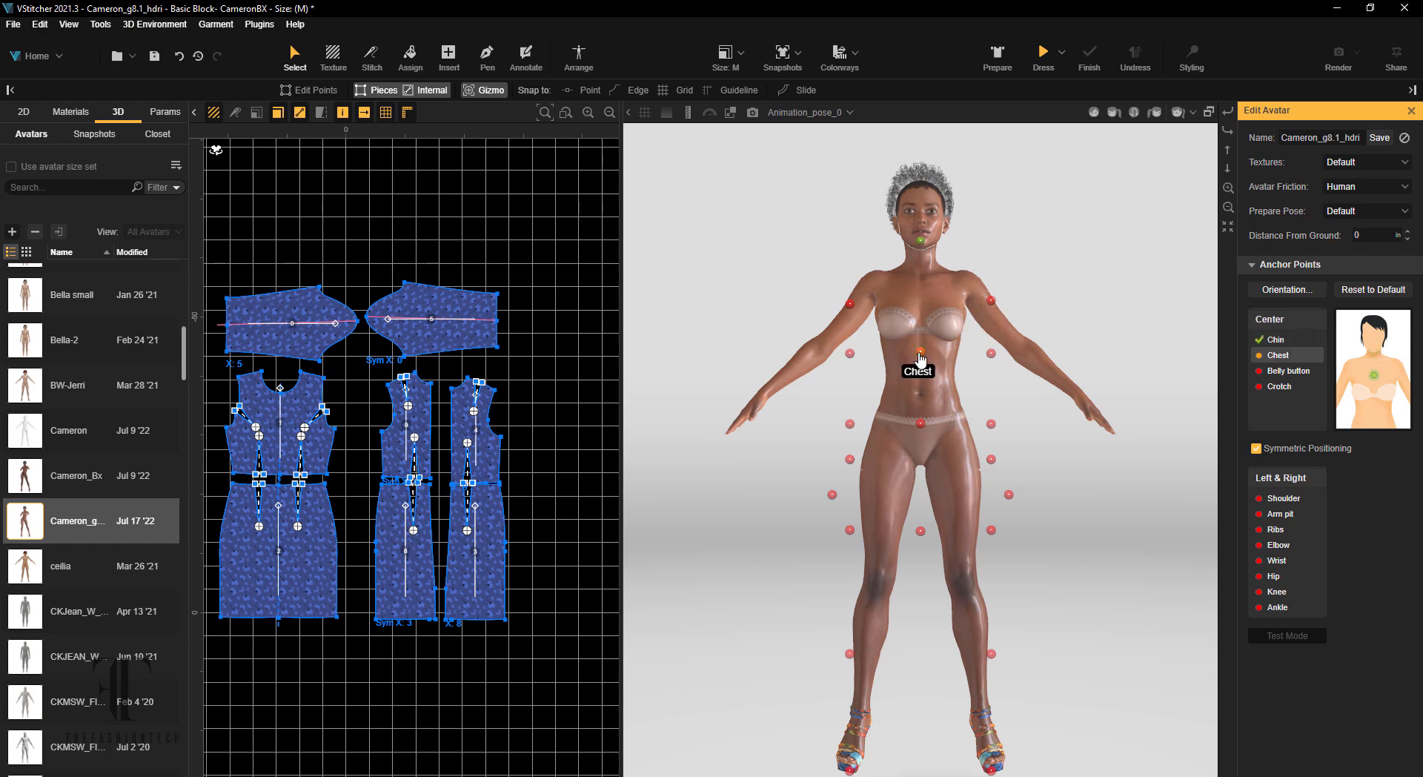
click(920, 295)
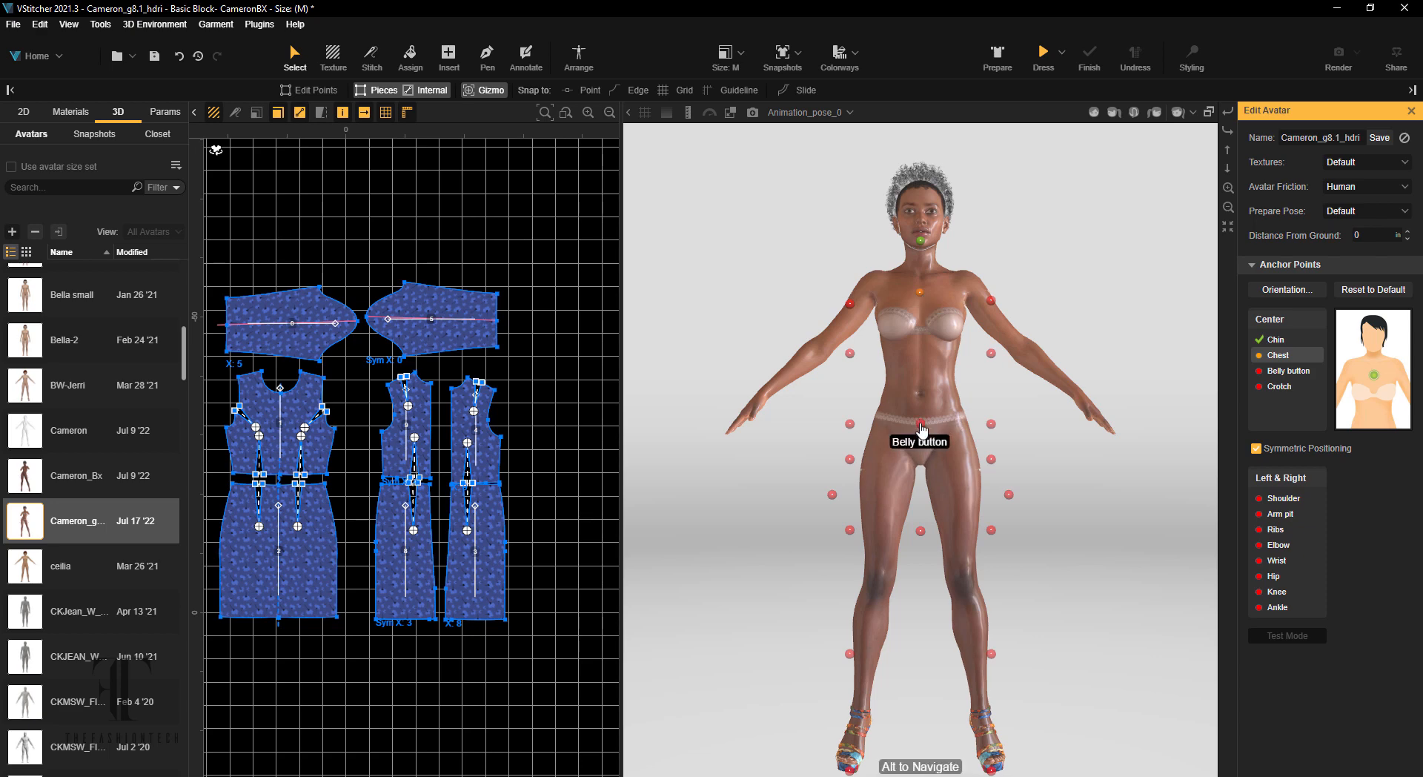
- Place the Belly button anchor point at the navel and the Crotch anchor point at the crotch
click(920, 426)
click(918, 394)
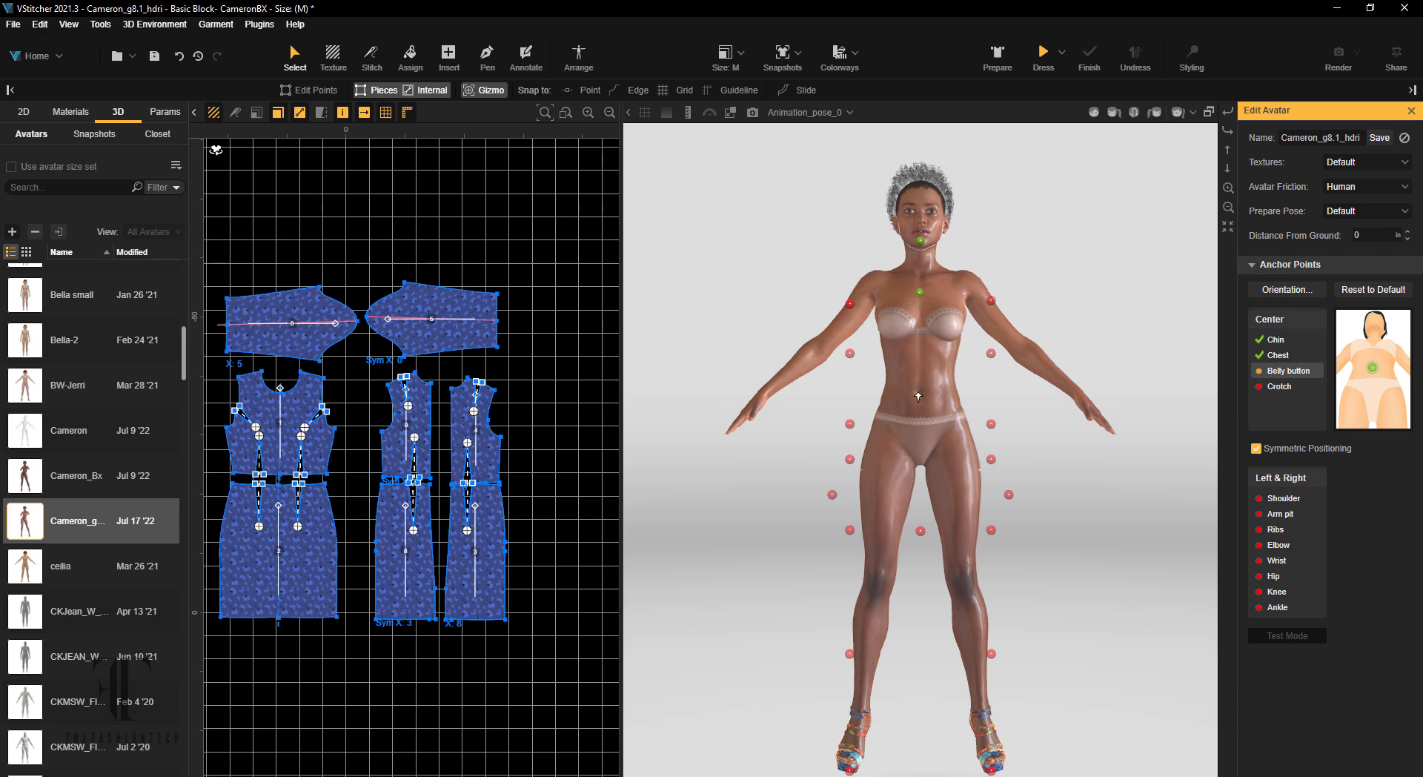
click(921, 534)
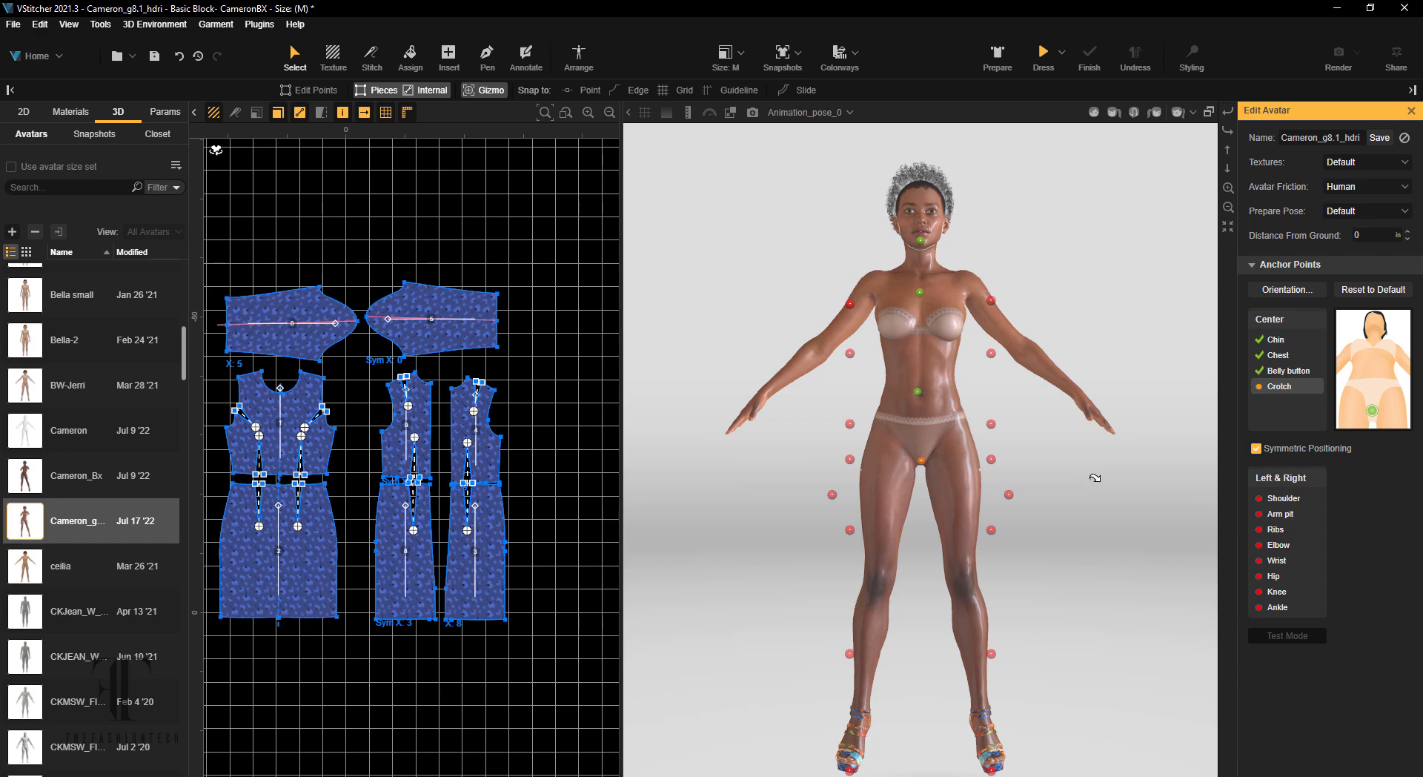
- Place the left Shoulder anchor point on top of the shoulder and the Arm pit point at the armpit, with symmetric positioning
drag(1163, 440, 1162, 438)
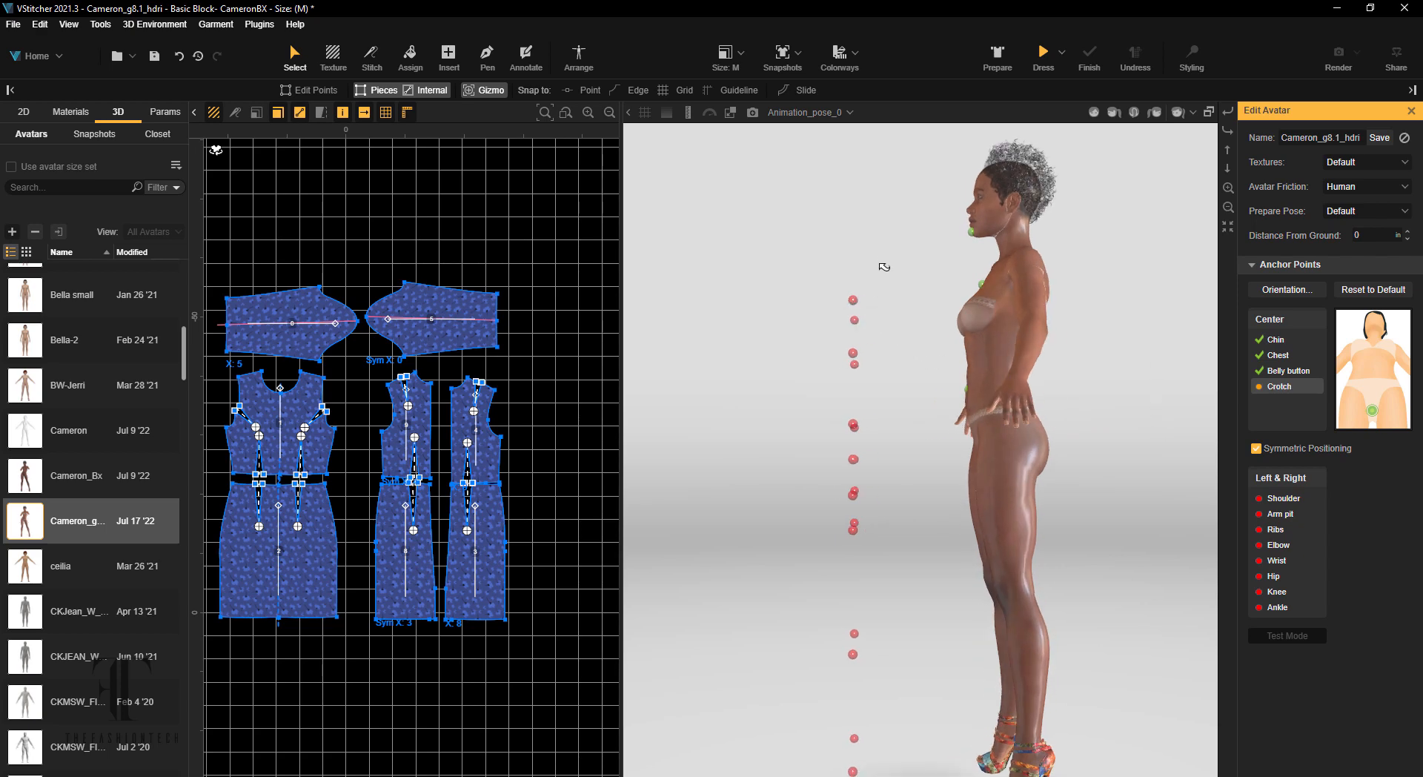
click(853, 324)
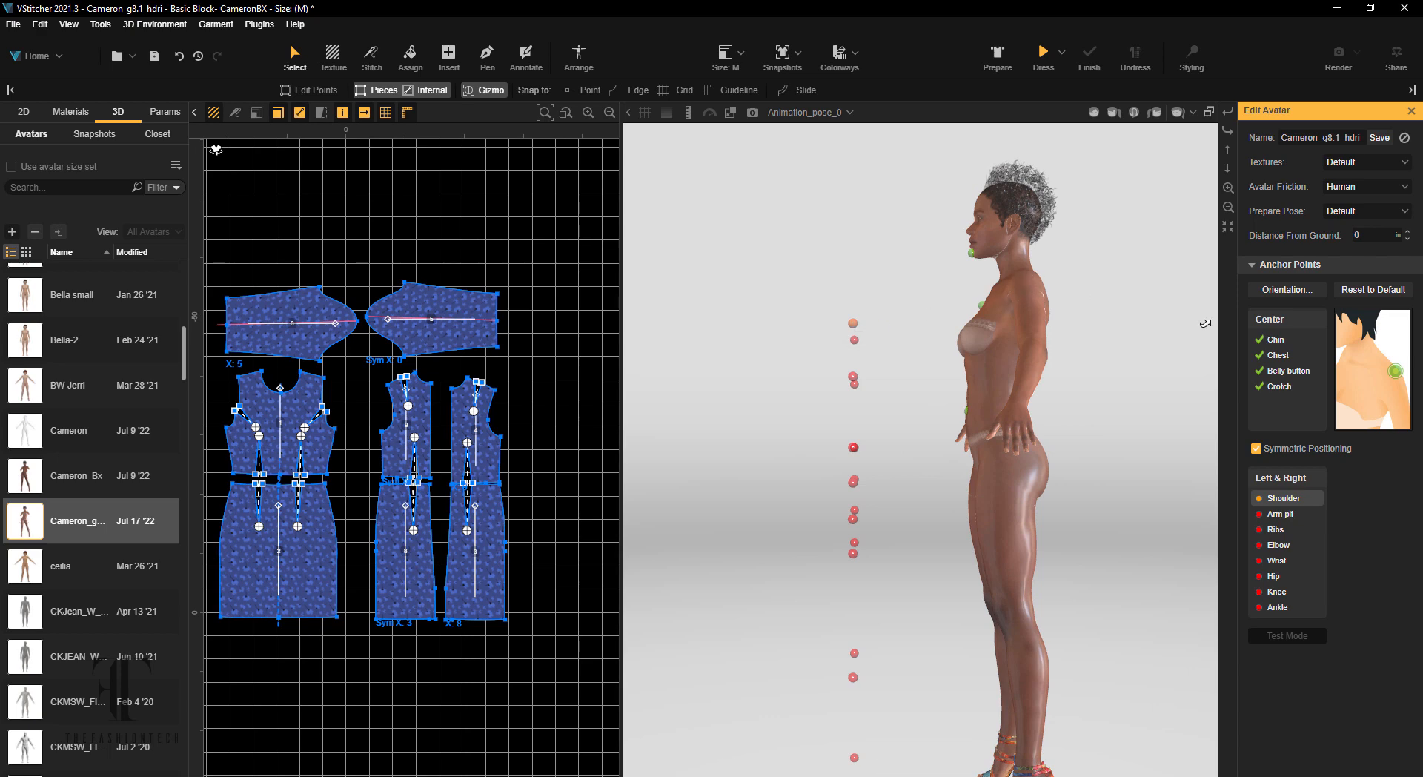
click(1026, 276)
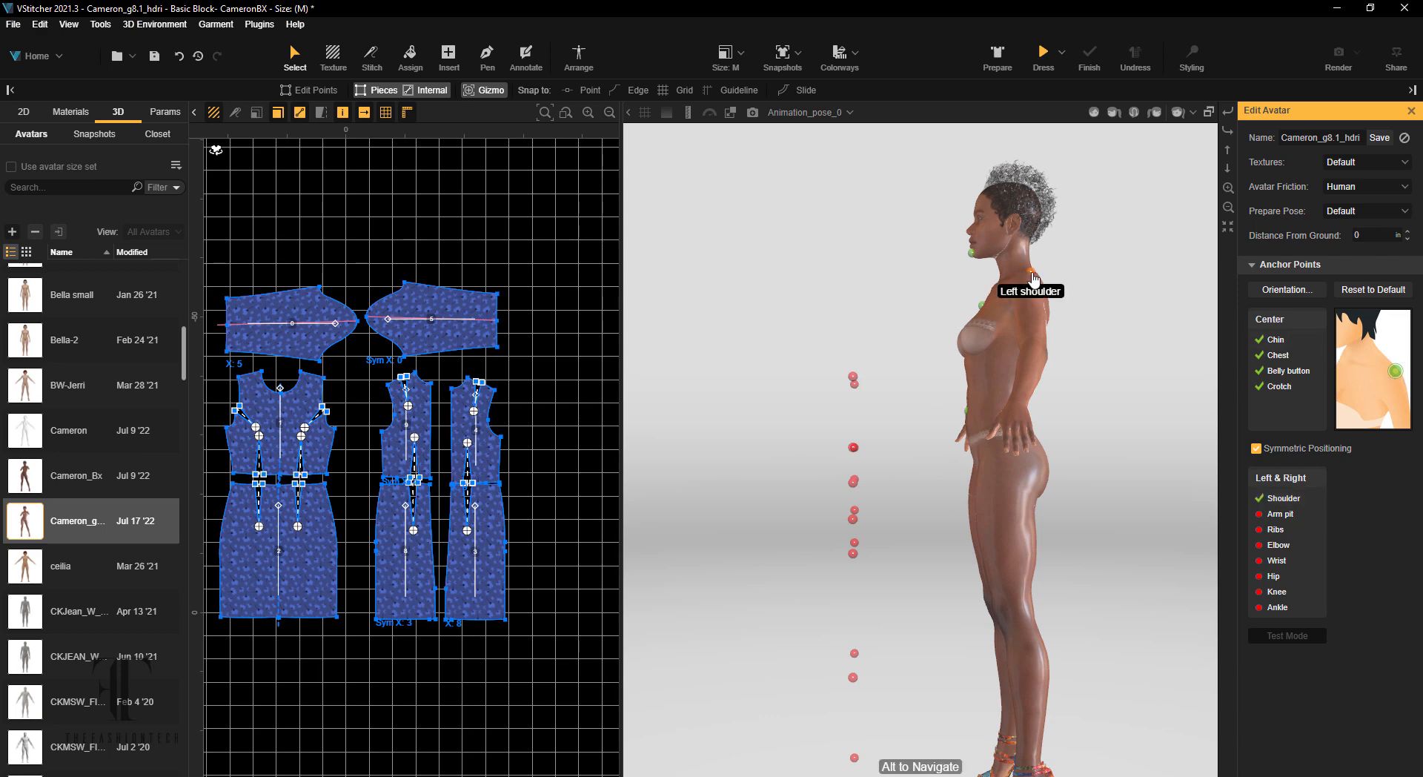
click(853, 378)
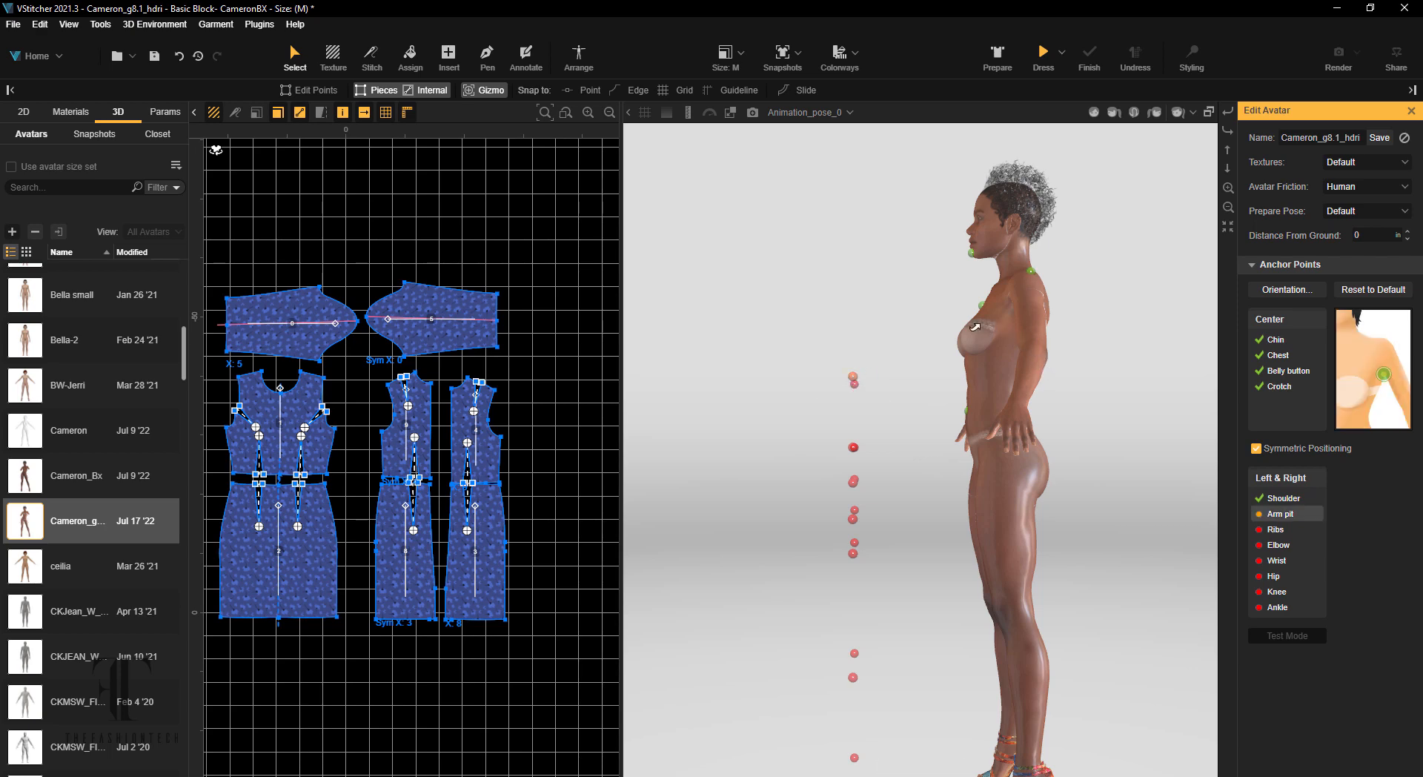
key(2)
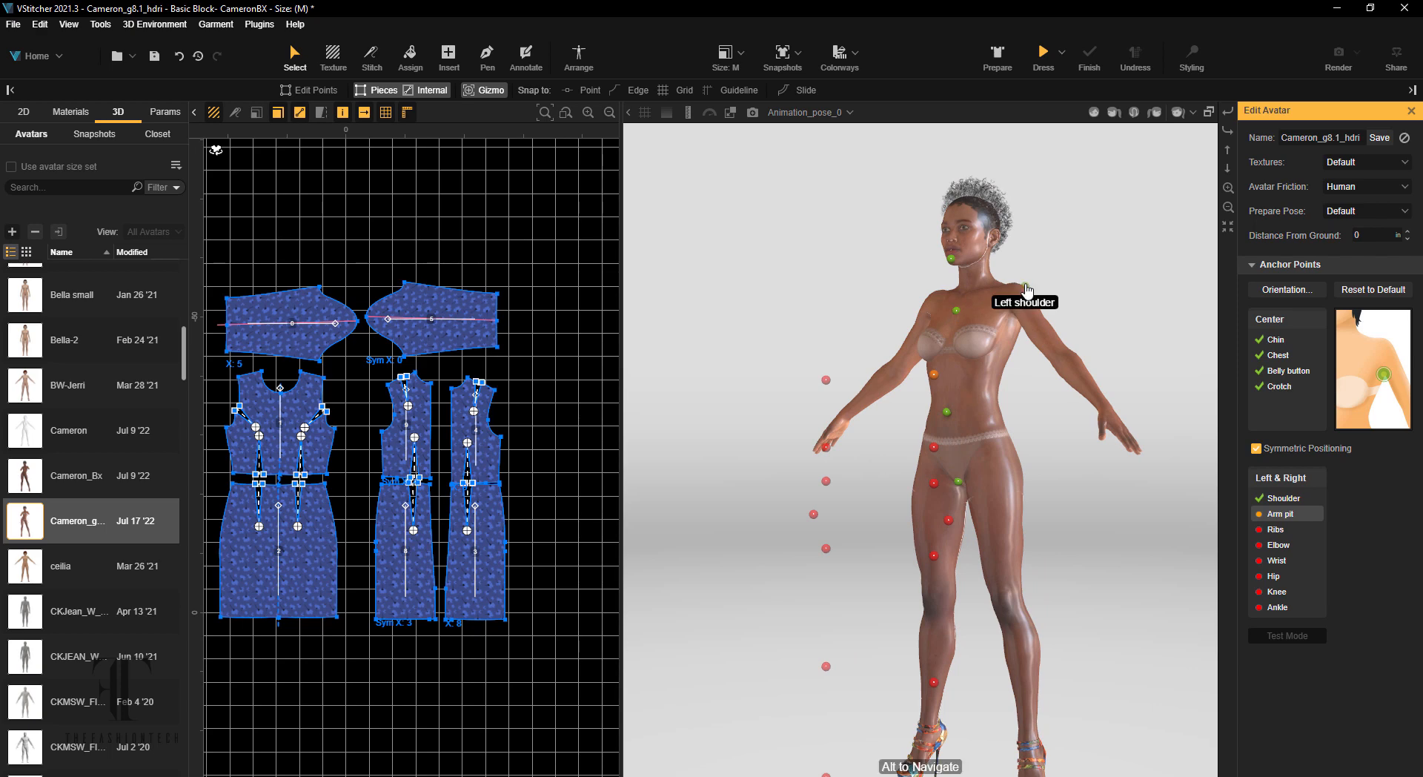
click(1009, 319)
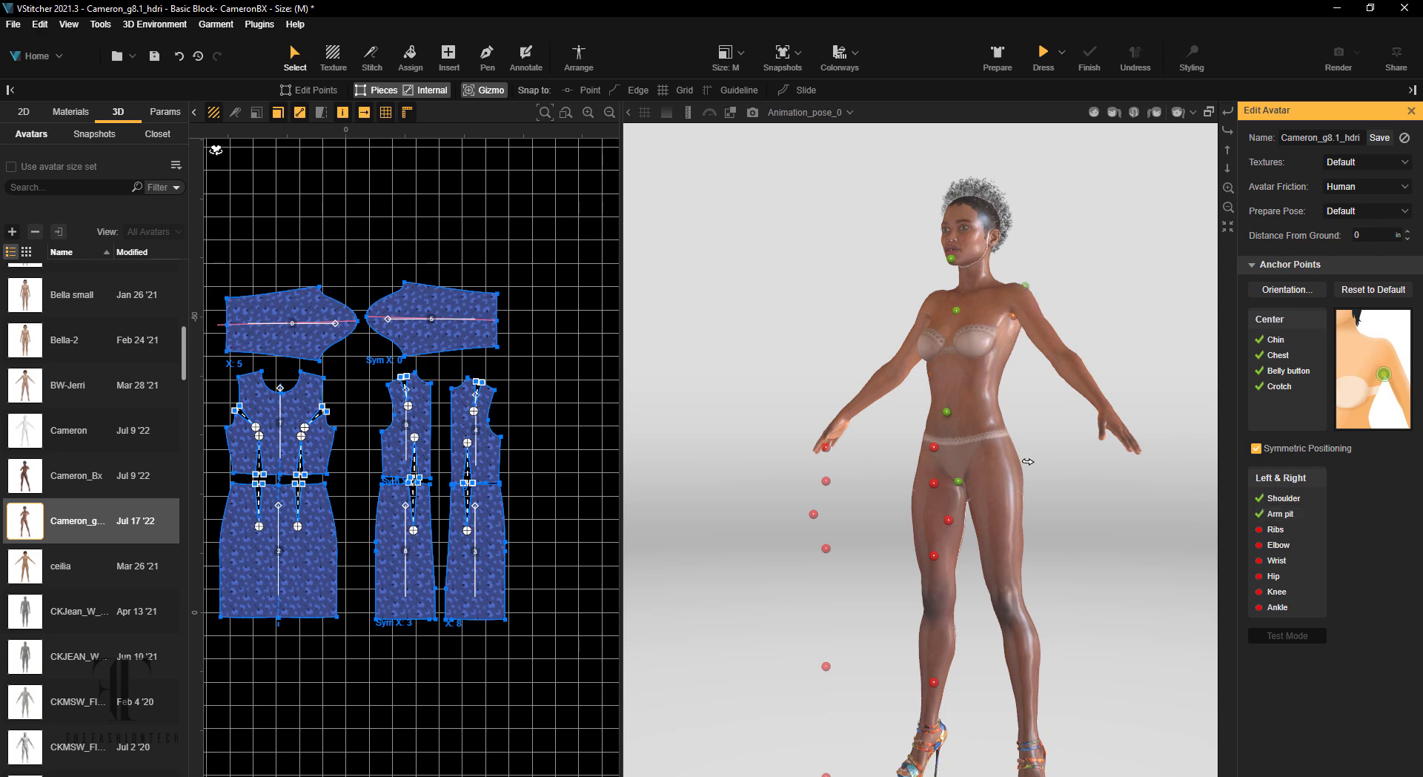
- Place the left Elbow anchor point on the elbow and the Ribs point on the side of the ribcage below the bust
drag(1150, 382, 1150, 382)
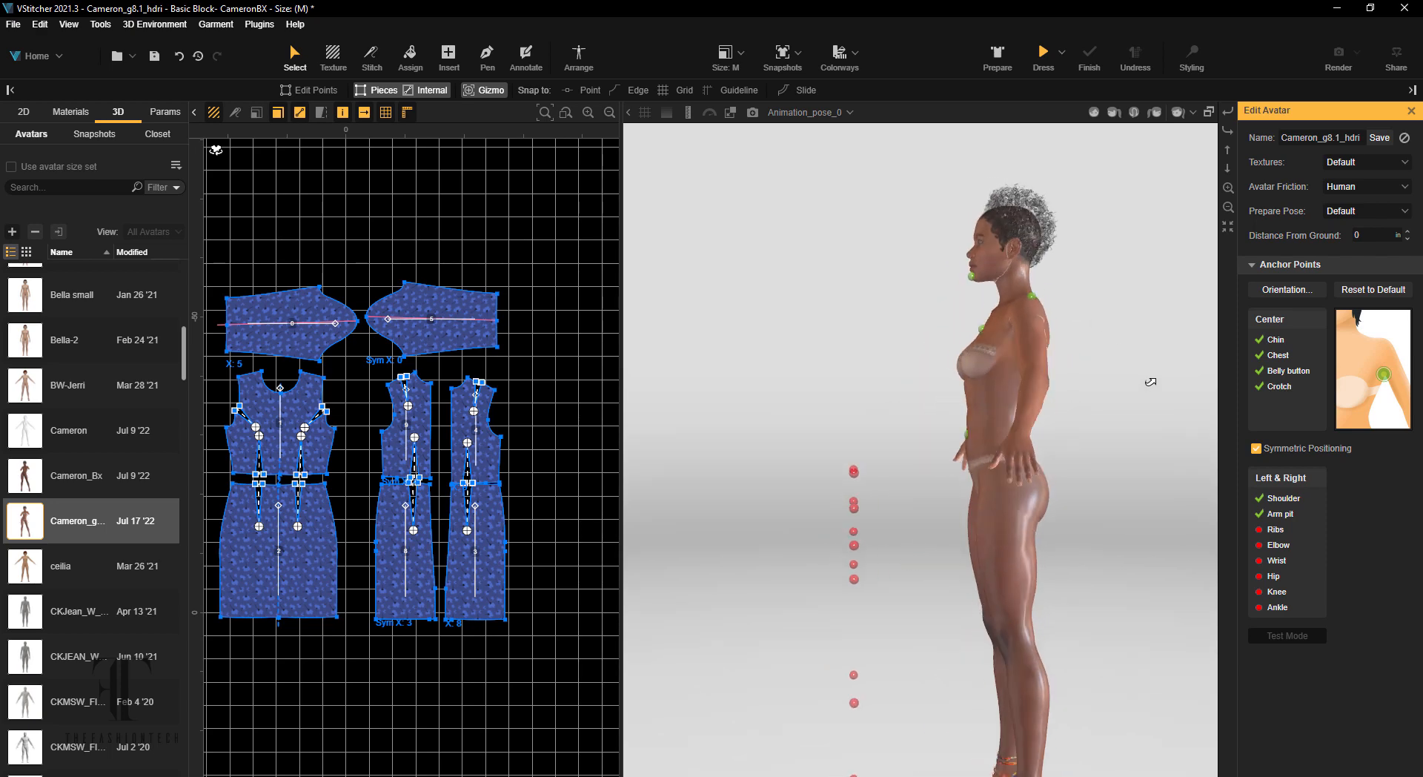
click(854, 472)
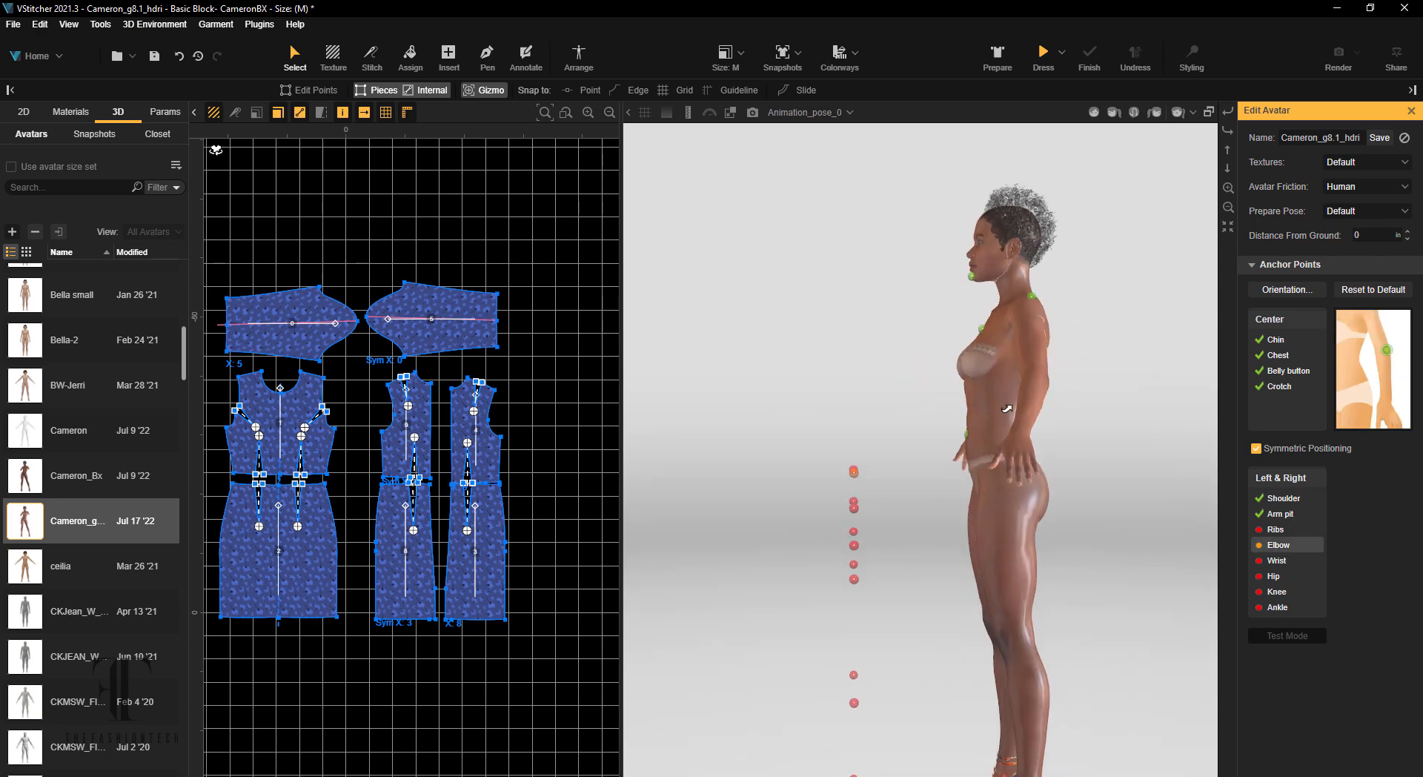
click(1038, 372)
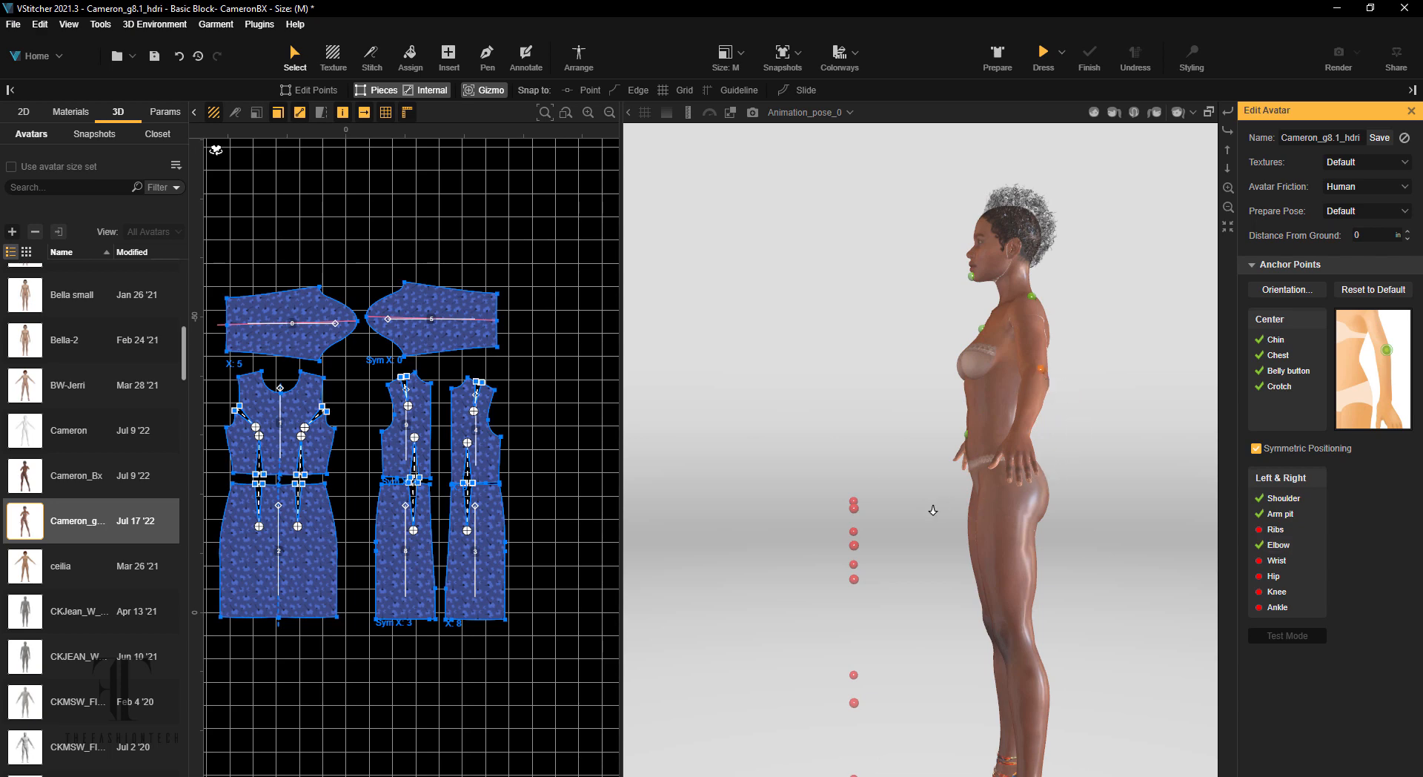
click(854, 506)
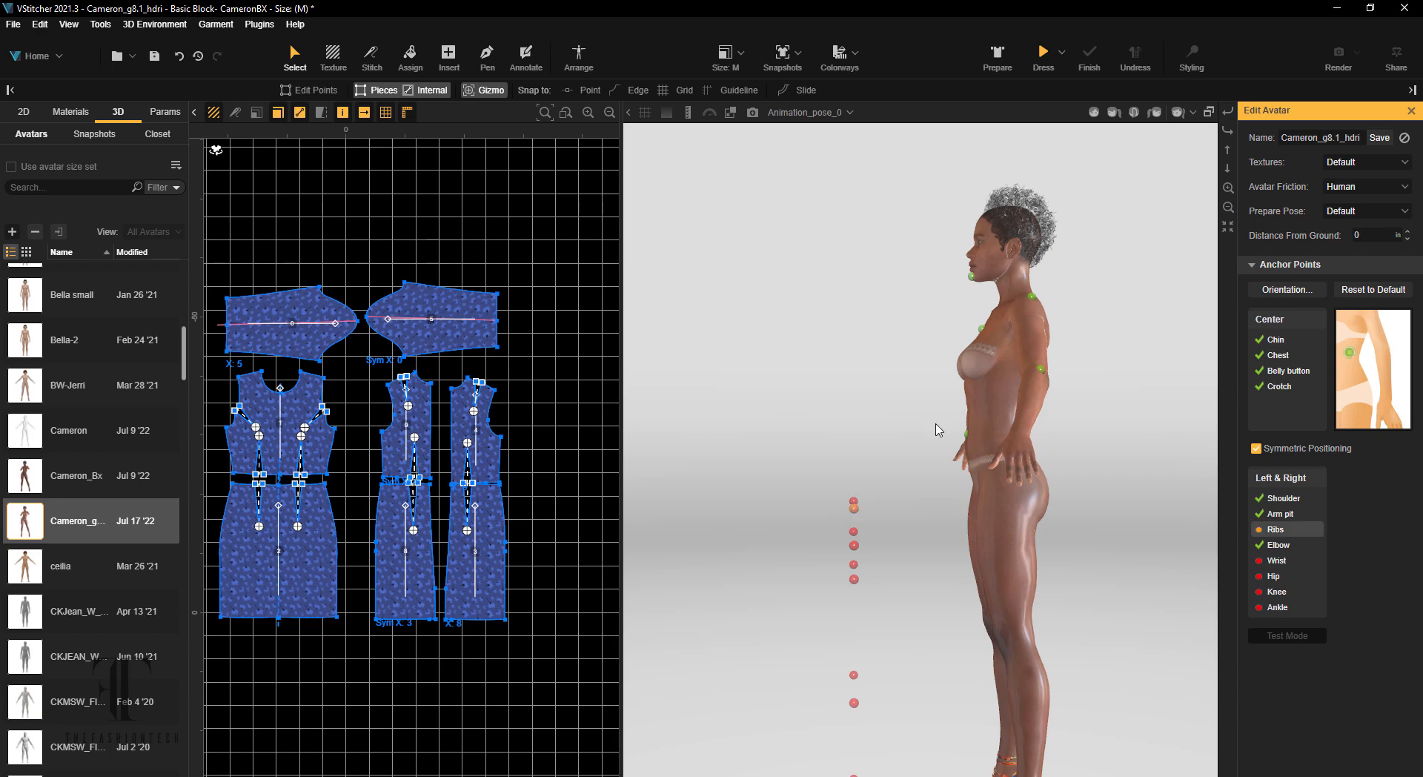
click(978, 394)
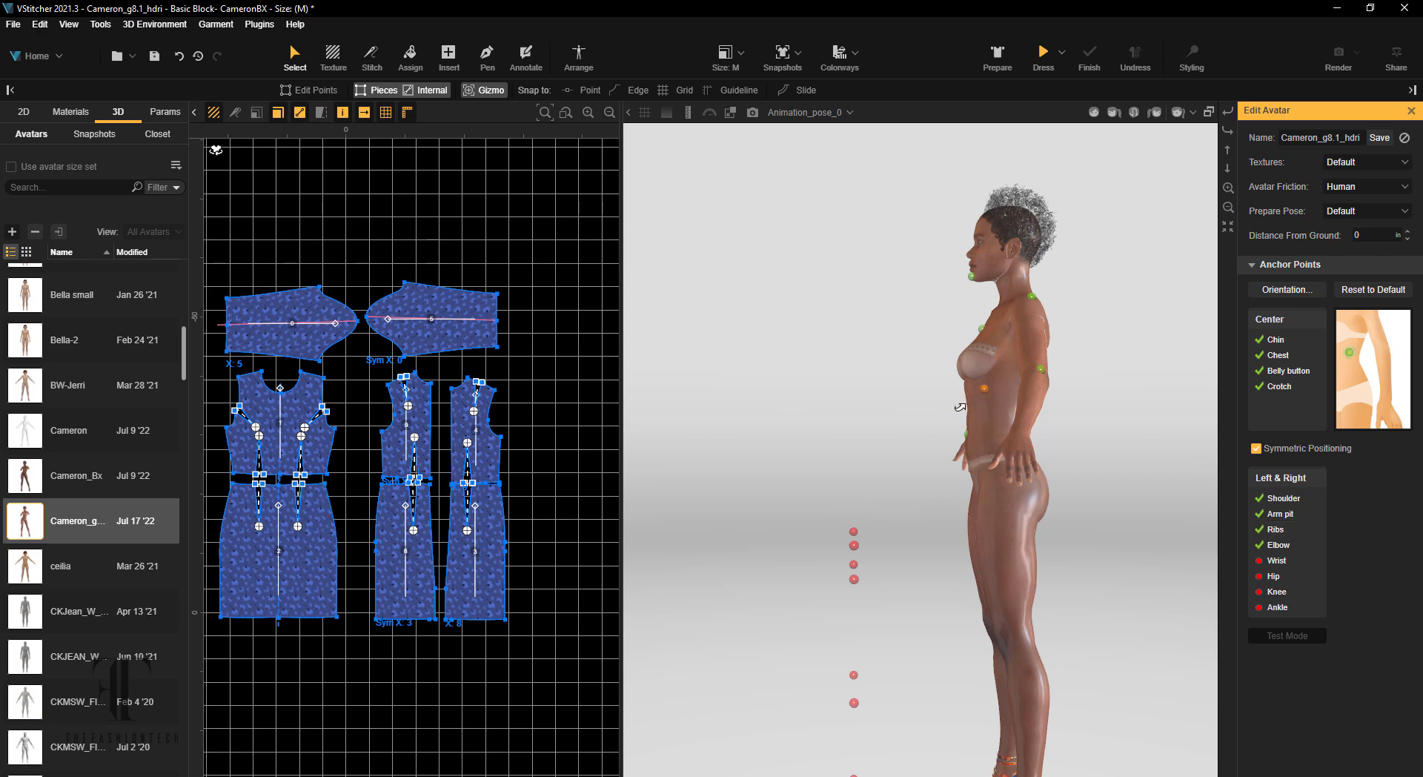
- Place the left Wrist anchor point on the avatar's wrist
alt+drag(803, 458, 915, 460)
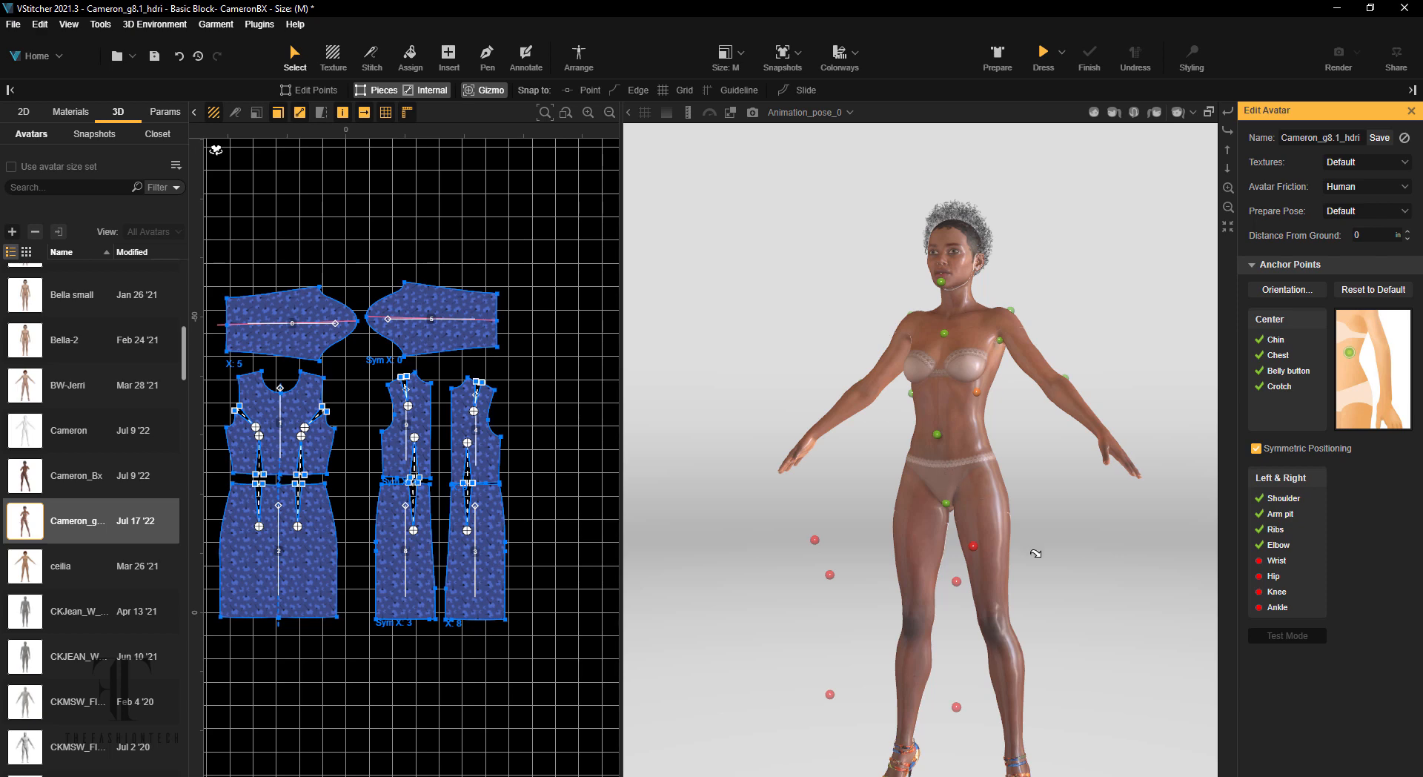
alt+drag(1106, 721, 1112, 488)
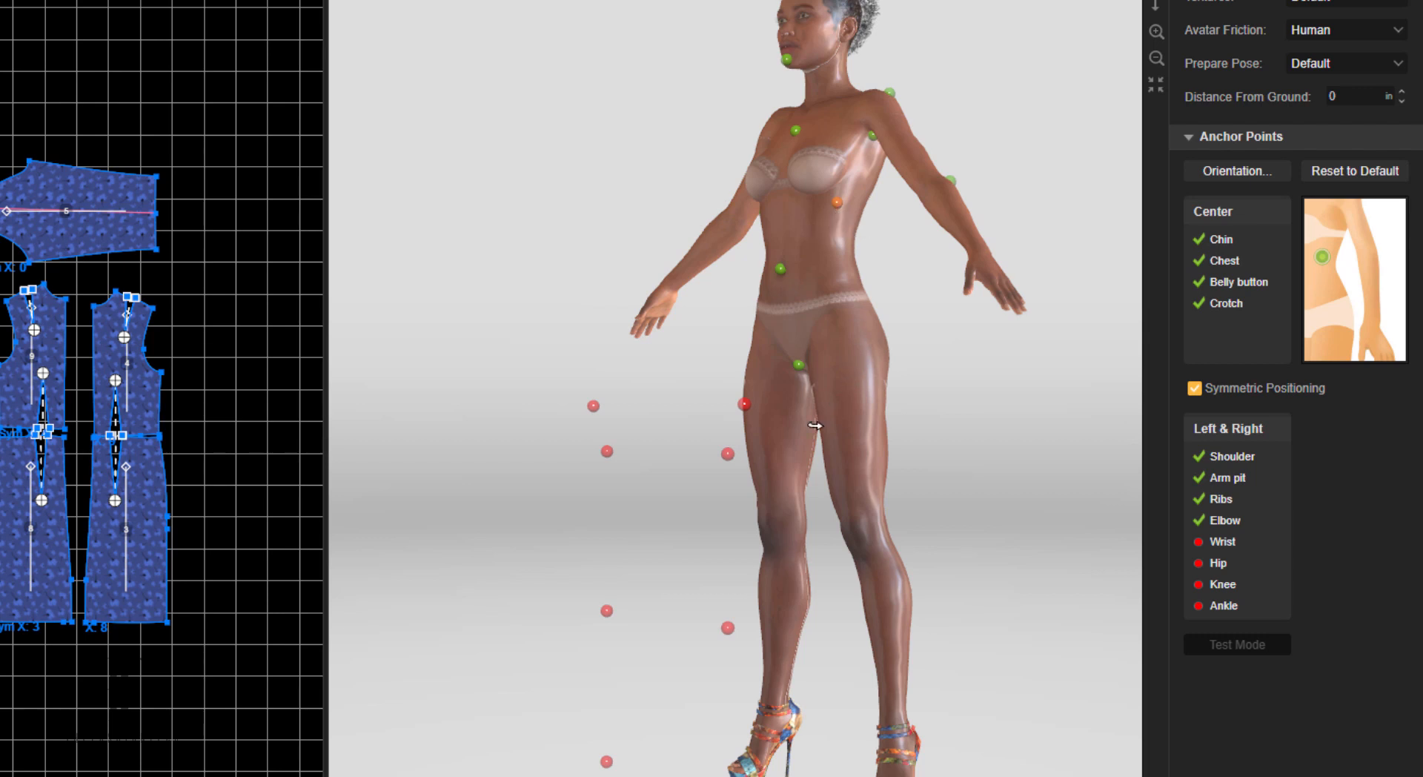
click(745, 404)
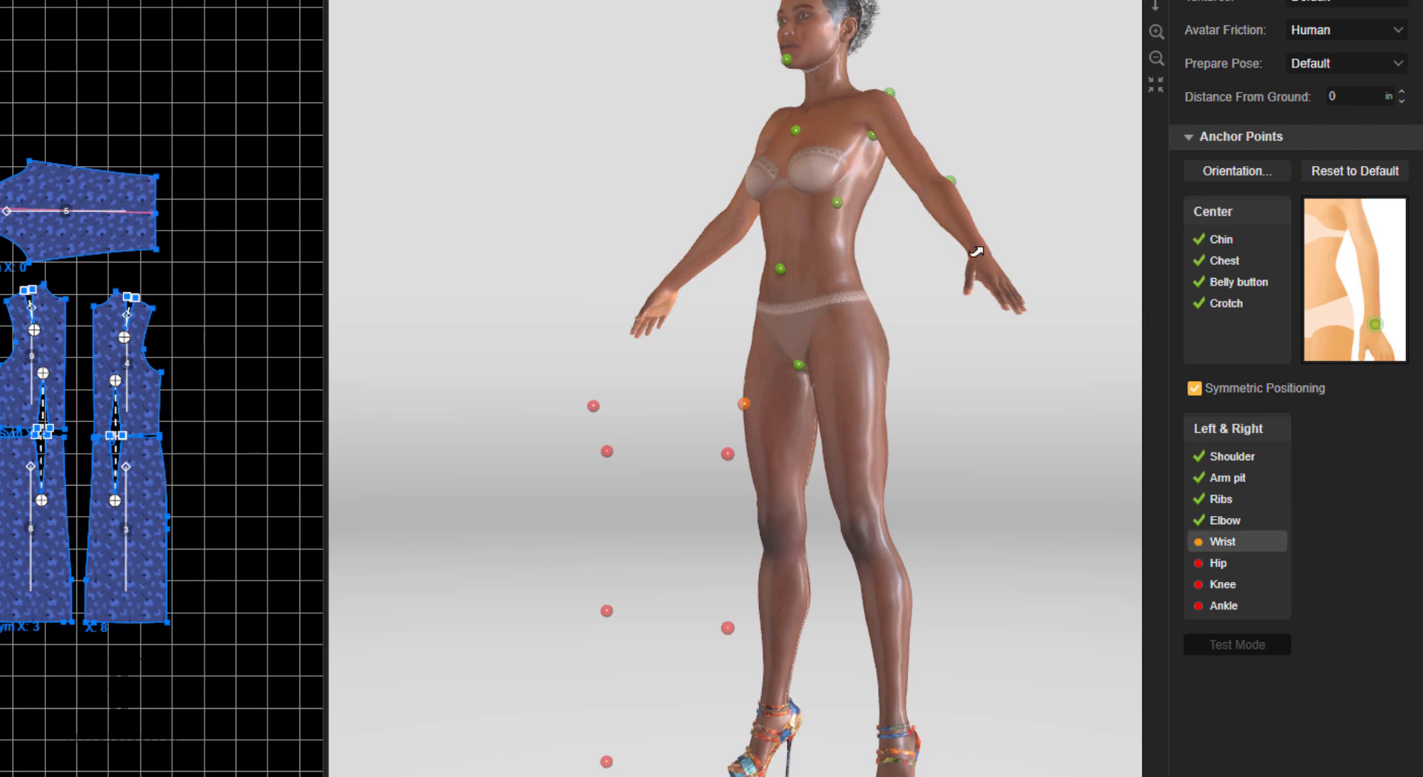
click(977, 253)
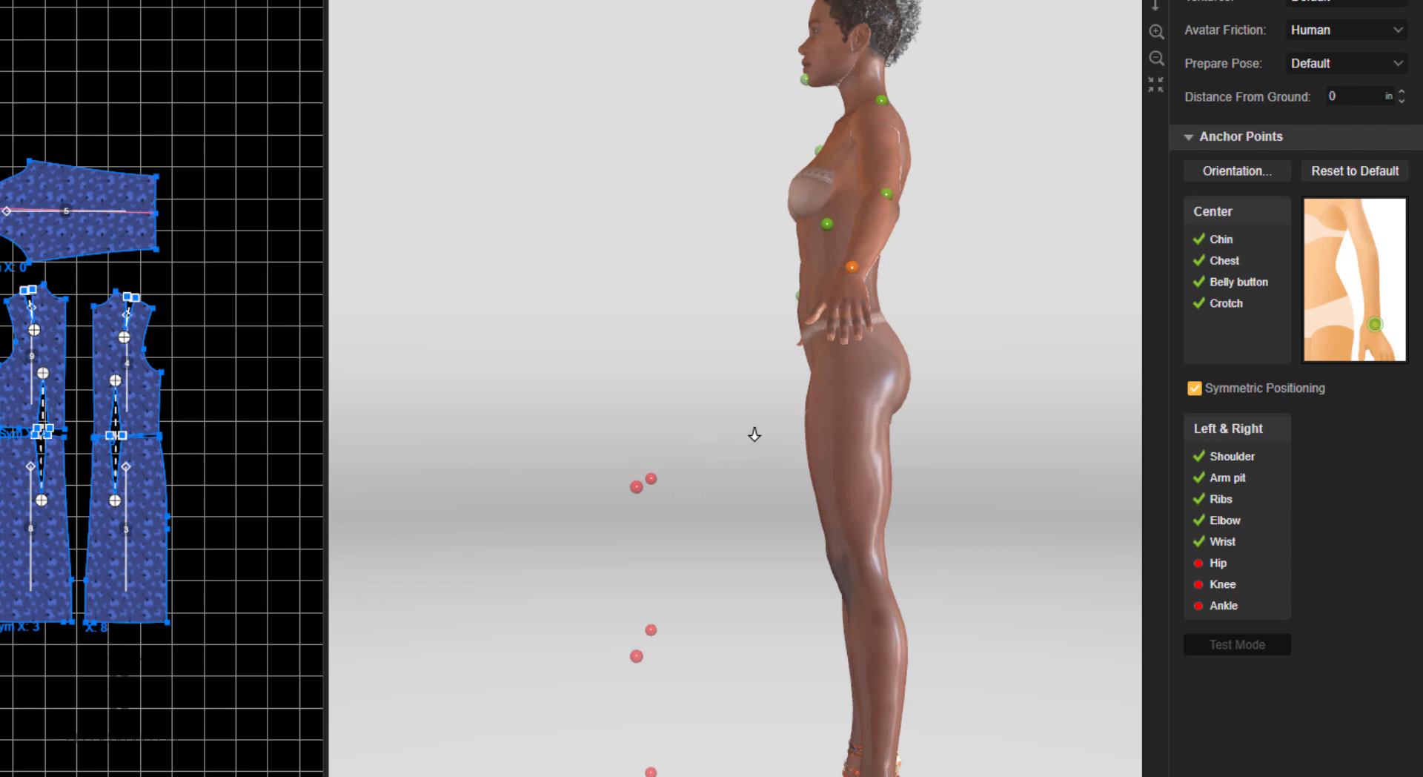
- Try to place the left Hip anchor point on the outer side of the avatar's hip
scroll(756, 433, down, 2)
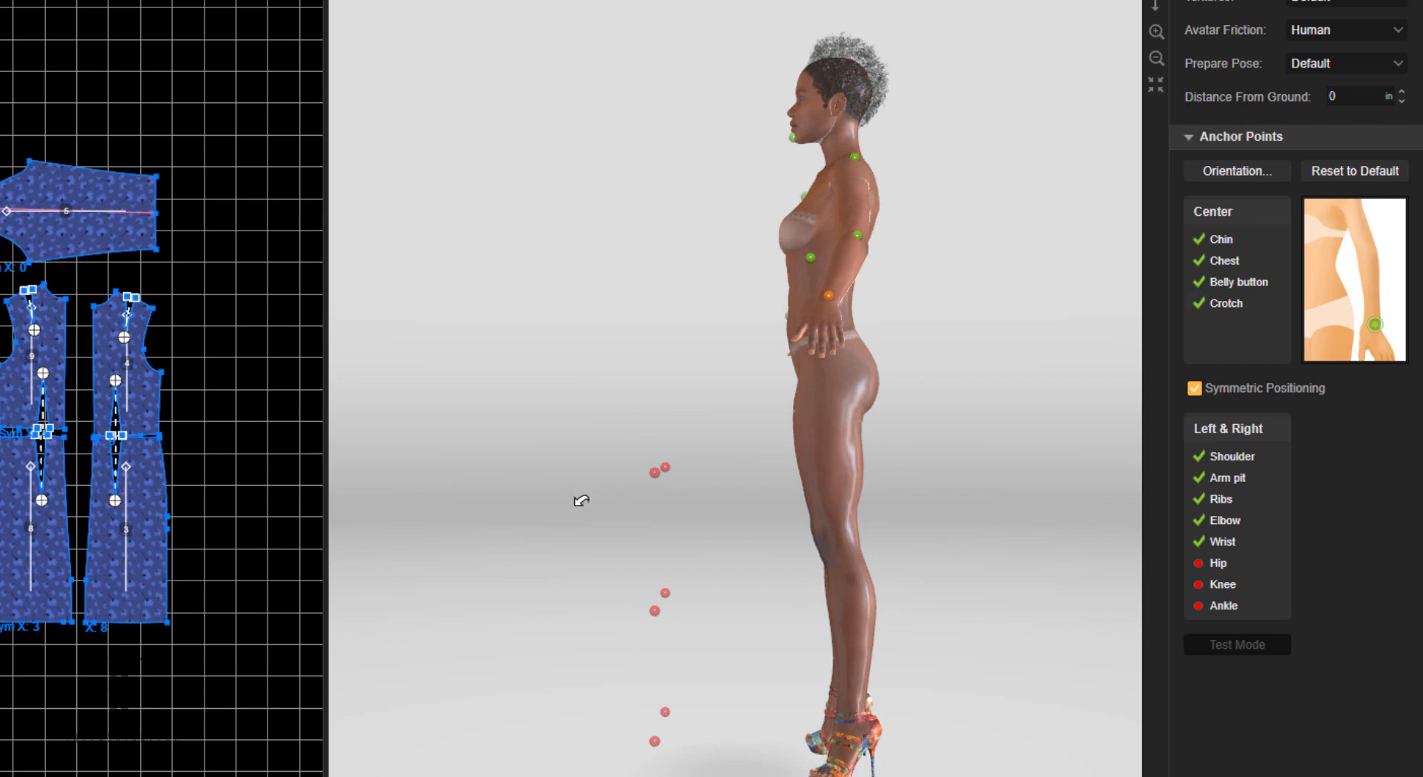
drag(582, 501, 564, 500)
right_drag(565, 500, 730, 423)
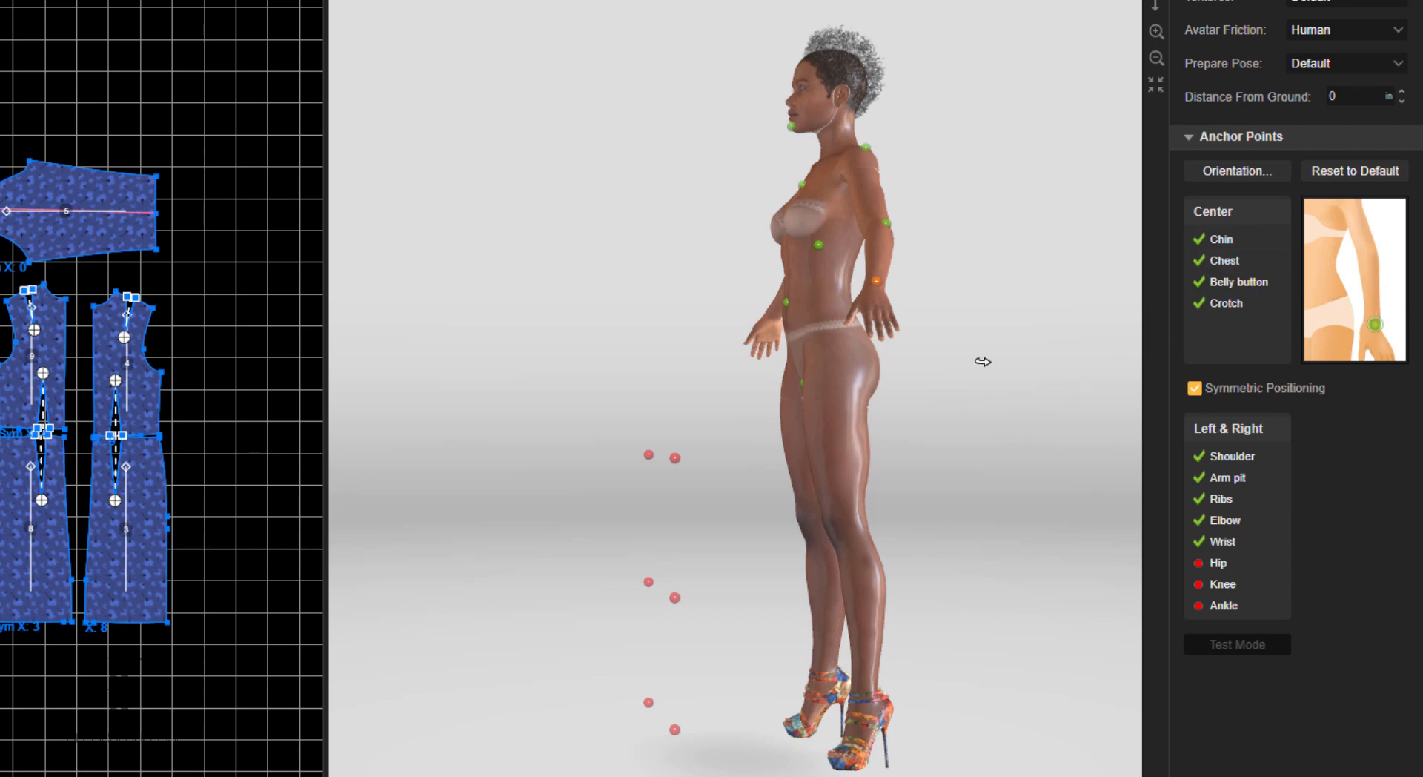
scroll(981, 362, up, 1)
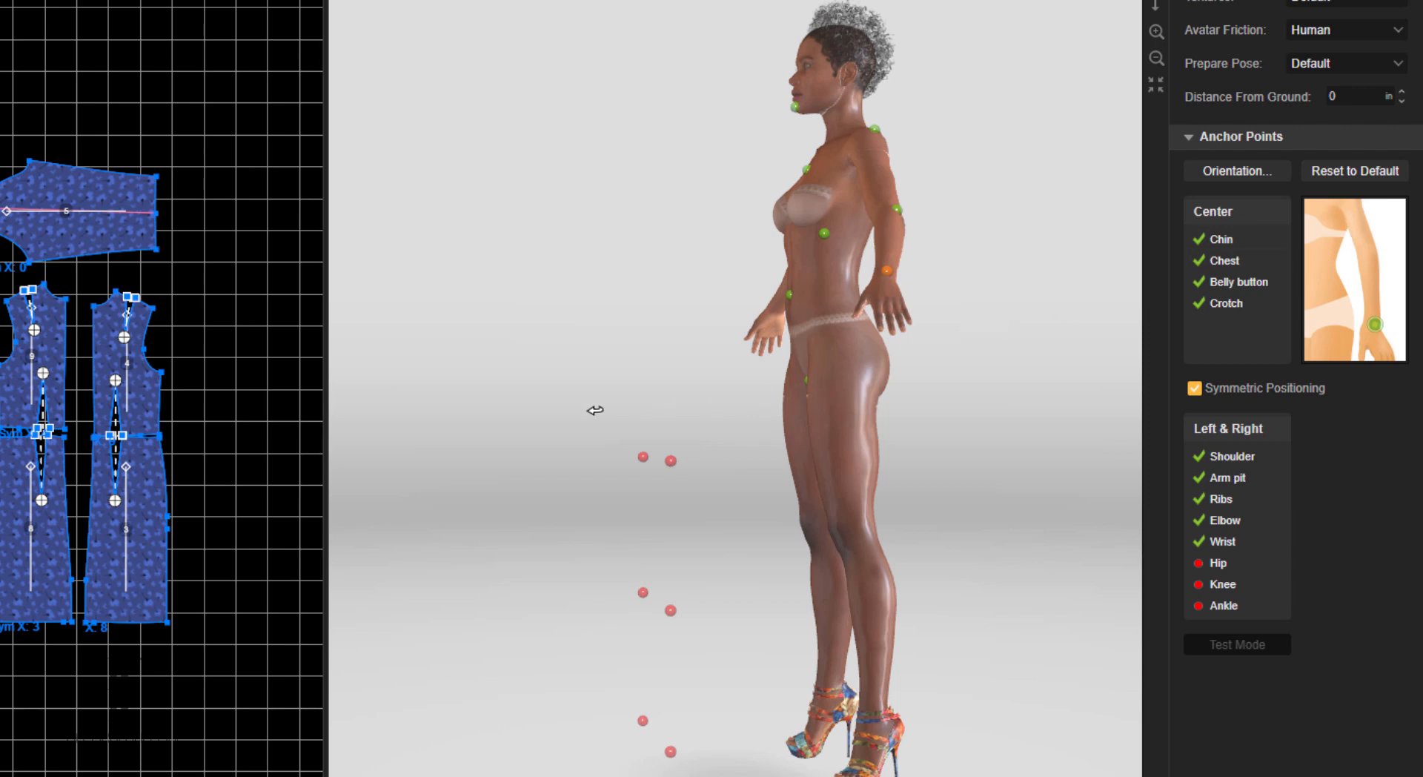
drag(507, 415, 618, 431)
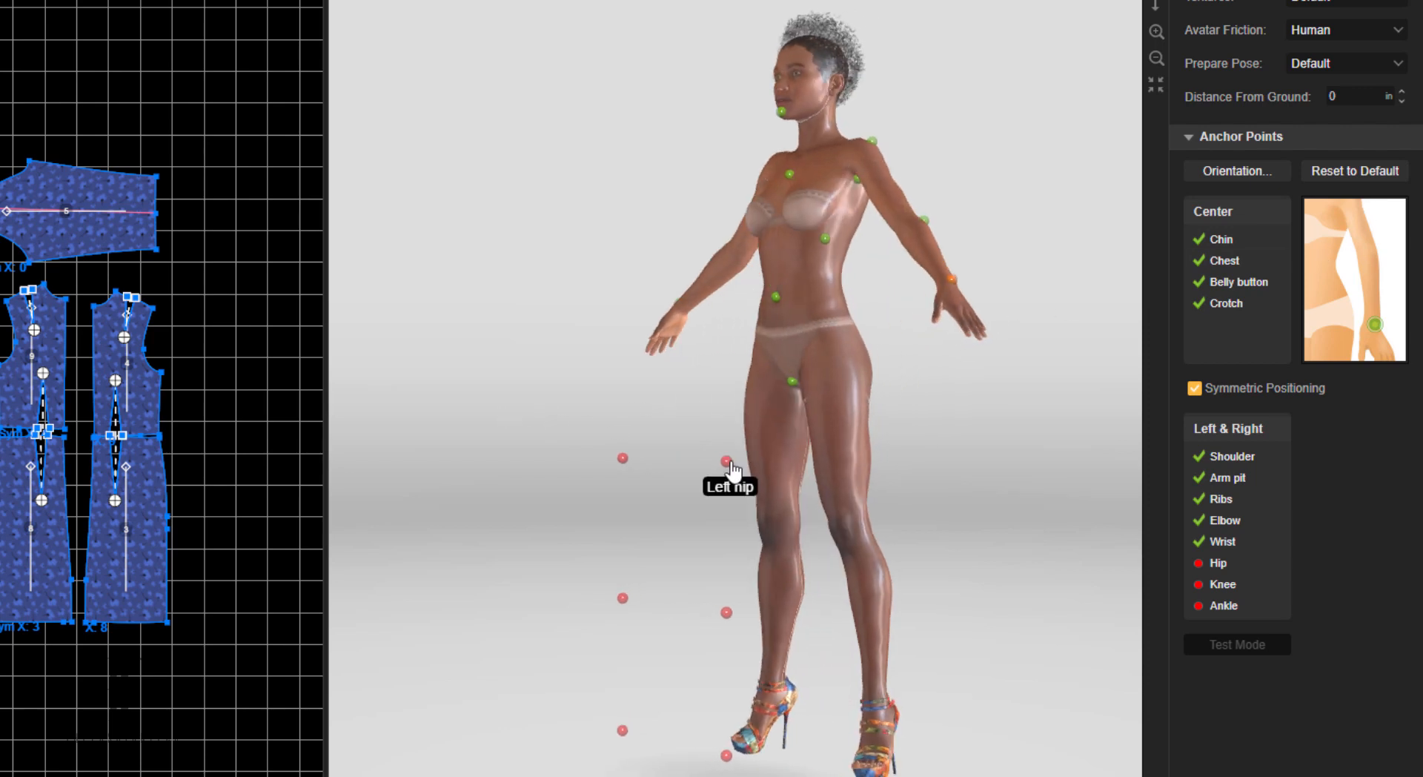
click(856, 343)
- Place the left Knee anchor point on the outer side of the knee and the Ankle point at the ankle above the shoe
click(726, 612)
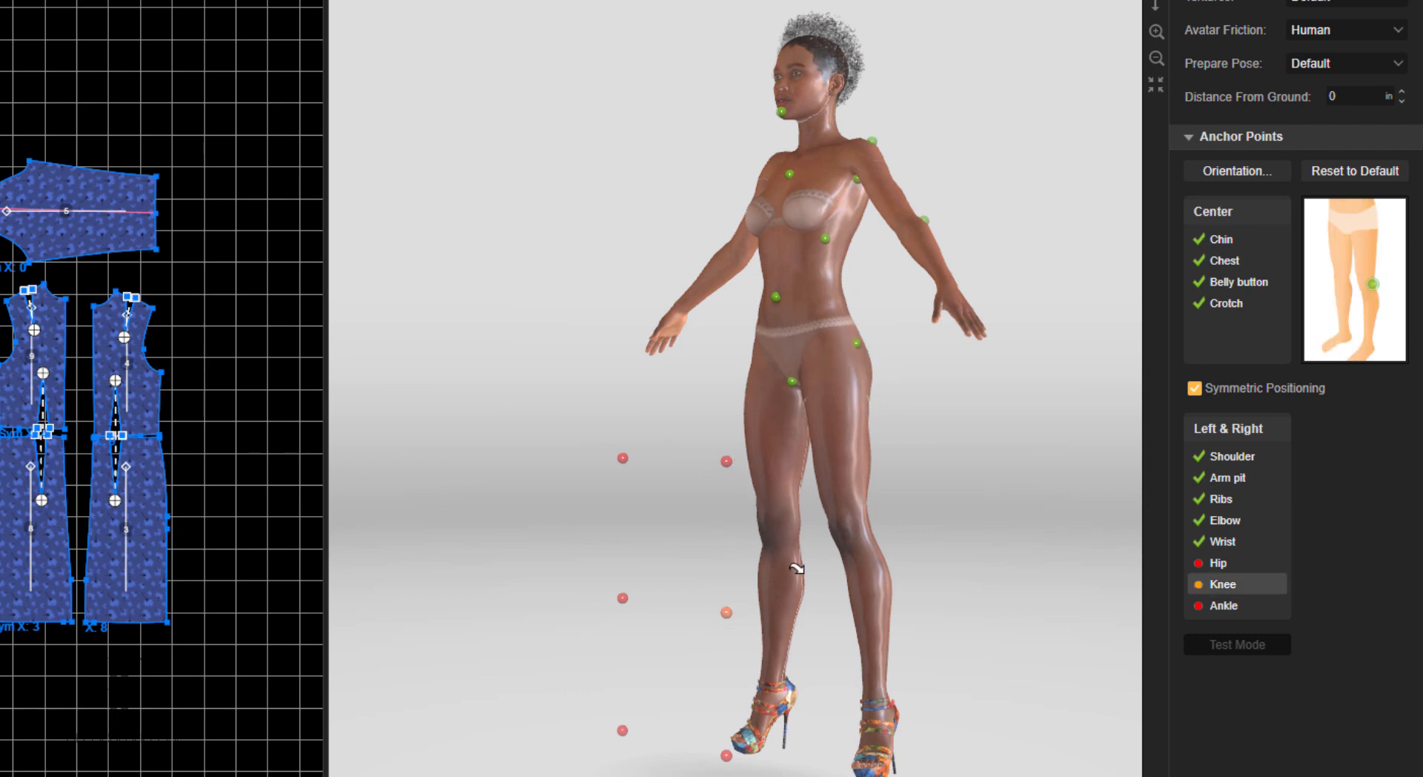
click(866, 525)
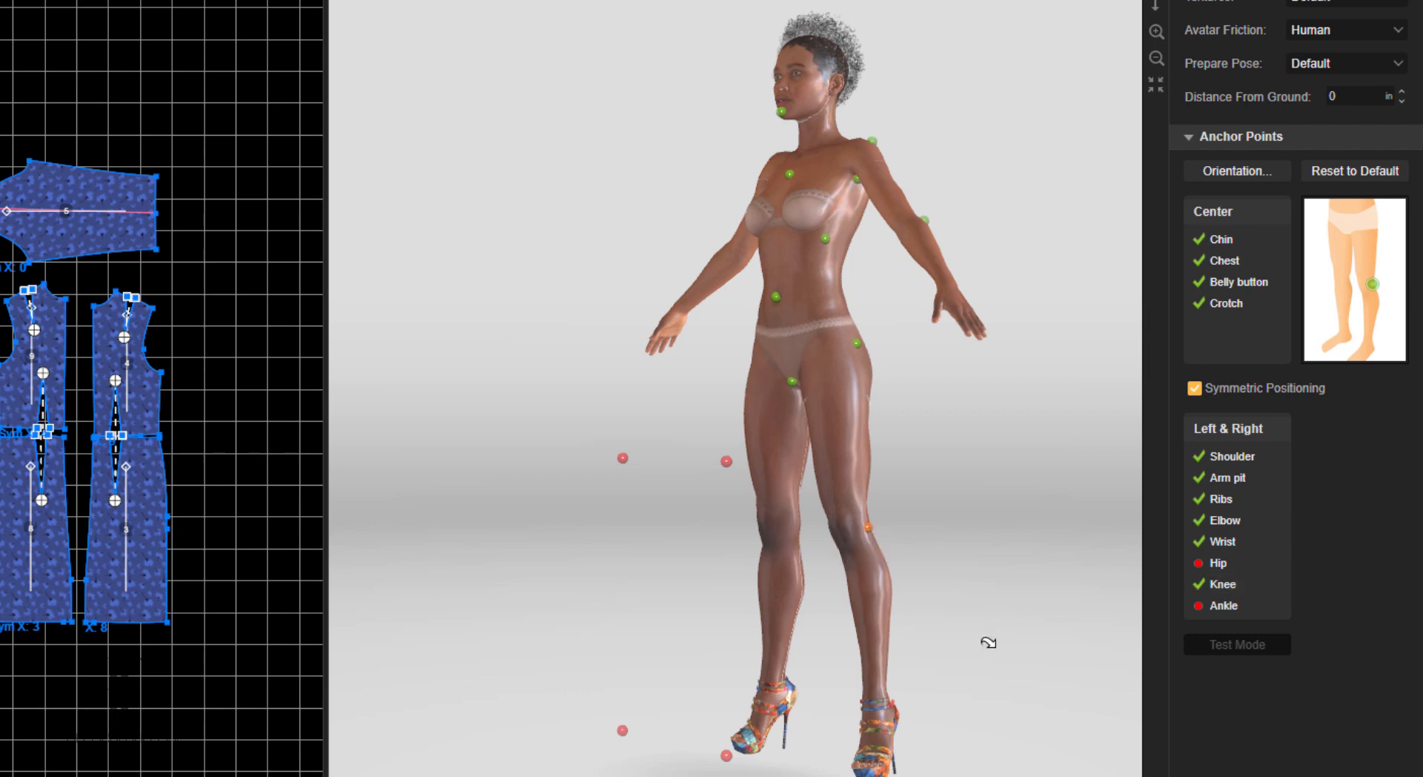
middle_drag(725, 771, 724, 747)
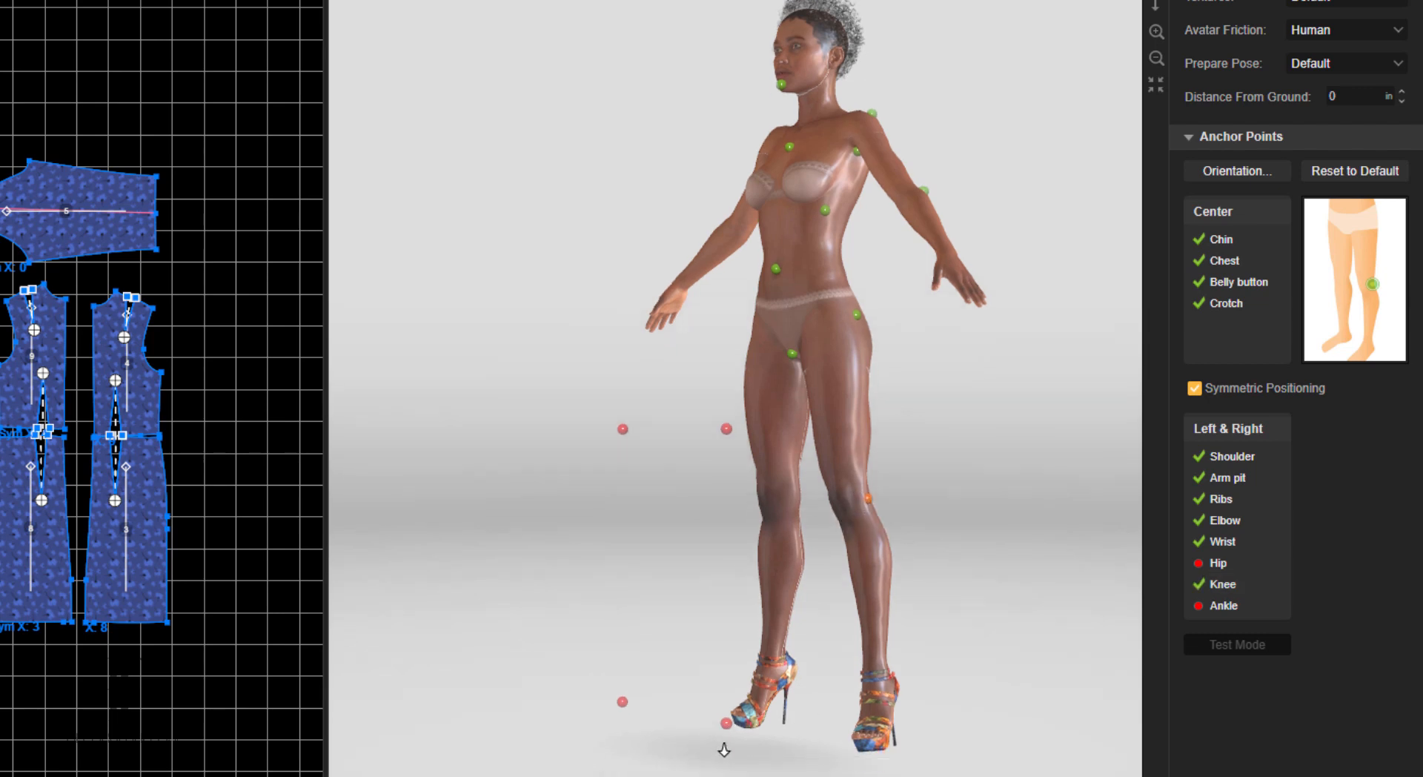
click(881, 678)
drag(988, 645, 994, 637)
right_drag(994, 636, 1001, 591)
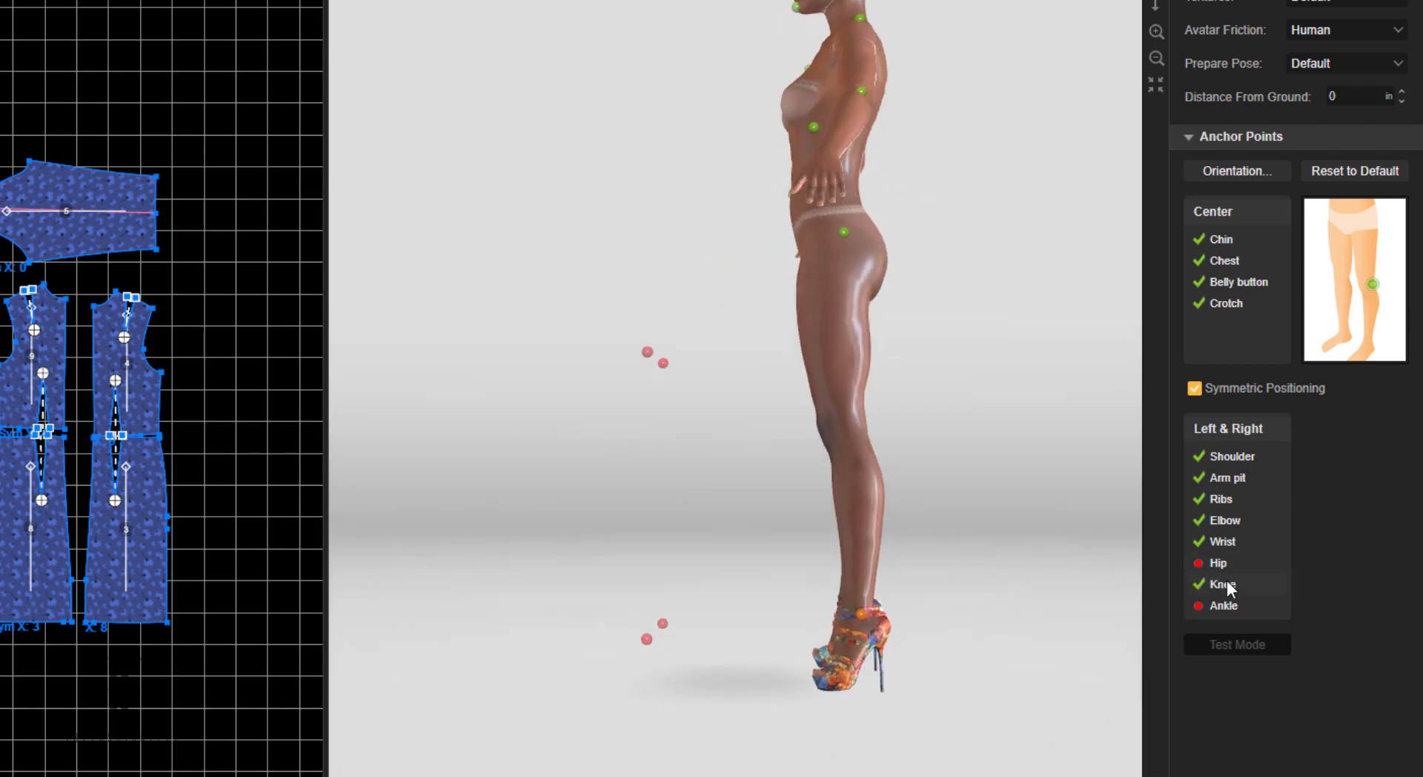
click(842, 425)
click(646, 641)
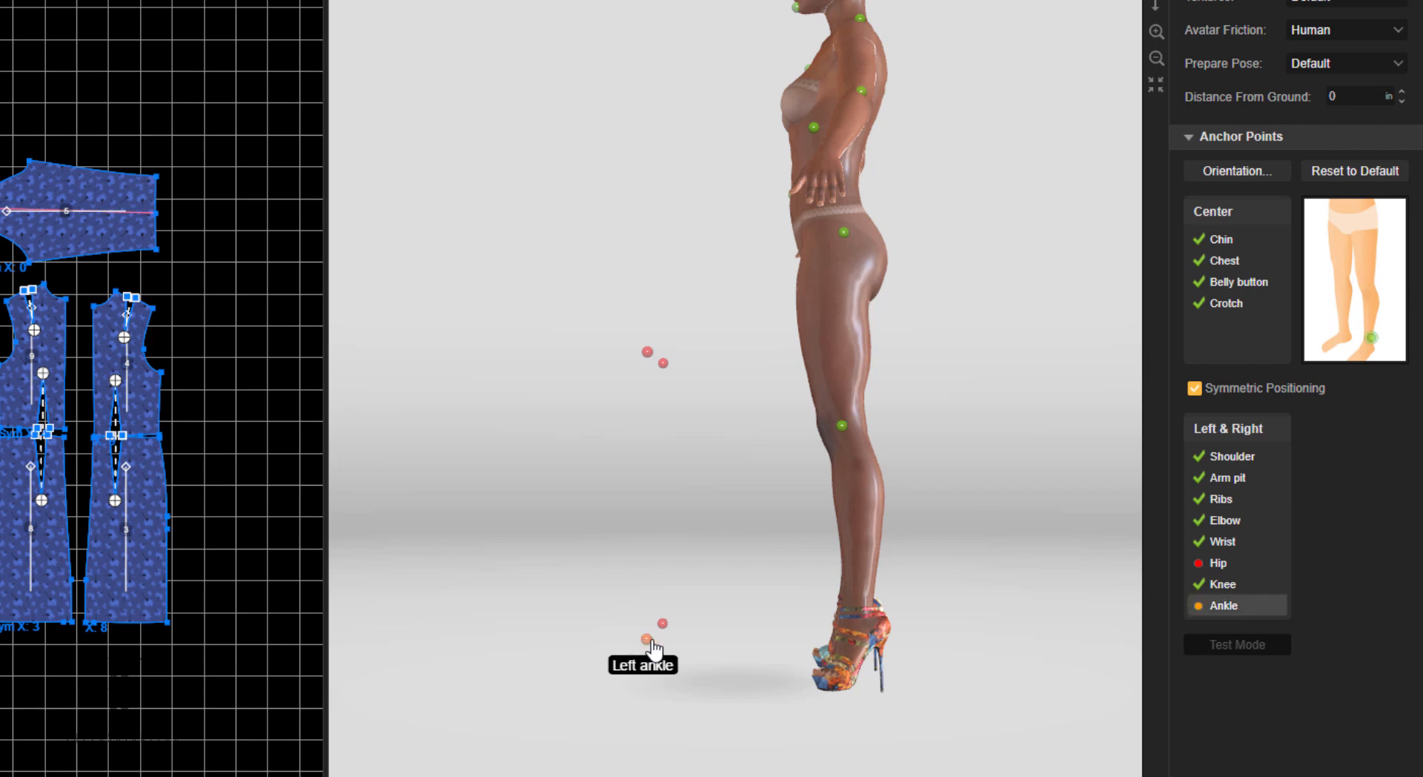
click(851, 608)
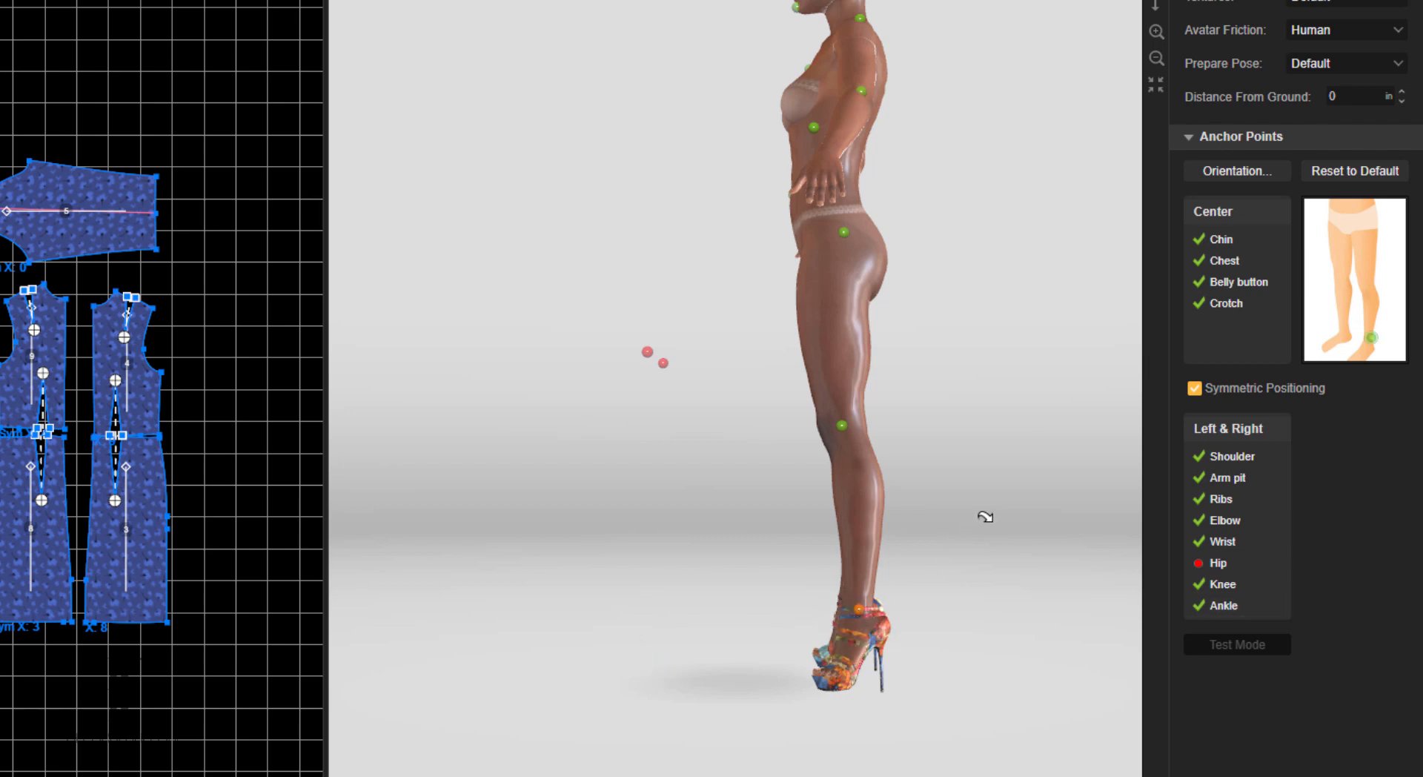
- Move the misplaced left Wrist anchor point from the hip back onto the avatar's wrist
drag(985, 515, 986, 511)
drag(620, 244, 579, 260)
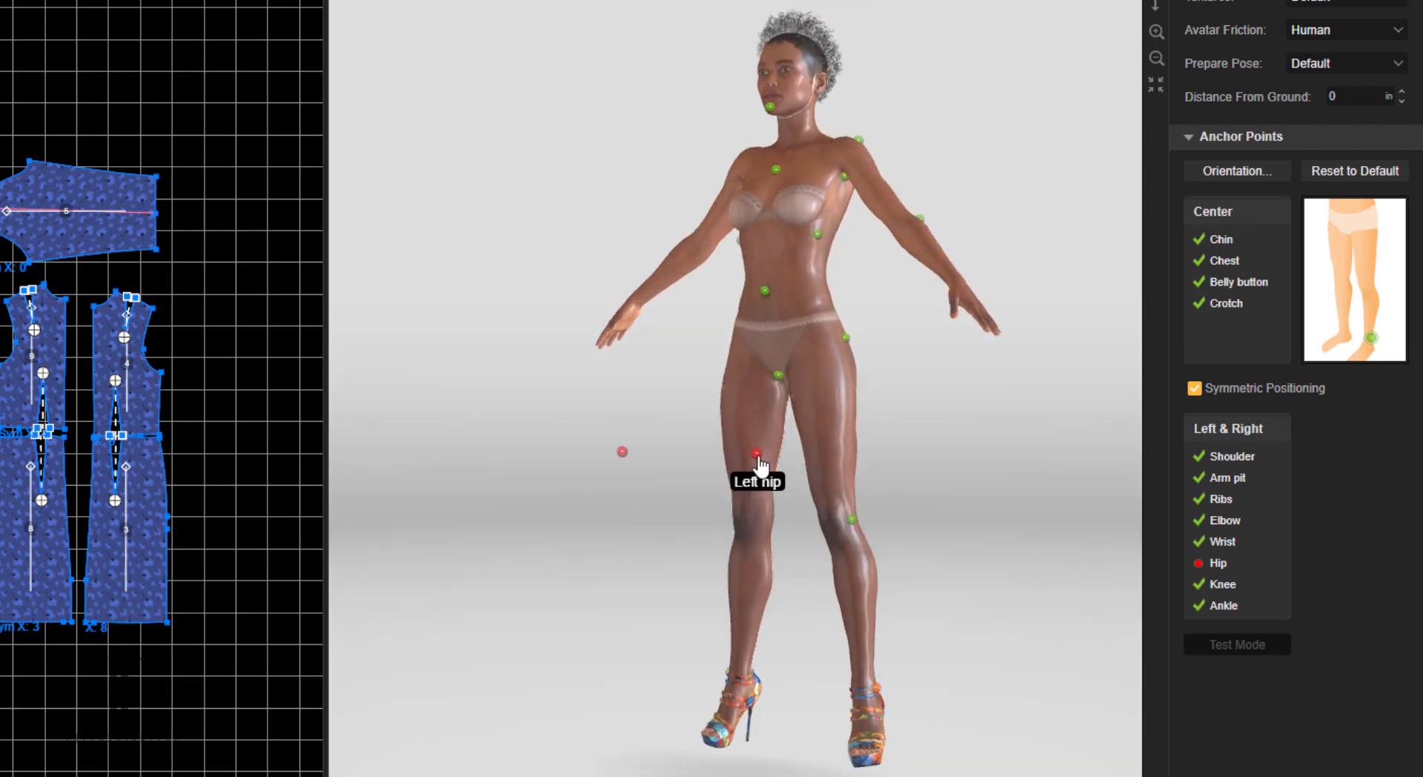
click(847, 342)
drag(848, 343, 954, 280)
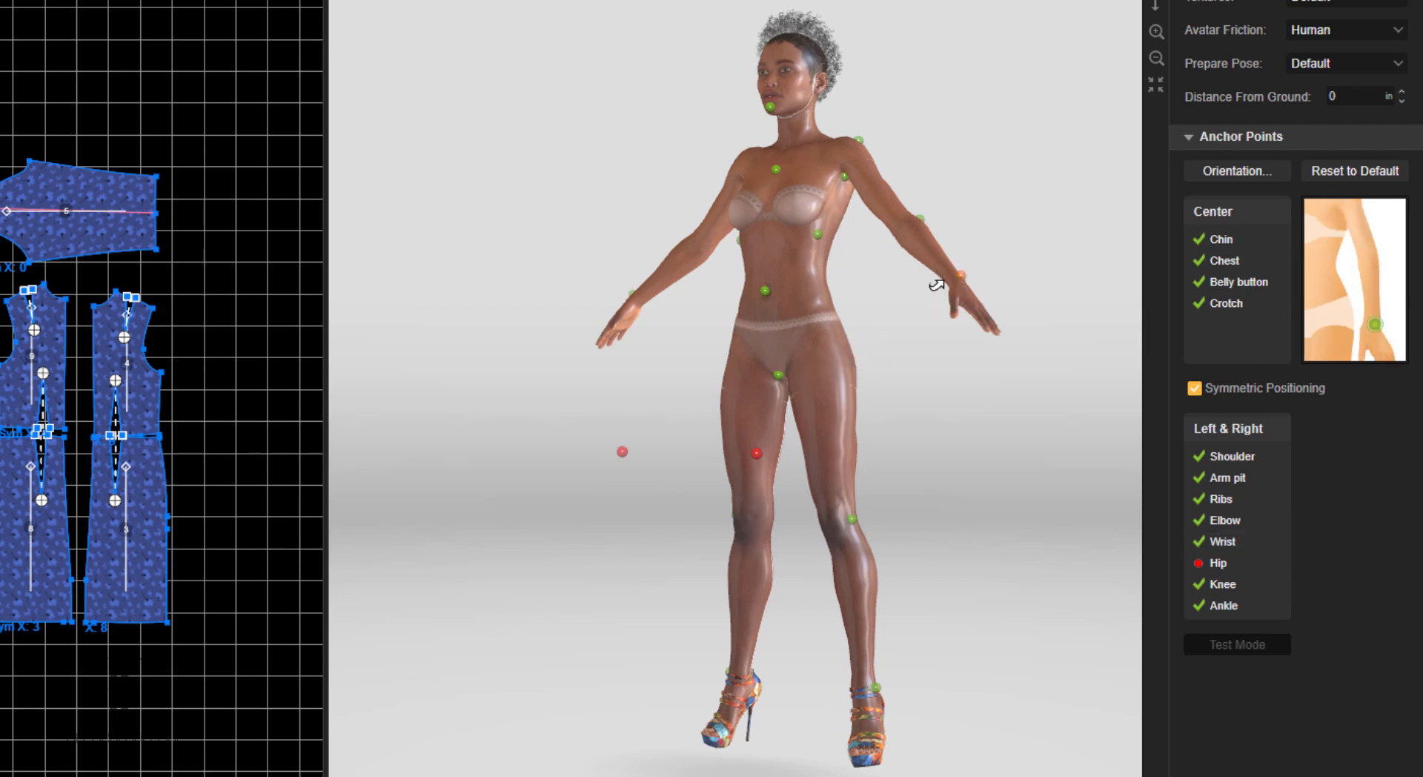
- Place the left Hip anchor point on the outer side of the hip, just below the waistband of the briefs
click(757, 456)
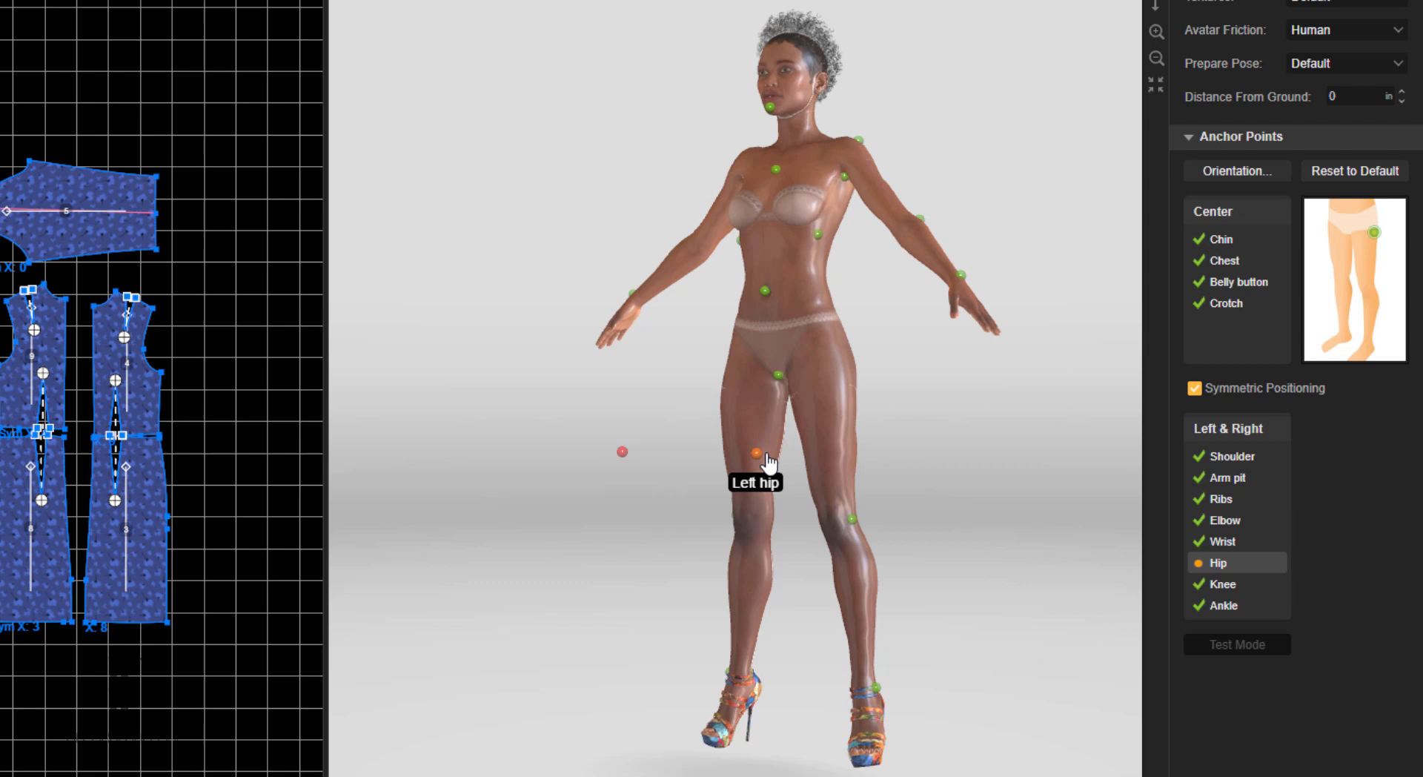
click(829, 337)
drag(994, 410, 994, 410)
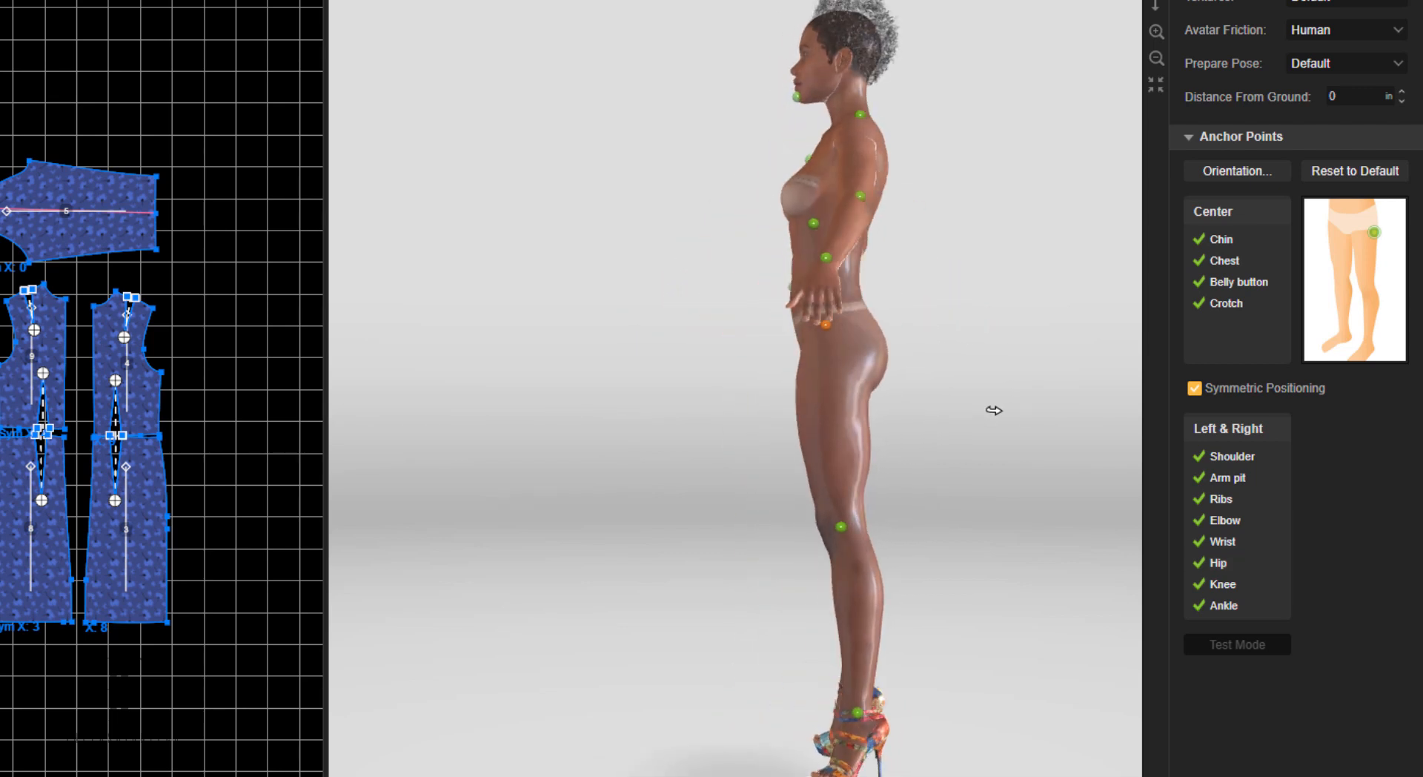
click(828, 339)
drag(972, 282, 970, 280)
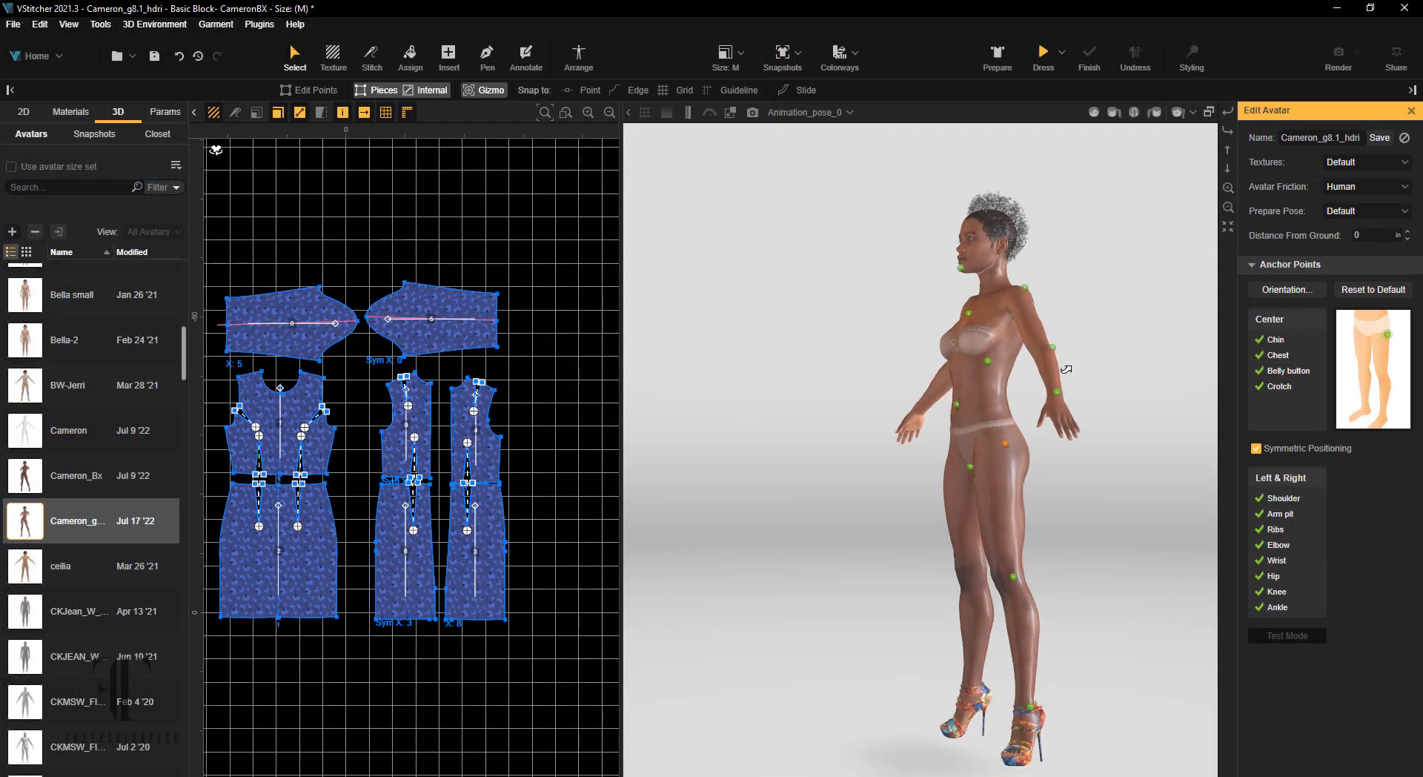
- Adjust the left Wrist anchor point at the wrist in side view, and save the edited avatar
drag(1119, 373, 1121, 373)
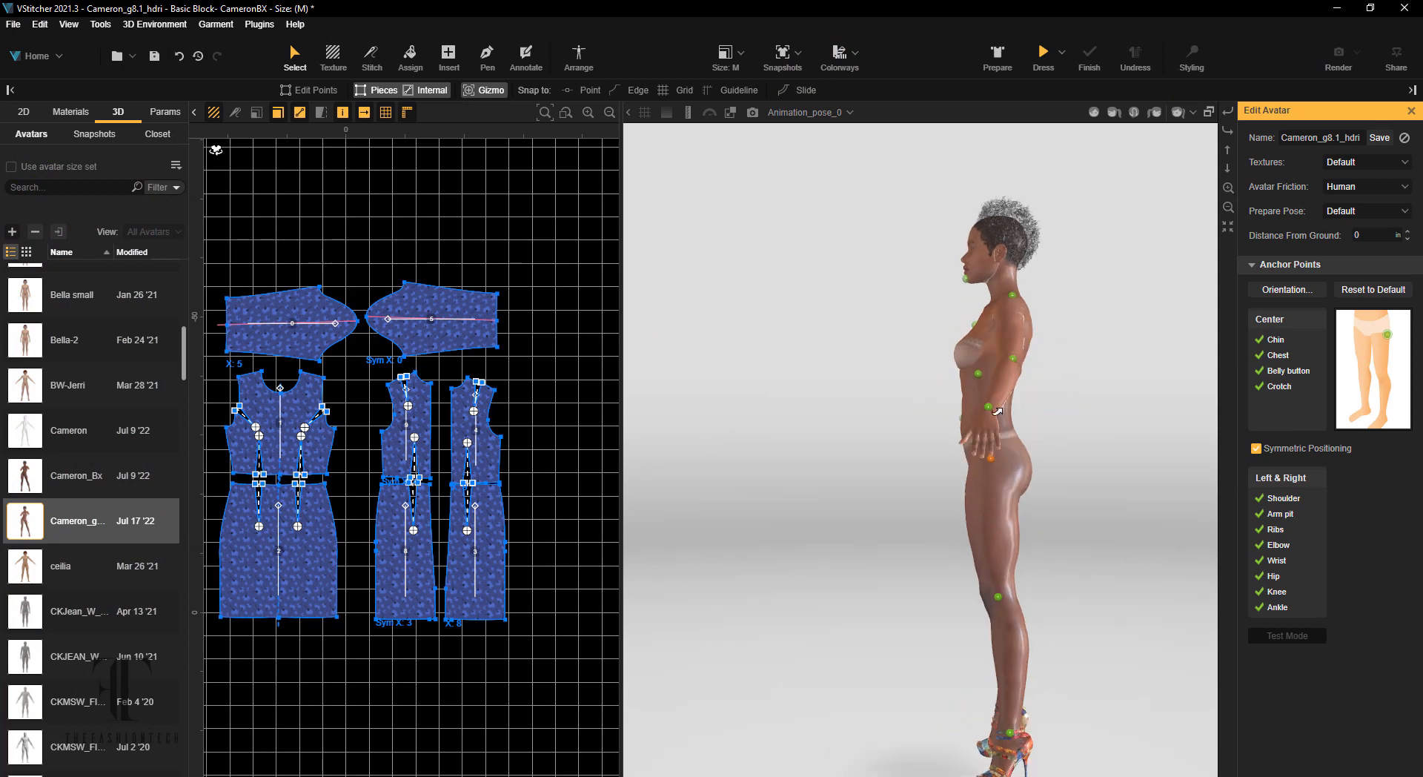
click(989, 414)
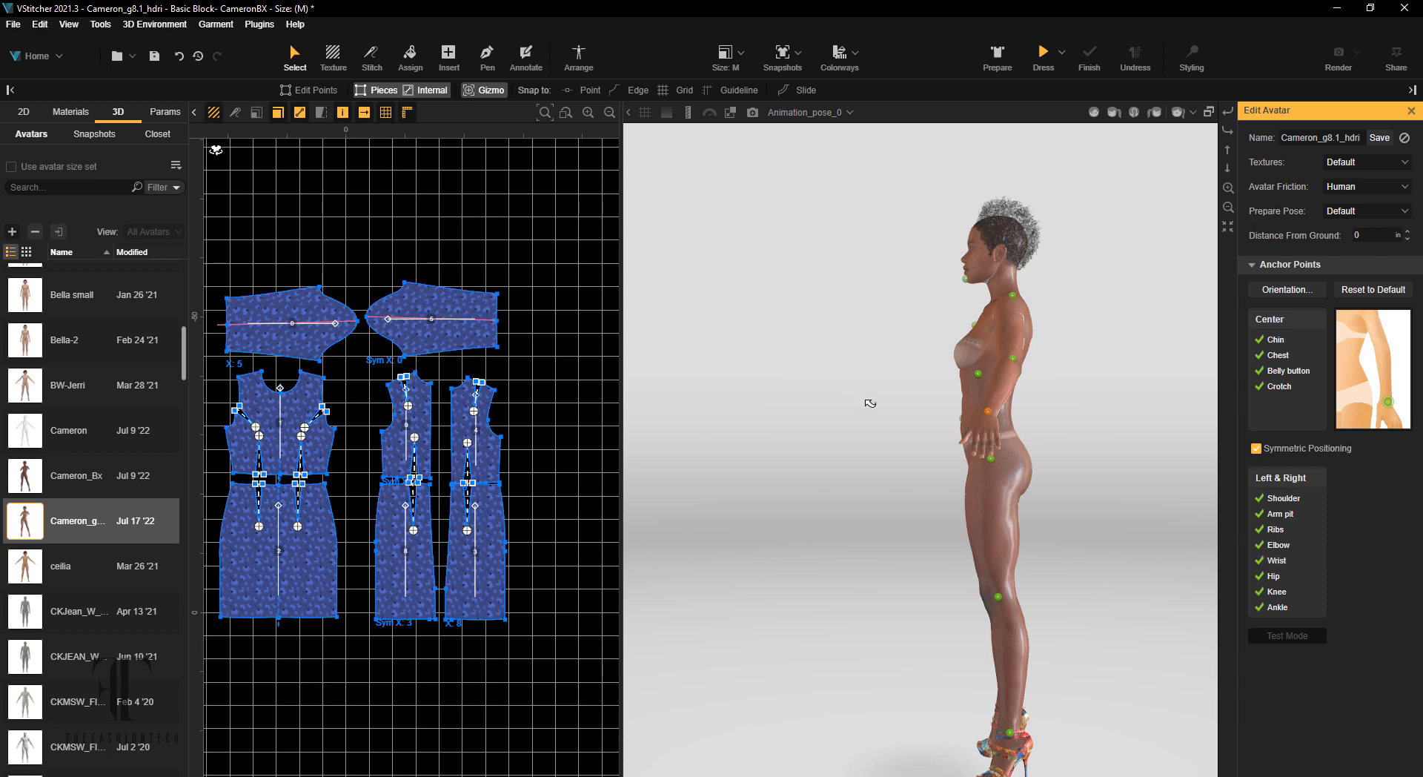
drag(832, 394, 1086, 453)
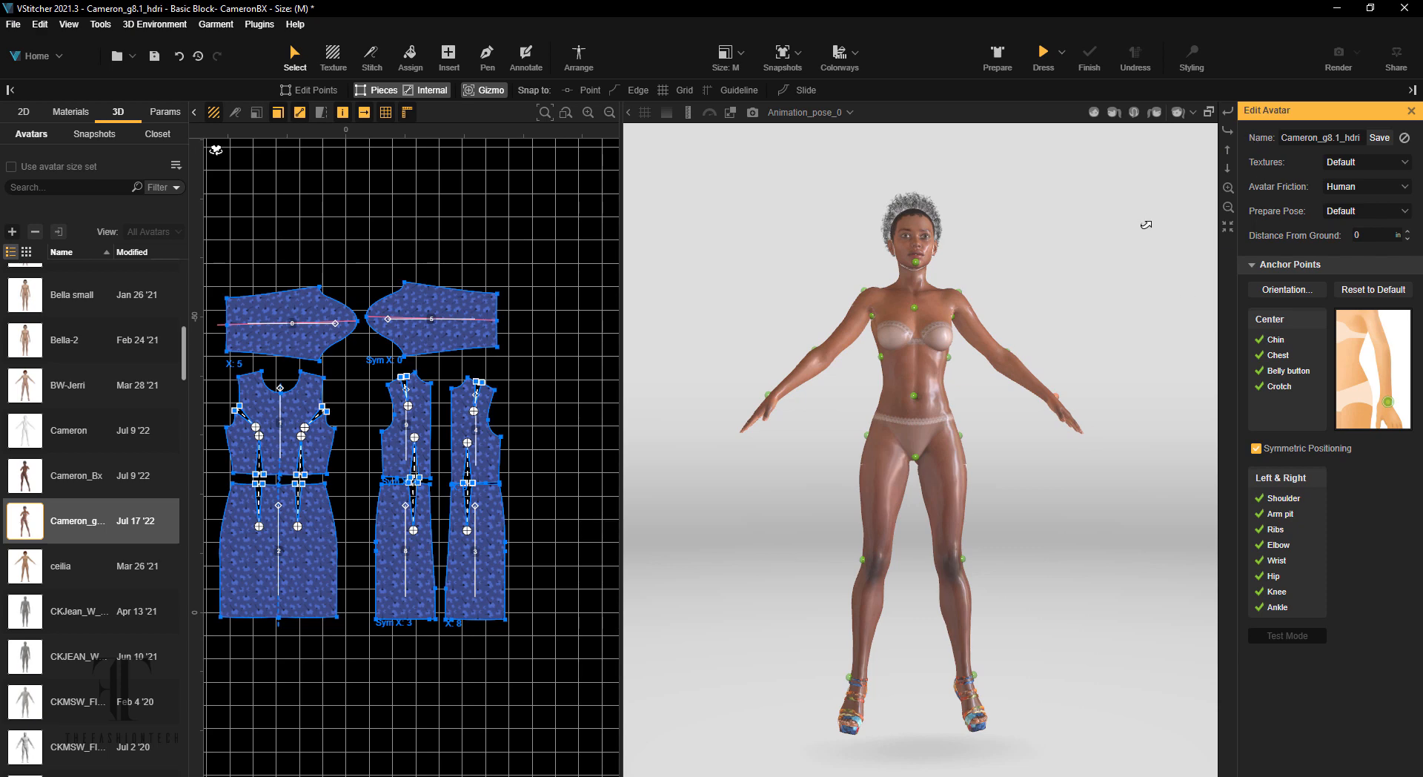
click(1373, 139)
click(1411, 110)
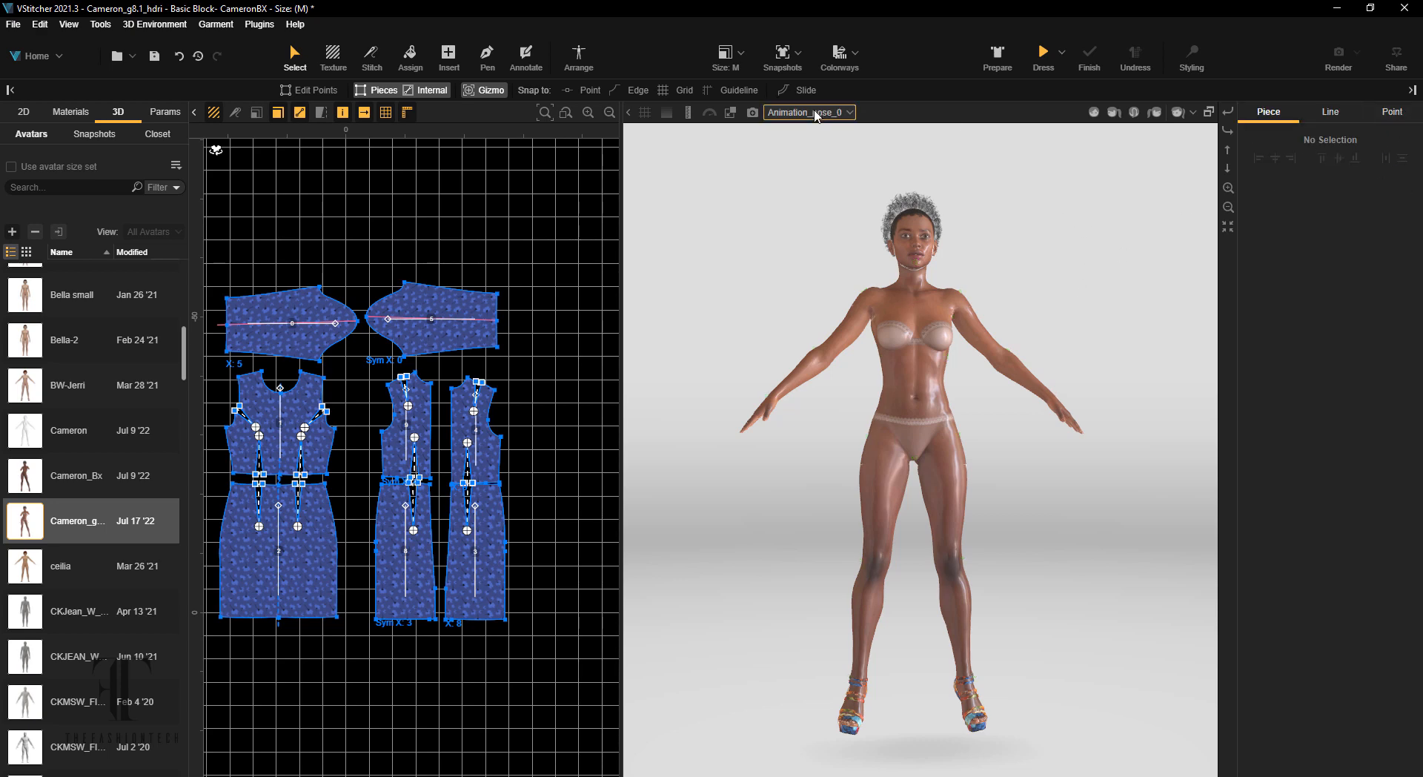
- Preview the avatar in Animation_pose_9, Animation_pose_7, Animation_pose_6 and Animation_pose_5
click(815, 112)
scroll(772, 267, down, 5)
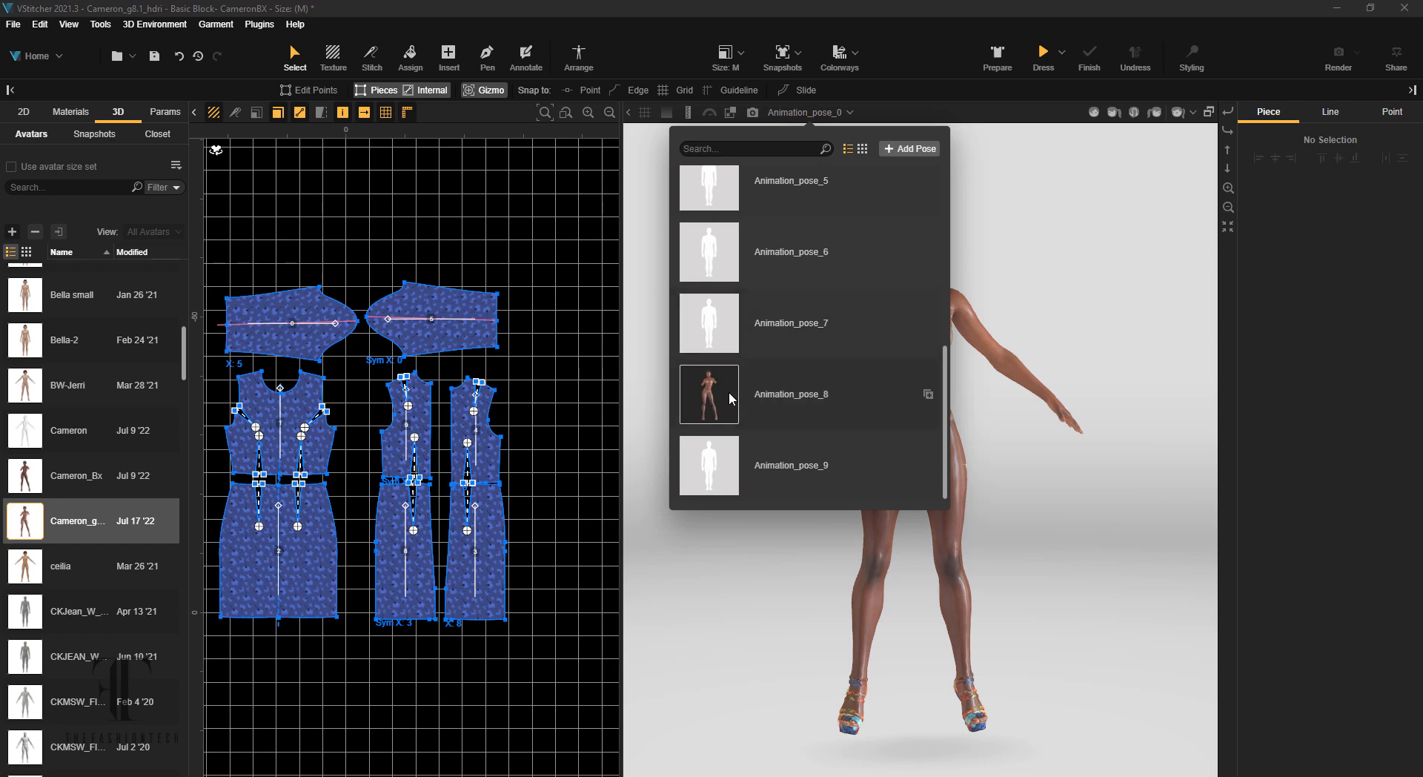
click(718, 468)
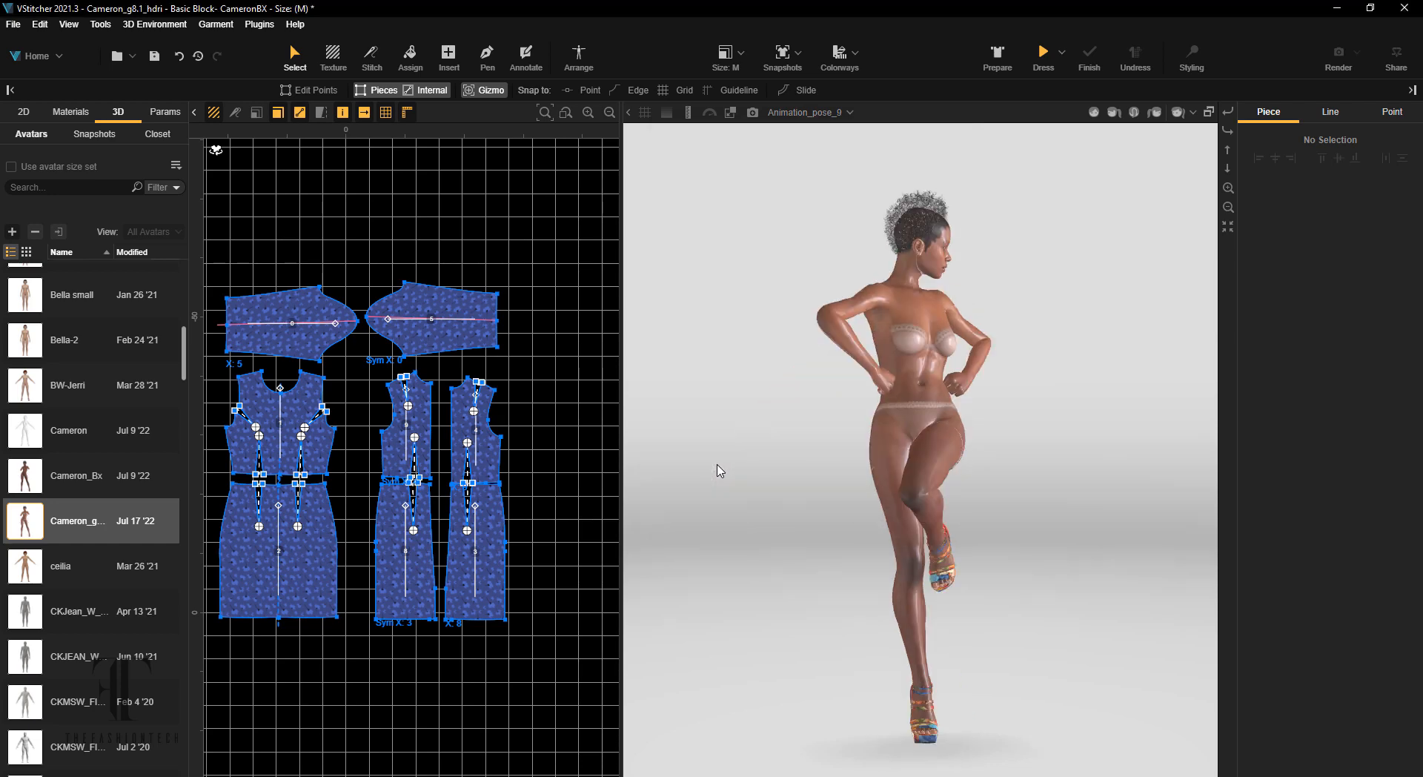
click(809, 112)
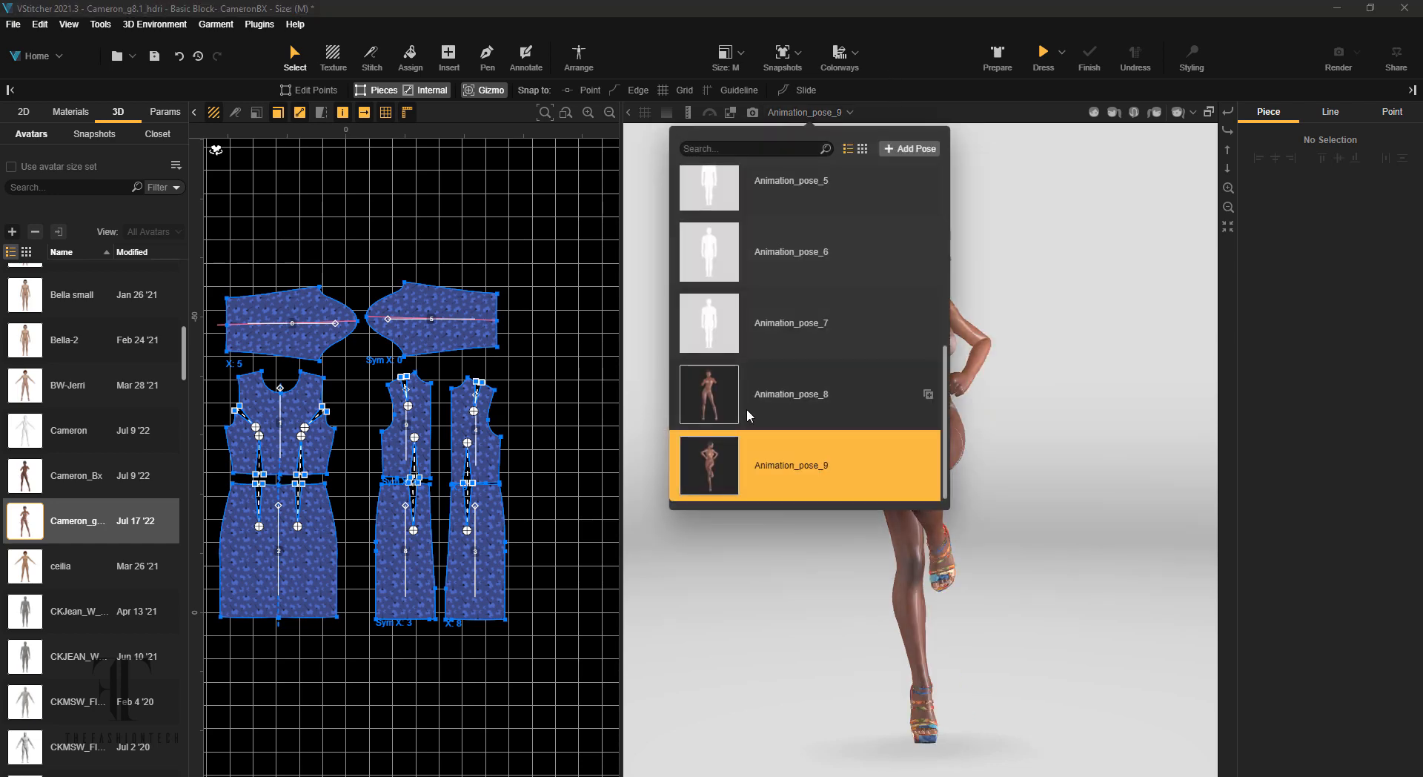
click(707, 309)
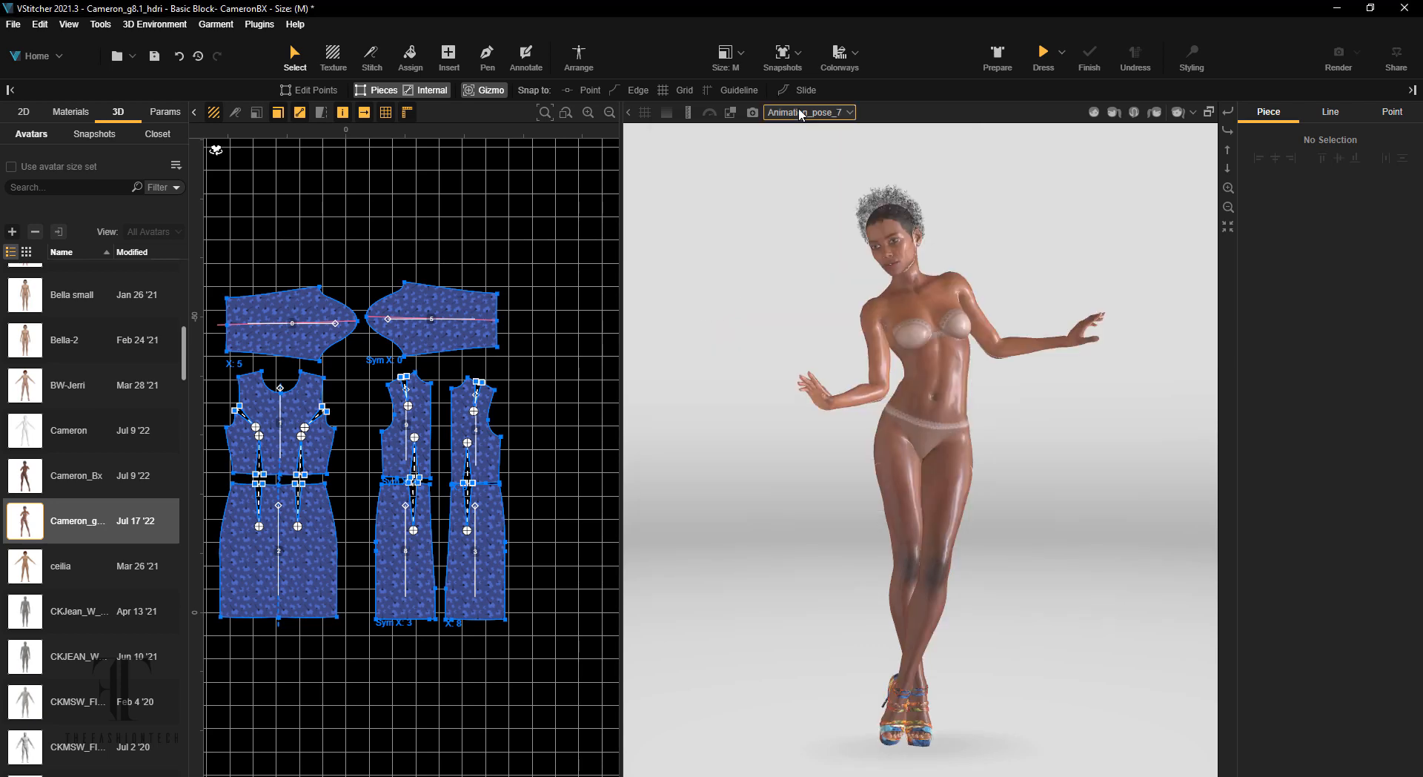
click(808, 112)
click(718, 274)
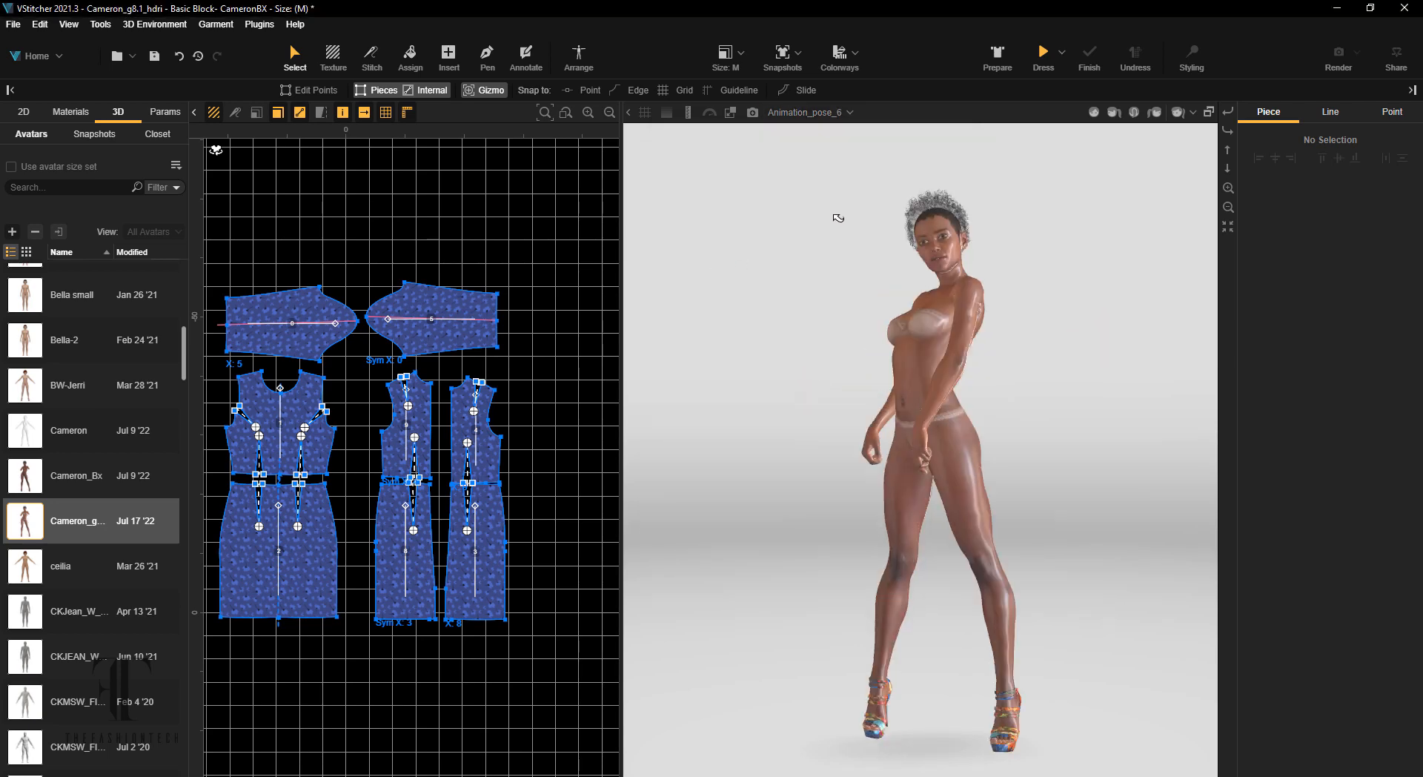
click(835, 111)
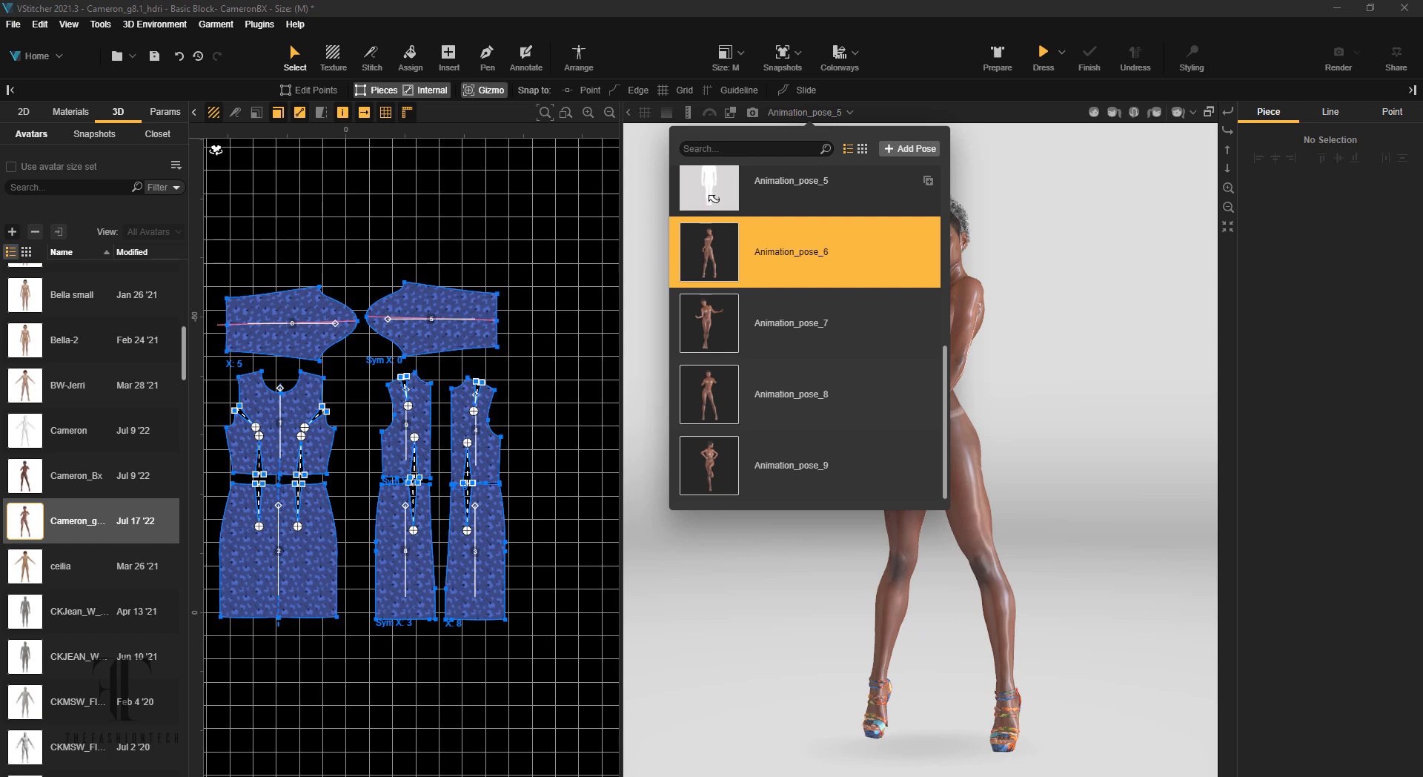
click(714, 200)
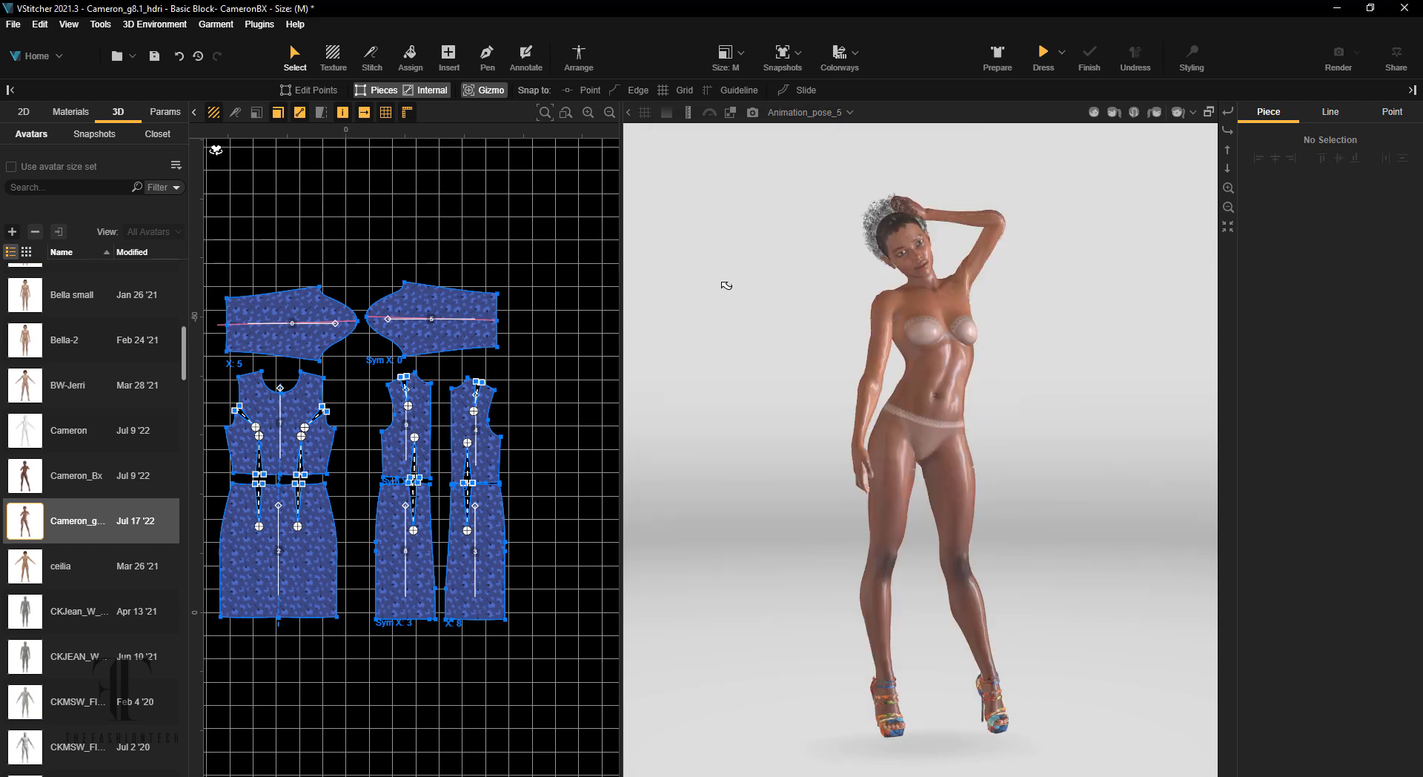
- Preview the avatar in Animation_pose_1, Animation_pose_2, Animation_pose_3 and Animation_pose_4
click(826, 111)
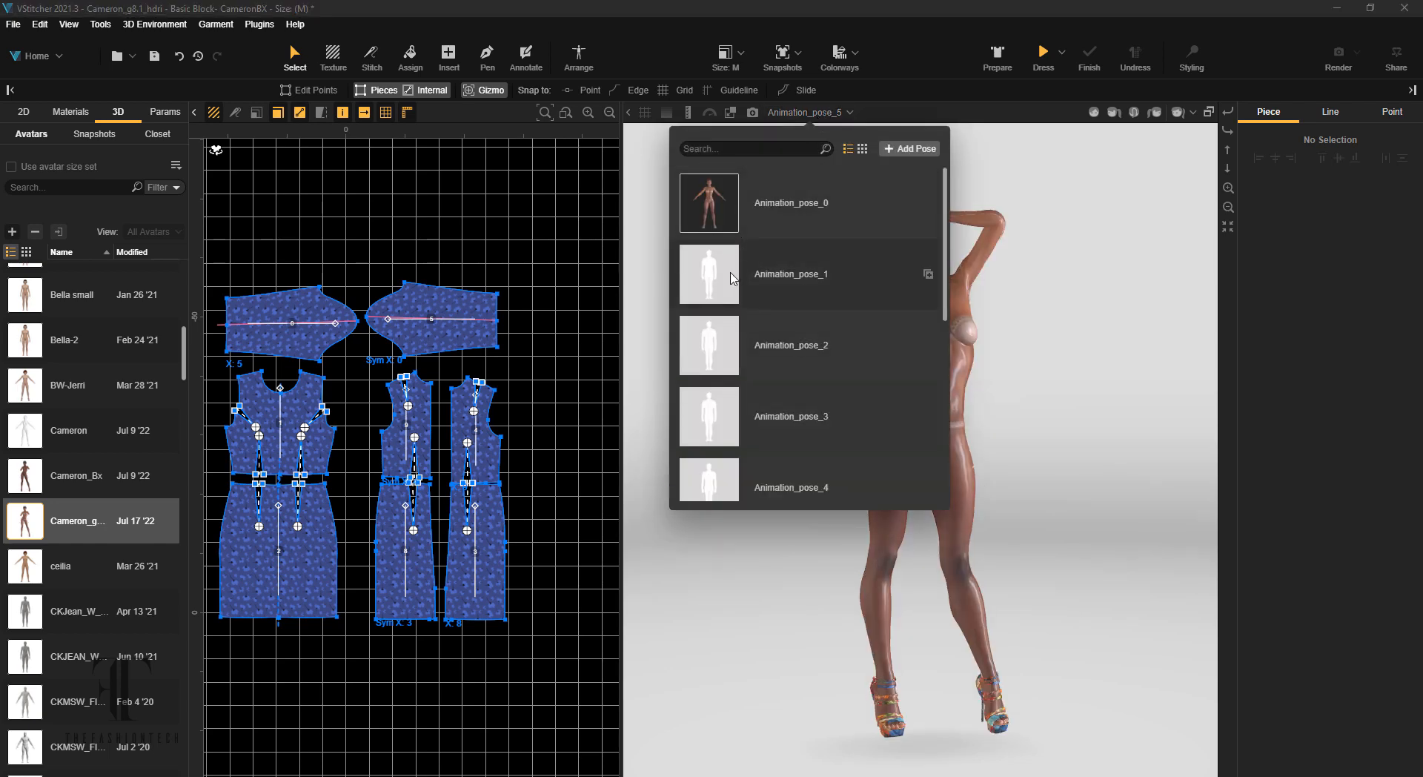
click(732, 279)
click(812, 112)
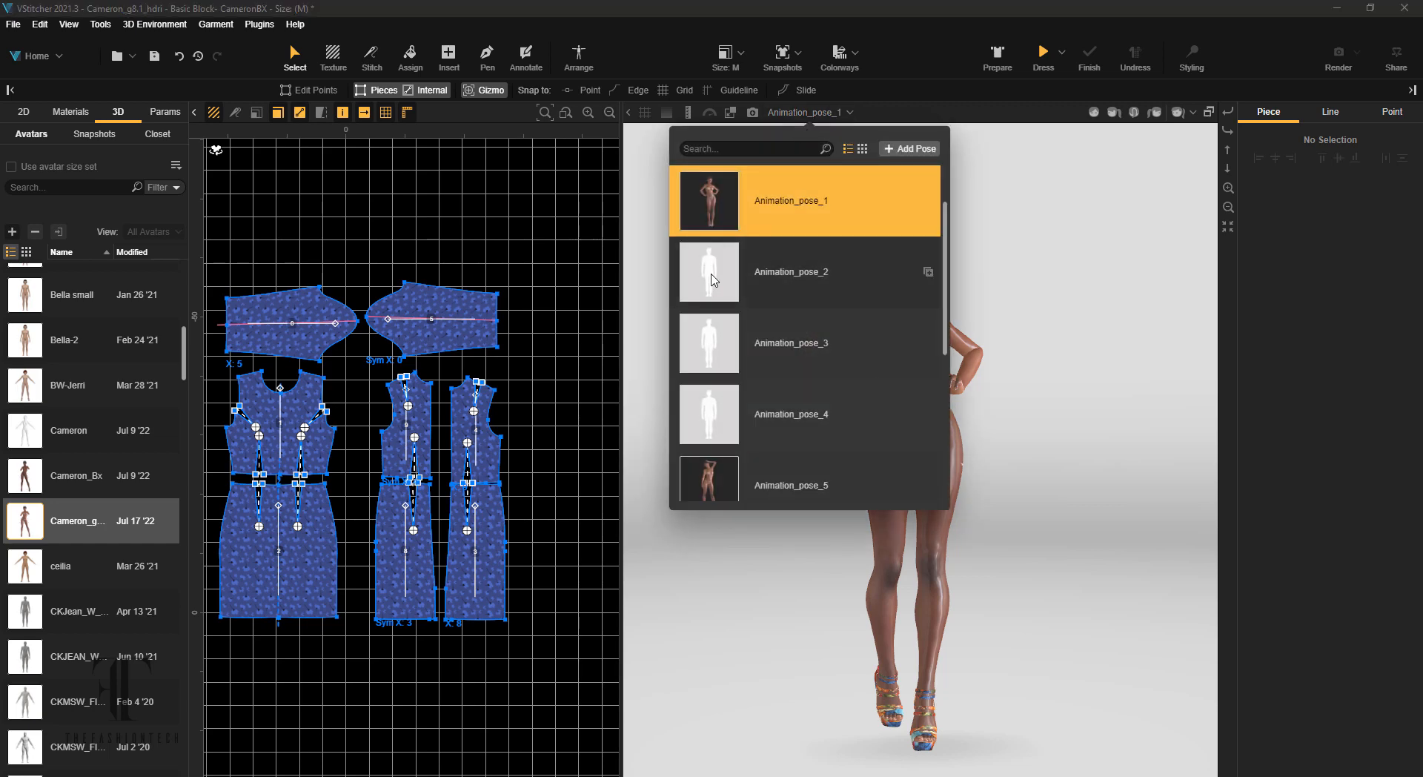
click(712, 280)
click(808, 112)
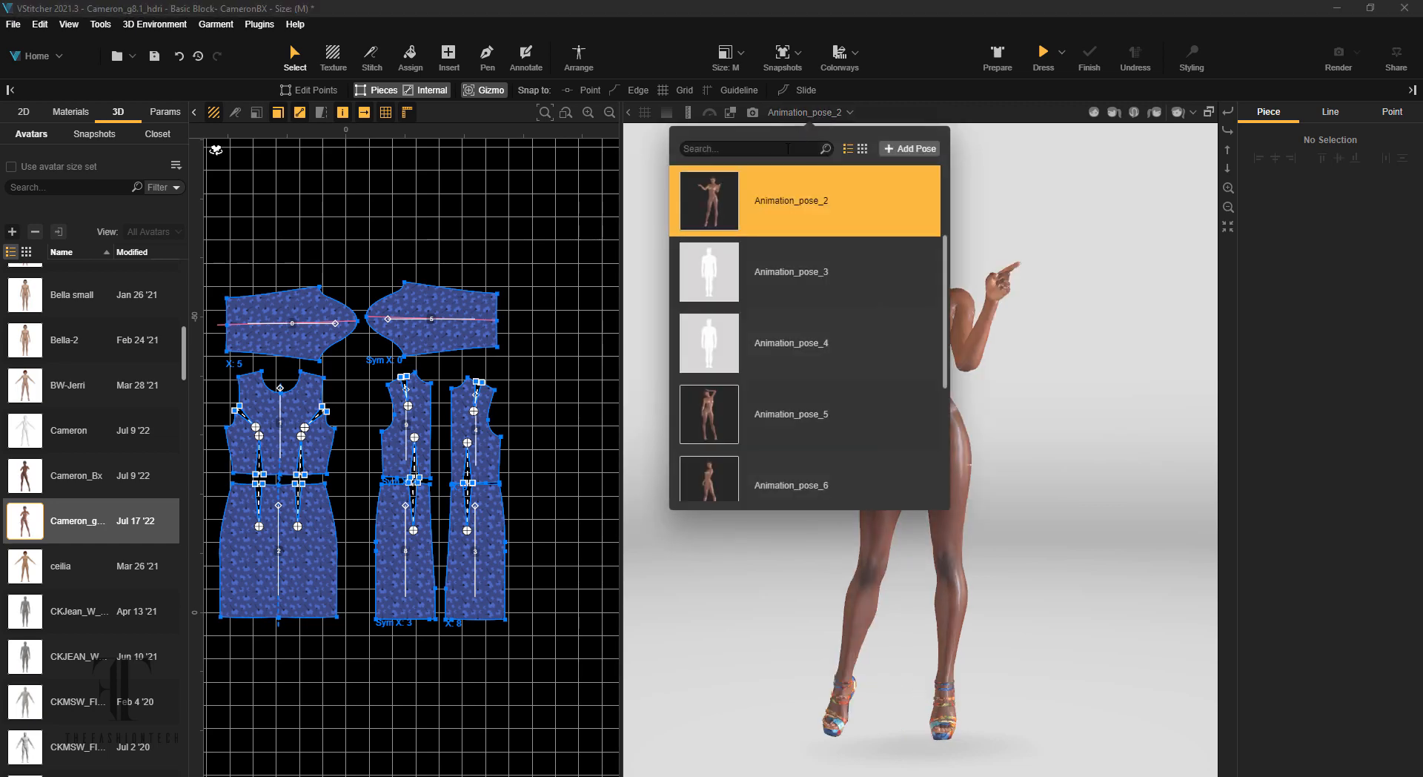
click(725, 280)
click(812, 113)
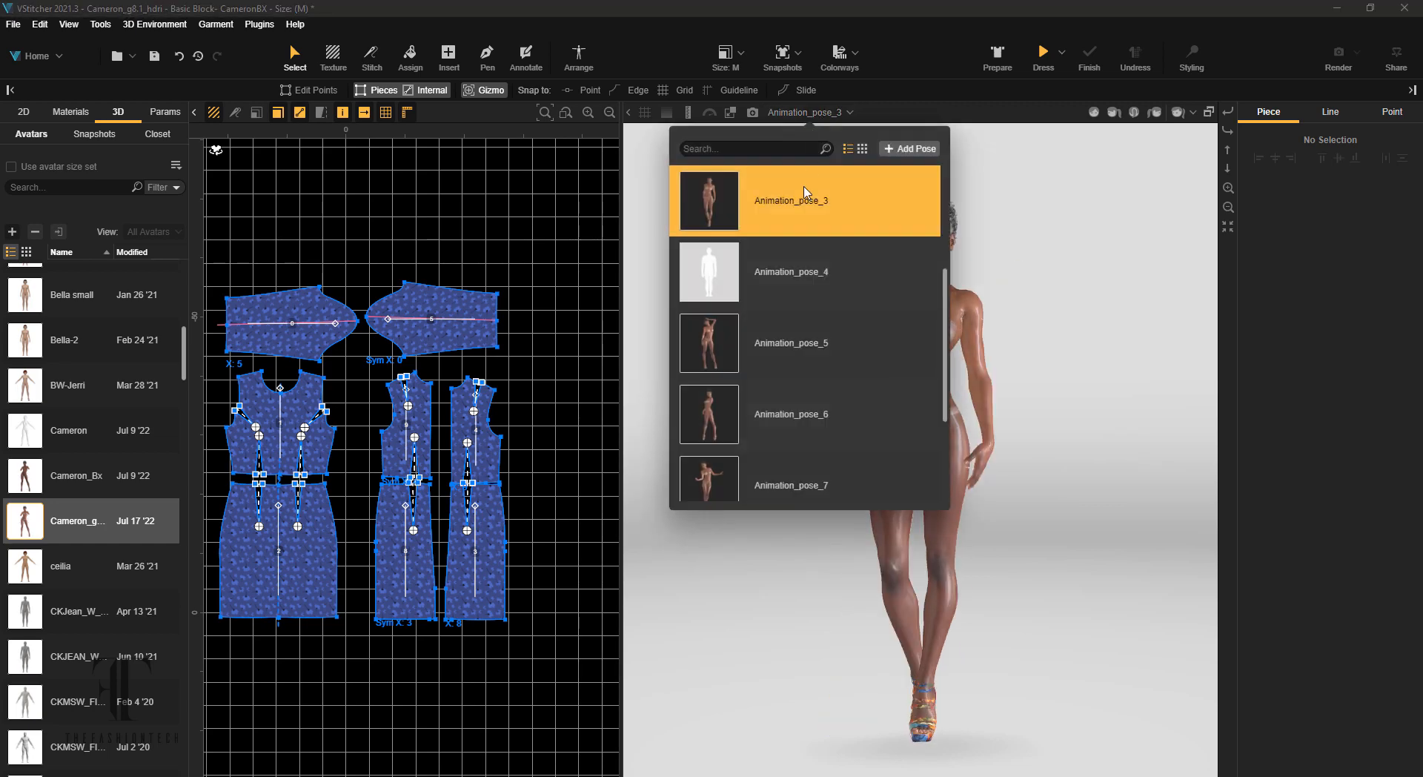
click(726, 279)
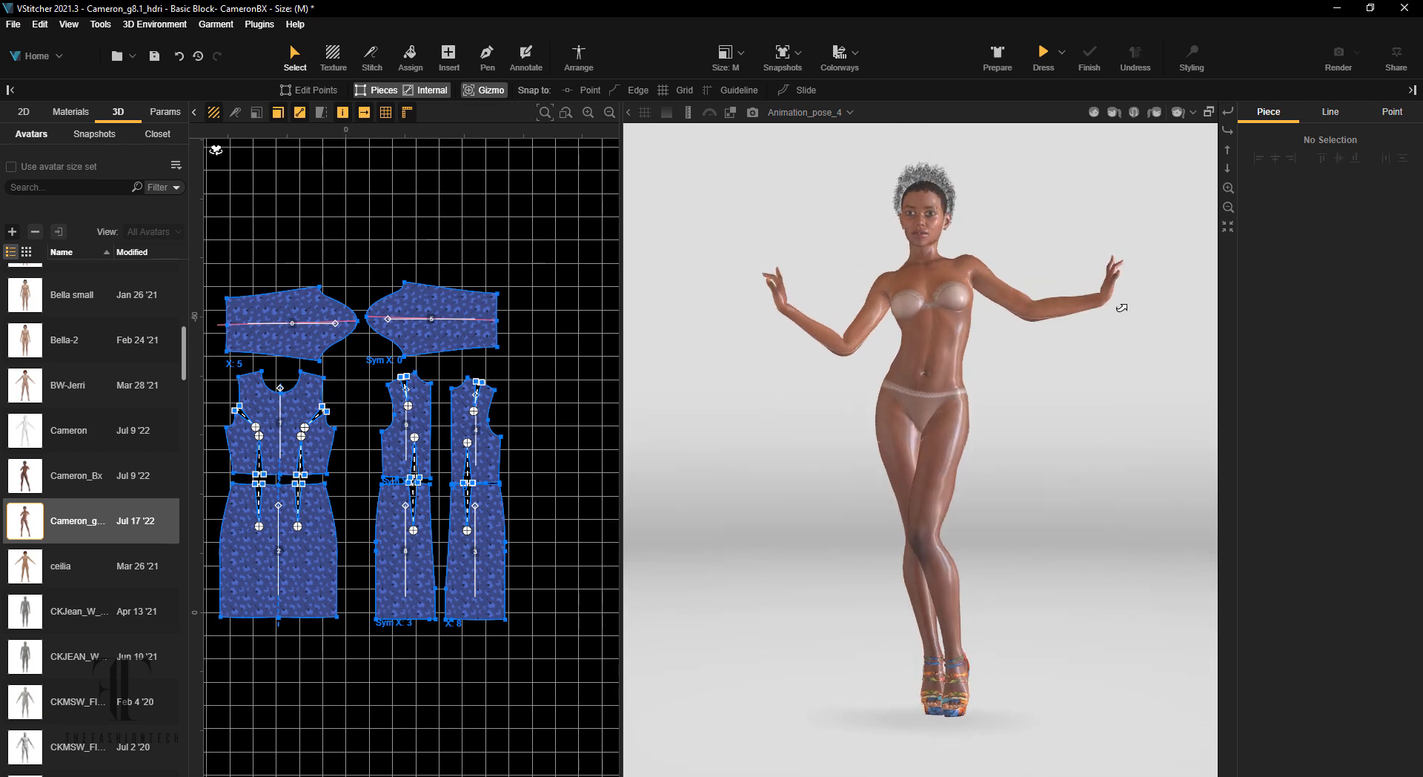
- Return the avatar to Animation_pose_0 and prepare the garment pieces around its body
click(766, 111)
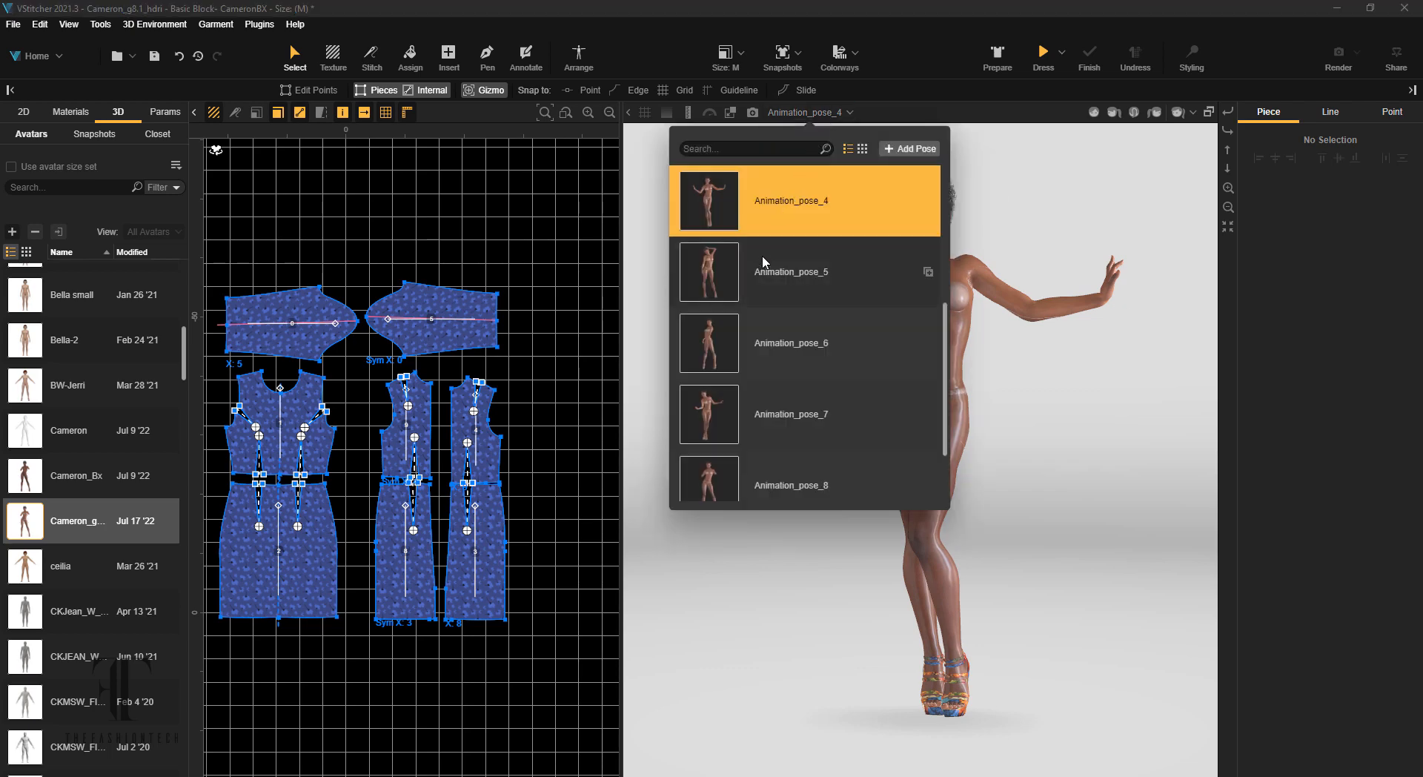
scroll(756, 222, up, 3)
click(709, 206)
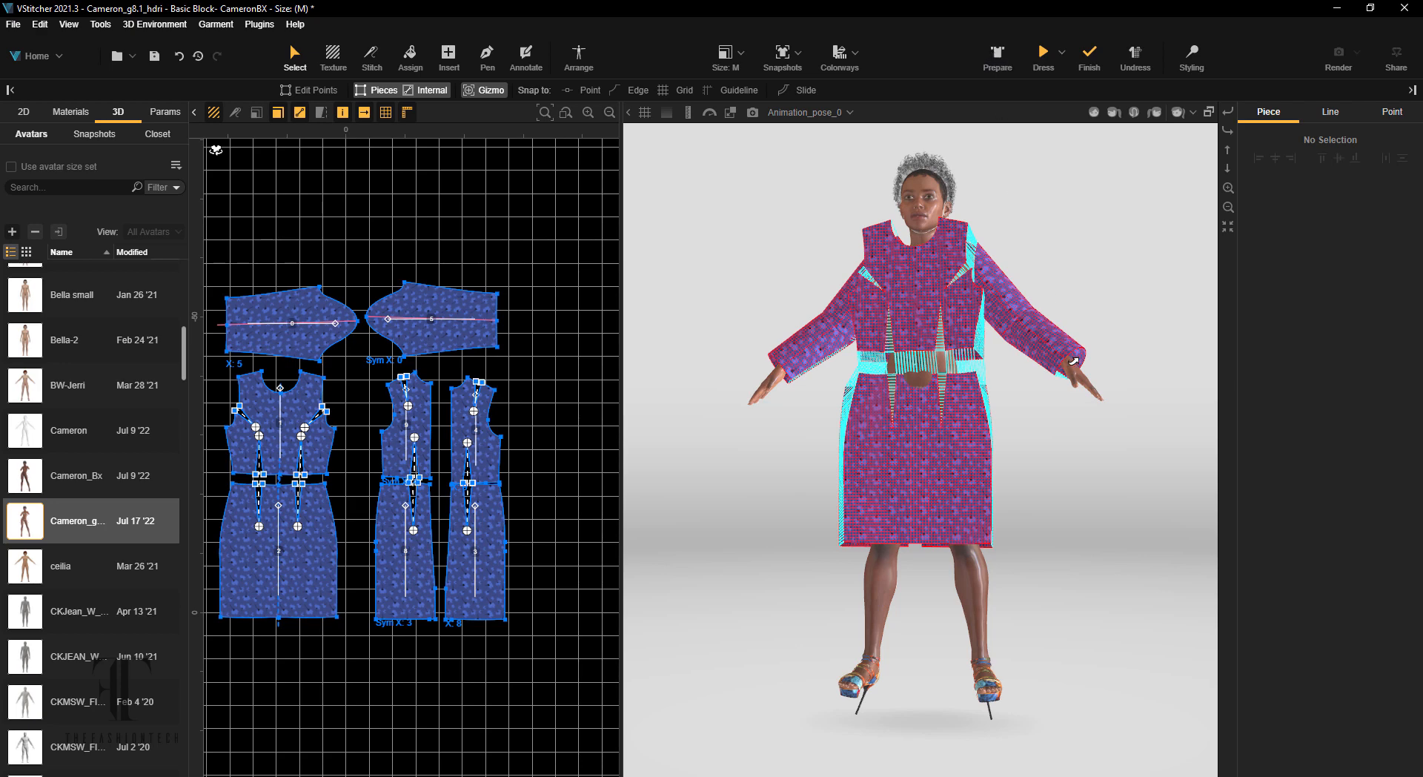
- Inspect the placement of the prepared garment pieces around the body and dress the avatar with them
click(1146, 431)
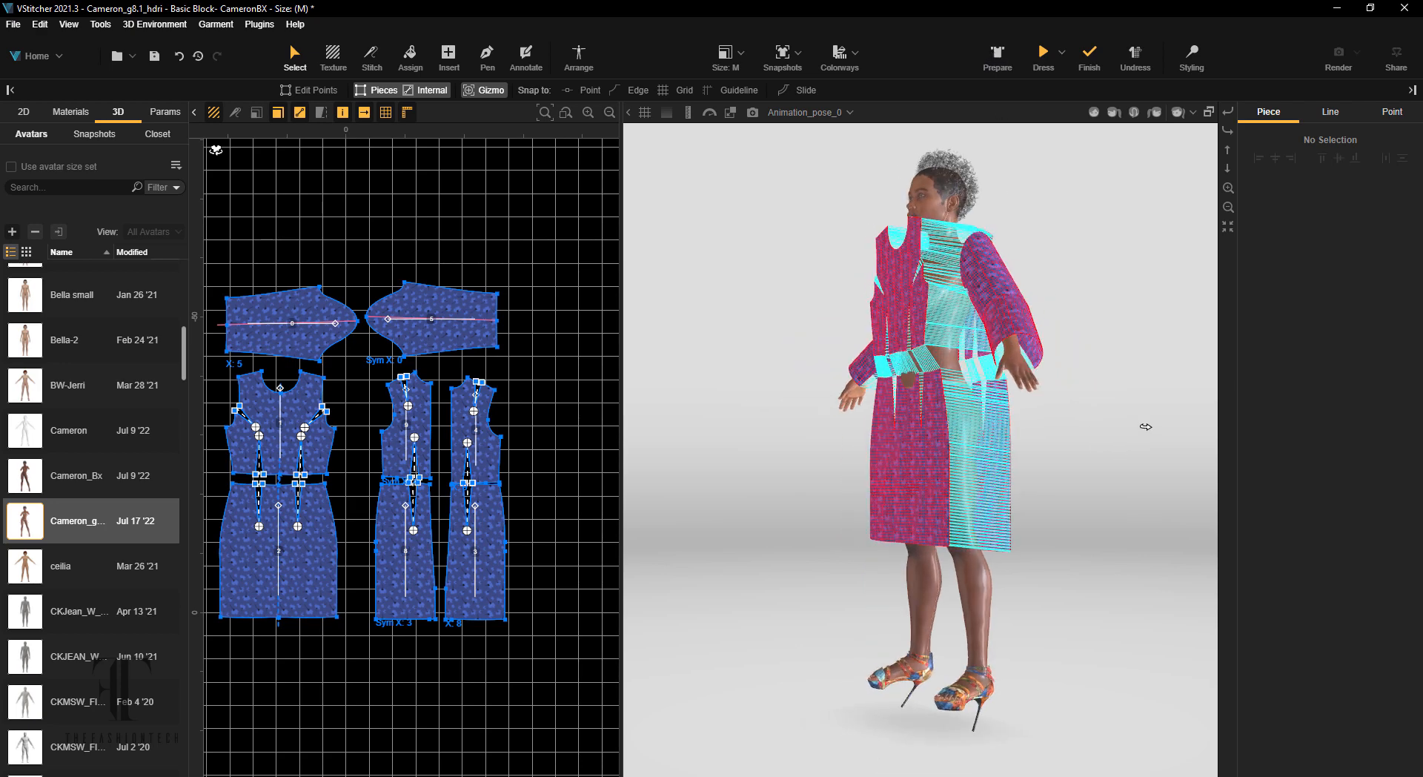
click(1145, 427)
click(1146, 427)
click(1146, 427)
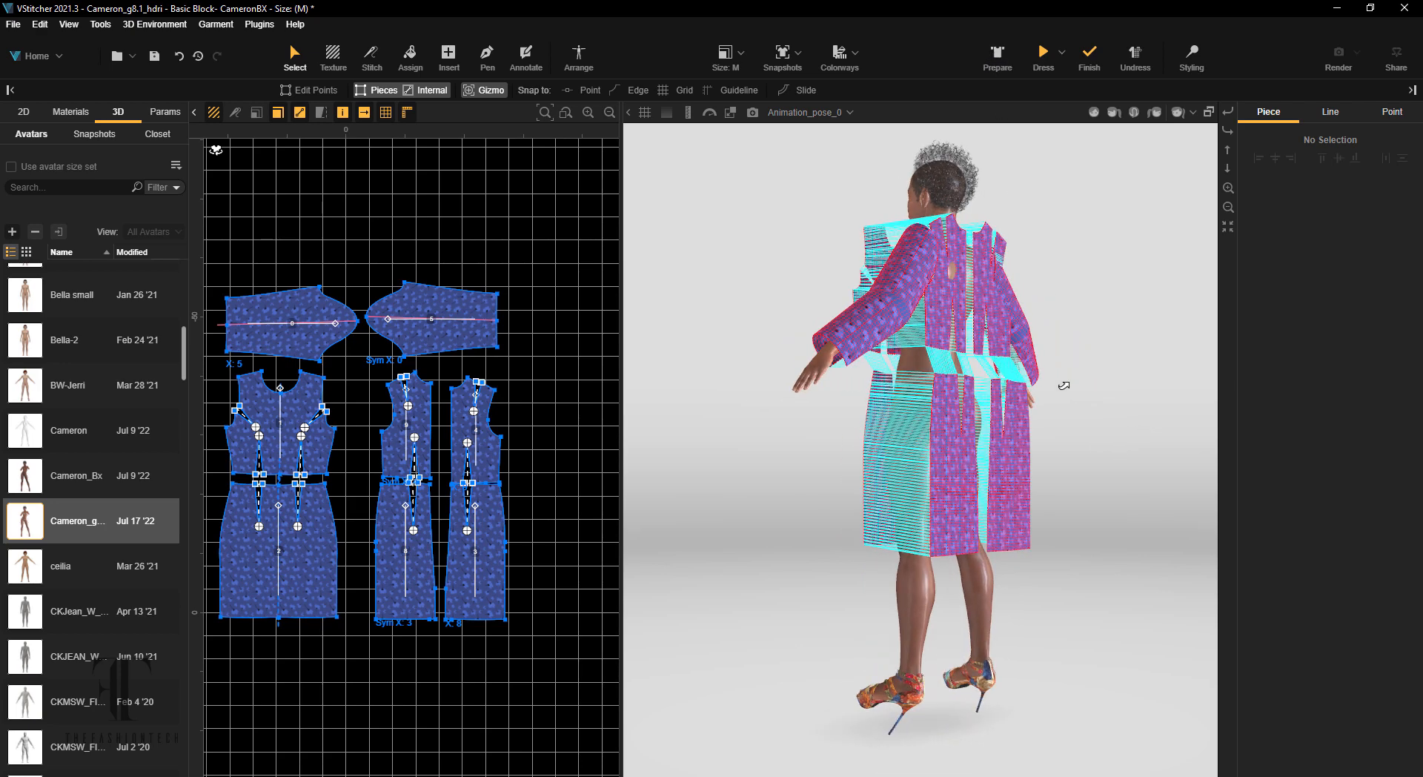
drag(1119, 327, 1129, 408)
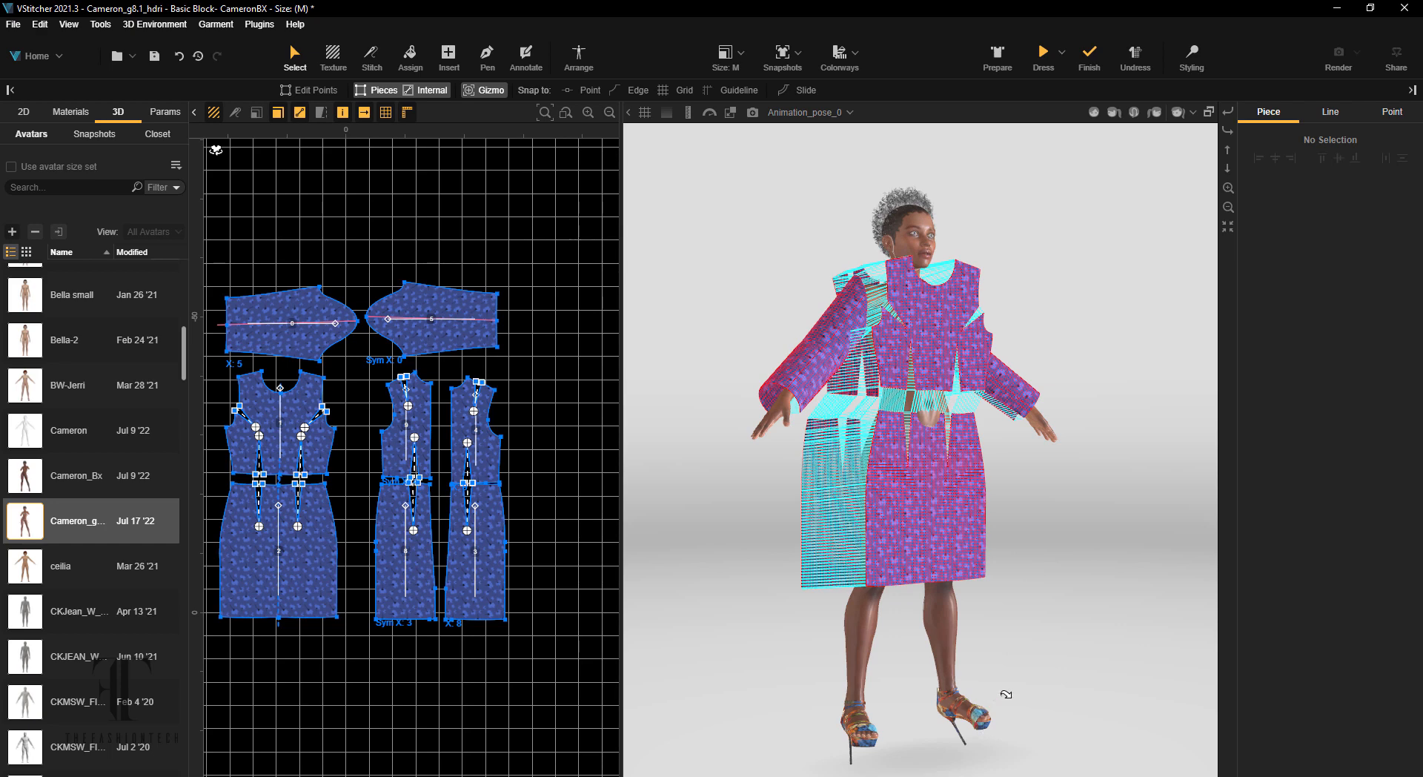
click(1043, 53)
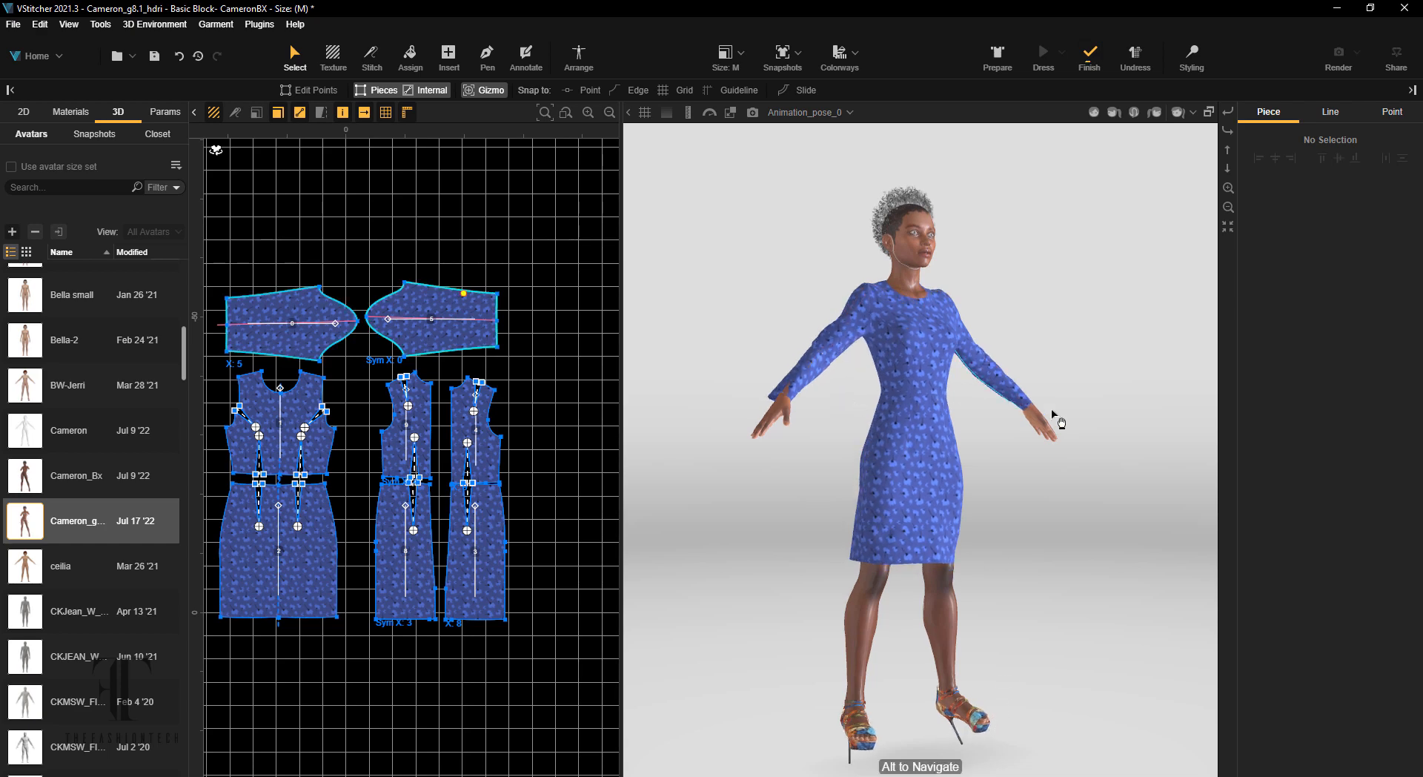
- View the dressed avatar from the front and change its pose to Animation_pose_3 with the dress on
drag(1091, 547, 1081, 529)
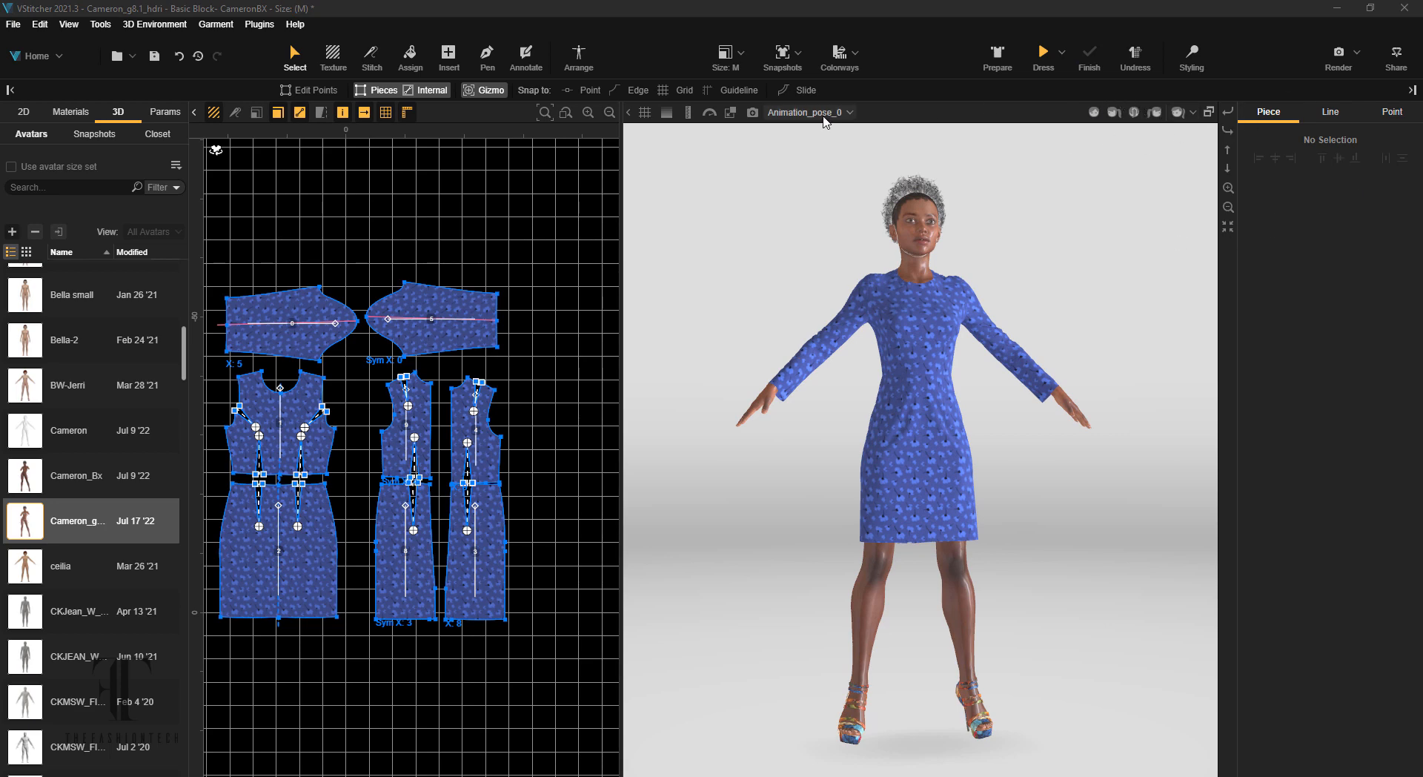
click(815, 115)
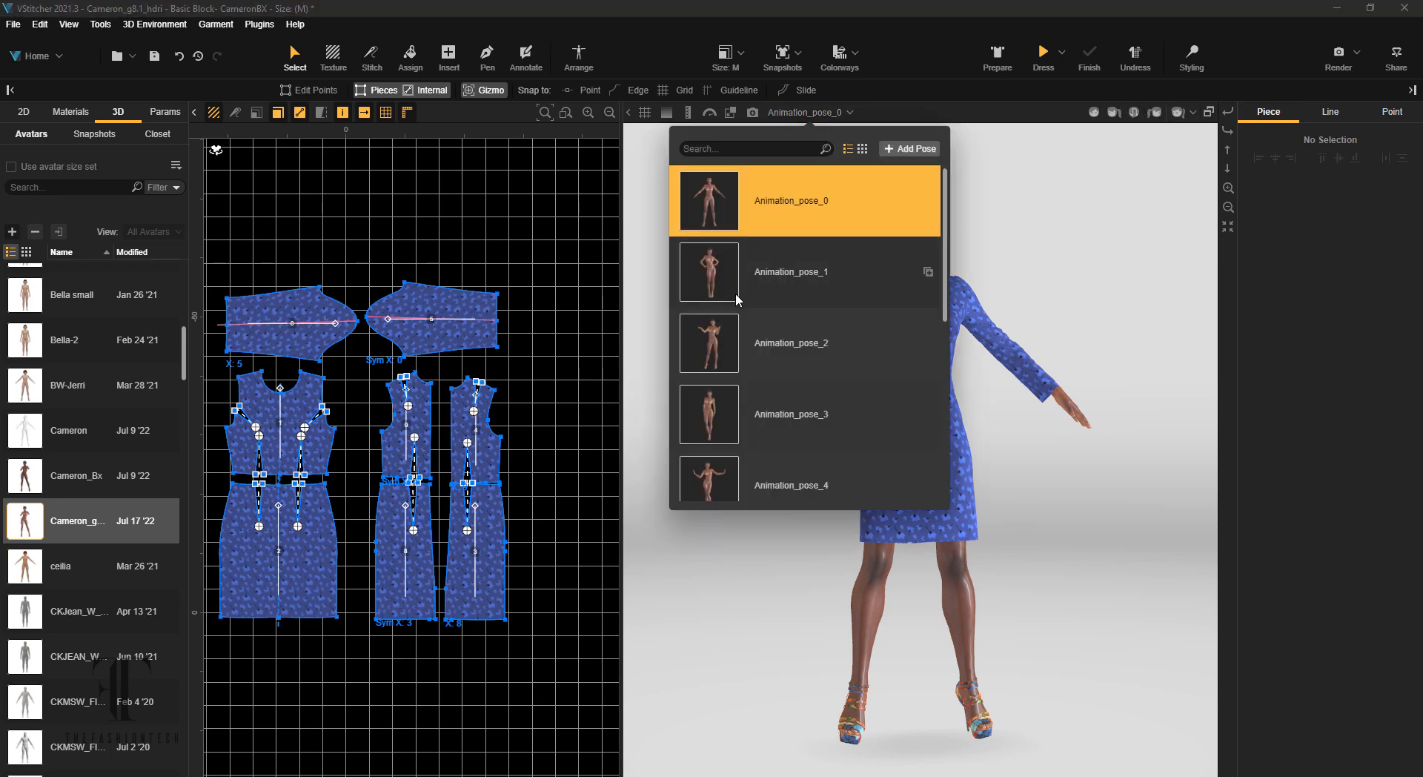
click(709, 416)
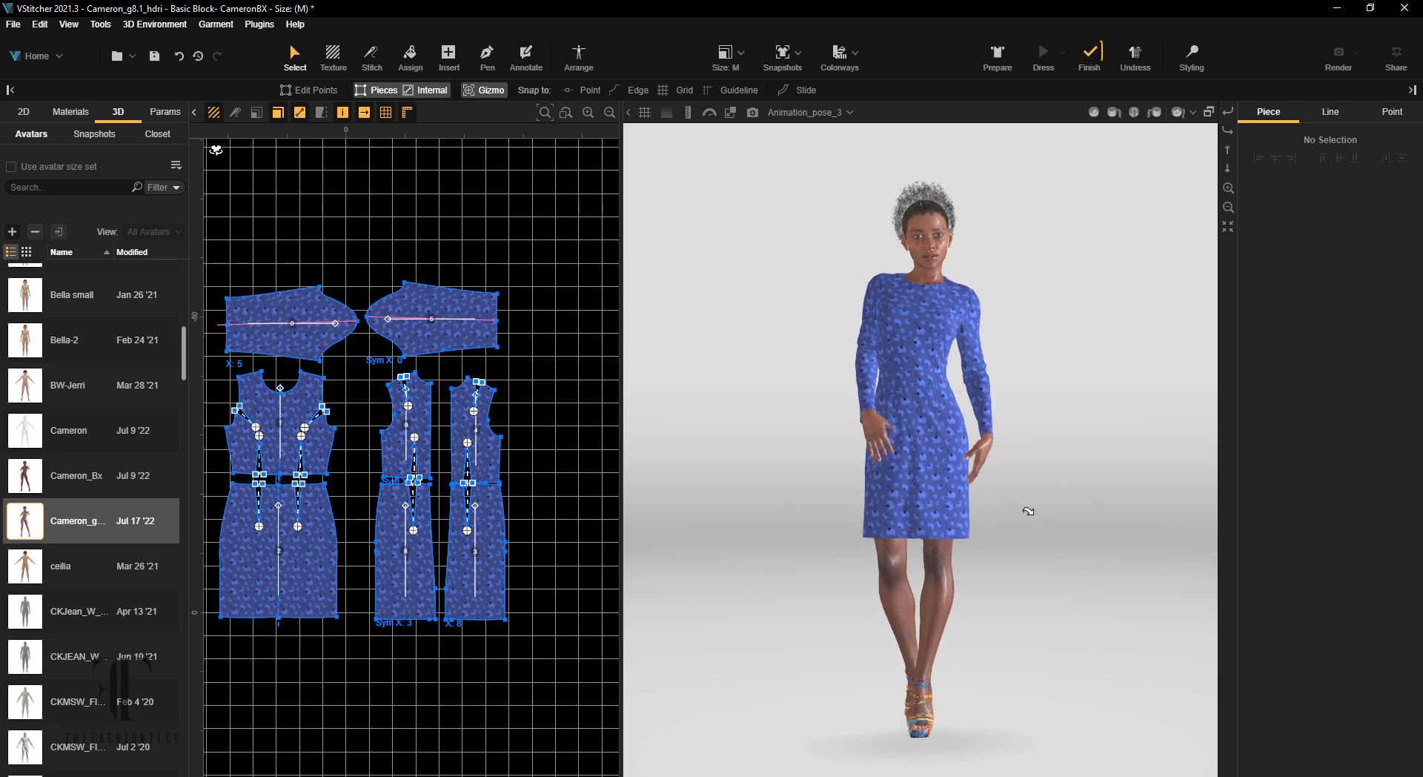
- Start 3D Styling, pinch and pull the front of the skirt beside the hand resting on the hip, and update the drape
scroll(930, 427, up, 1)
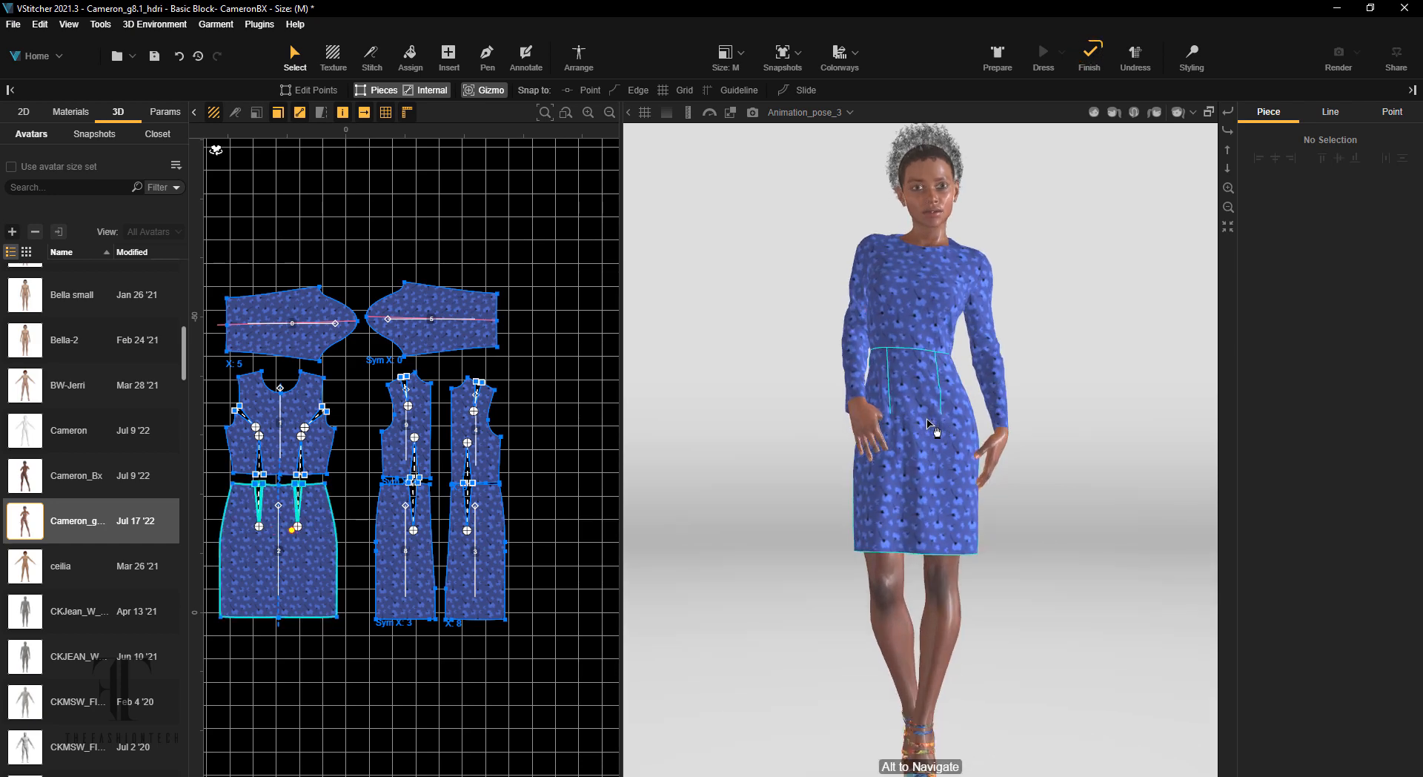
scroll(930, 426, up, 4)
click(1191, 56)
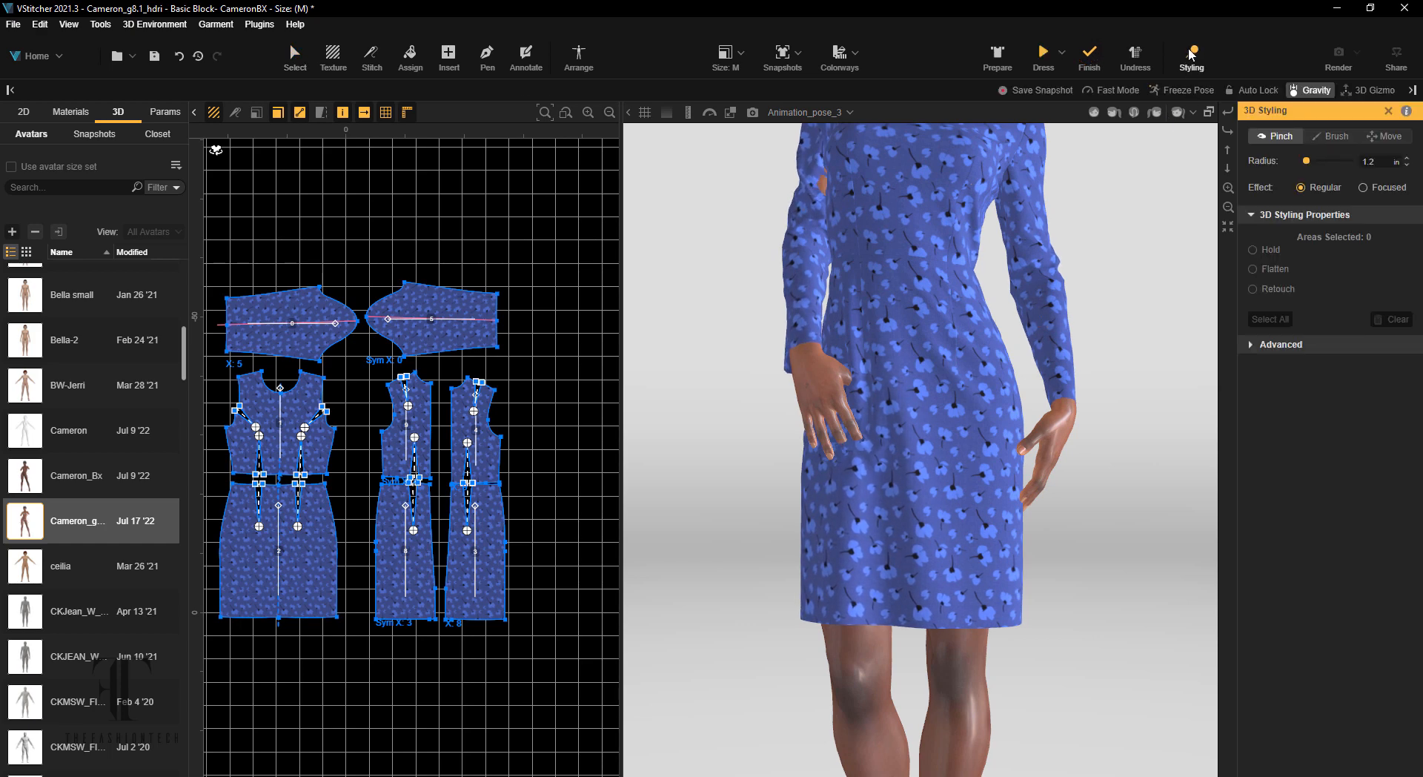
mouse_move(860, 377)
mouse_down()
mouse_move(937, 434)
mouse_move(928, 365)
mouse_move(897, 337)
mouse_up()
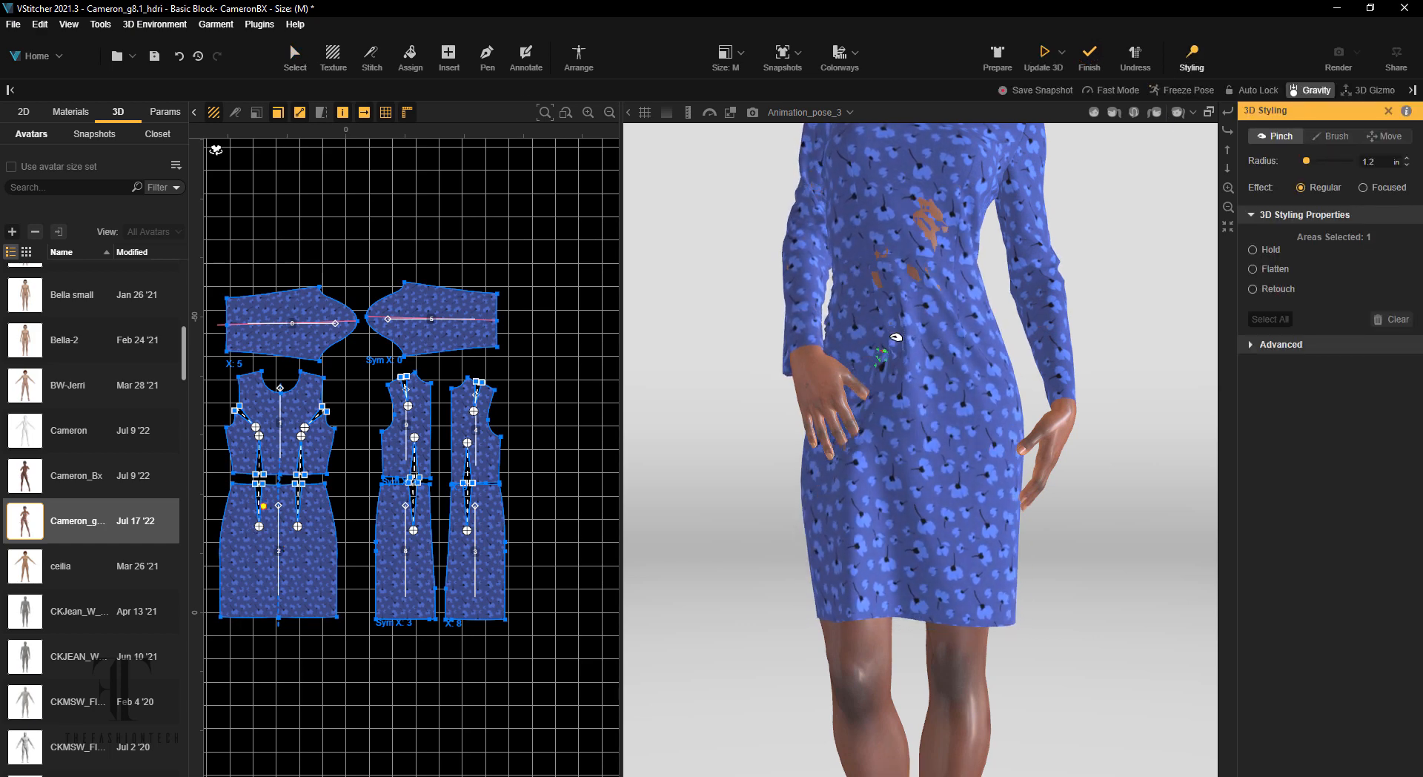
click(1047, 57)
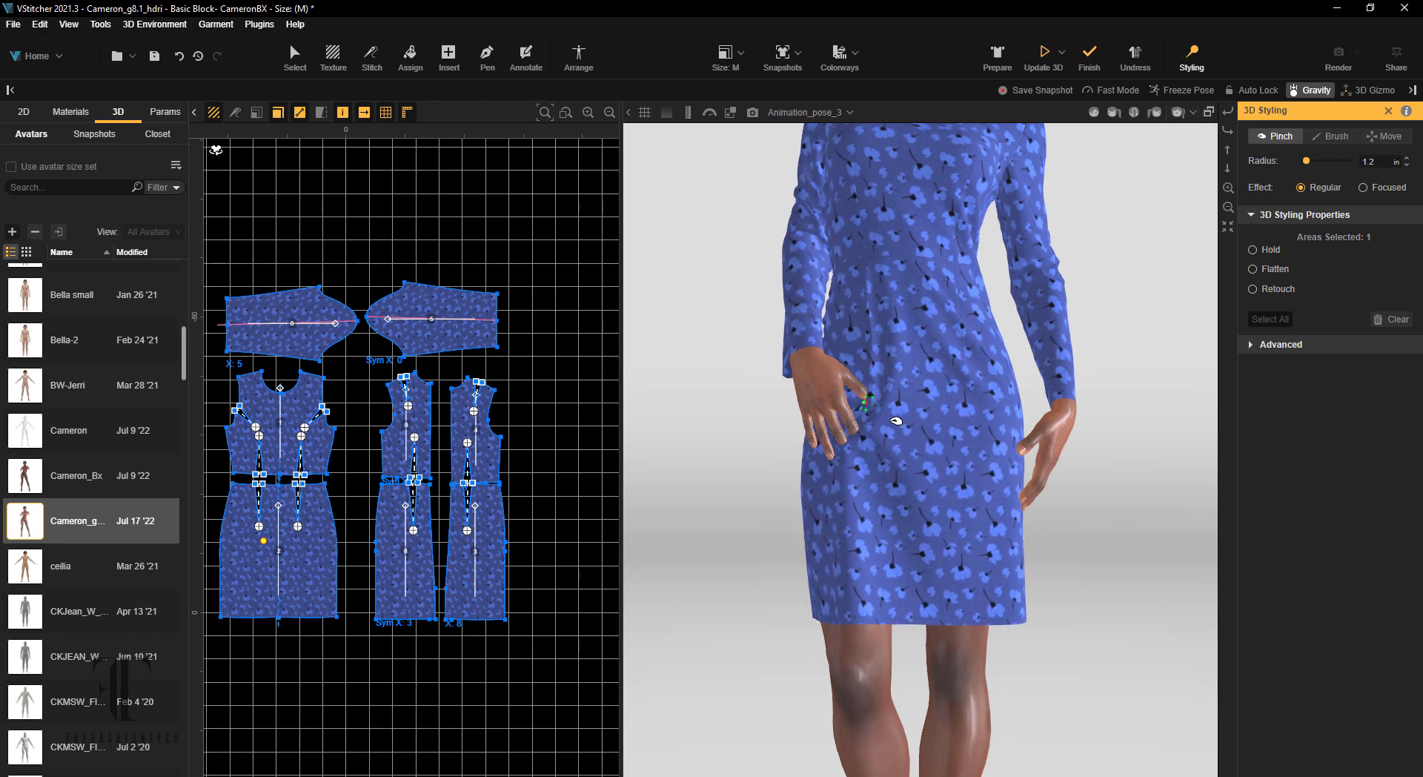
- Pull the skirt front down and away from the fingertips with two more pinches, updating the drape after each one
drag(906, 432, 937, 508)
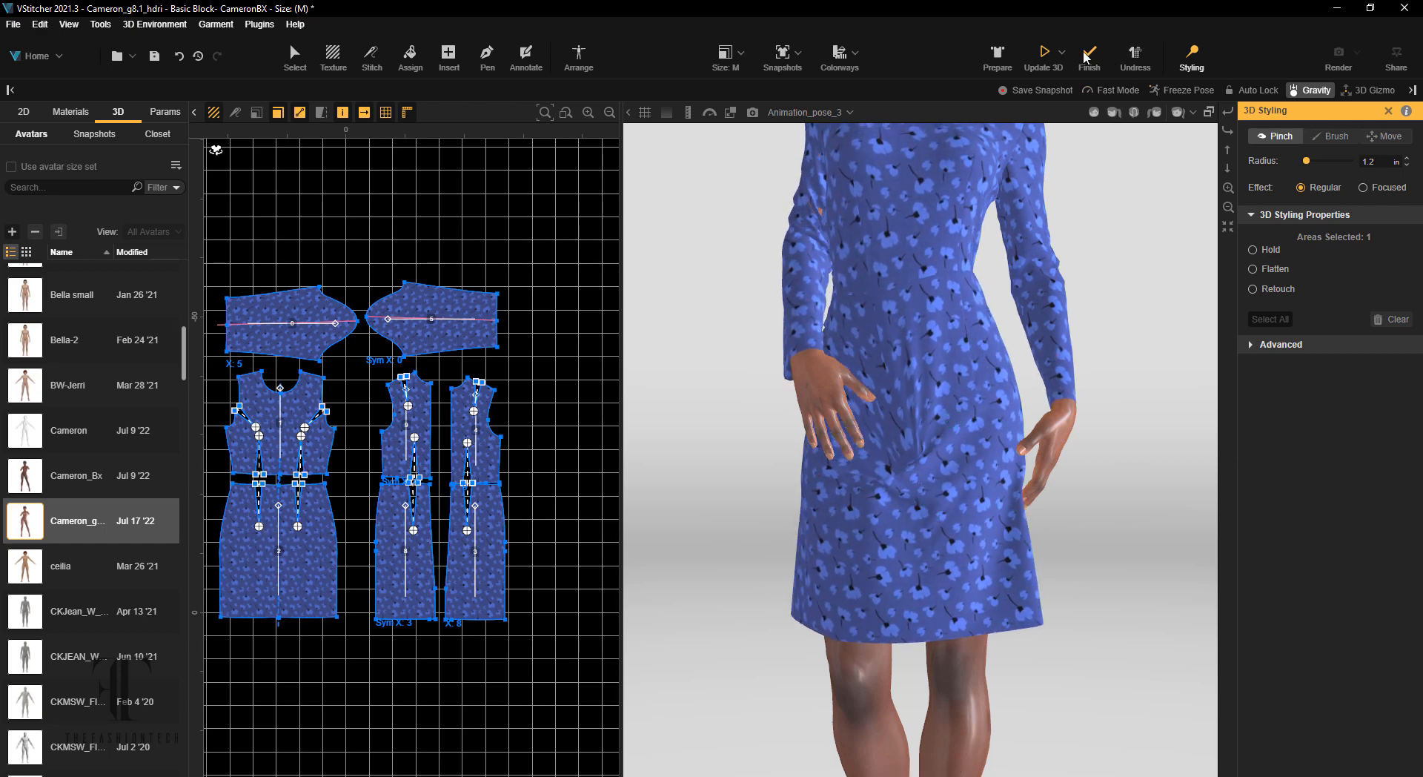
click(1045, 57)
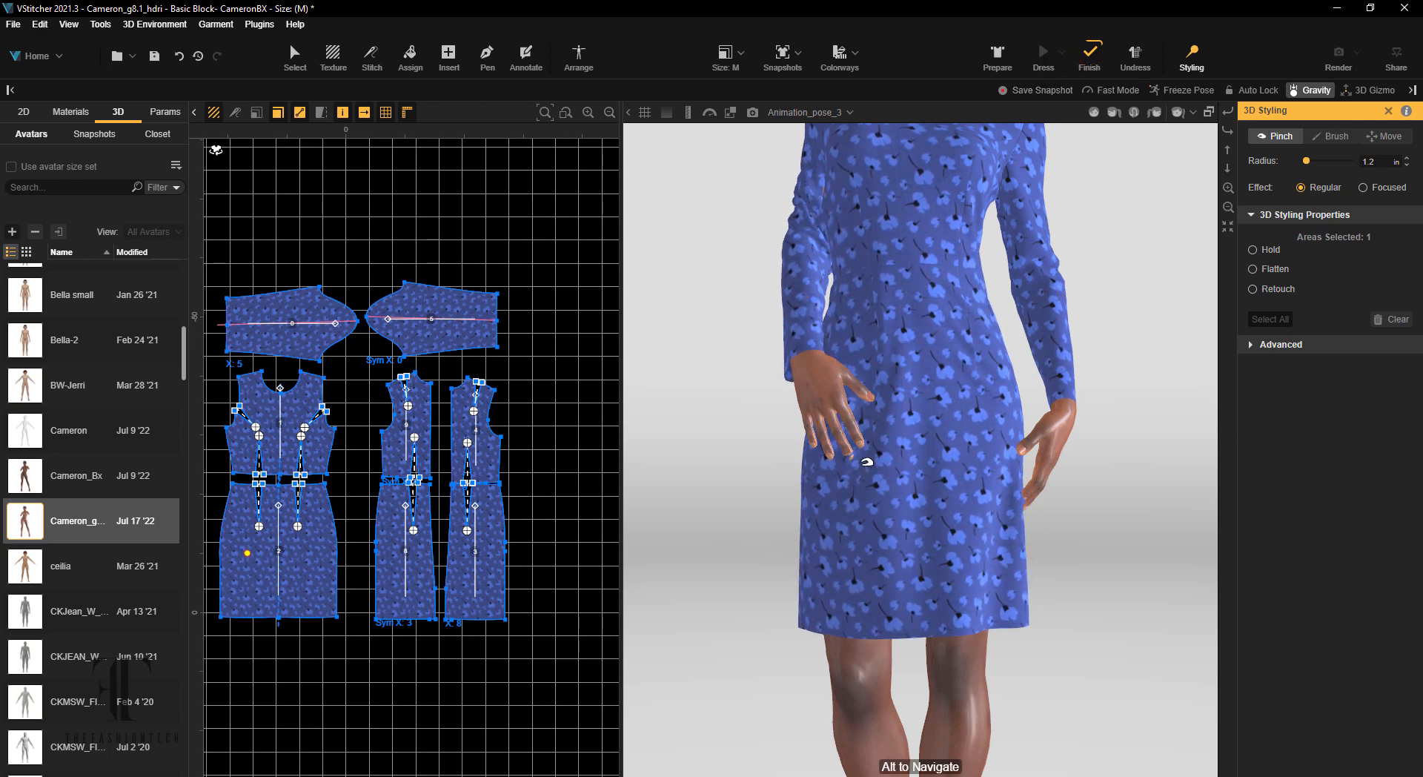
drag(866, 461, 876, 478)
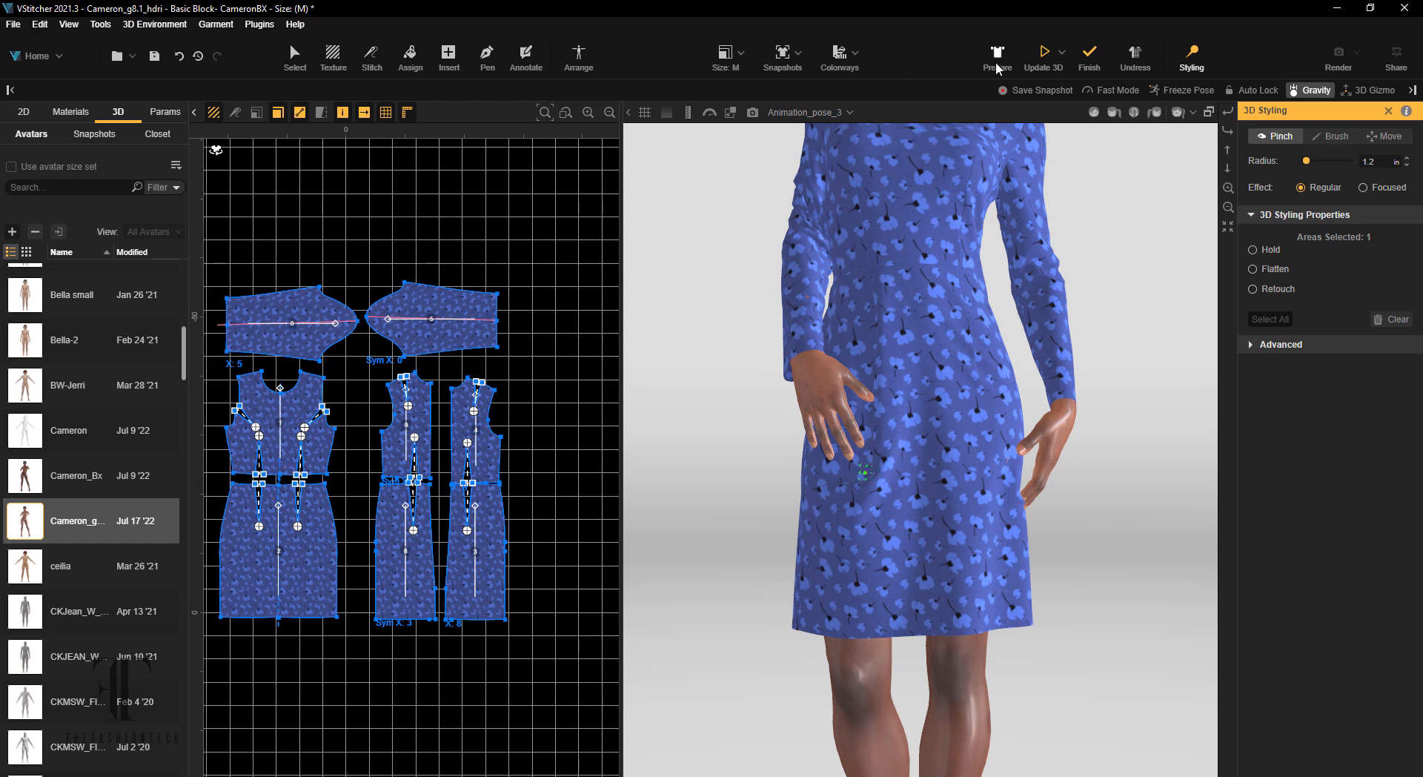
click(1043, 57)
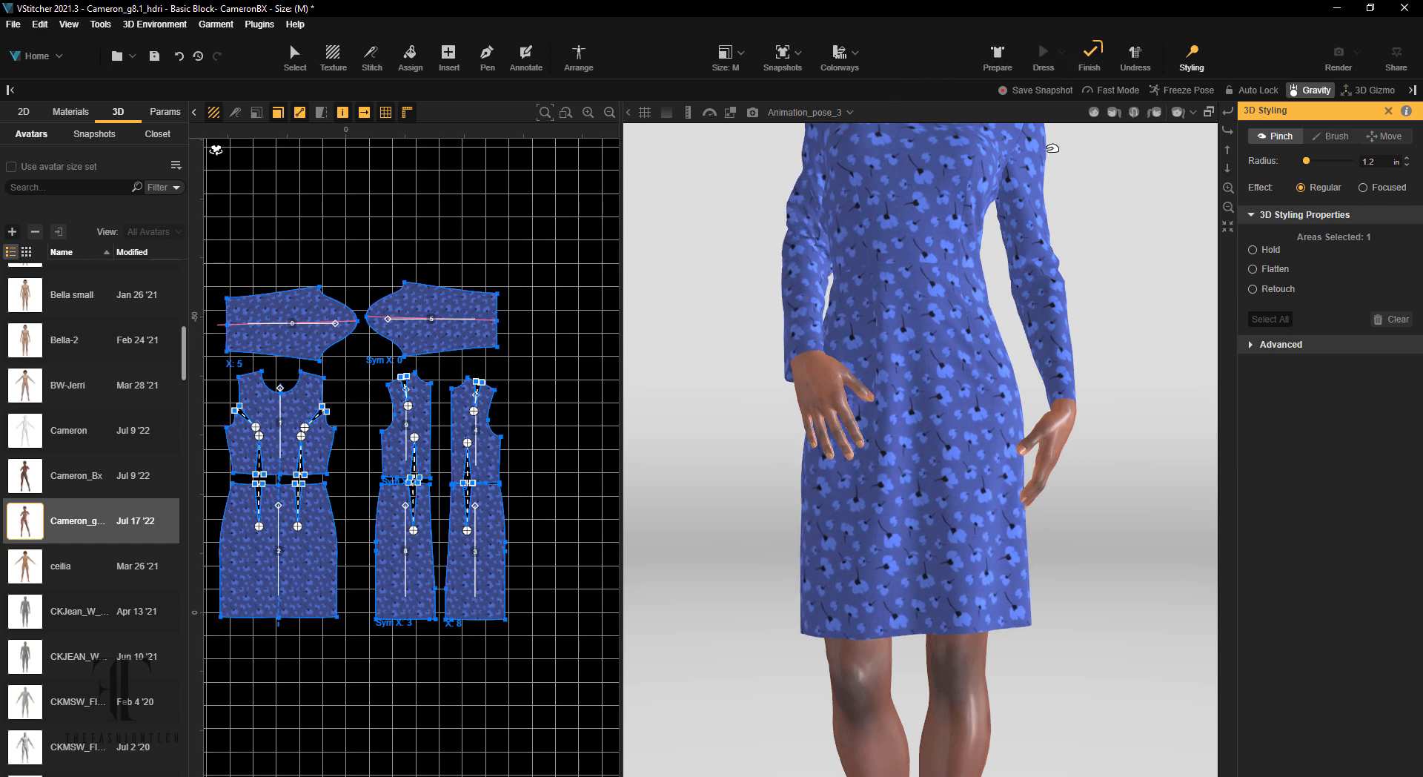
- Inspect the restyled dress from the front and side, and finish its simulation
drag(1119, 516, 1185, 475)
scroll(1074, 423, down, 5)
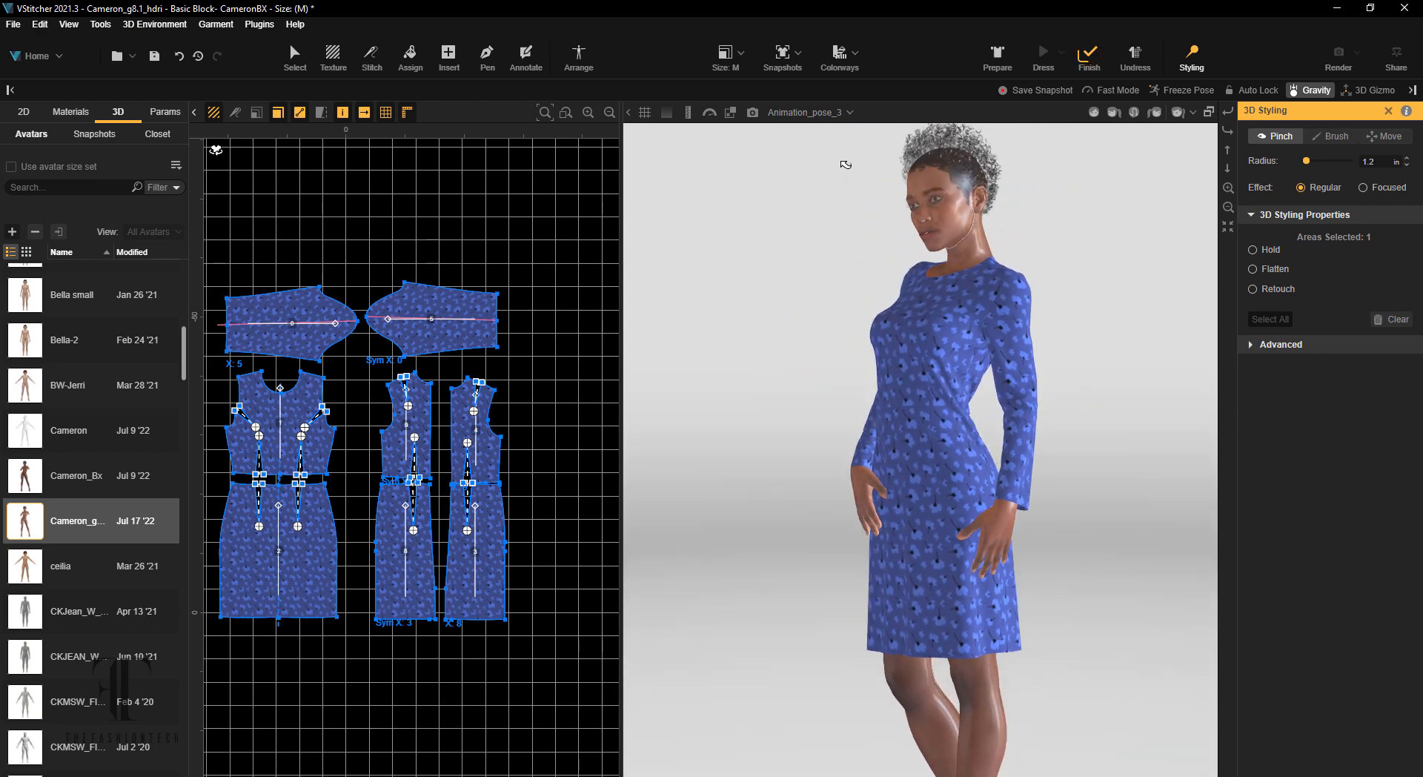
drag(1070, 470, 1081, 465)
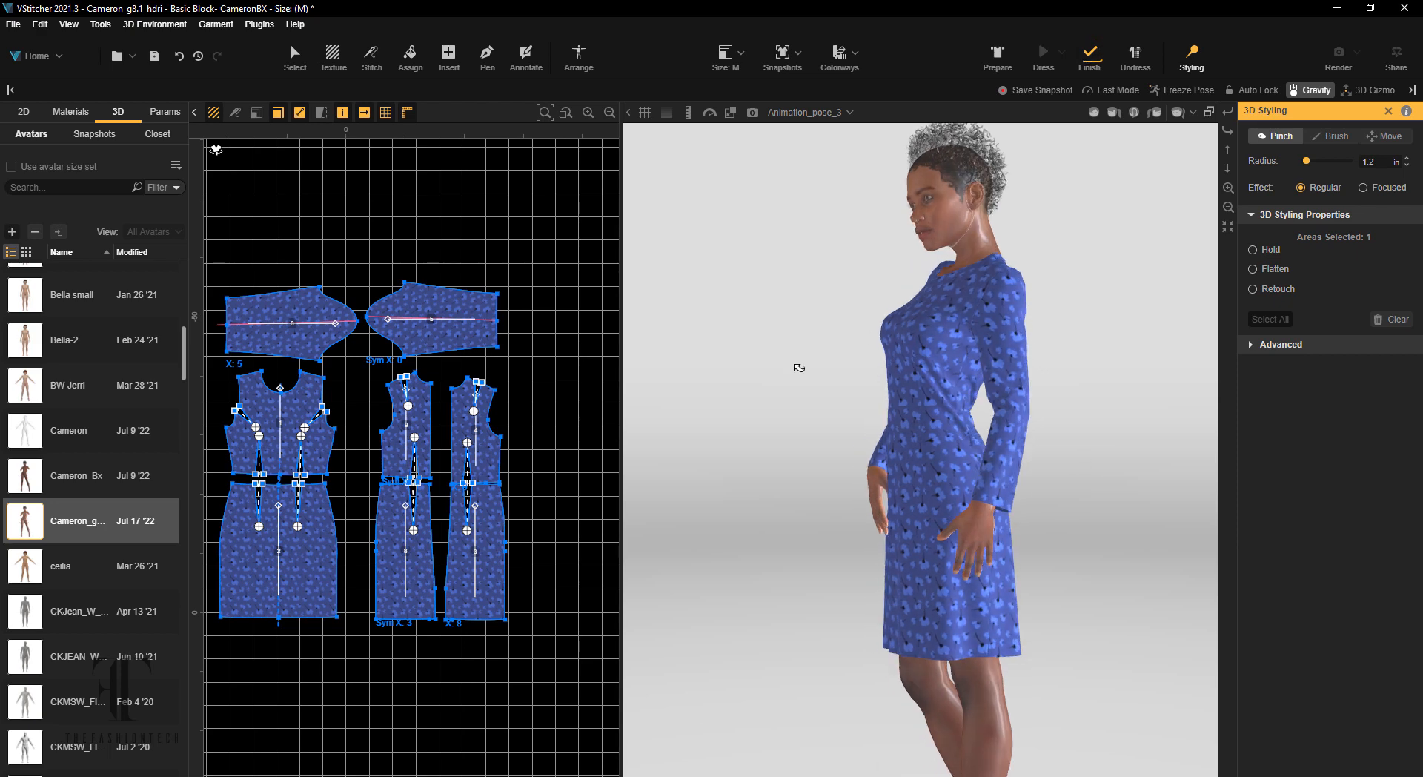
drag(787, 385, 778, 451)
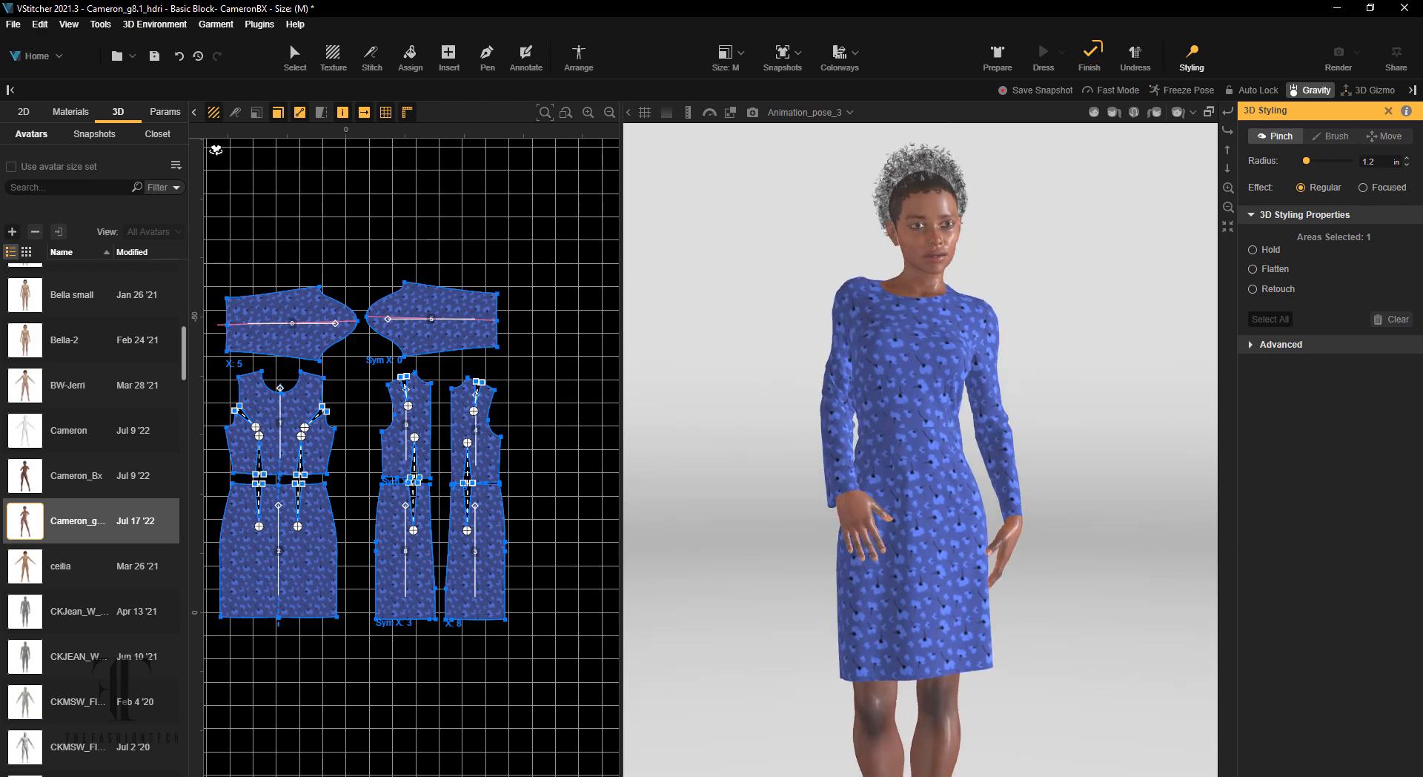
key(super+s)
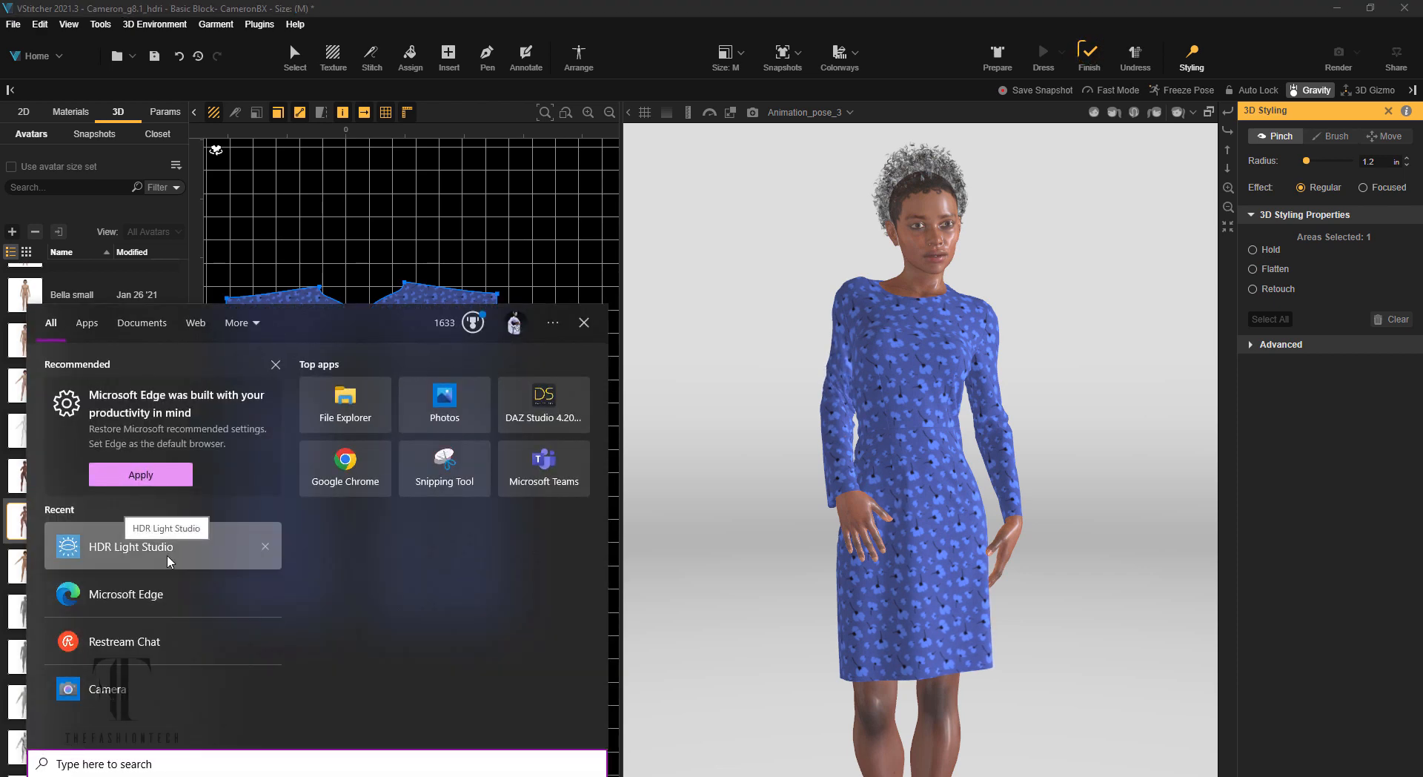
click(1127, 423)
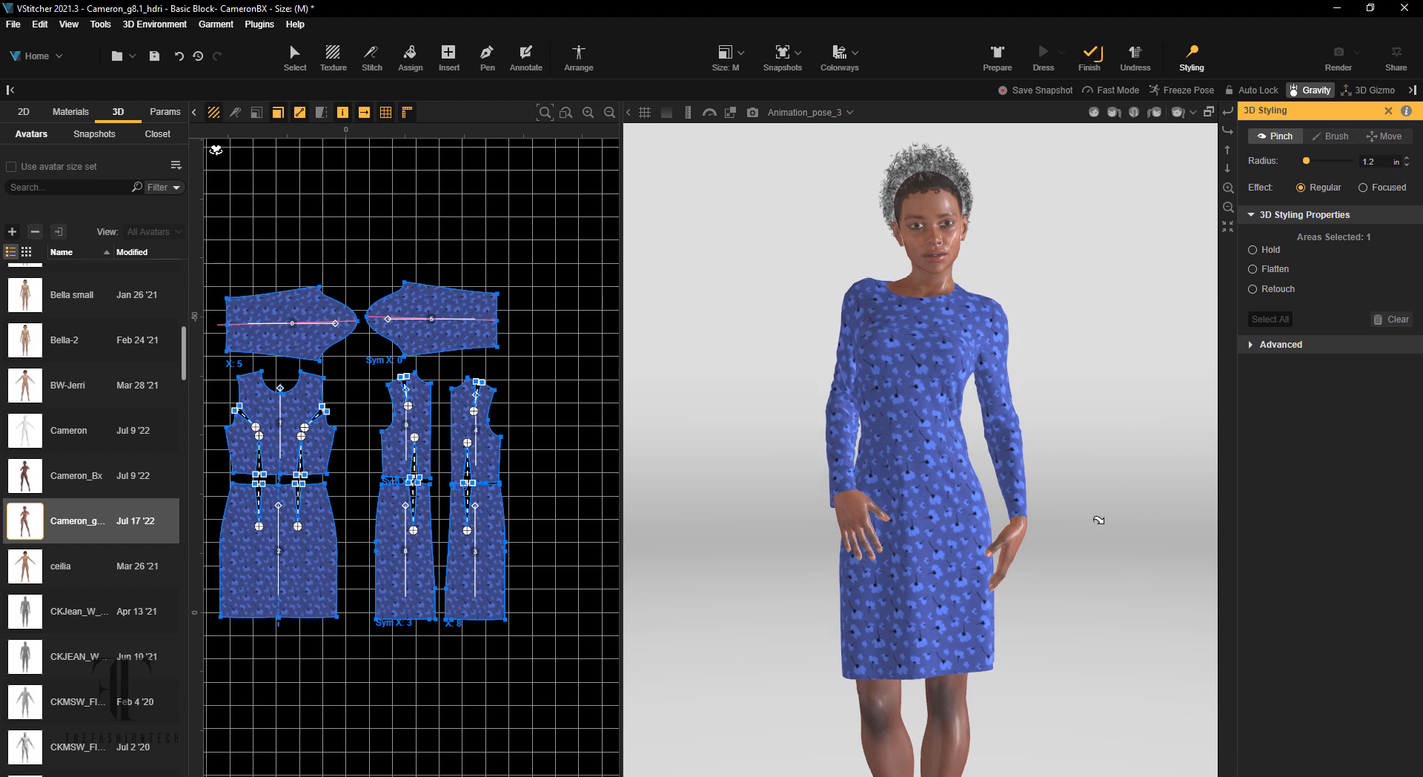
middle_drag(1026, 690, 1032, 653)
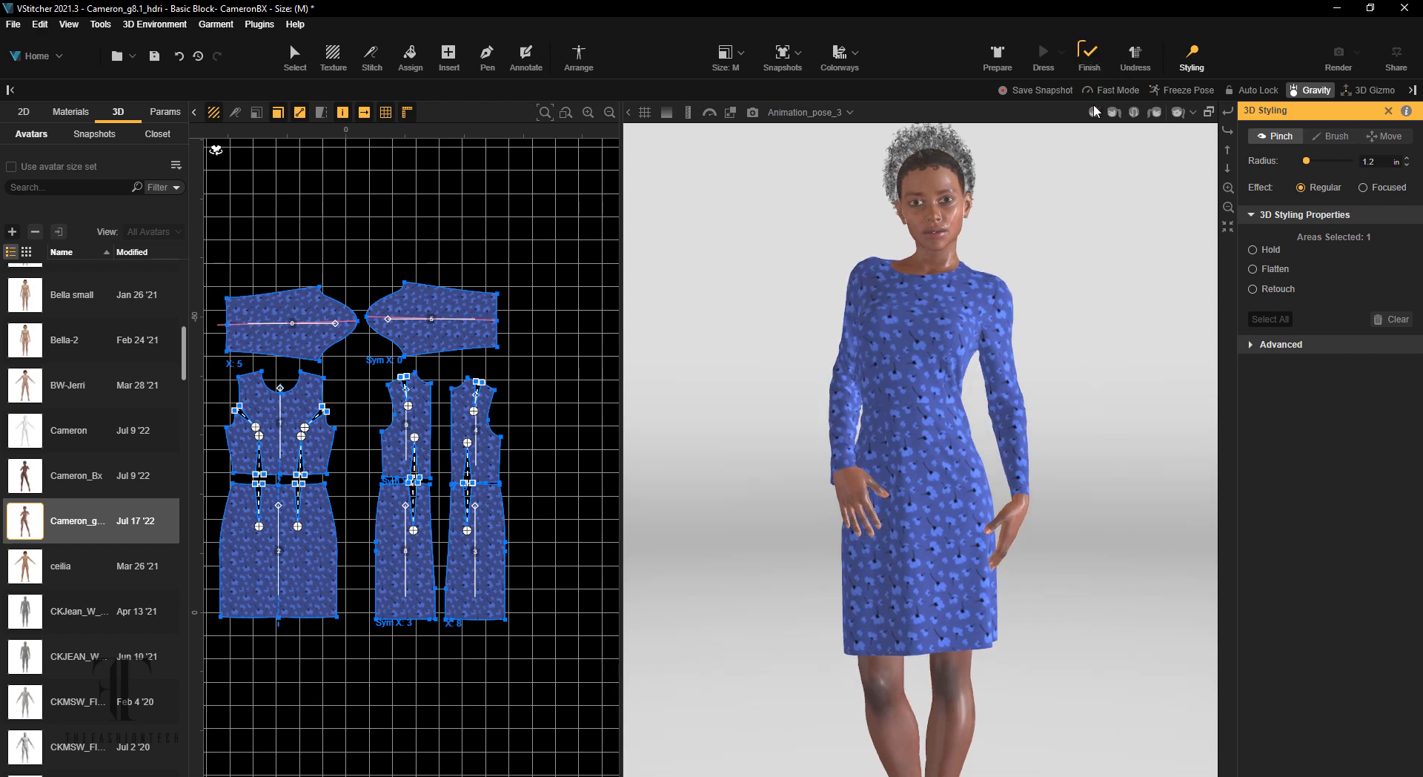
key(Escape)
- Frame the avatar in a three-quarter view and set up a Normal Render image with Show Environment as its background
drag(1119, 572, 1106, 254)
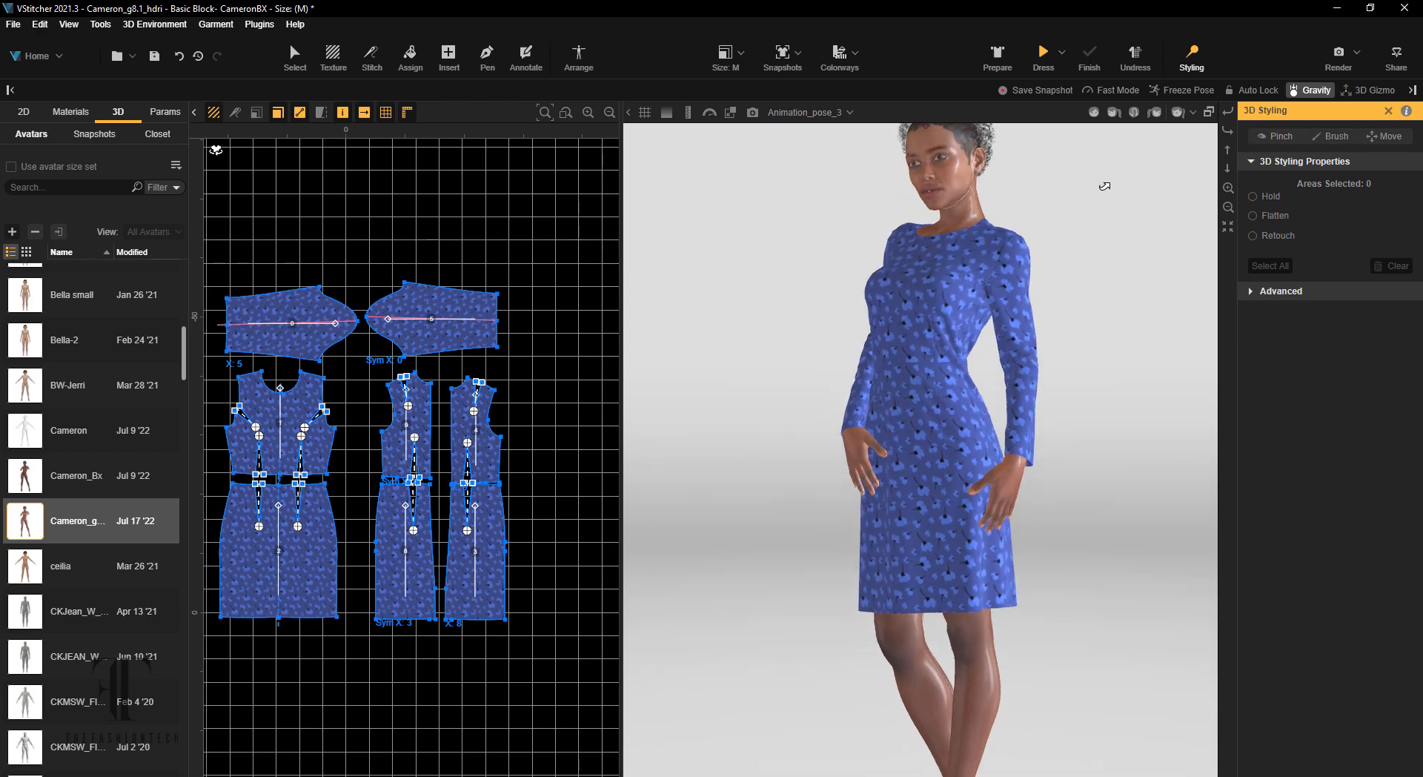
drag(1109, 529, 1273, 508)
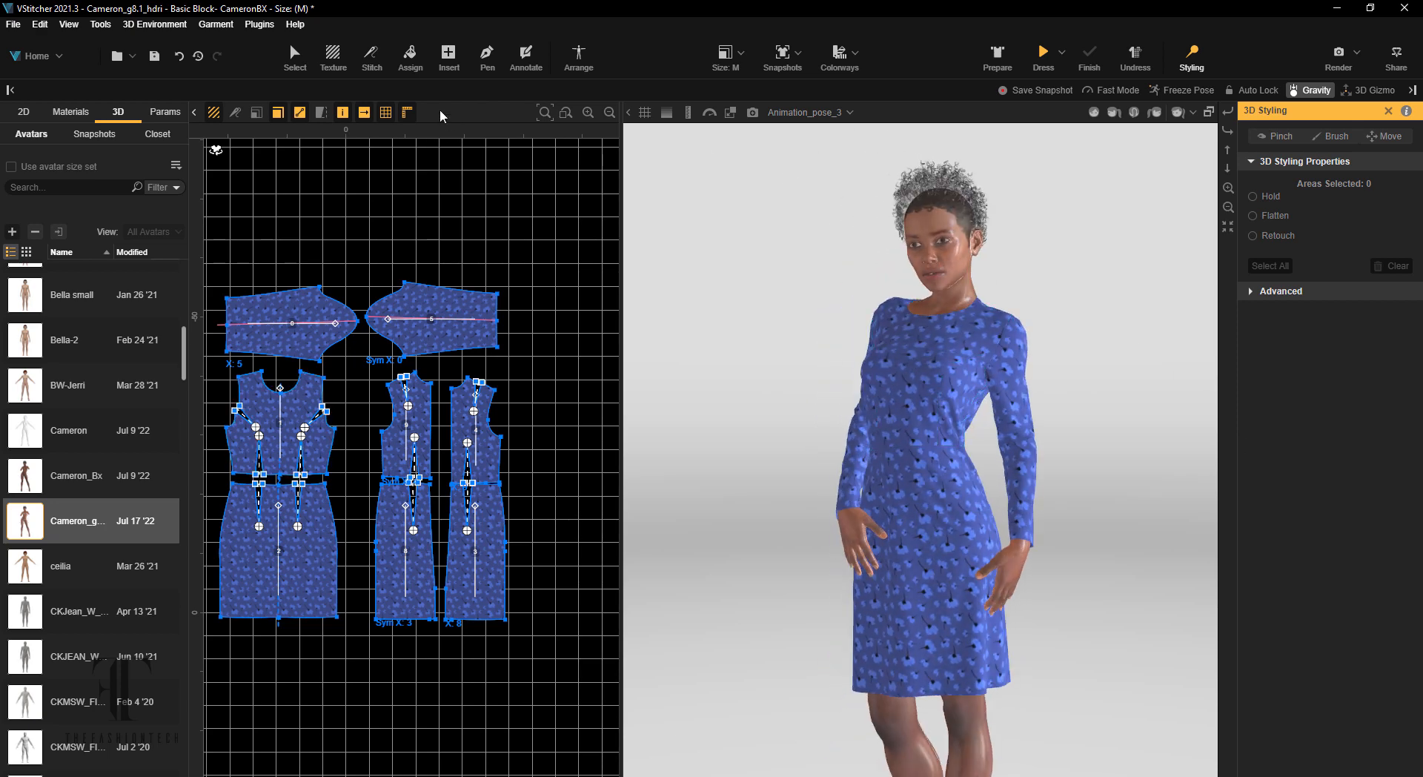
drag(777, 274, 743, 508)
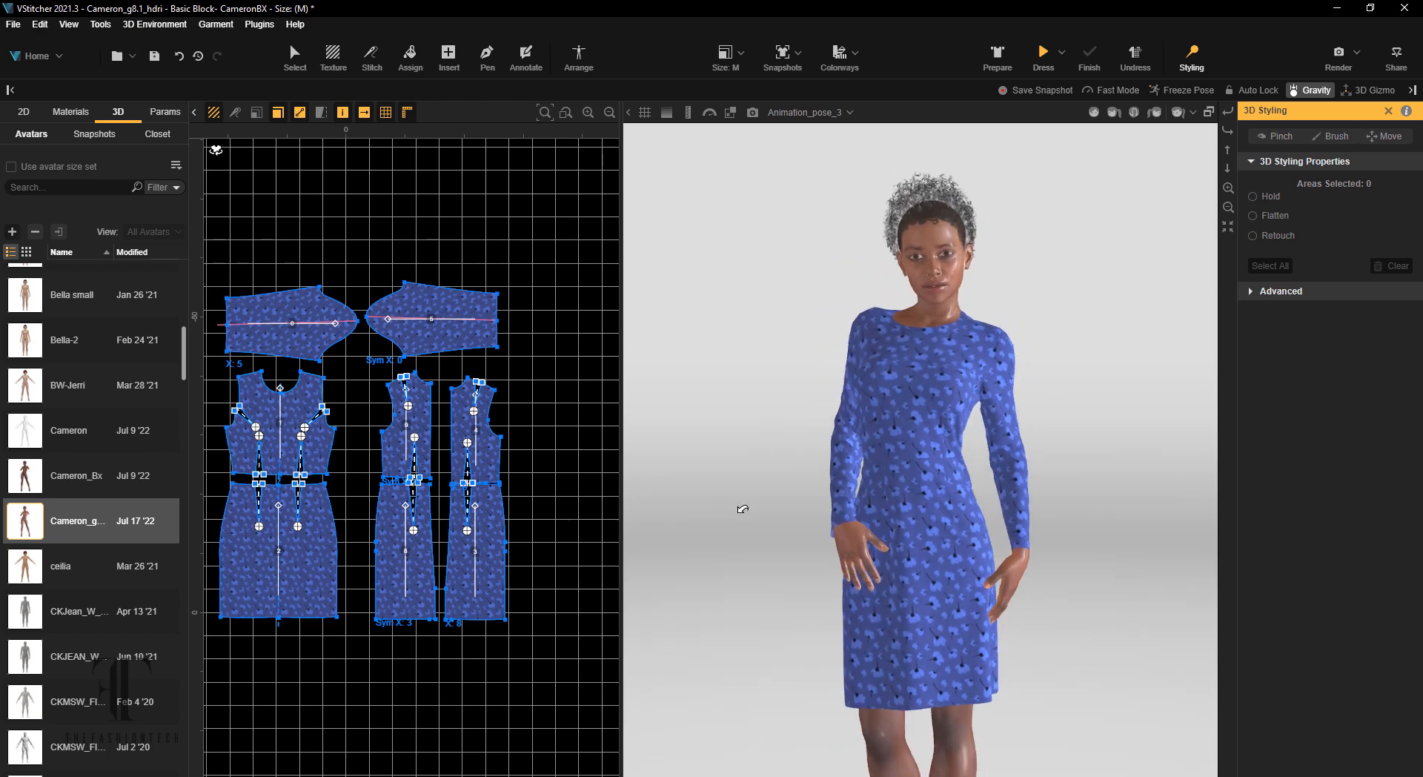
drag(1082, 662, 1079, 643)
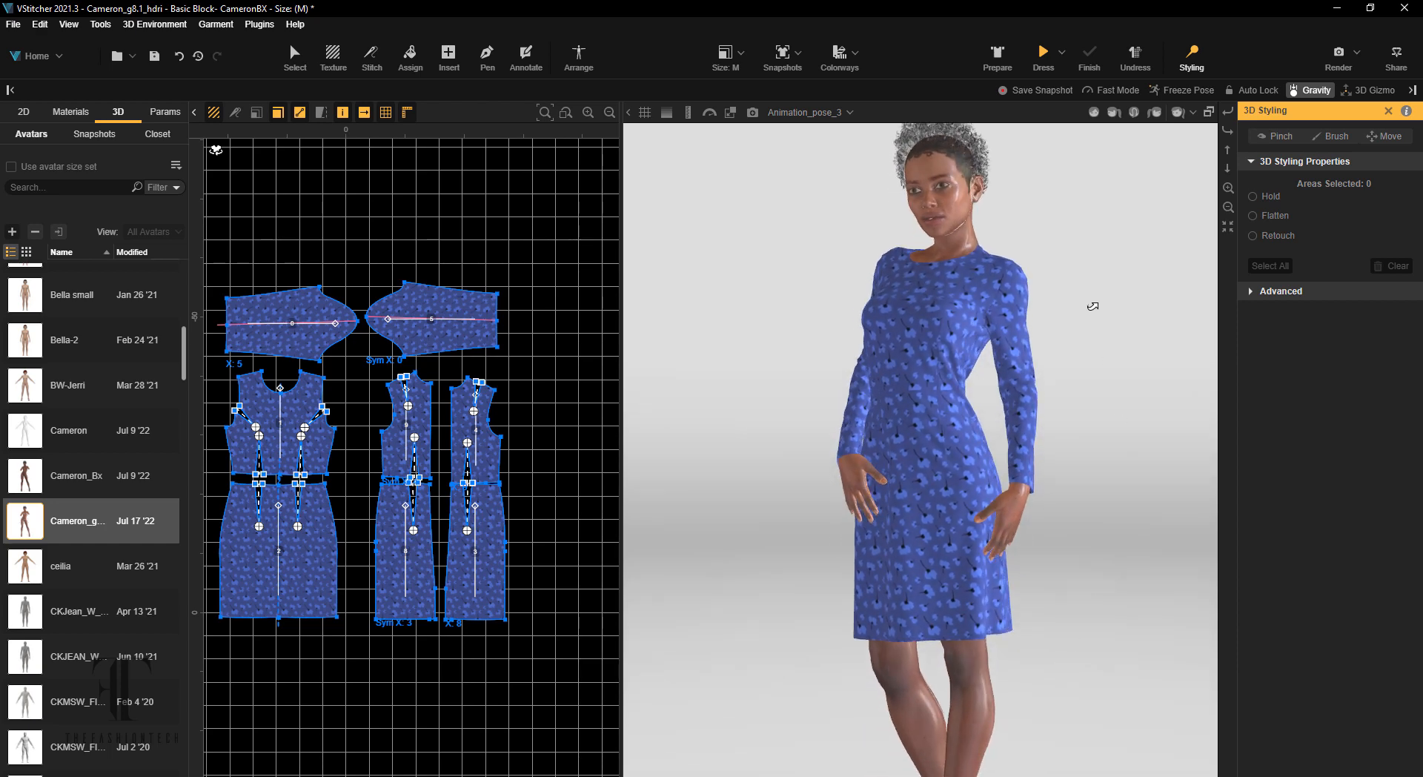
drag(1093, 305, 1089, 279)
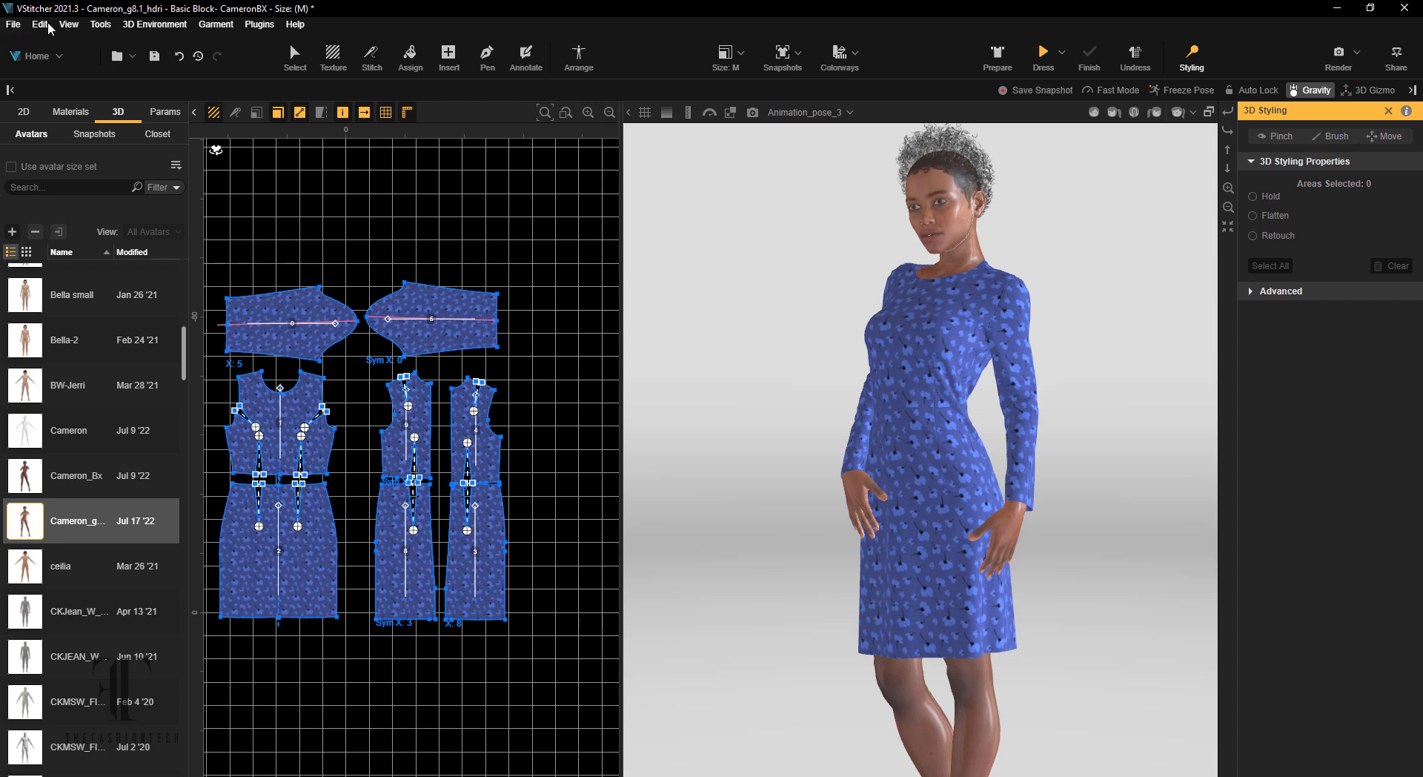
click(1339, 54)
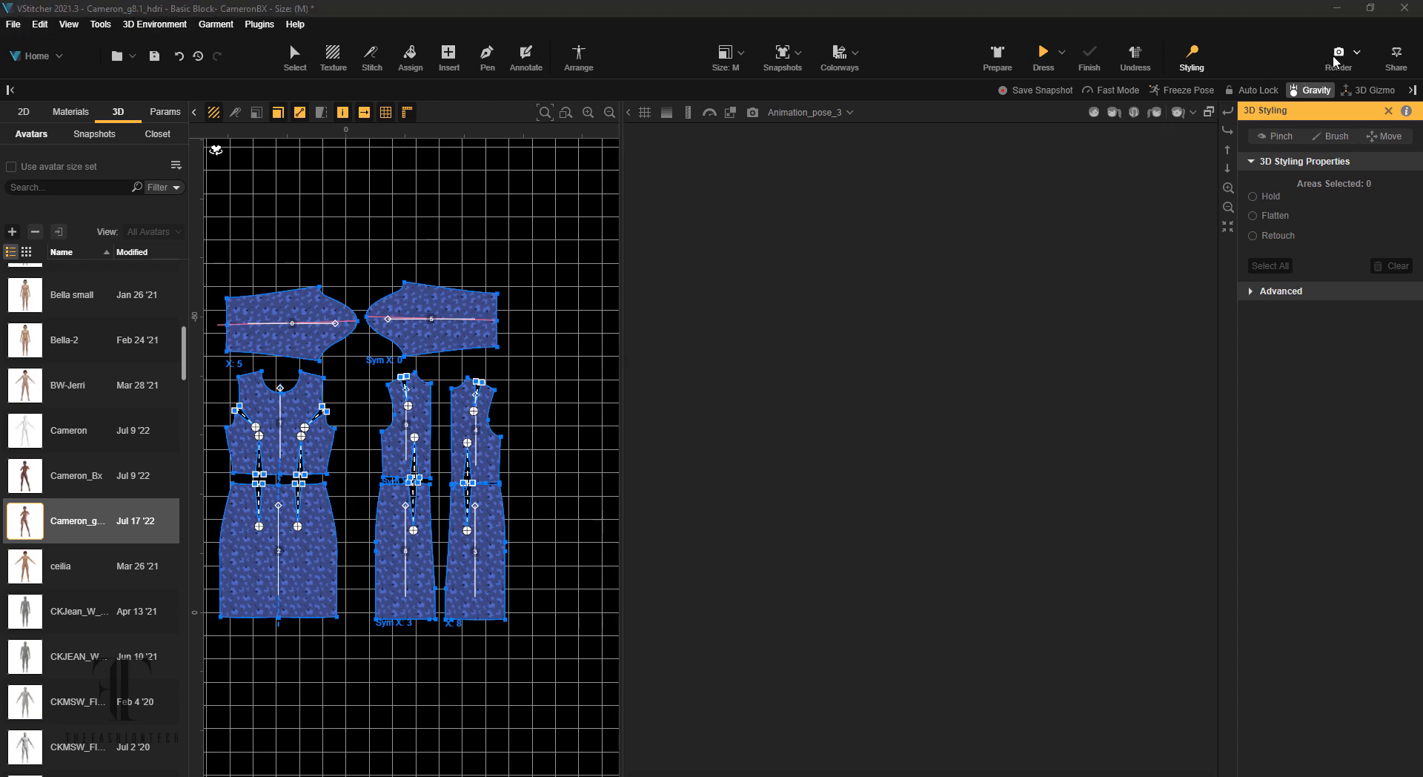
scroll(875, 276, down, 1)
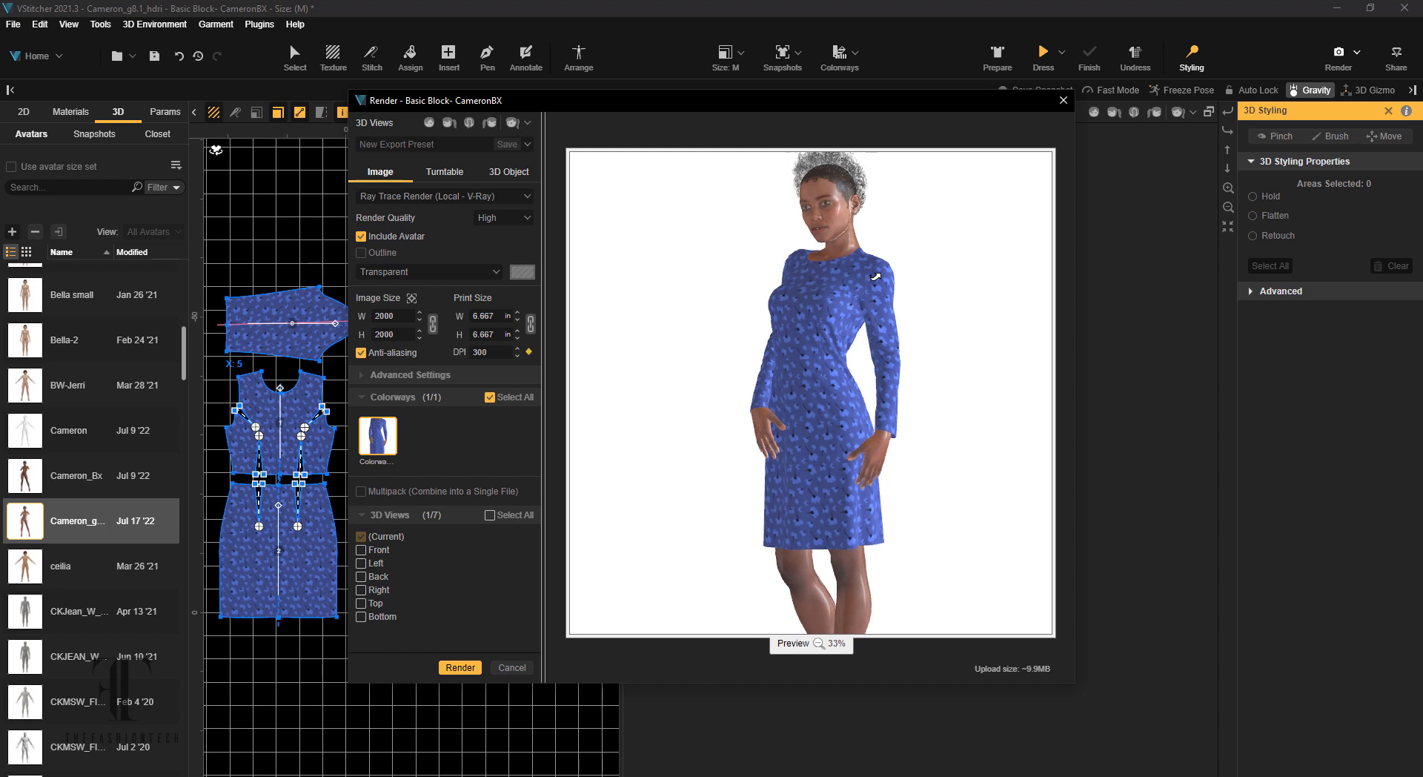
click(424, 202)
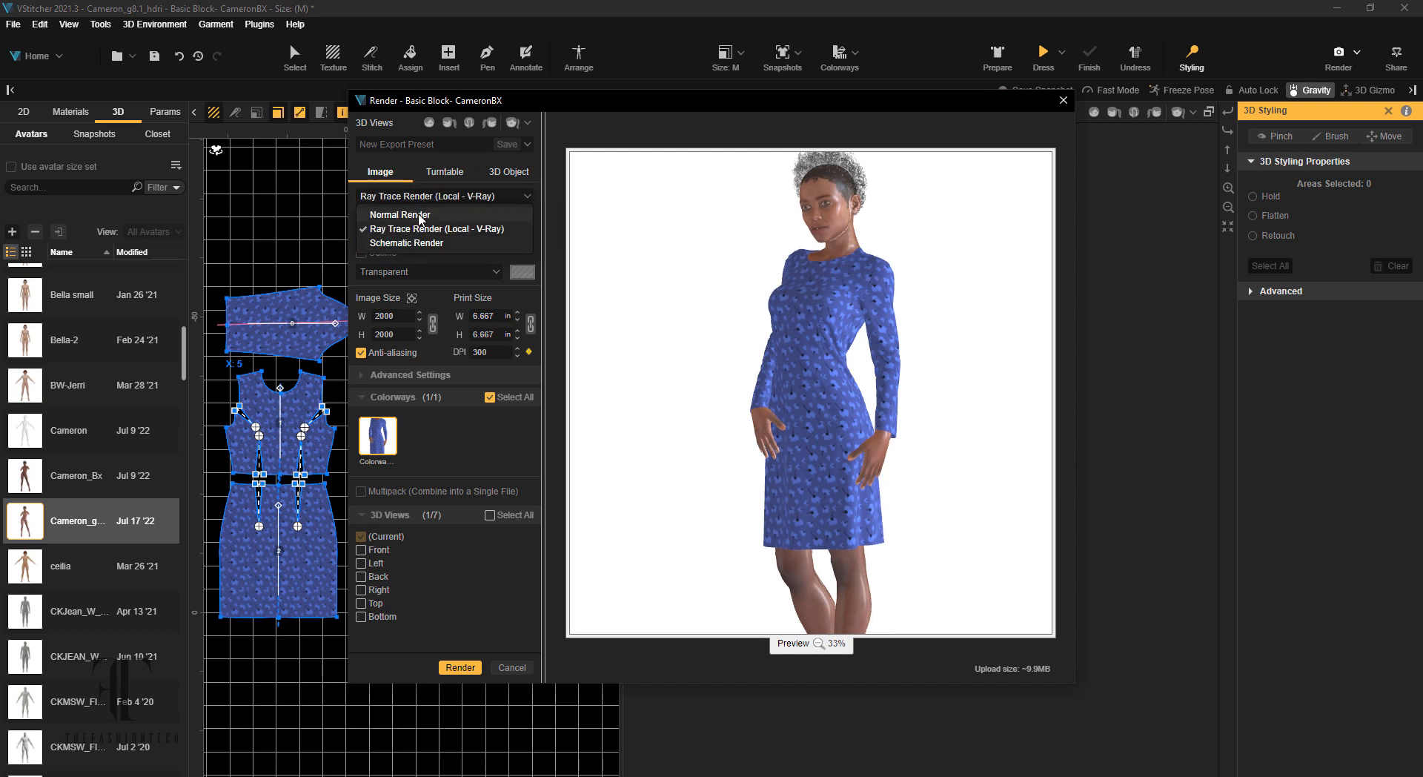
click(419, 215)
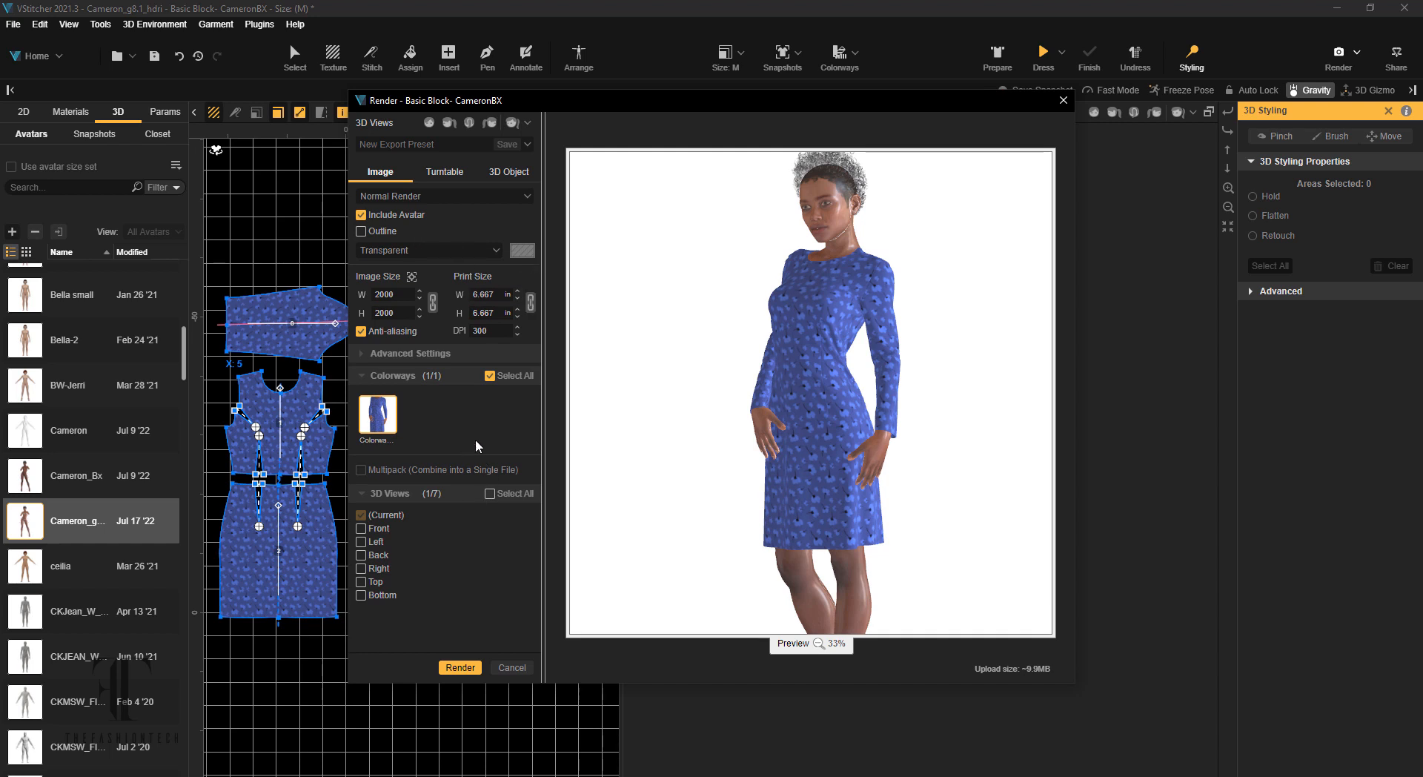
click(465, 251)
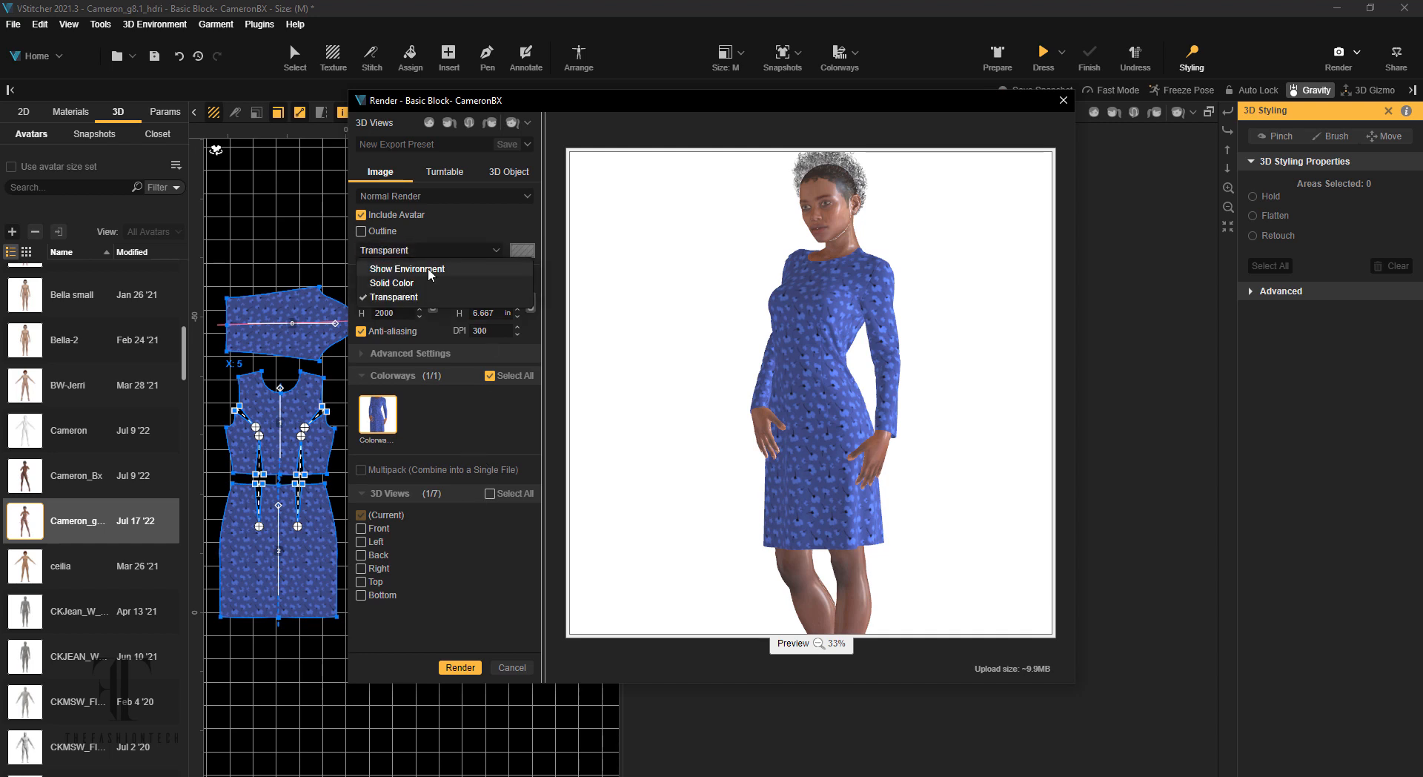
click(430, 270)
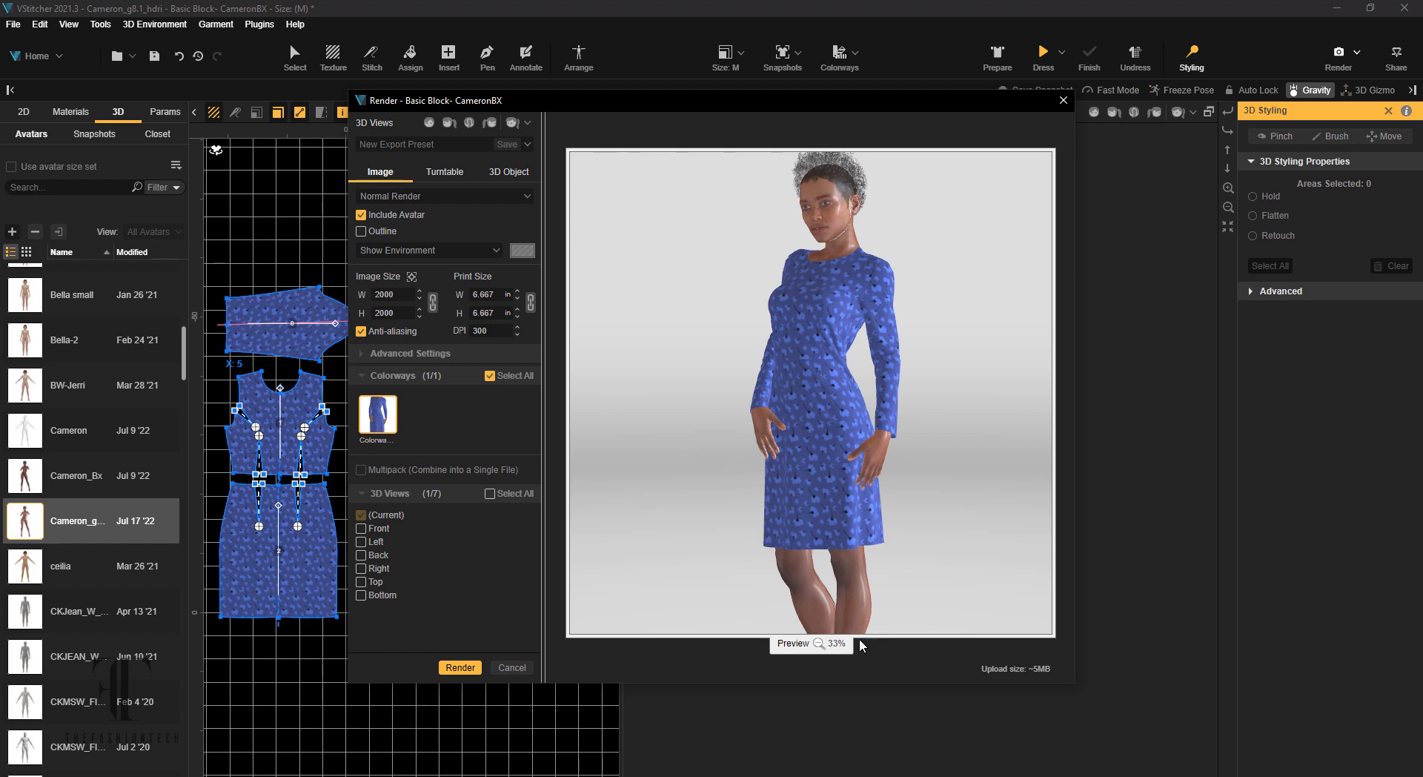
- Render the image and save it as the JPEG "Cameron-Normal Render" in the Render Tests folder
click(460, 668)
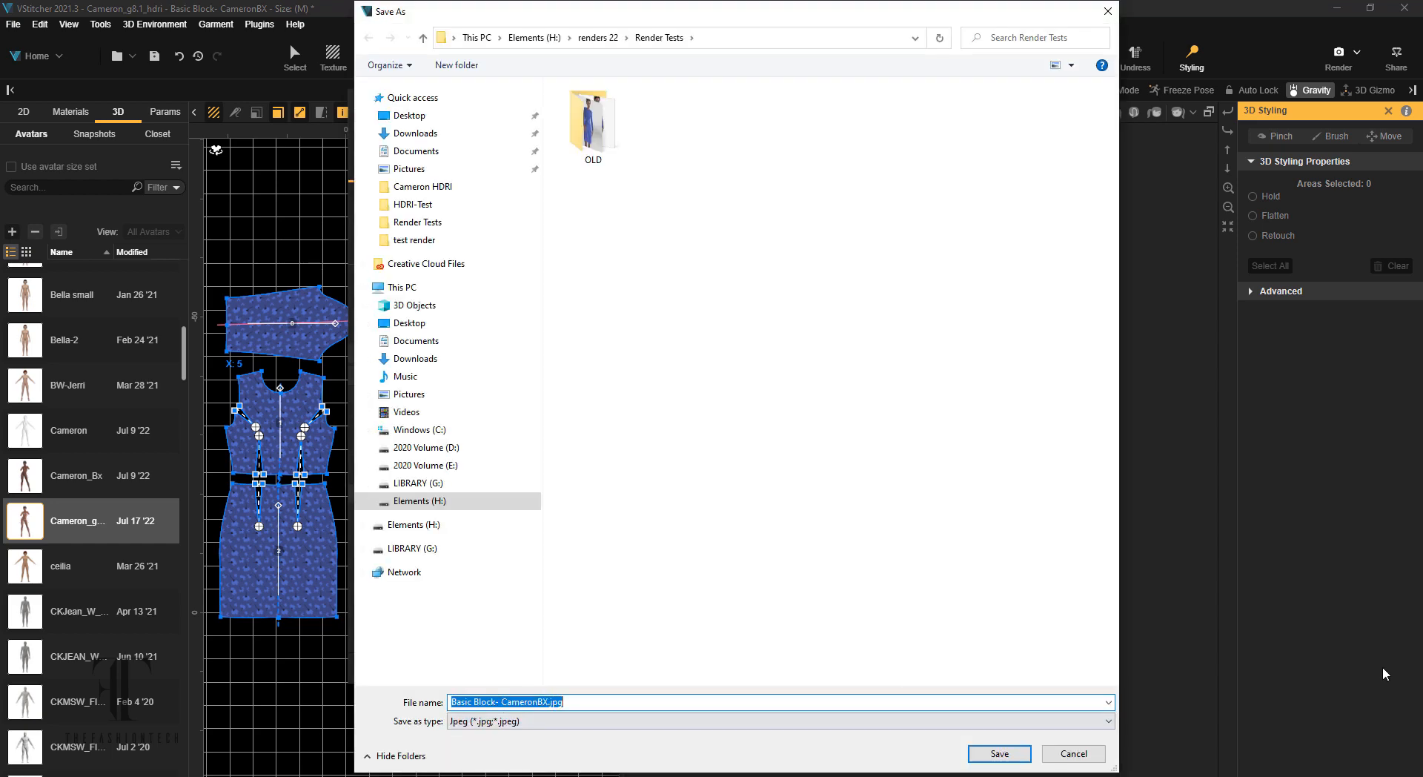
text(CAmer)
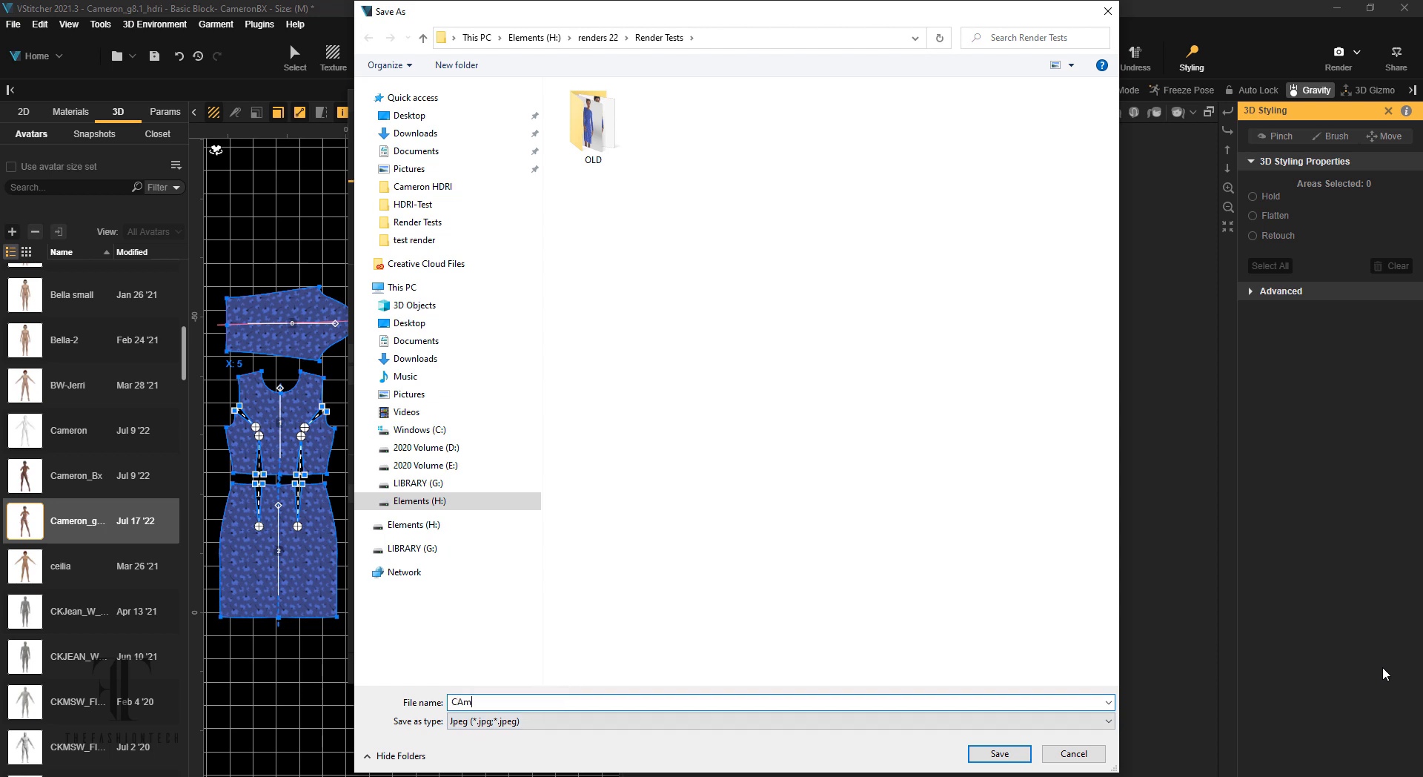
text(on-Normal Render)
click(459, 702)
key(BackSpace)
text(a)
click(999, 753)
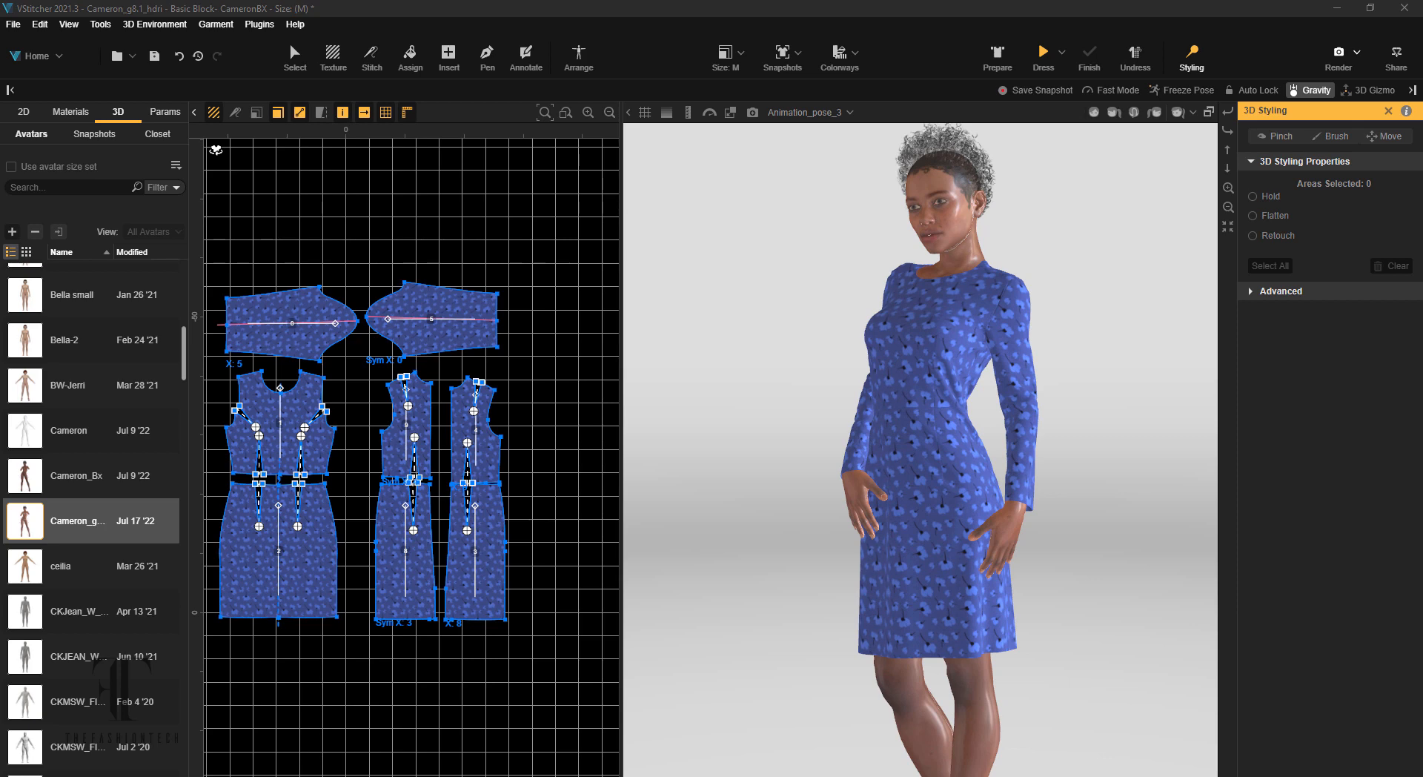
- Switch the 3D environment lights to Ambient
drag(1422, 3, 219, 27)
click(175, 27)
mouse_move(175, 45)
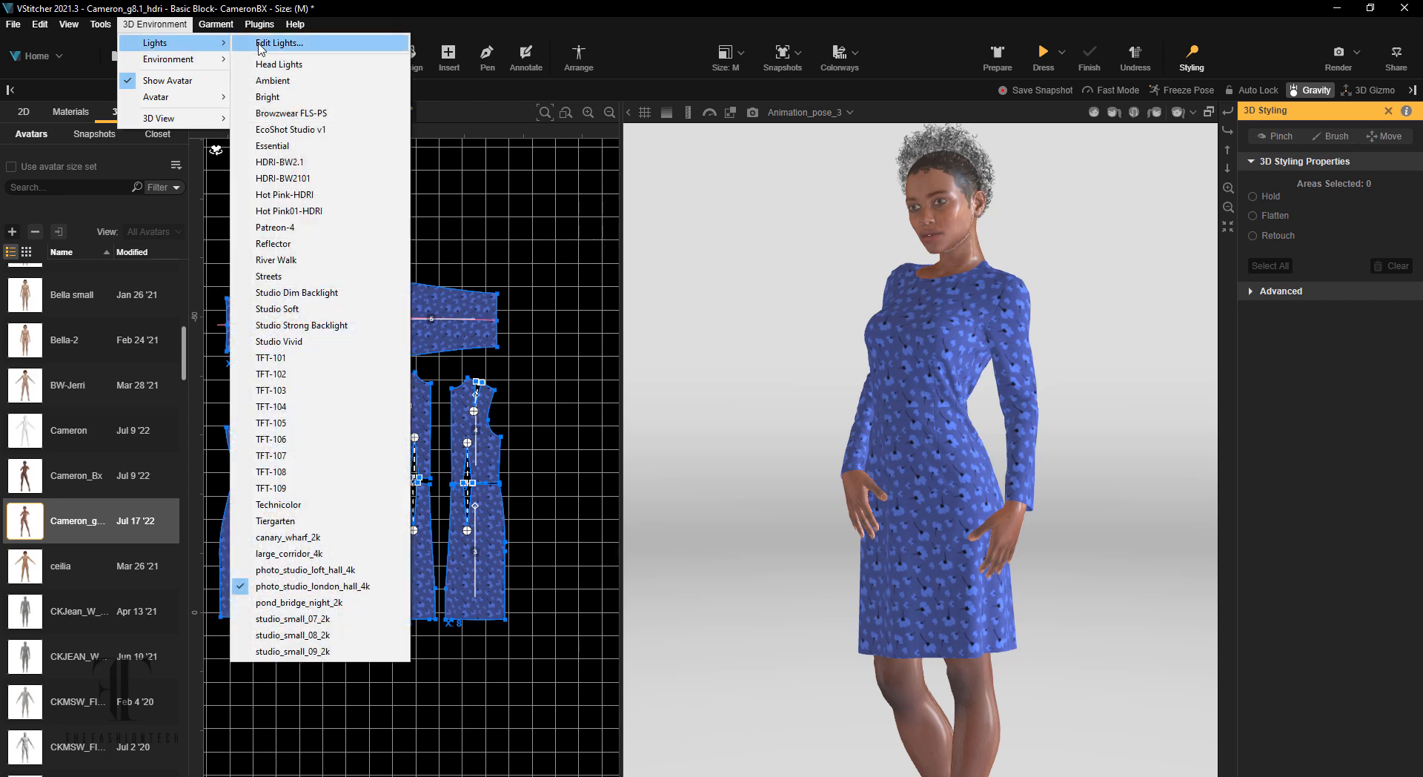
click(275, 80)
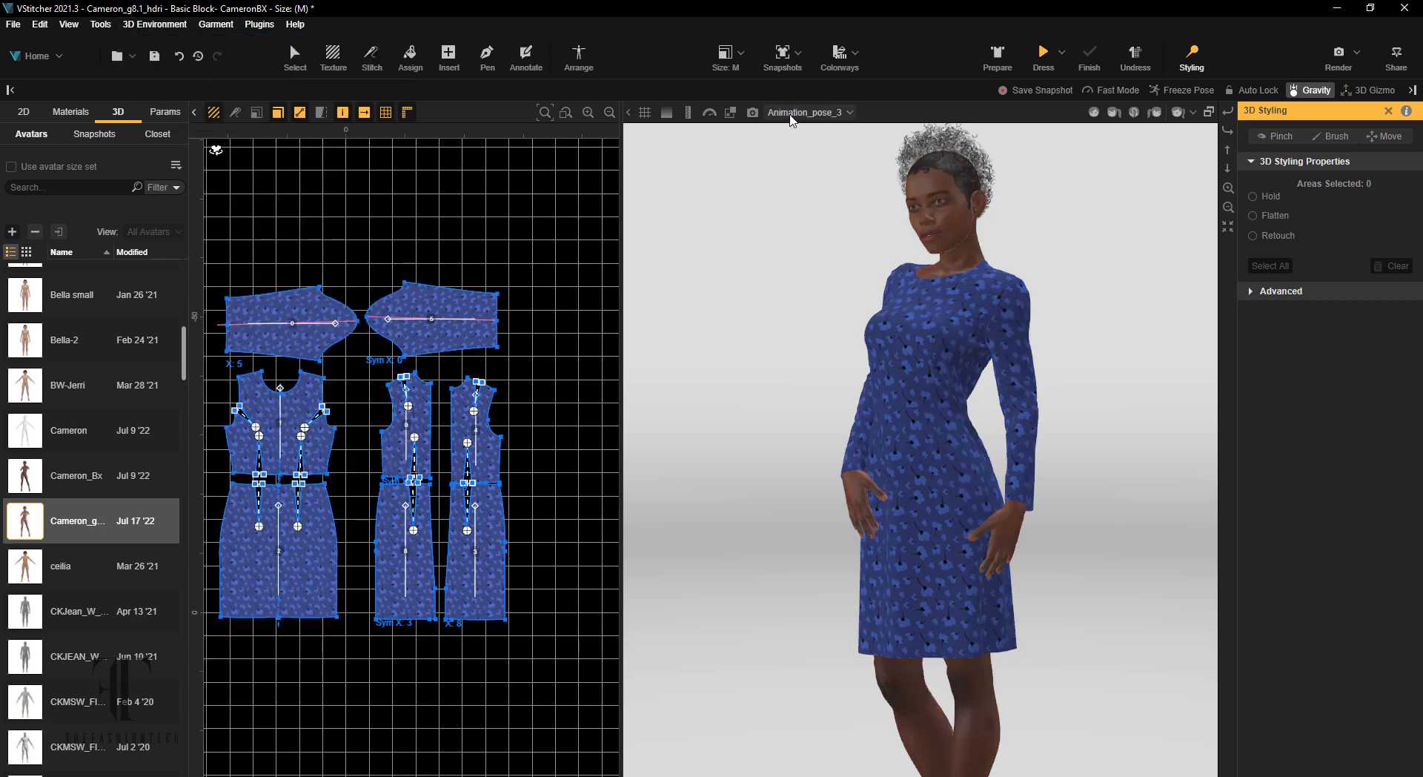
- Open the V-Ray ray trace preview, turn off its background image and refresh the rendering
click(752, 112)
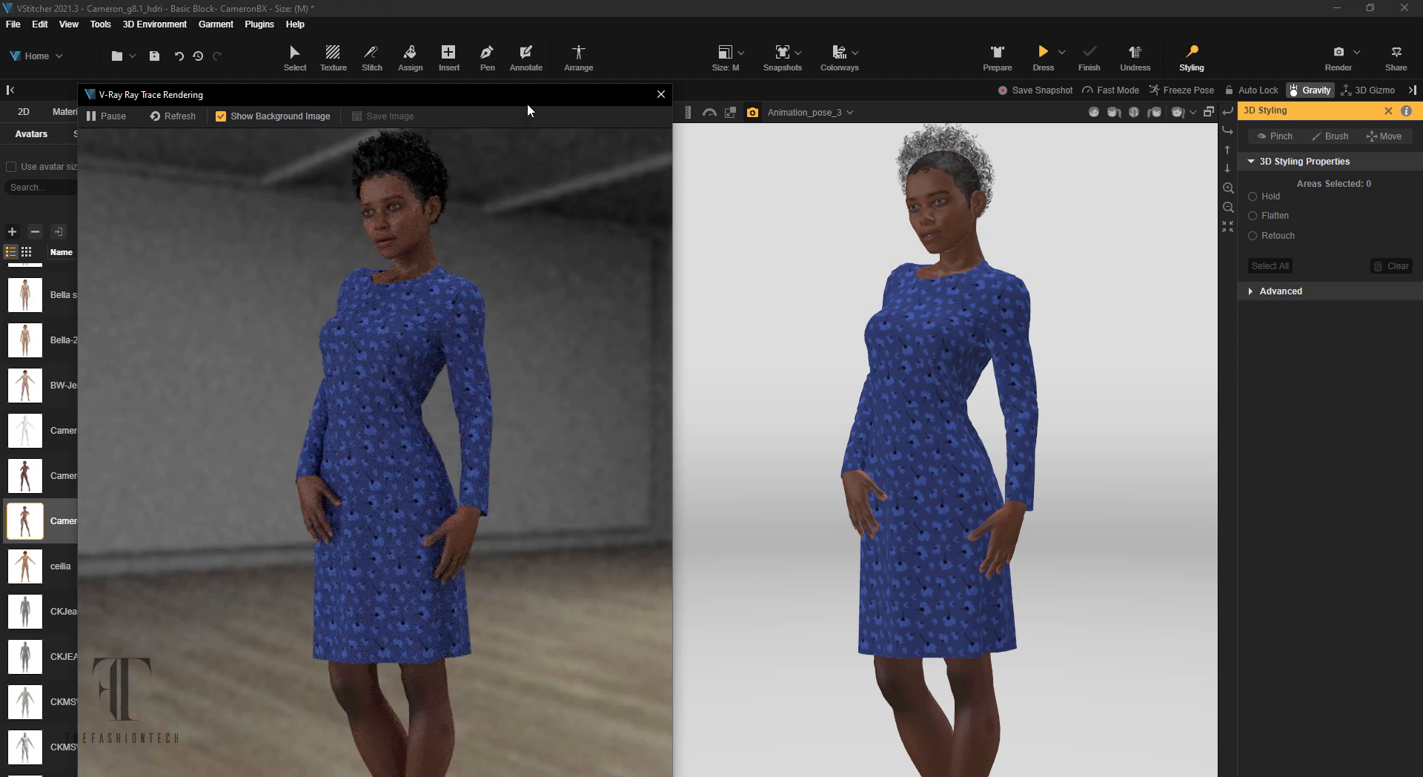
click(219, 118)
click(178, 121)
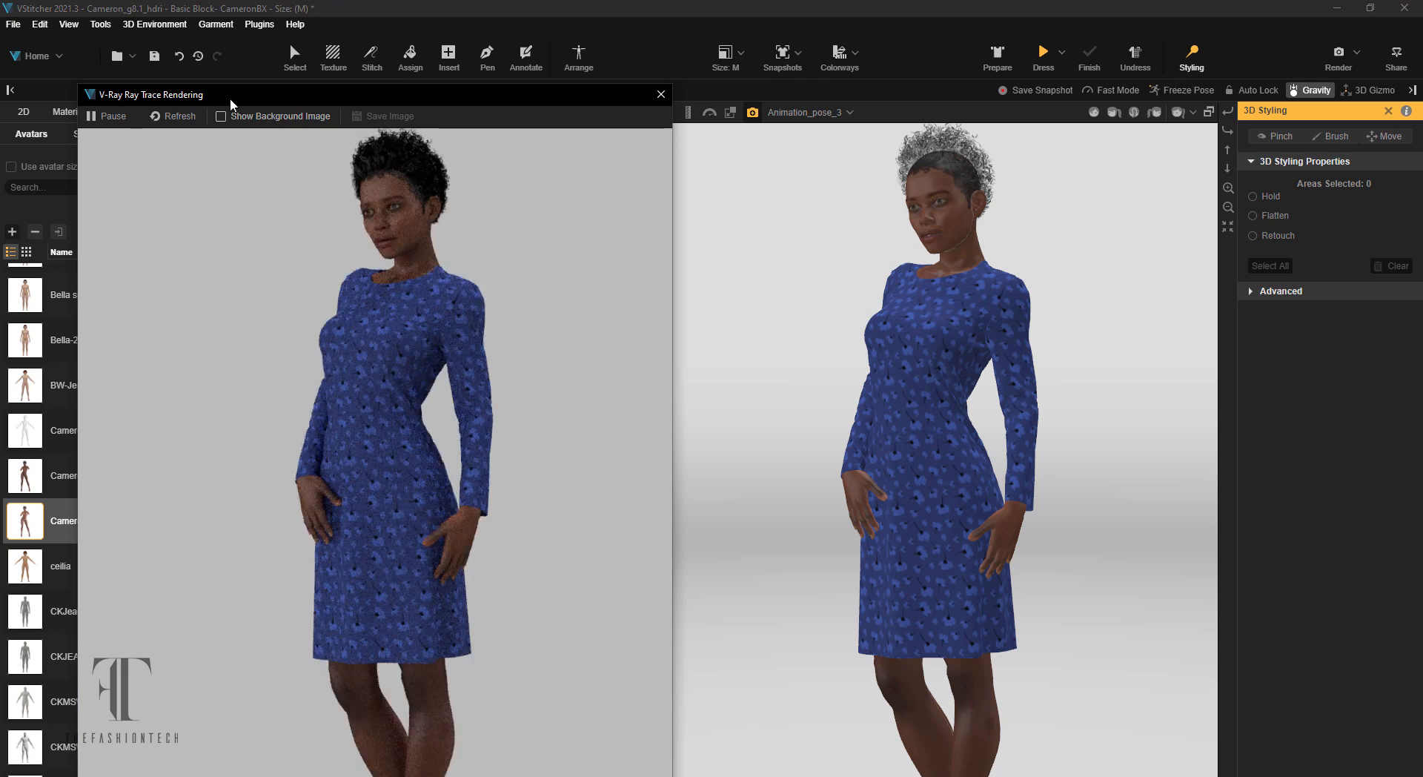
- Show the background image in the ray trace preview and frame the avatar at full length, including the shoes
click(222, 116)
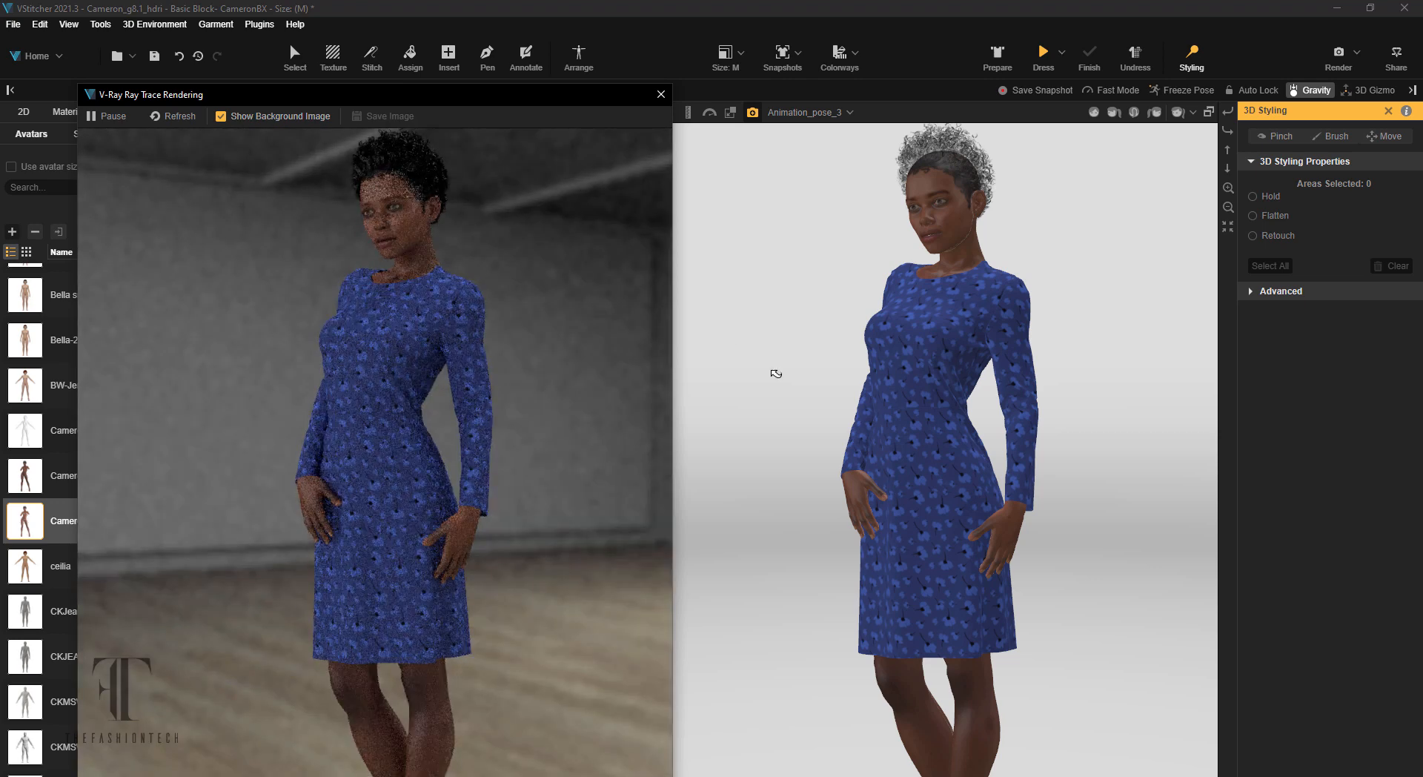
scroll(801, 394, down, 3)
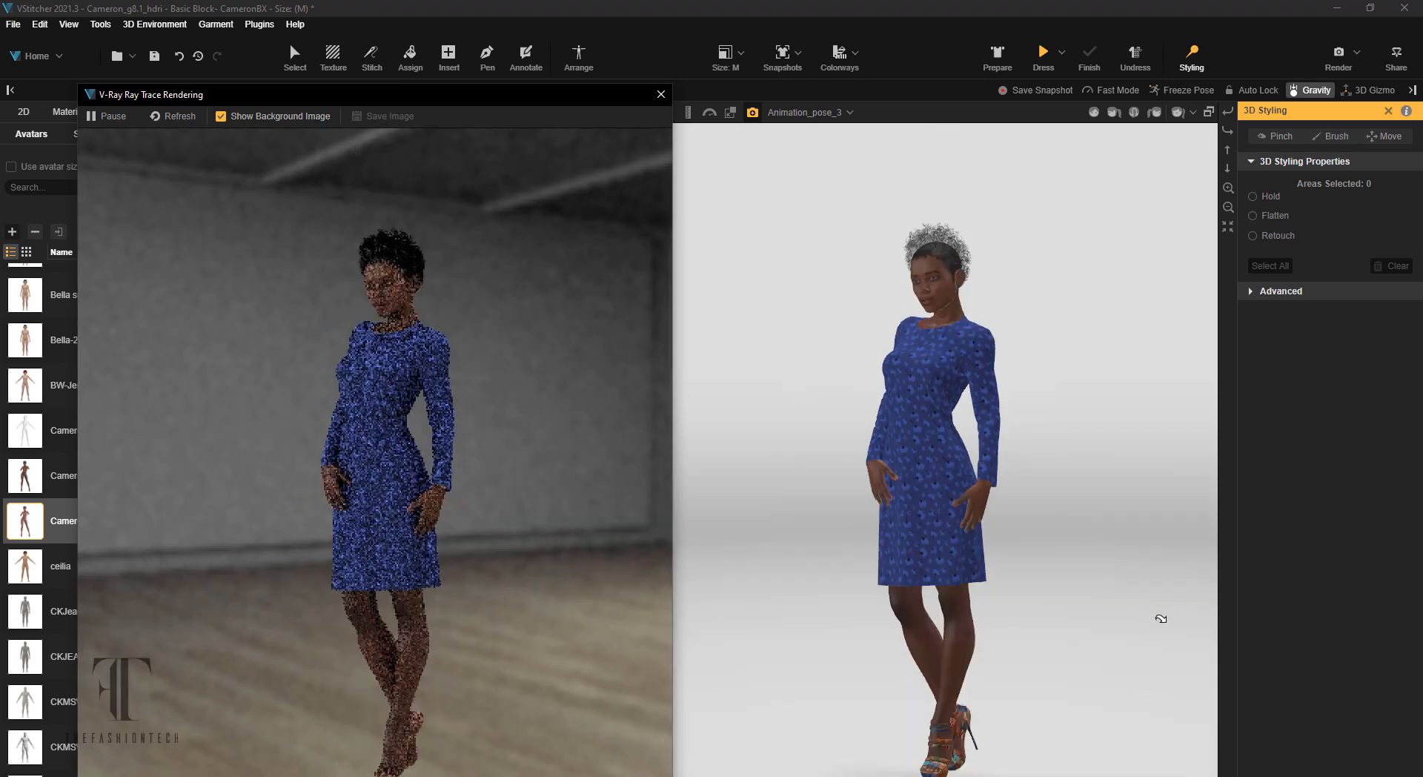
click(897, 710)
middle_drag(897, 710, 906, 679)
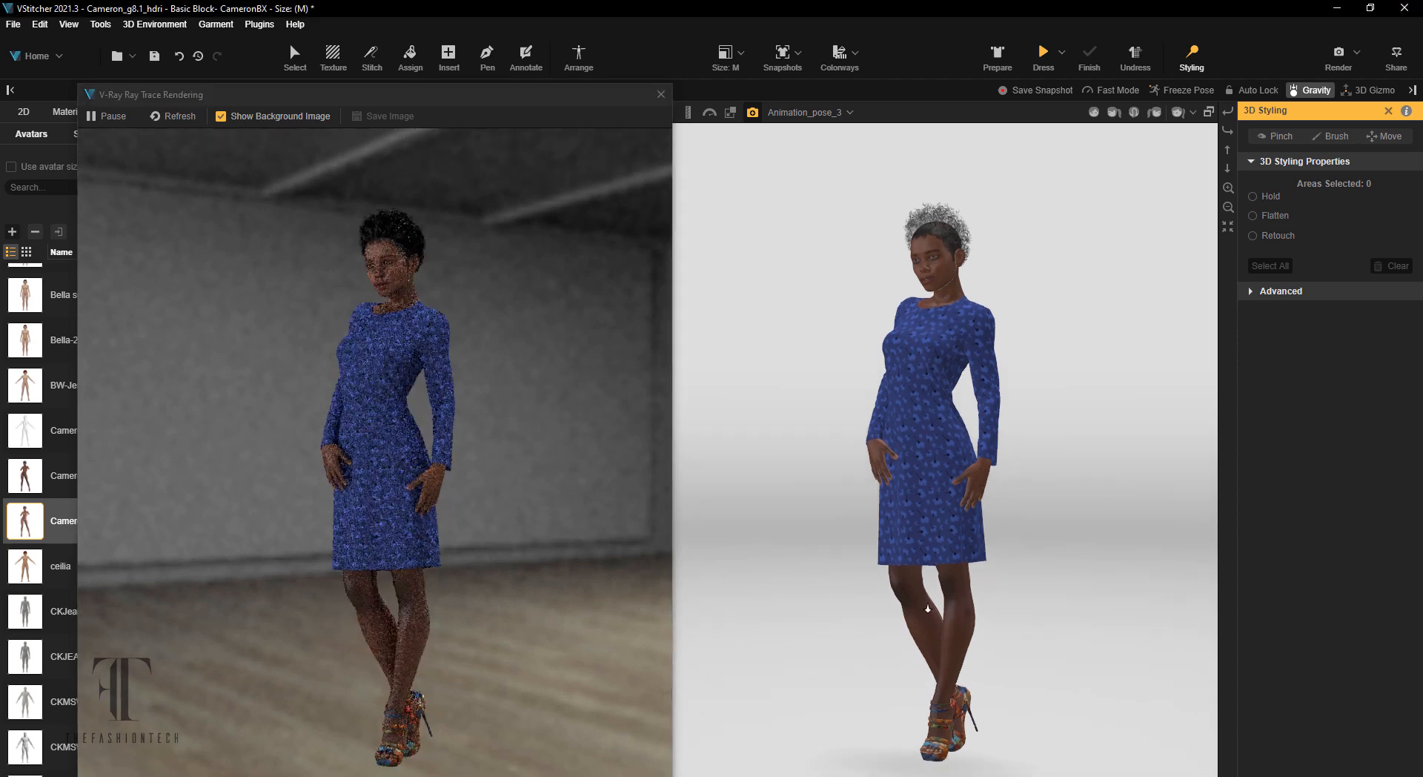
scroll(928, 610, up, 1)
scroll(928, 611, up, 1)
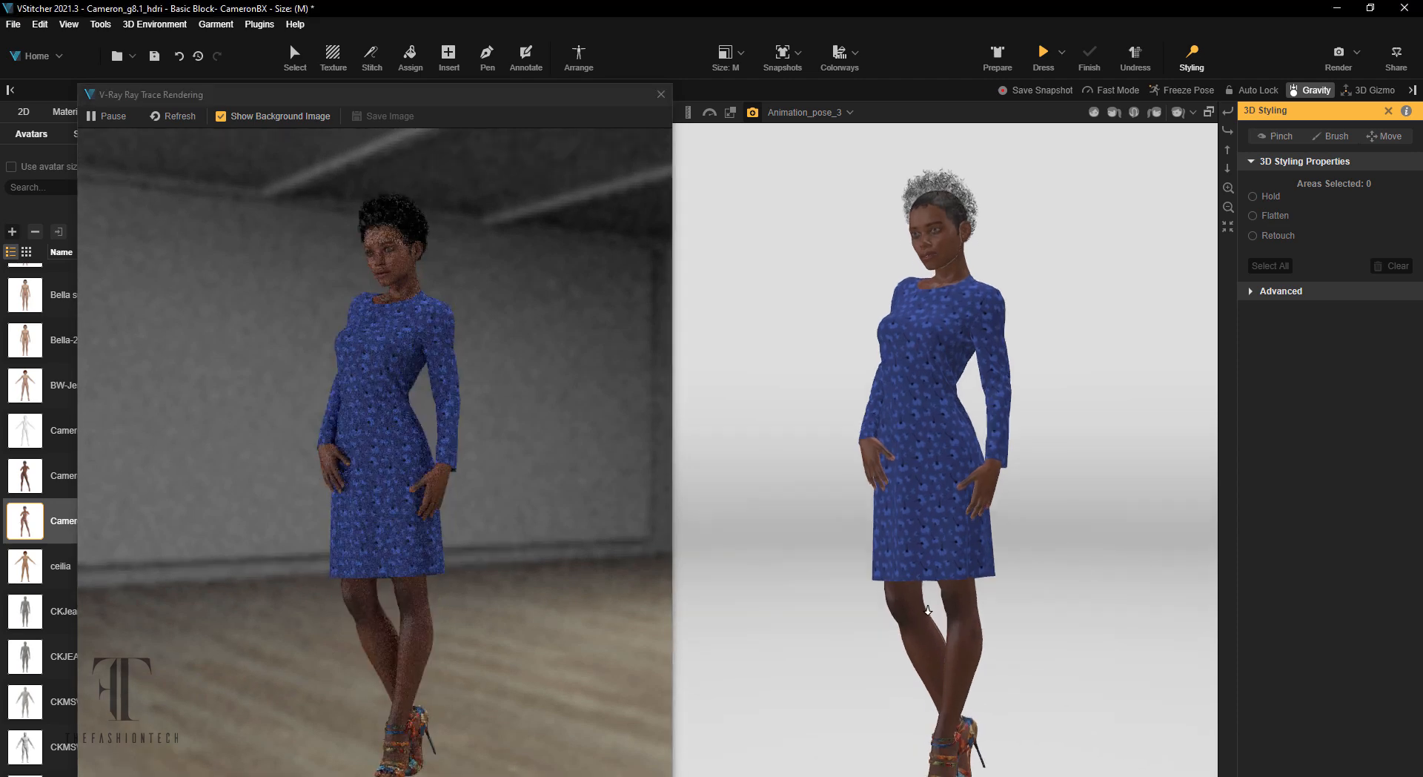
key(Up)
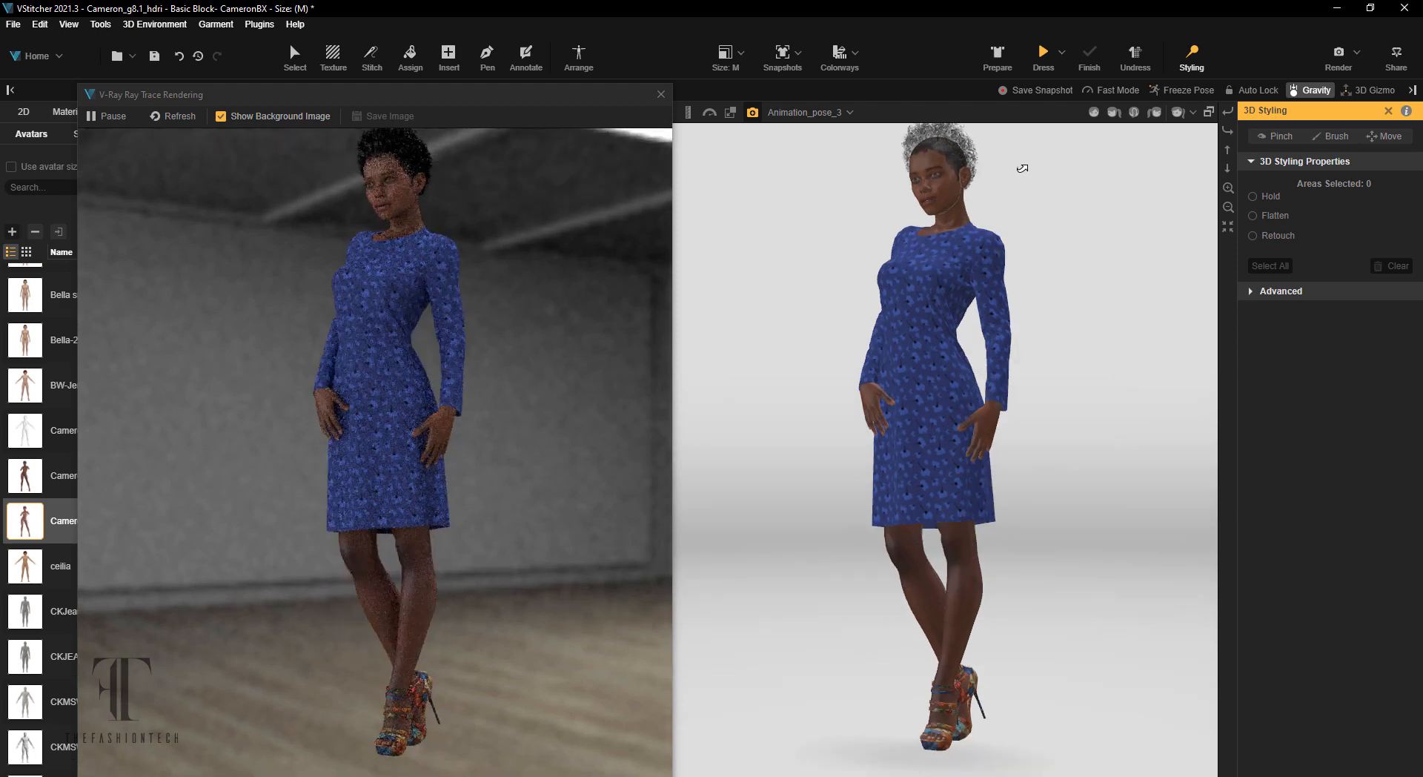
scroll(1022, 168, up, 1)
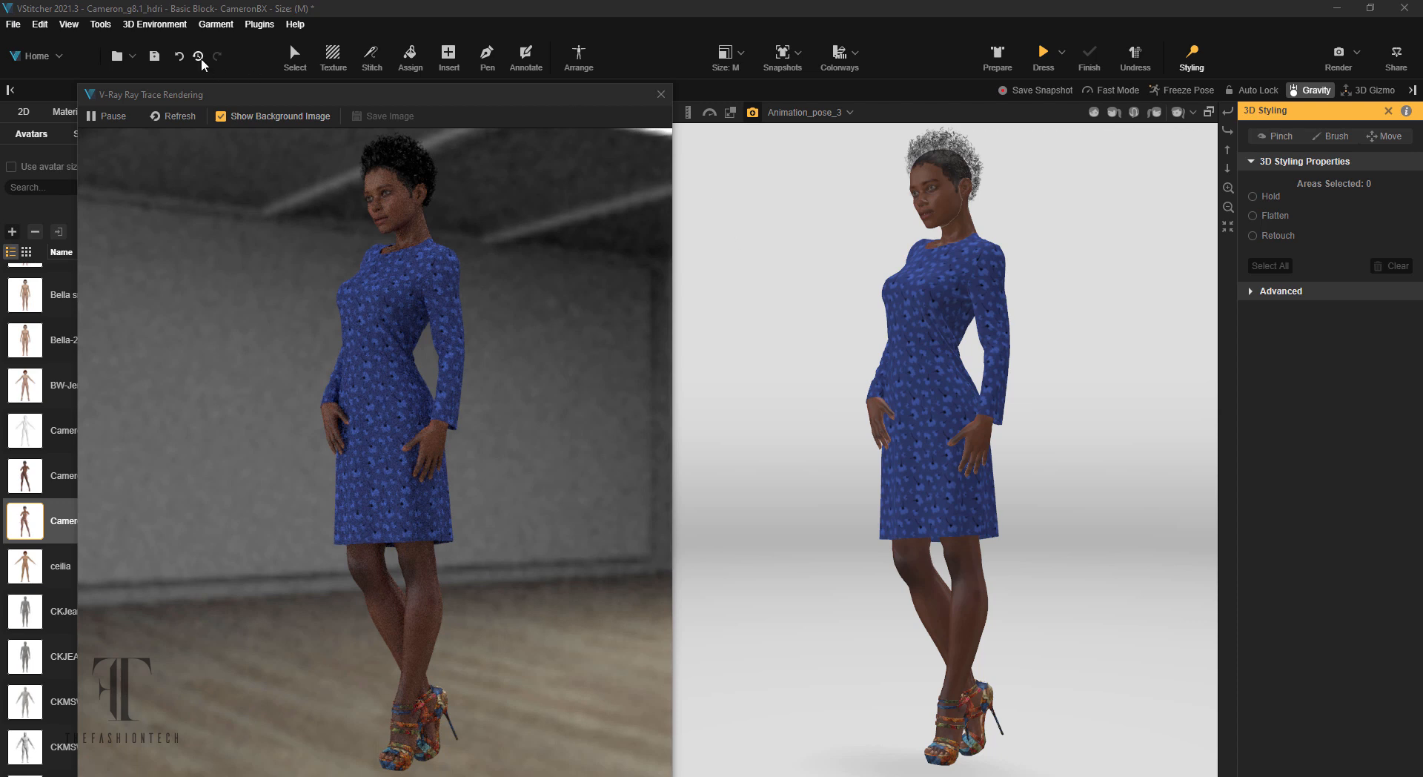
- Change the image-based lighting from Ambient to Bright.hdr and refresh the ray trace rendering
click(178, 27)
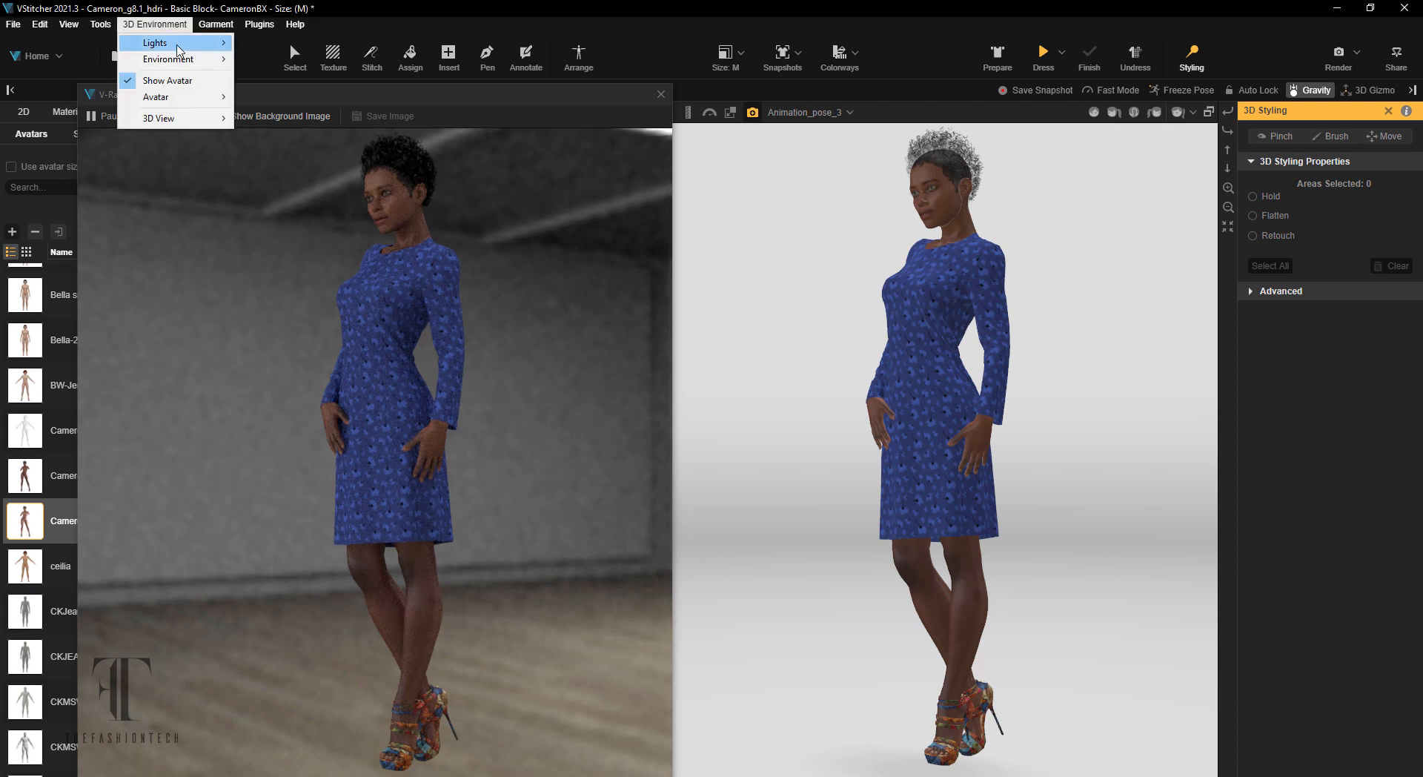
mouse_move(180, 46)
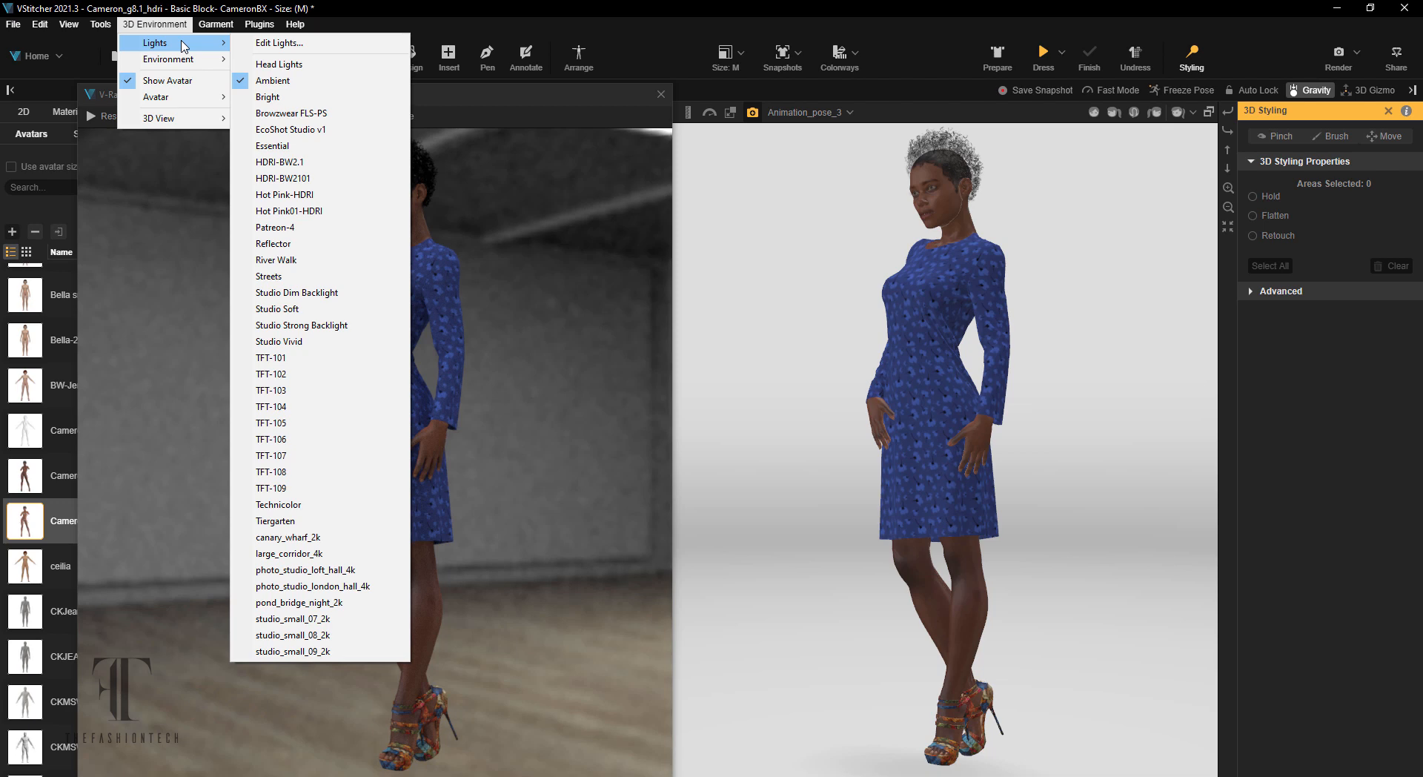
click(317, 43)
drag(688, 292, 618, 196)
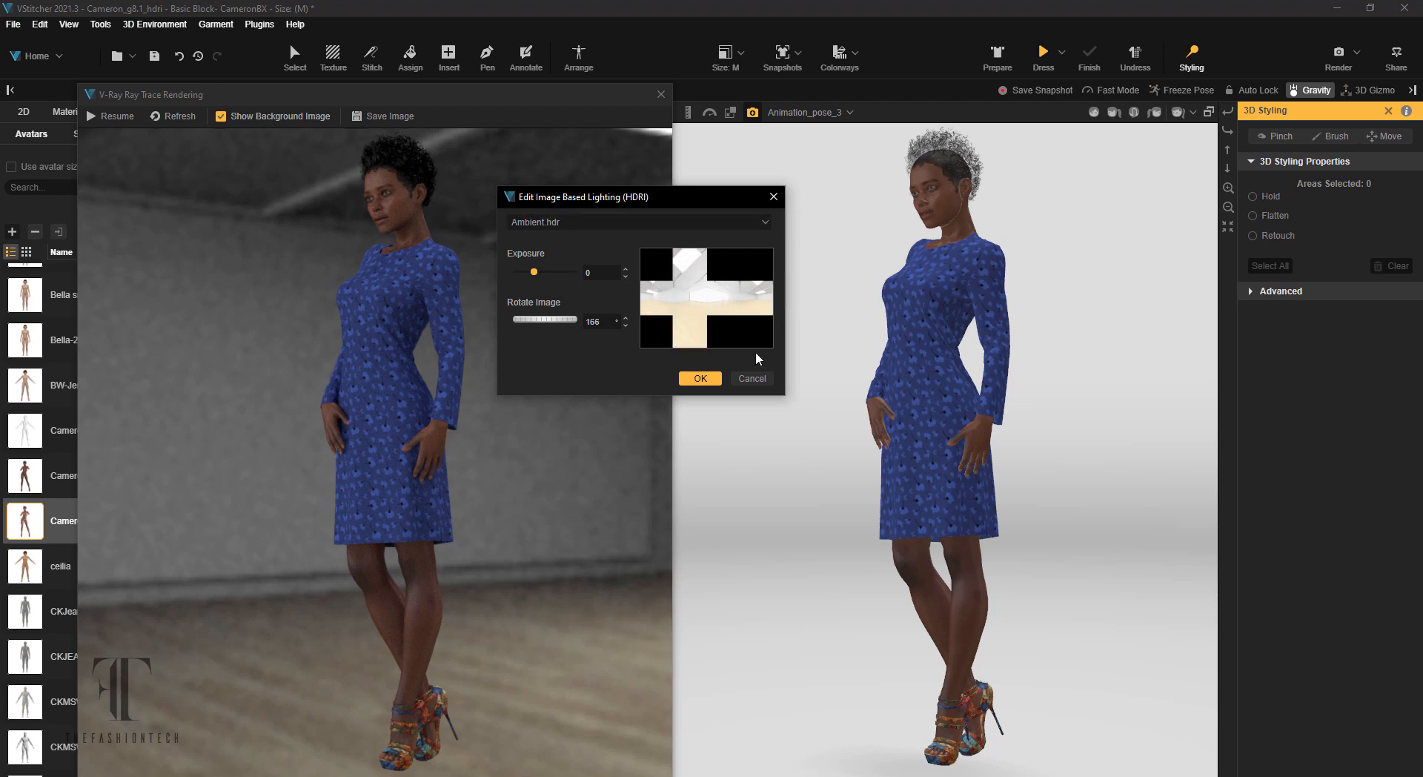
click(630, 221)
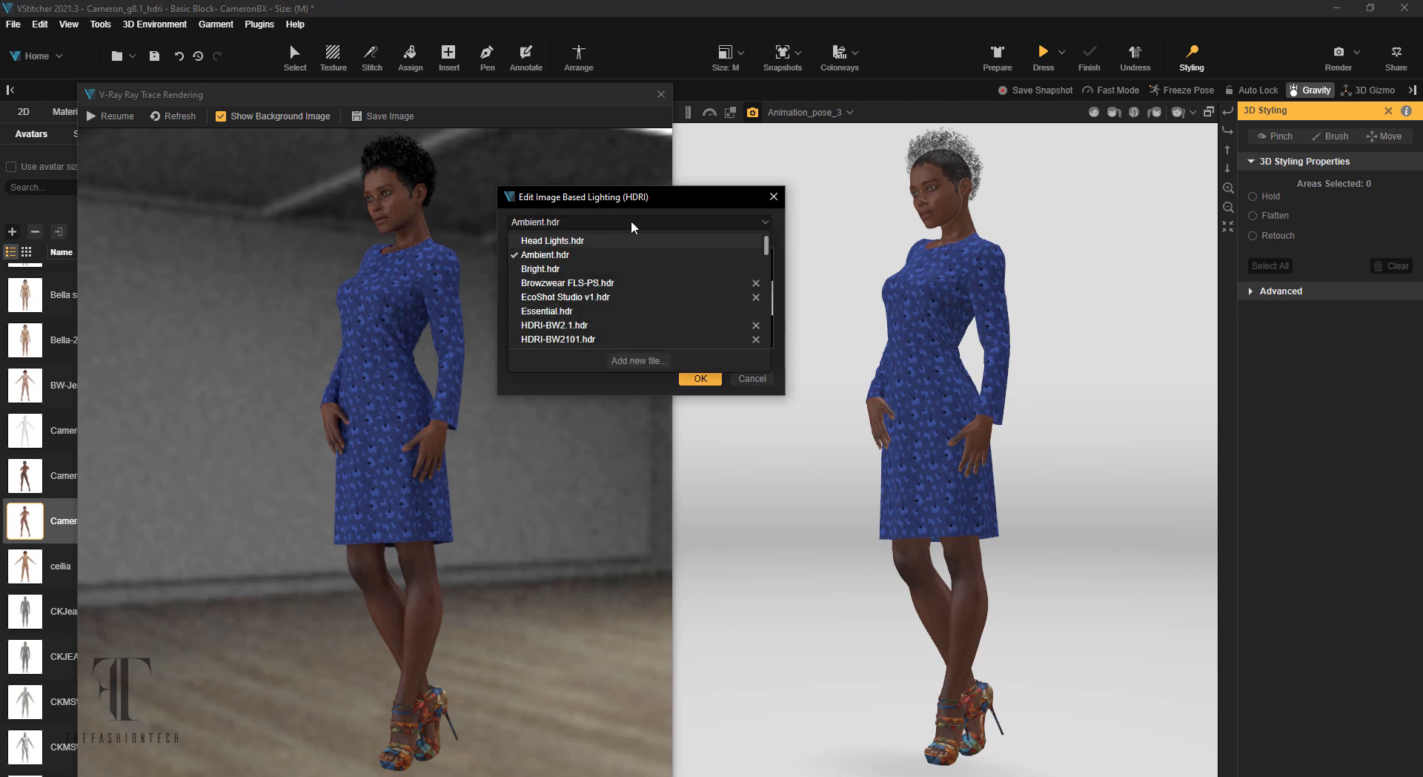
click(575, 267)
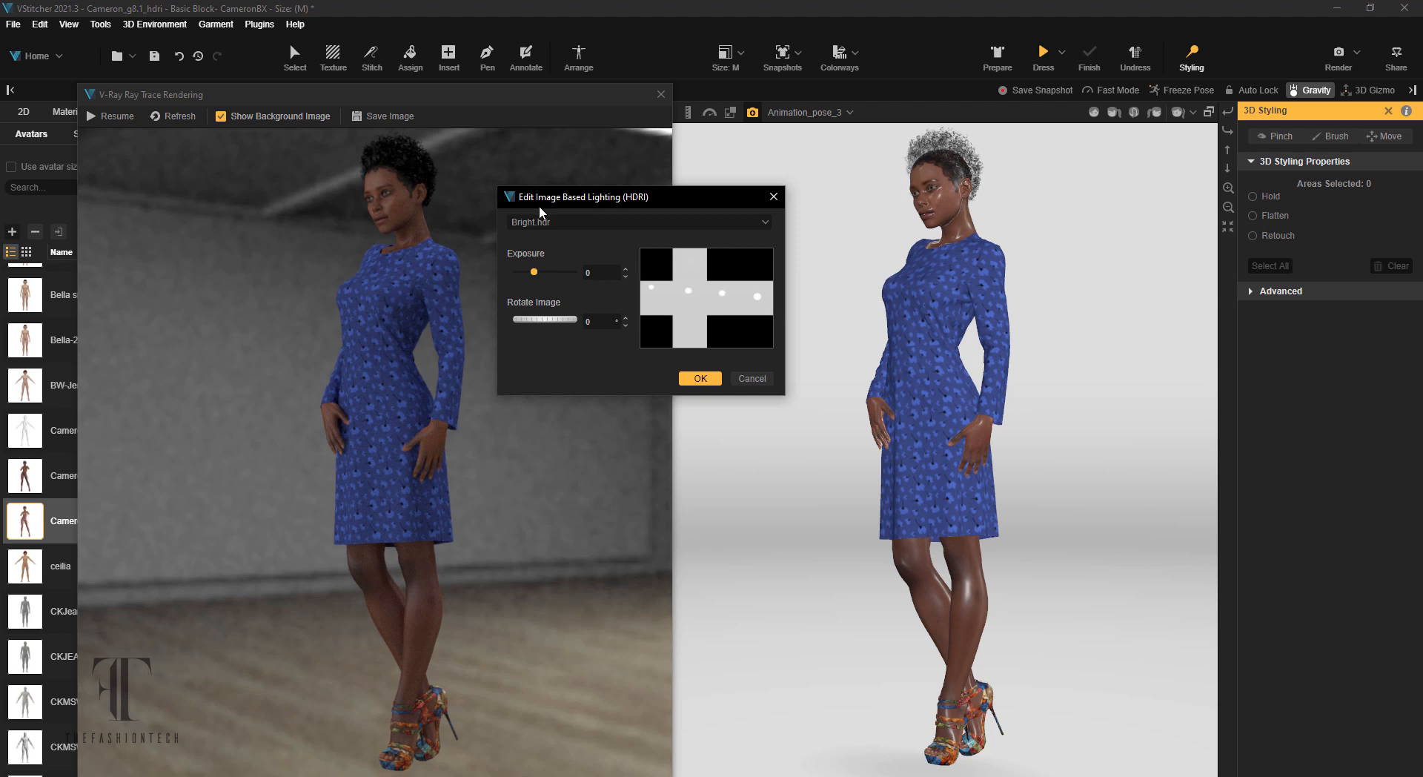
click(701, 379)
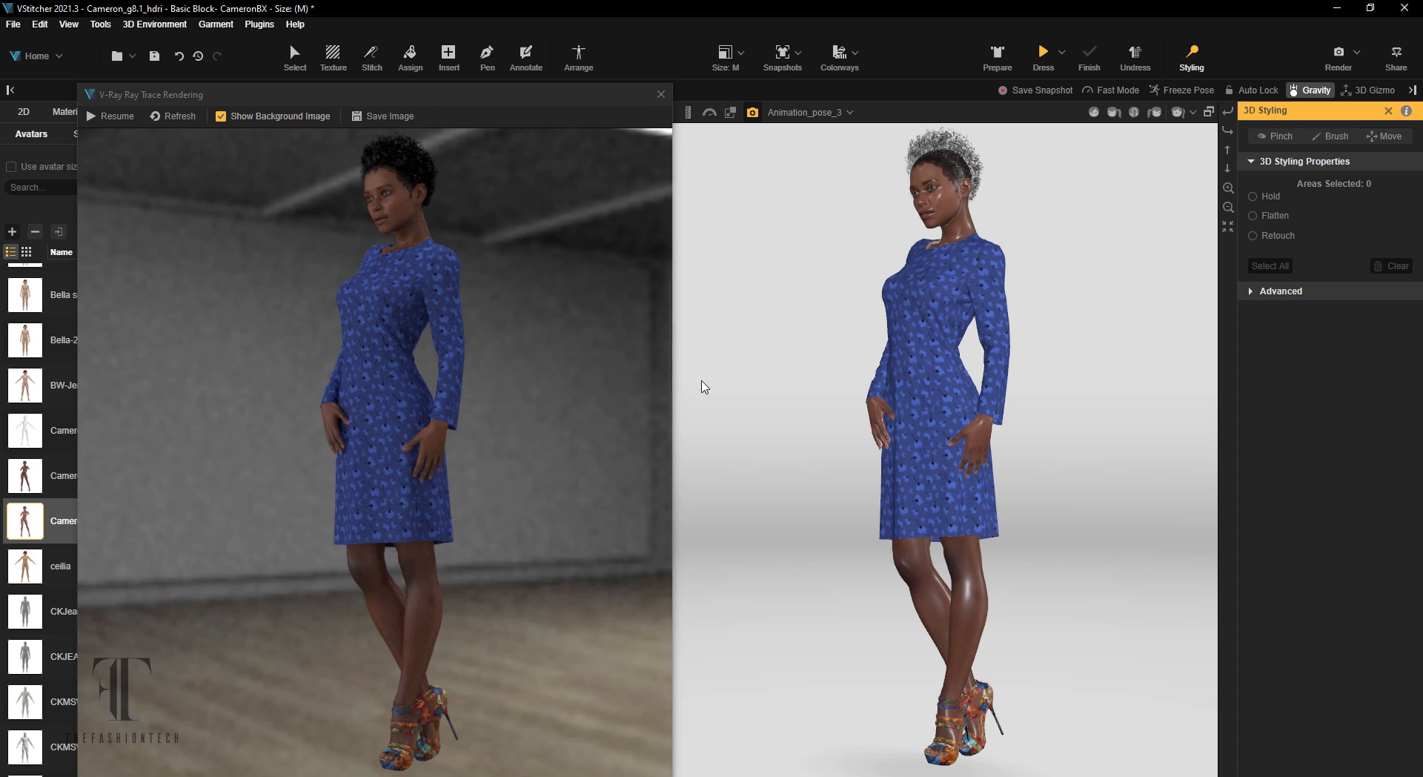
click(169, 114)
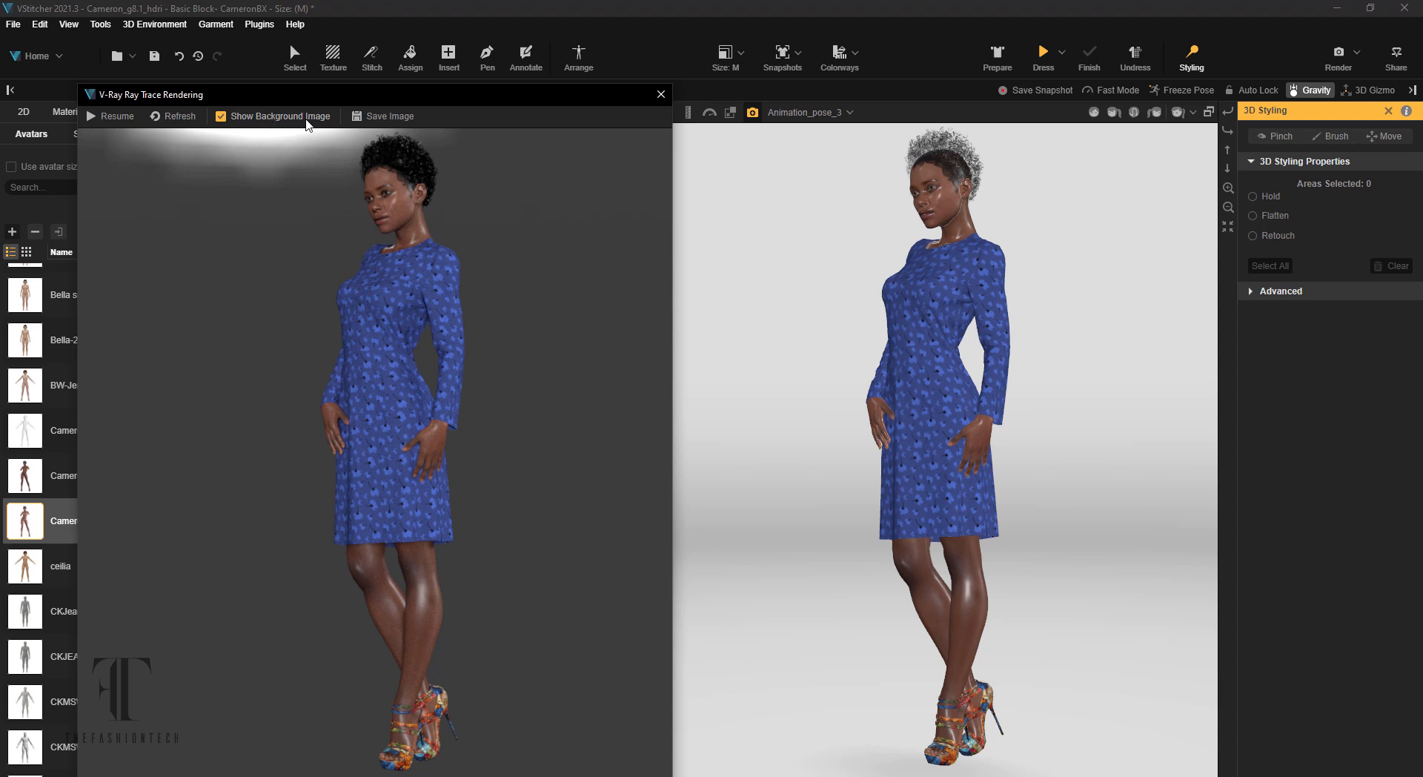
- Try a small exposure adjustment of the Bright.hdr lighting and refresh the ray trace rendering
right_click(811, 227)
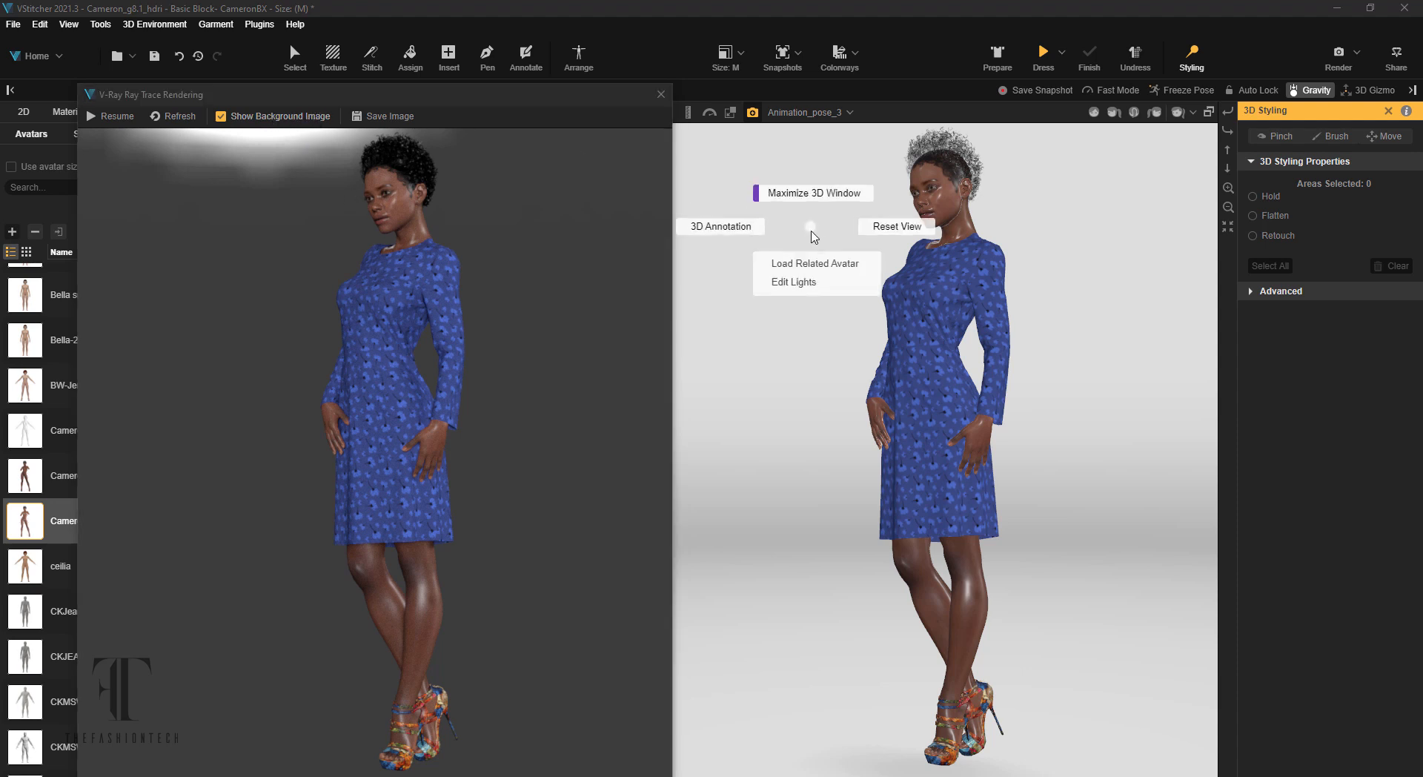
click(807, 284)
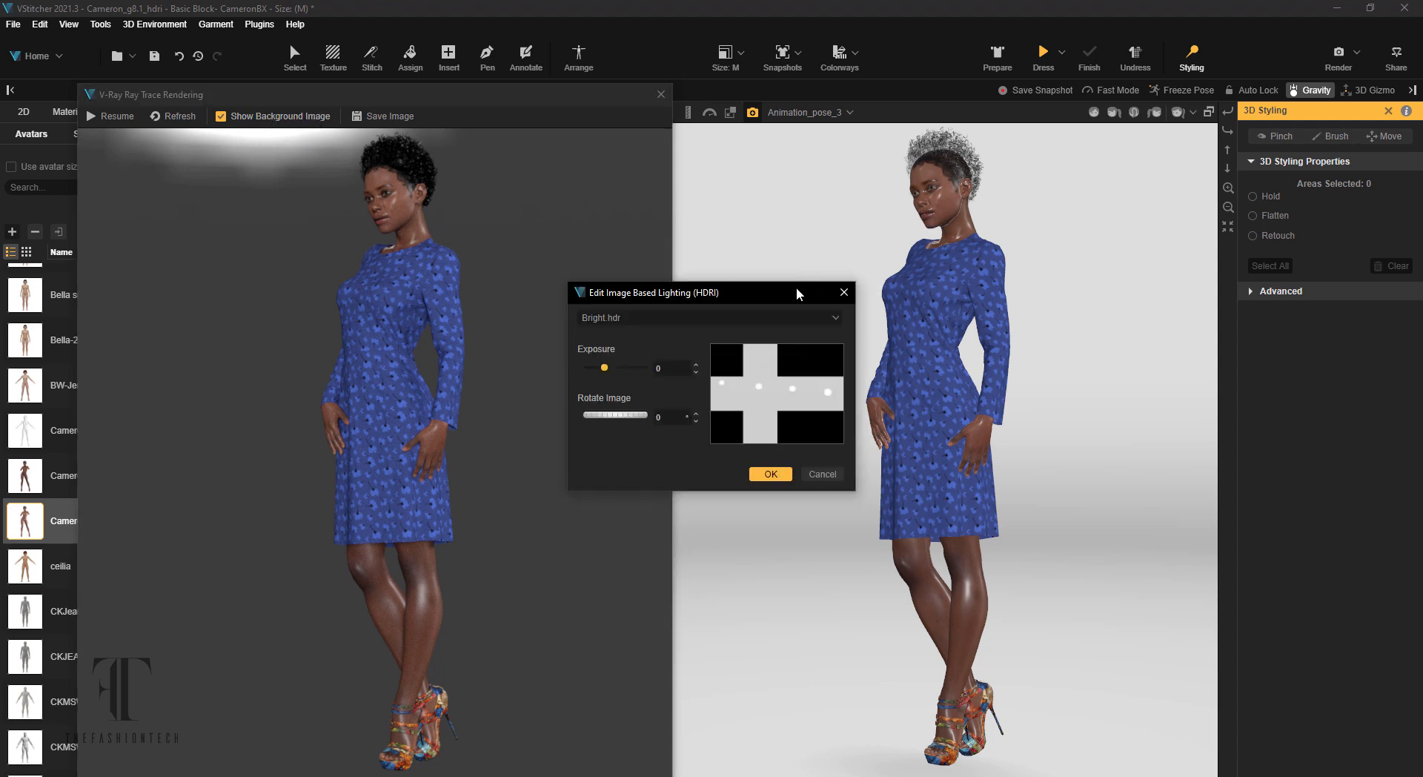
drag(791, 274, 863, 260)
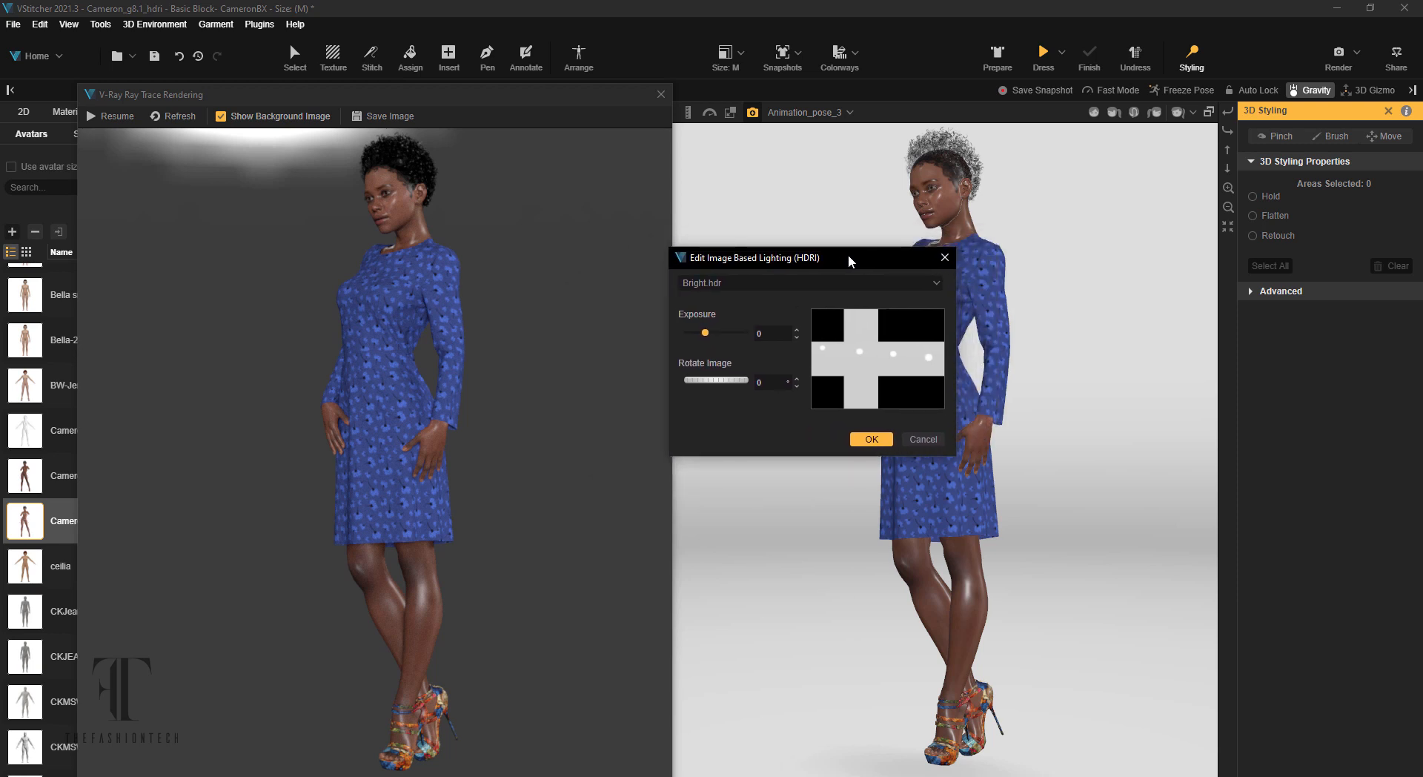
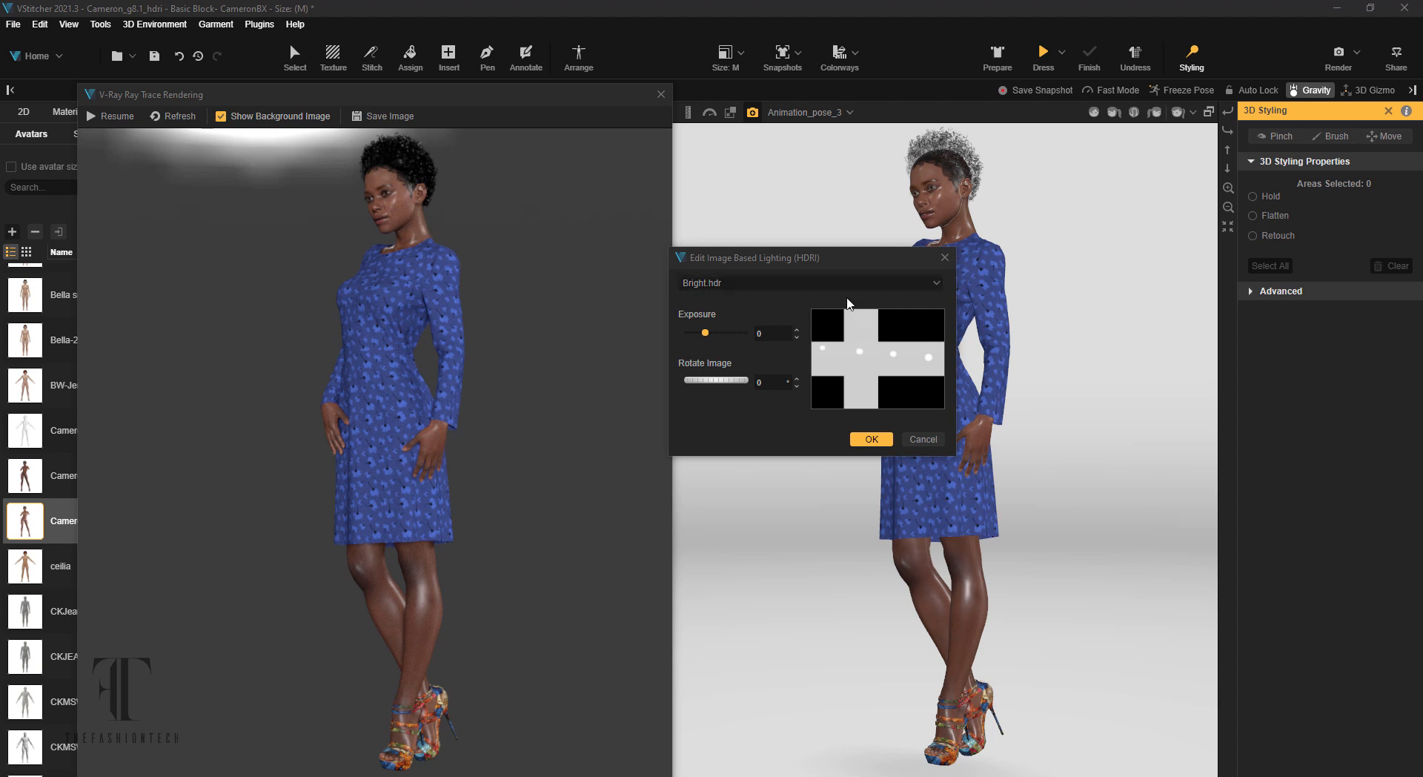
click(708, 335)
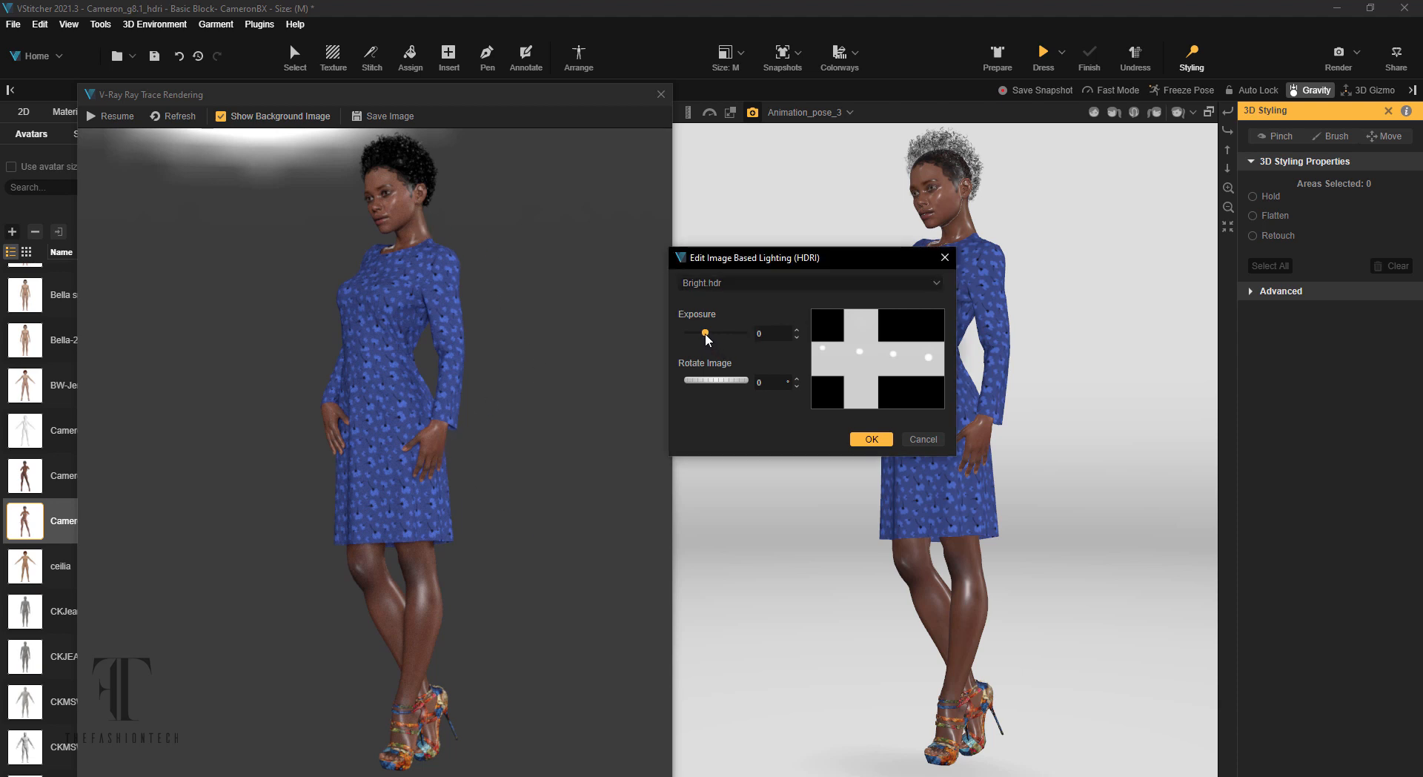
drag(709, 335, 705, 333)
click(859, 437)
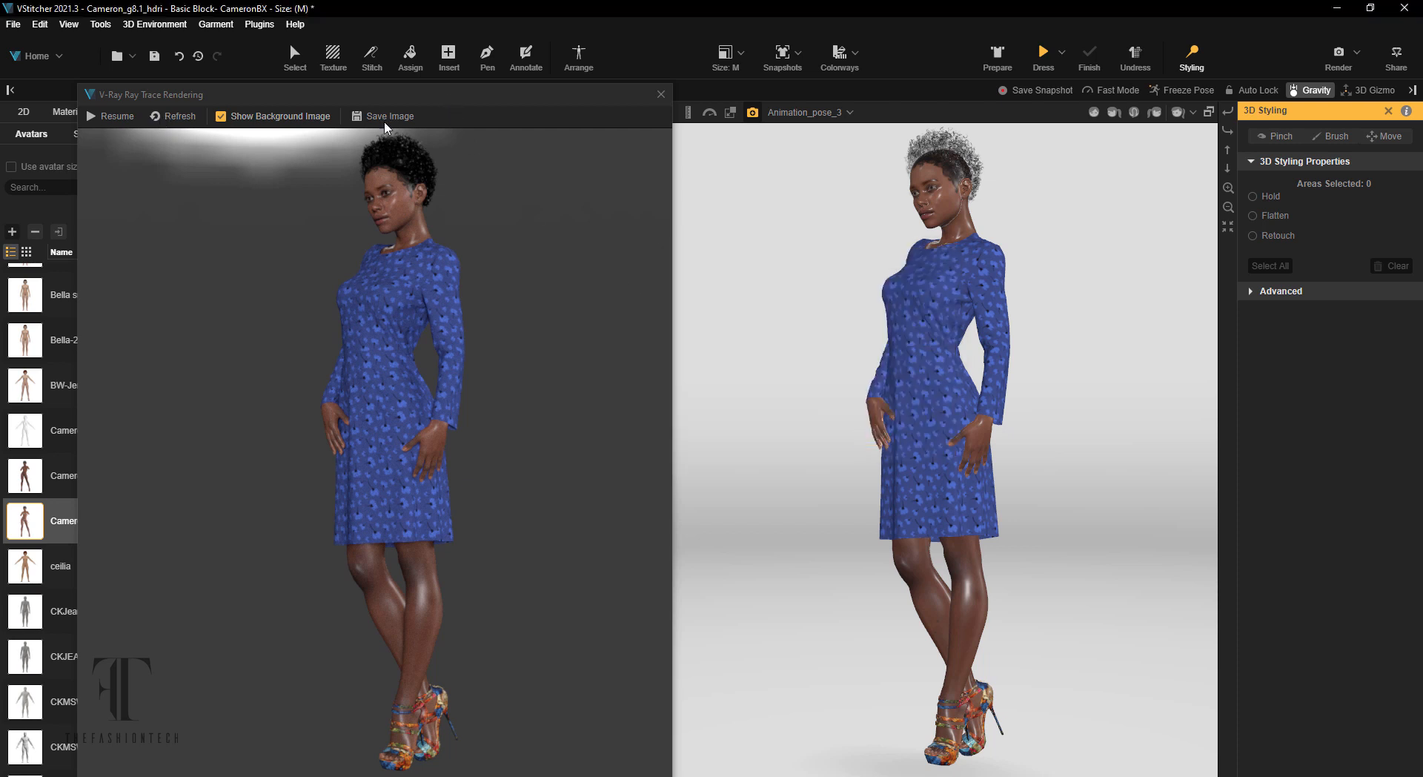
click(172, 117)
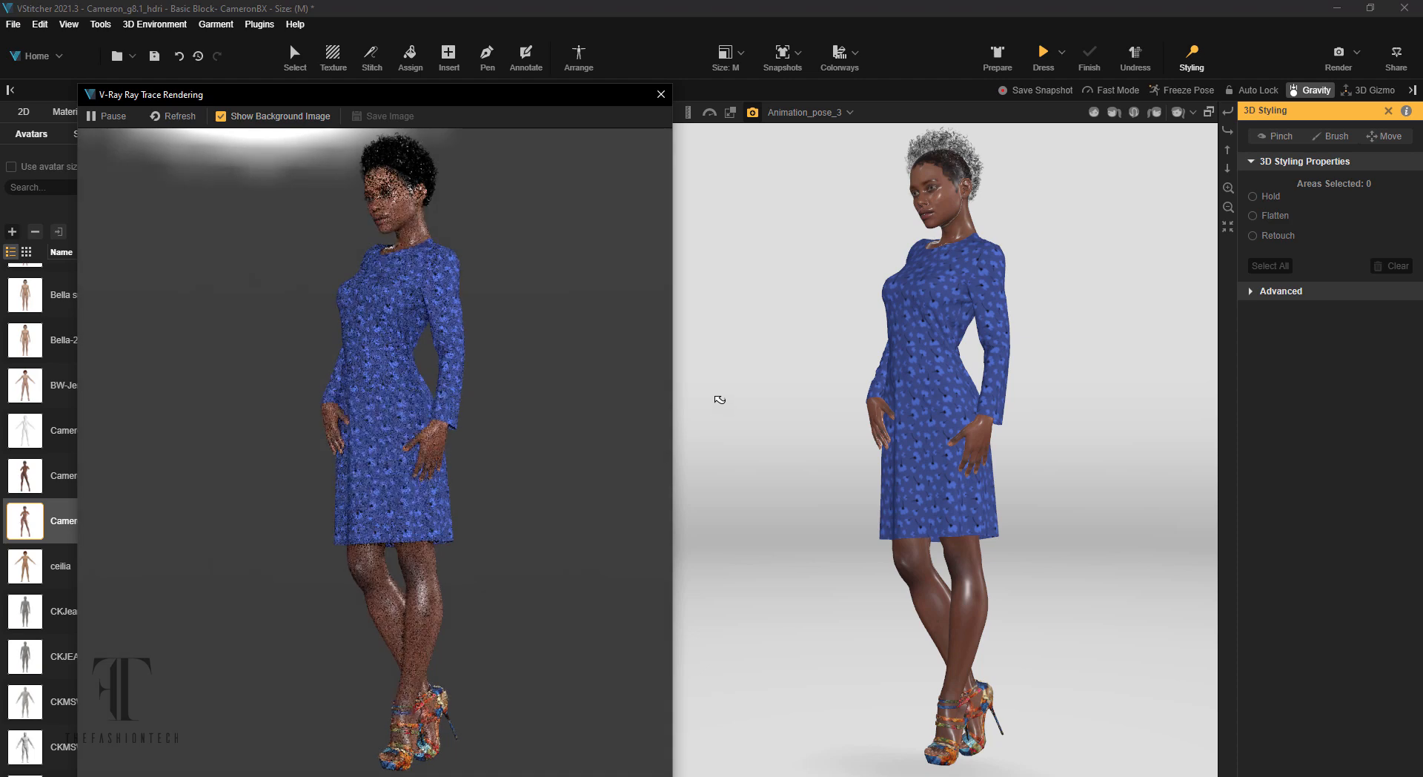
- Turn the avatar more towards the front, set the Bright.hdr exposure to about 0.5 and refresh the rendering
drag(724, 261, 731, 267)
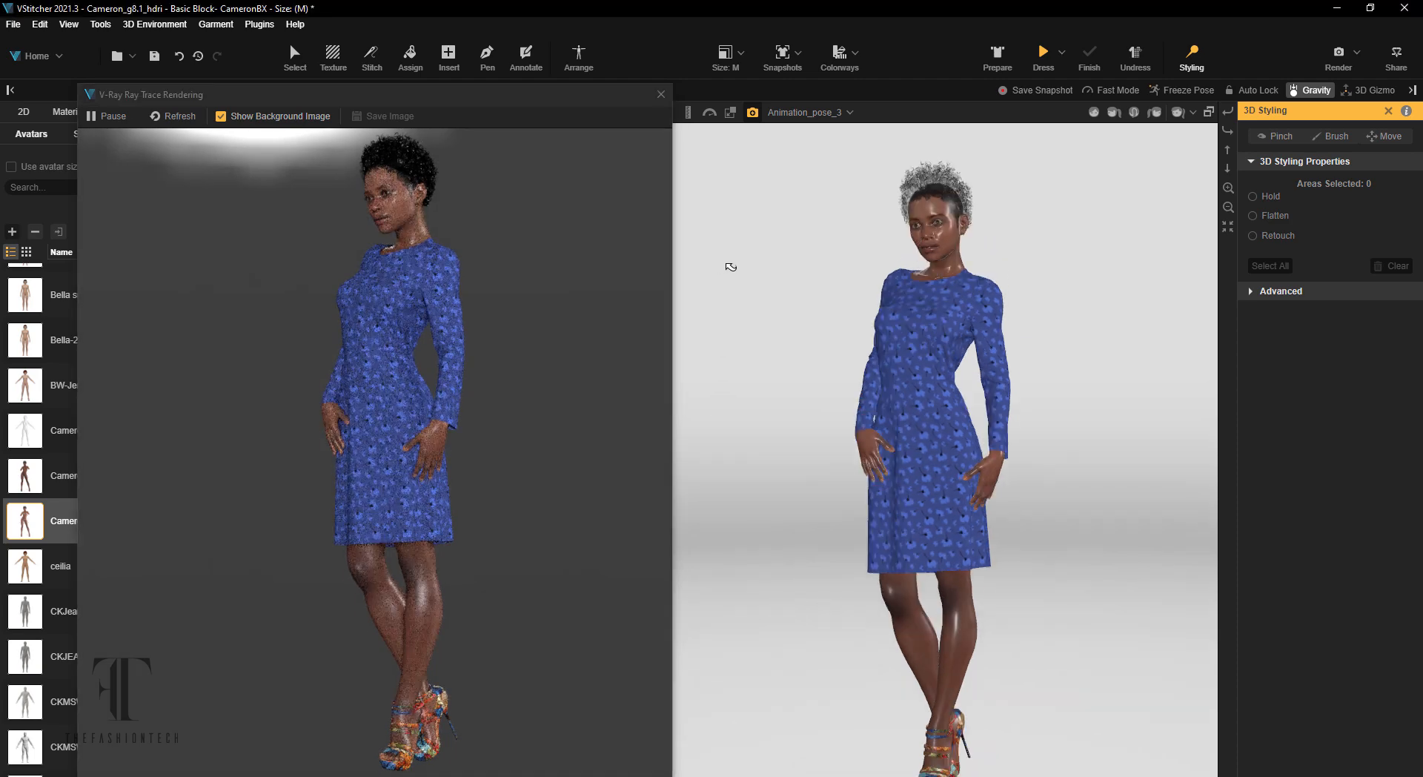
right_click(754, 411)
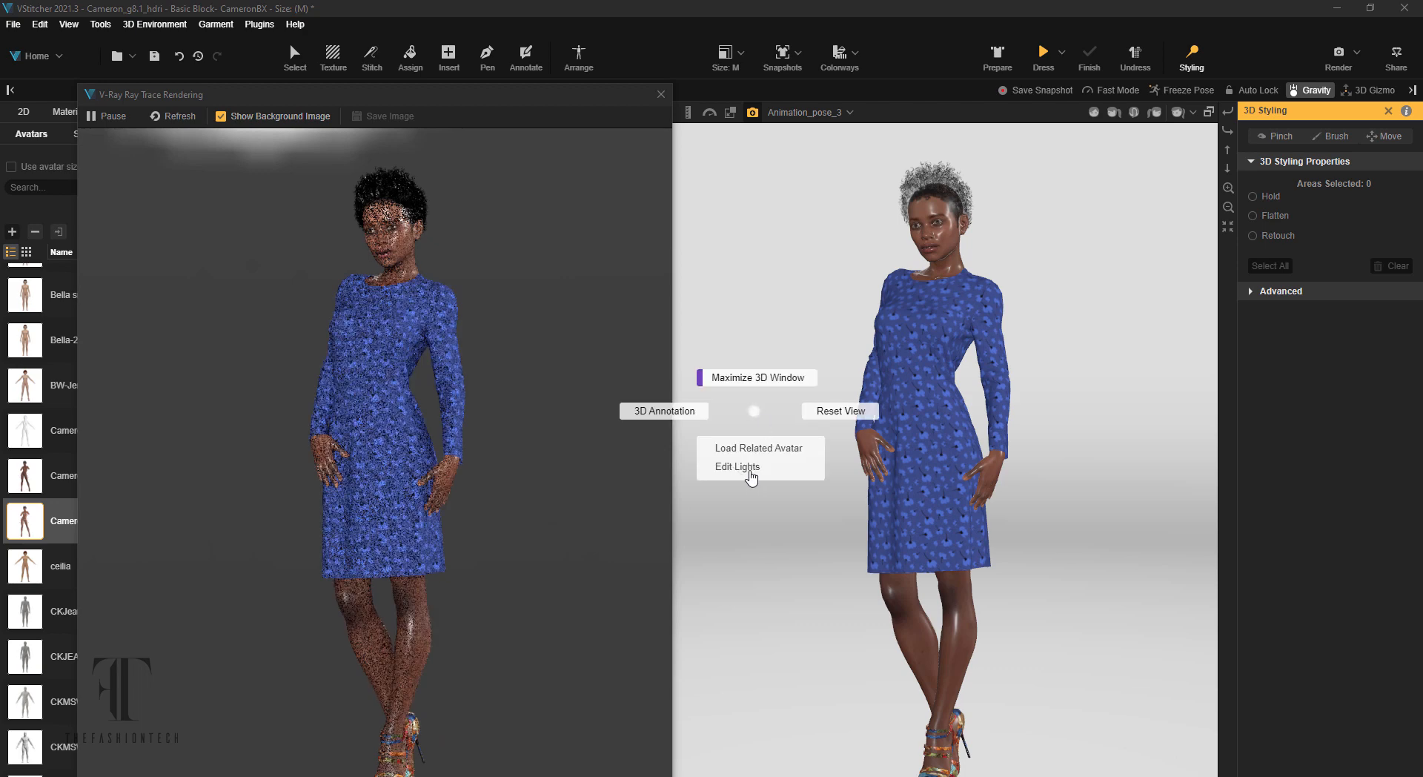
click(750, 470)
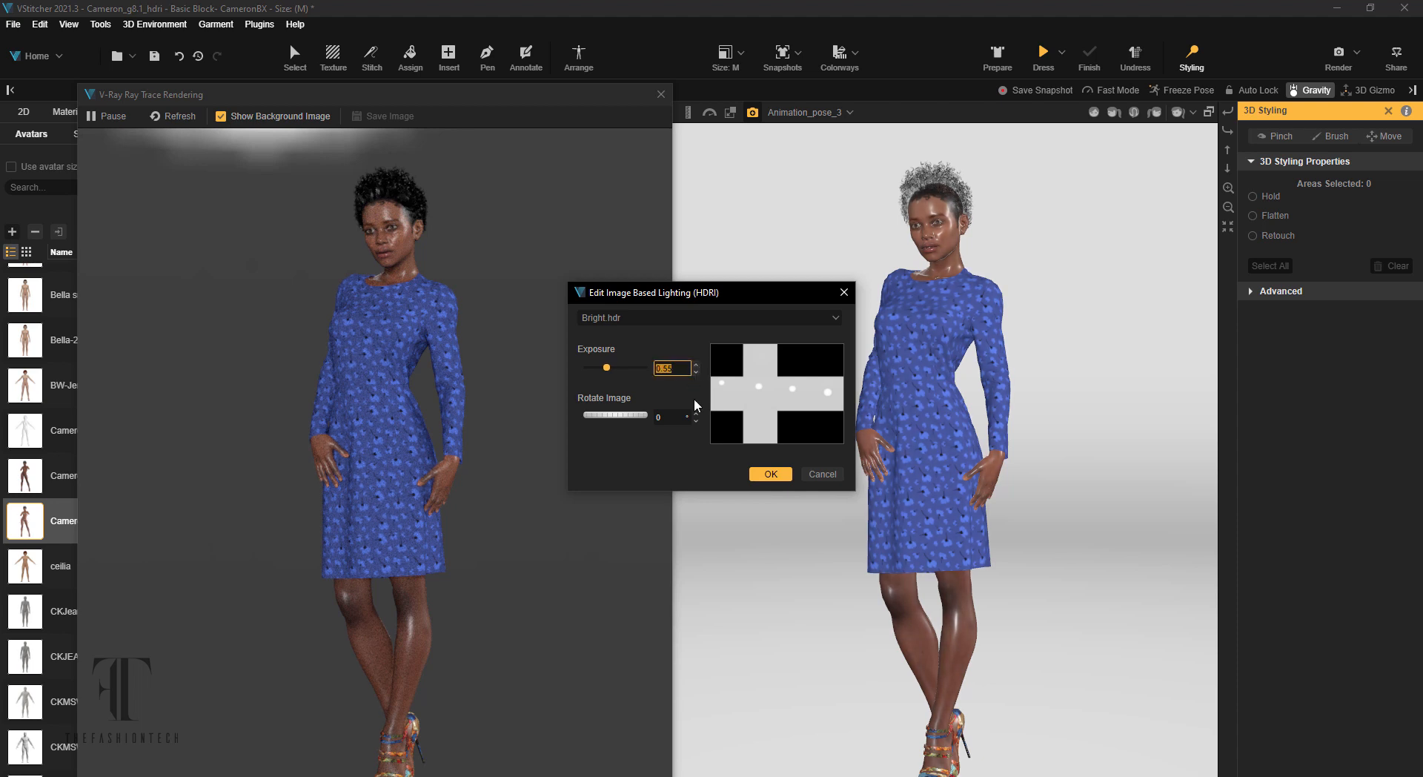
click(771, 475)
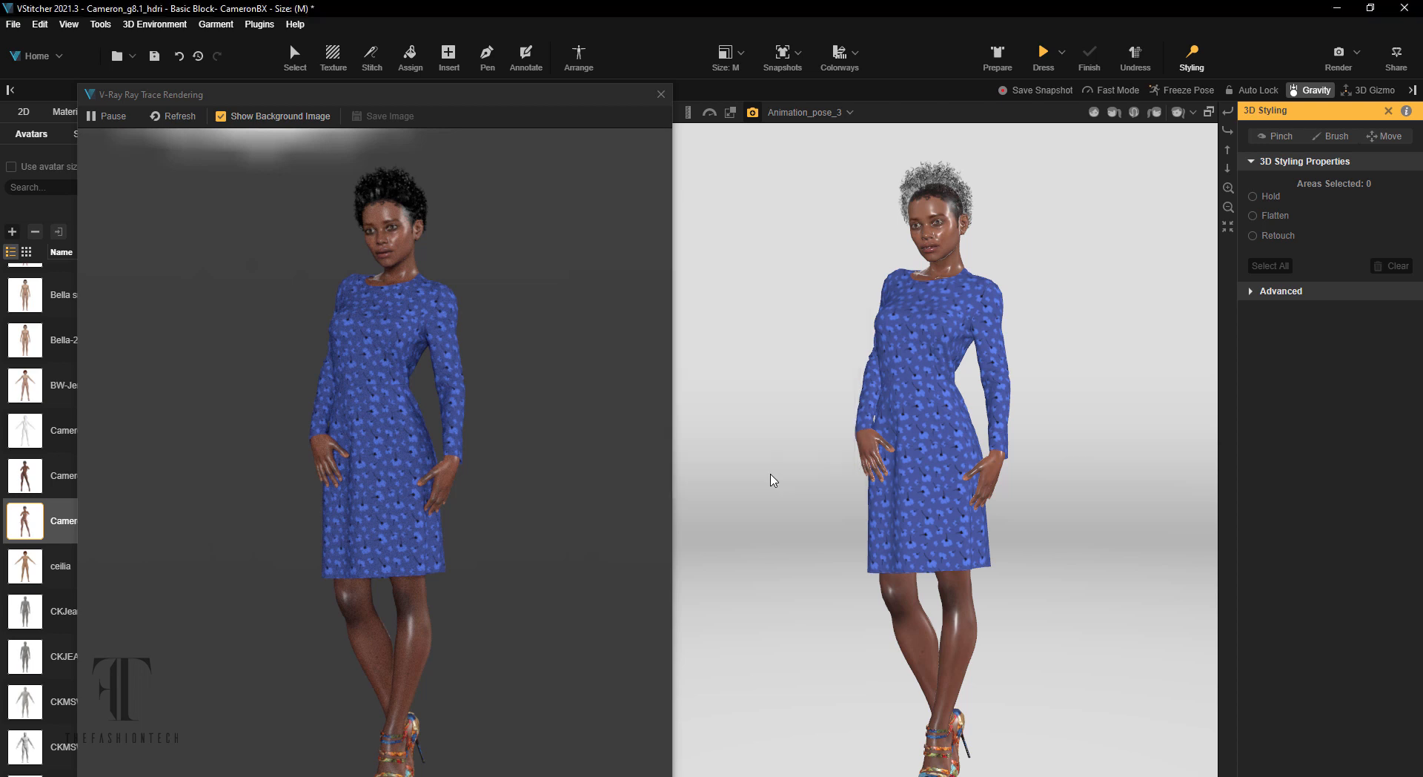
click(175, 113)
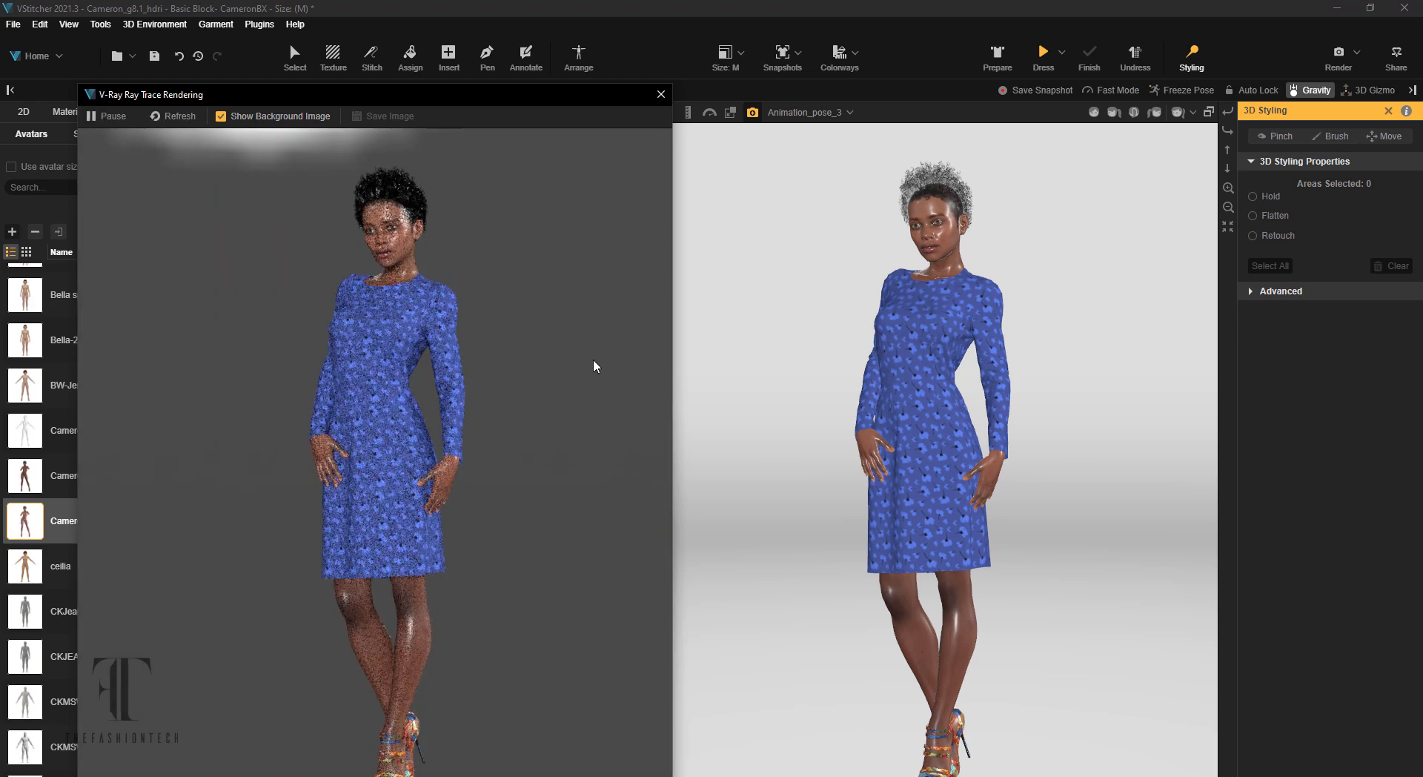
- Move the ray trace window higher and frame the whole avatar in a slight three-quarter view
mouse_move(548, 111)
mouse_down()
mouse_move(550, 55)
mouse_move(551, 75)
mouse_up()
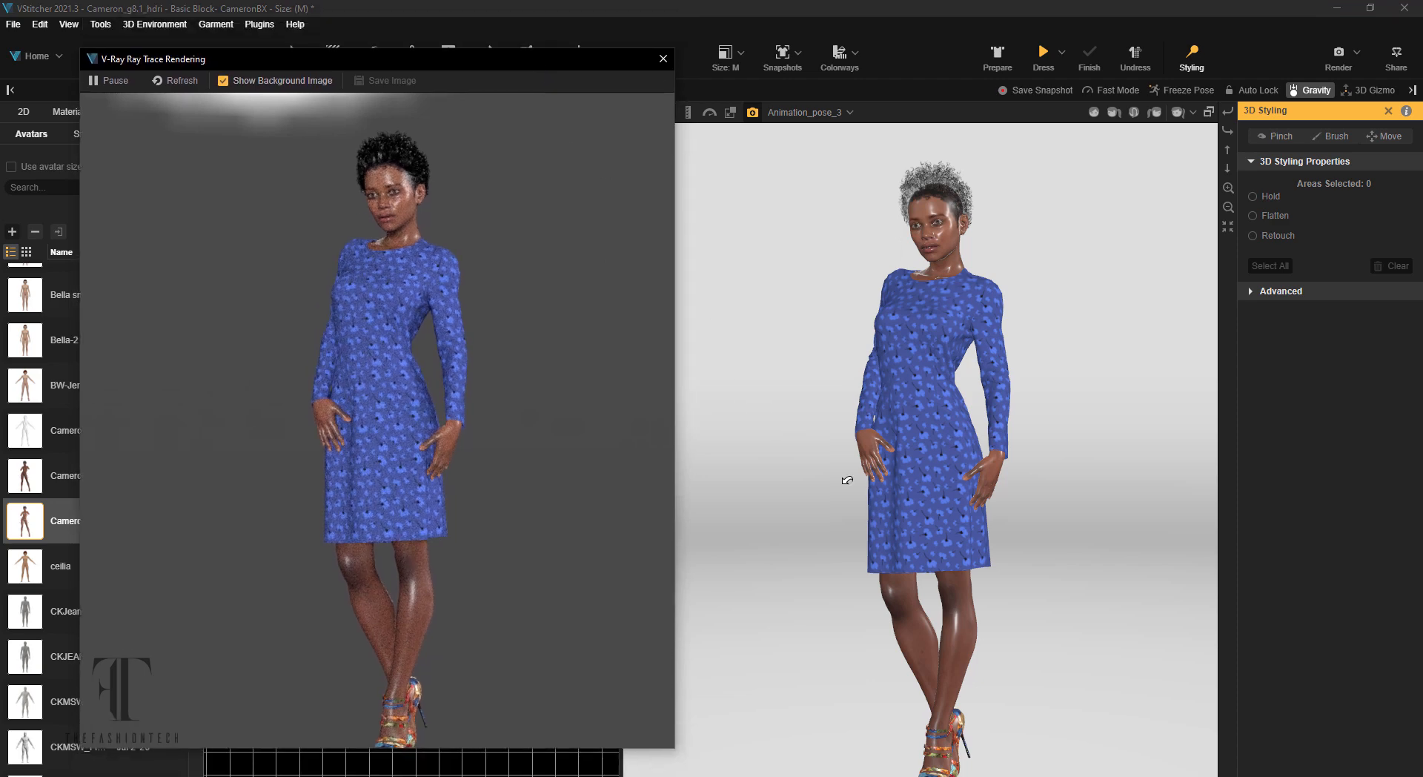
drag(847, 479, 1063, 733)
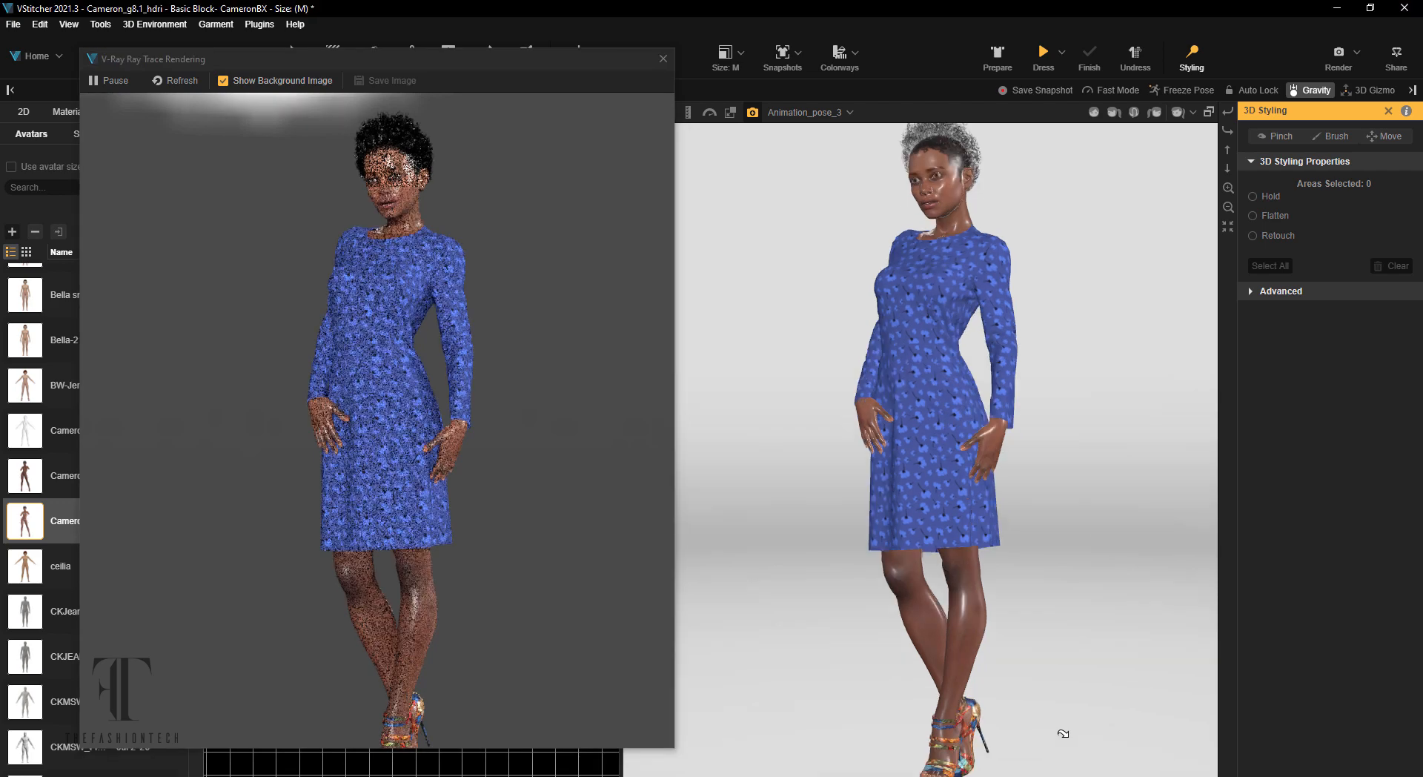
scroll(1047, 692, down, 1)
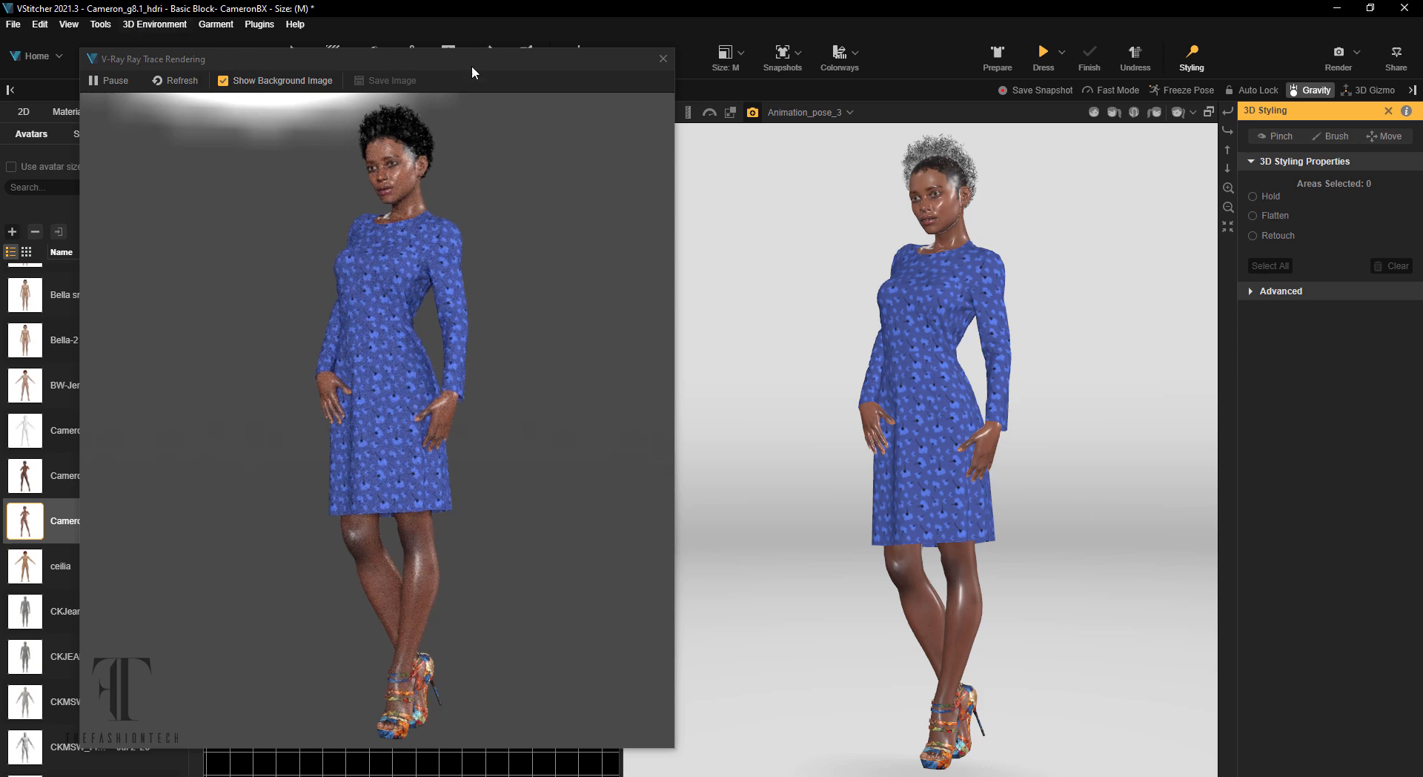
- Switch the 3D environment lights to Browzwear FLS-PS and refresh the ray trace rendering
click(158, 26)
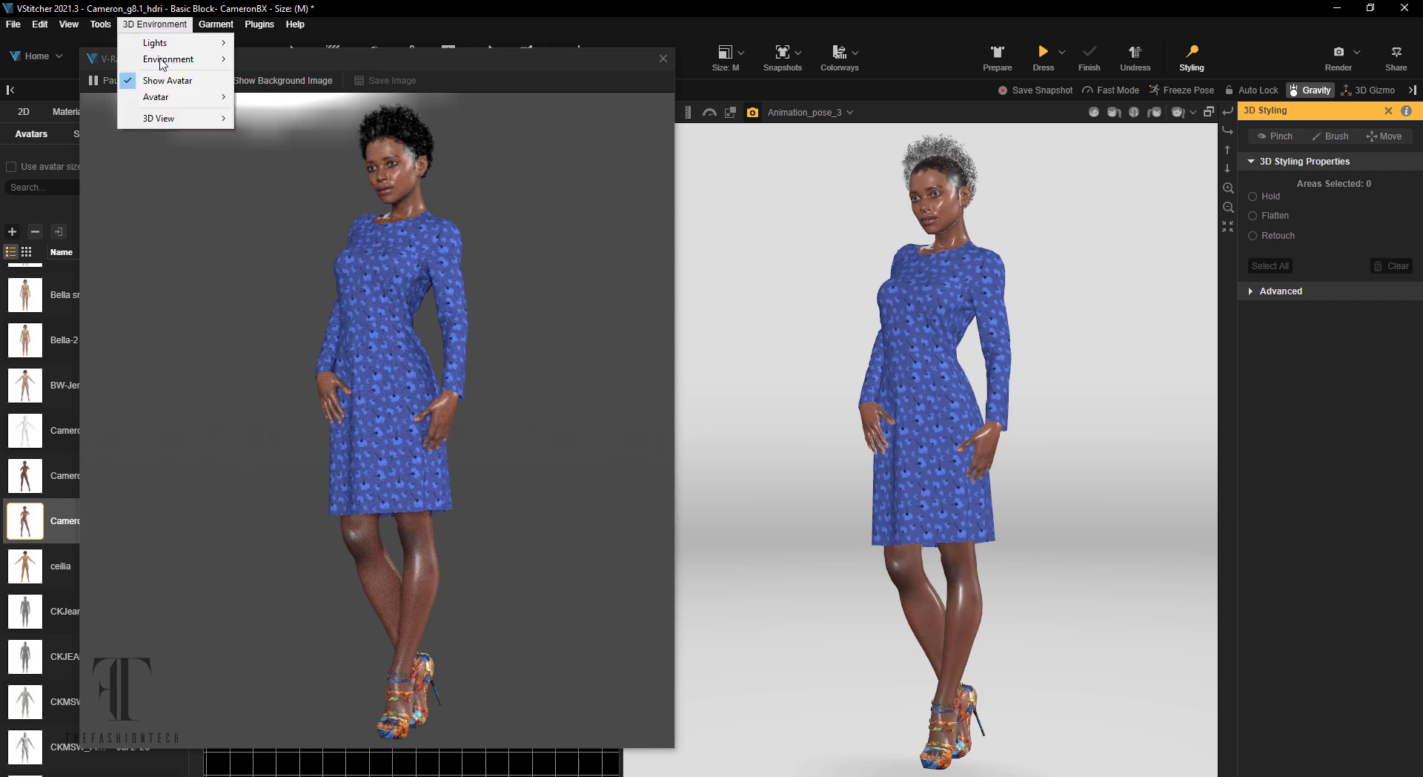
mouse_move(166, 47)
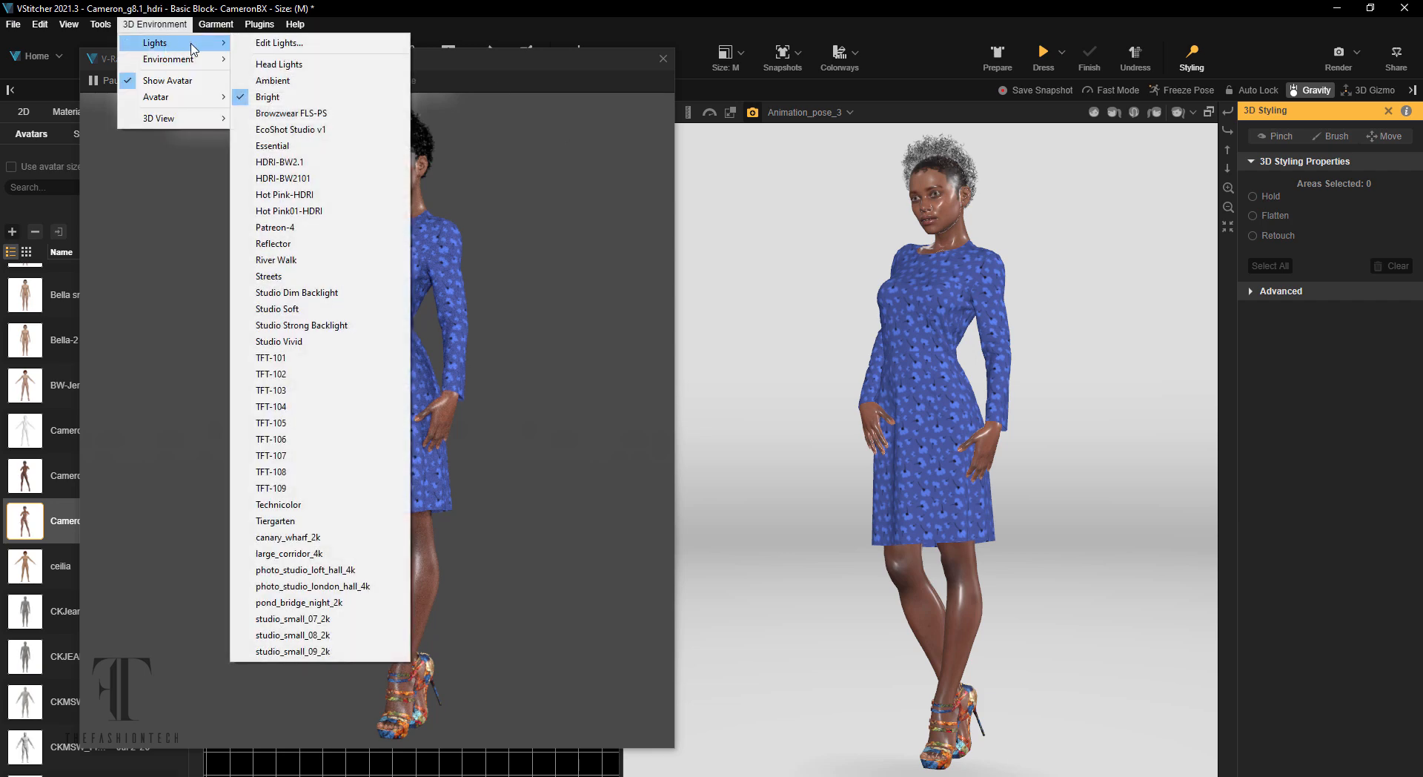
click(317, 120)
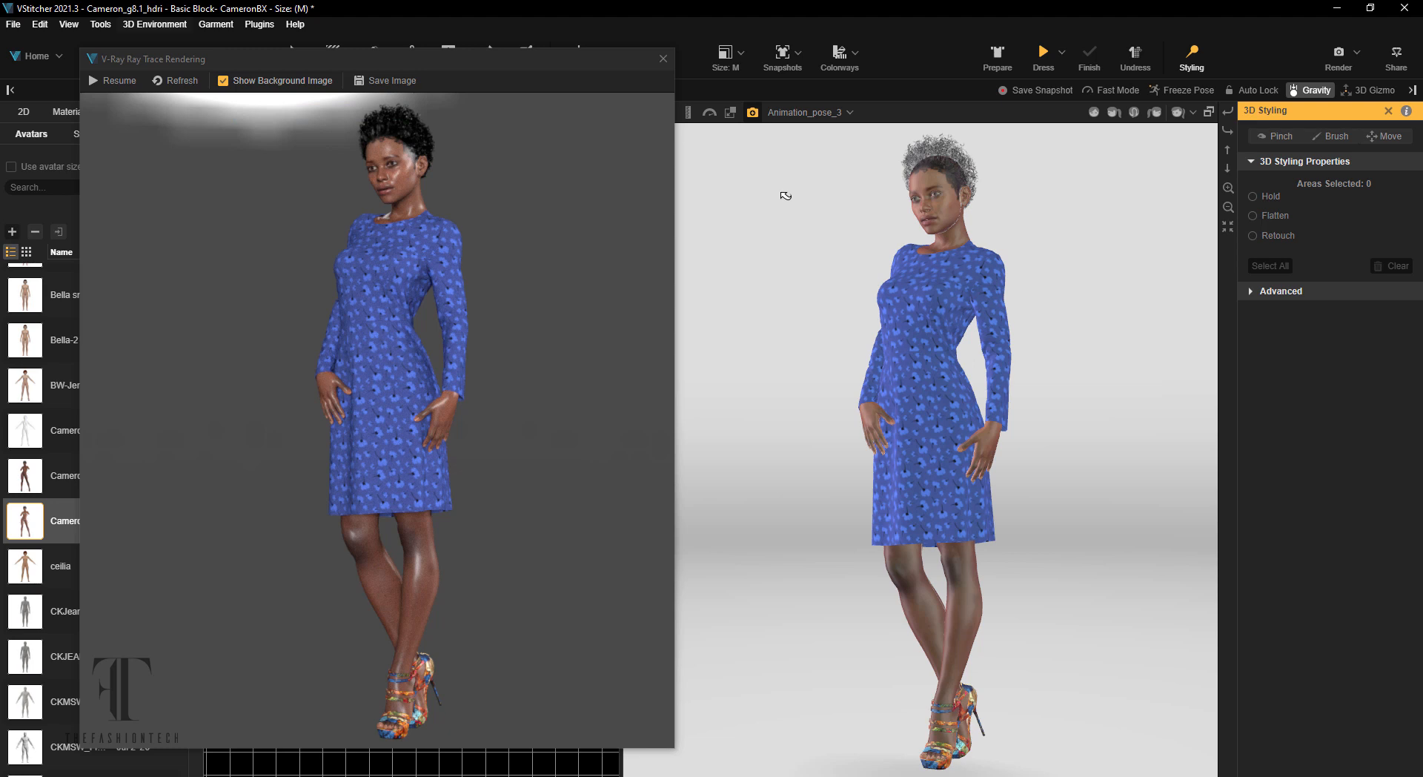
click(176, 80)
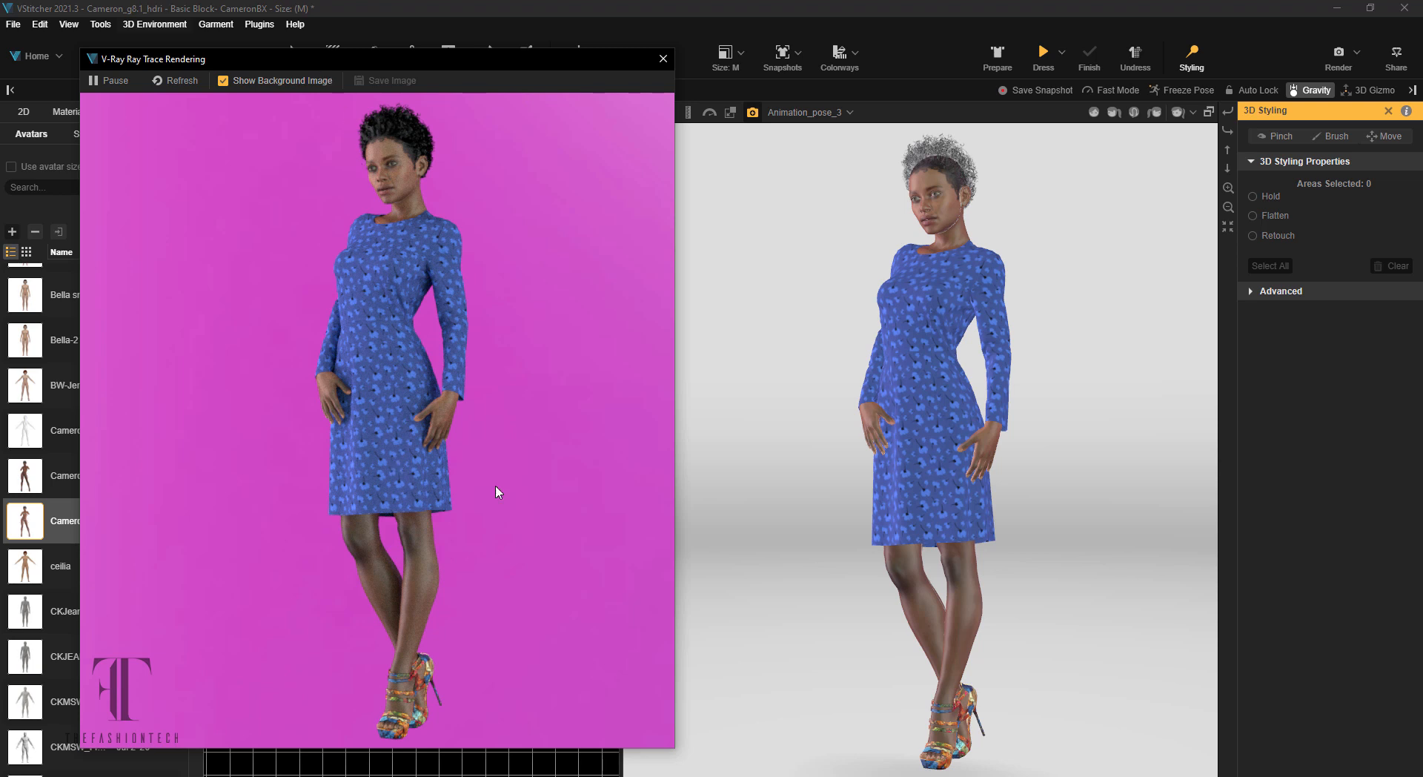
- Rotate the Browzwear FLS-PS lighting image by 180 degrees and refresh the ray trace rendering
right_click(723, 322)
click(723, 374)
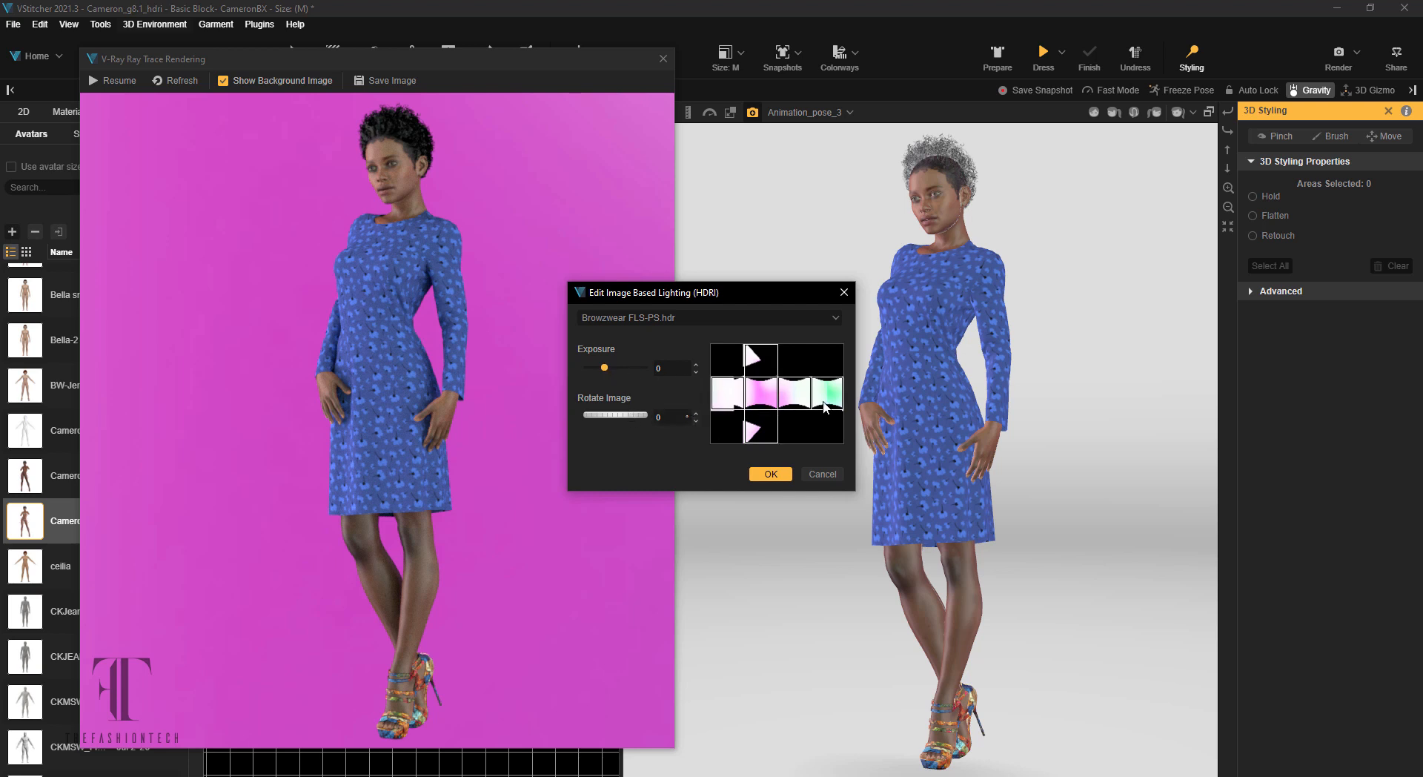
click(671, 417)
text(180)
key(Return)
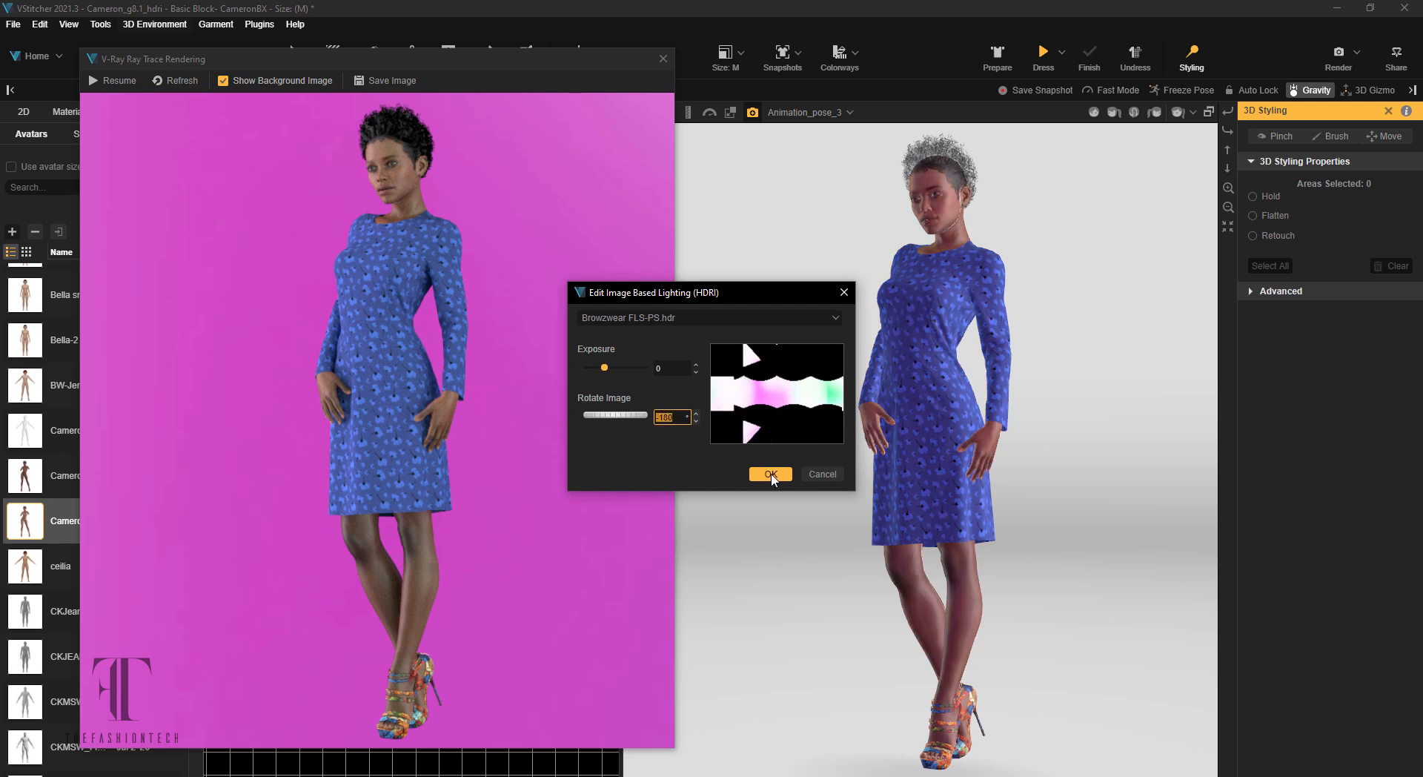
click(771, 474)
click(173, 82)
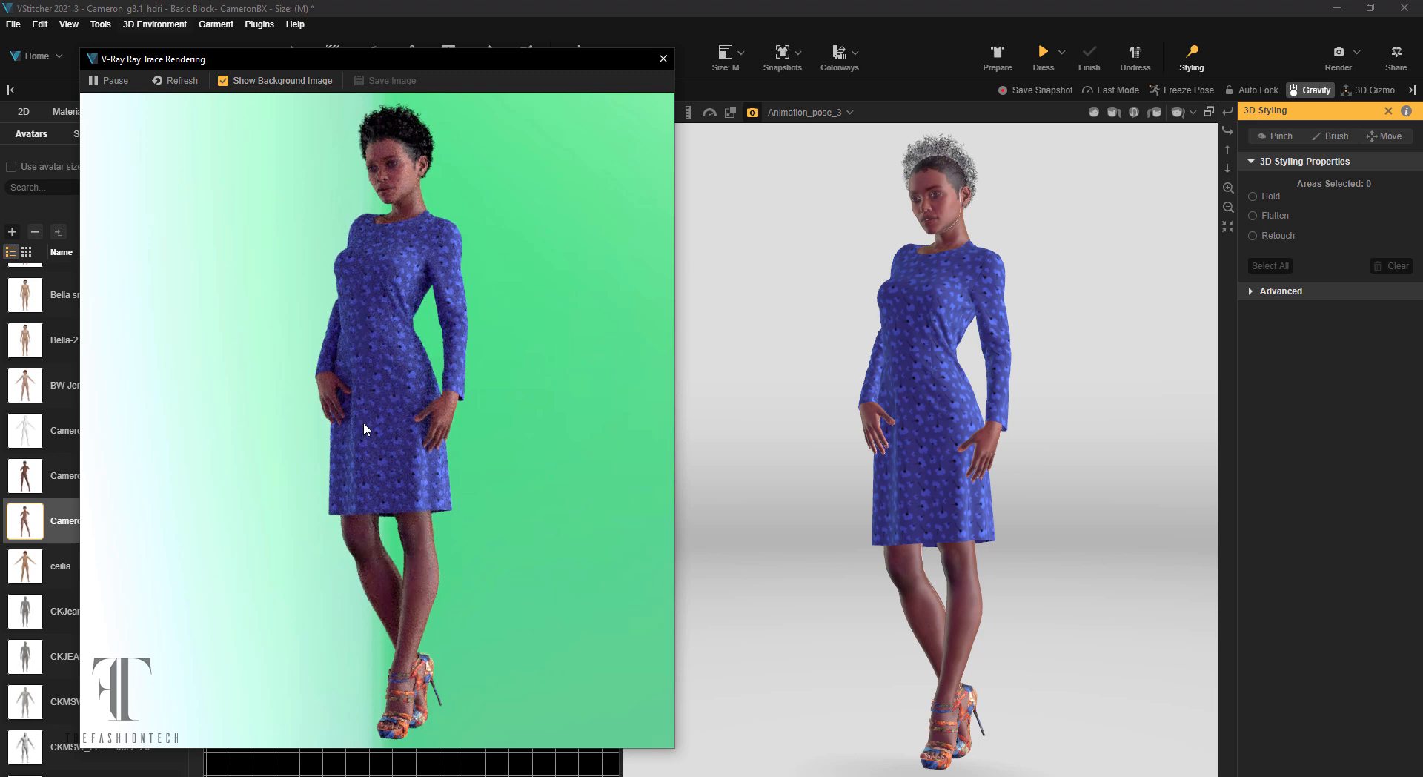
- Set the Browzwear FLS-PS lighting image rotation to -90 degrees and refresh the ray trace rendering
right_click(717, 267)
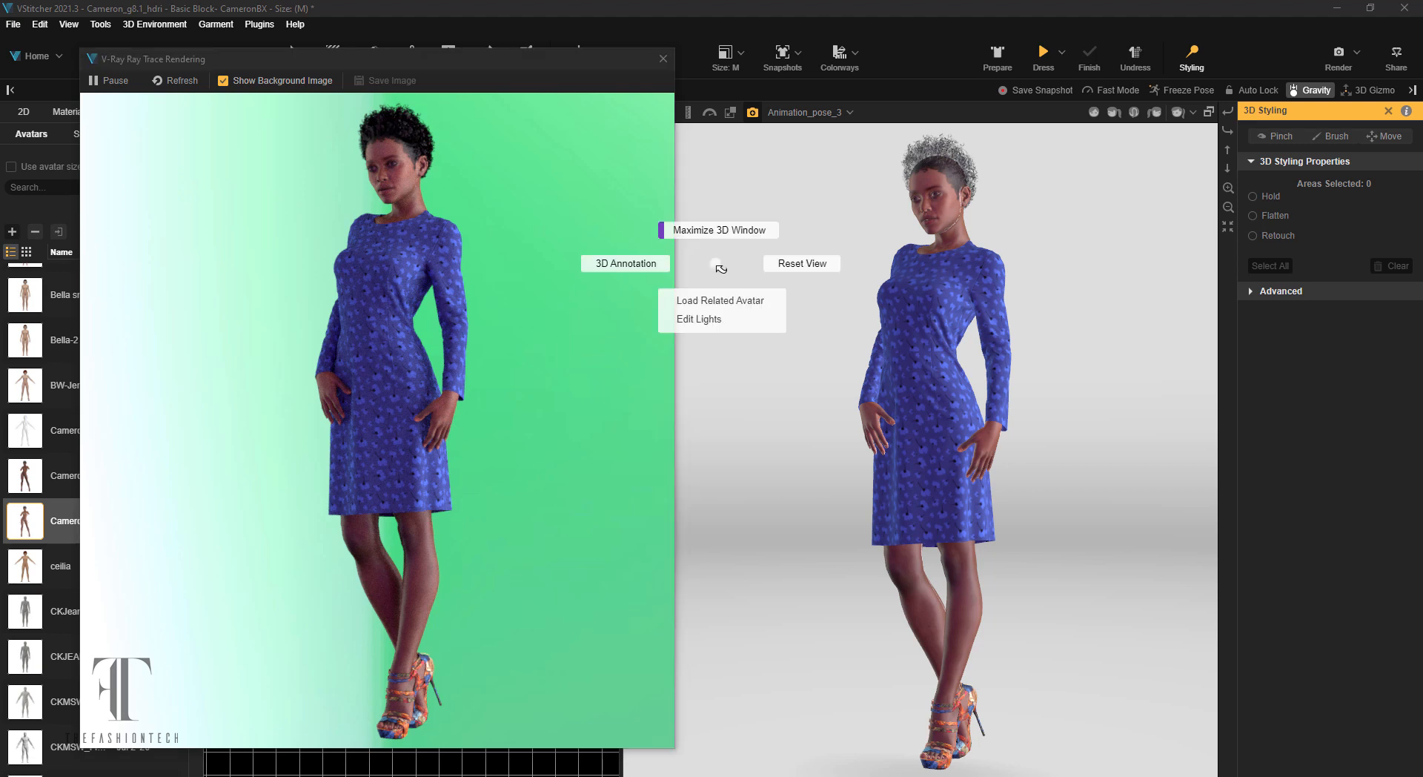
click(720, 317)
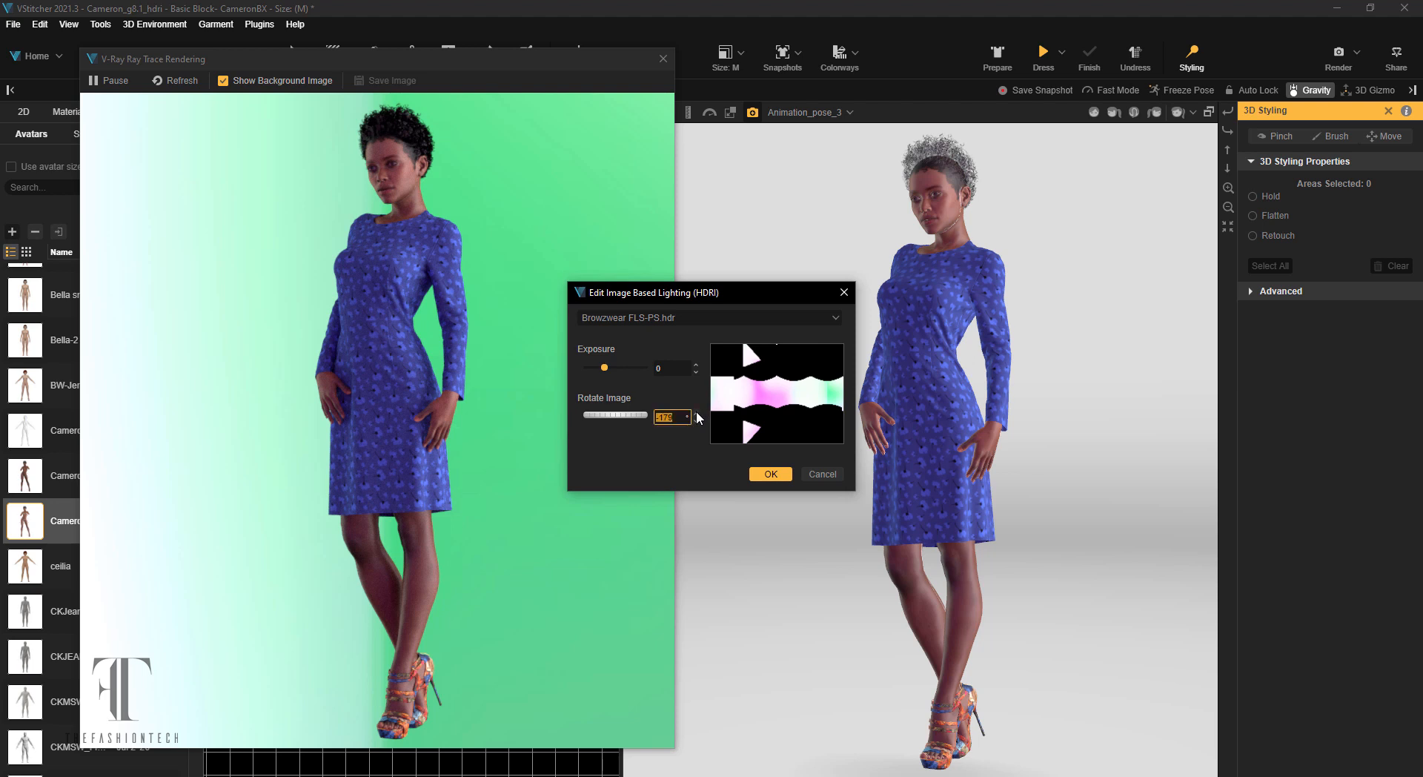
click(696, 419)
click(696, 419)
click(696, 420)
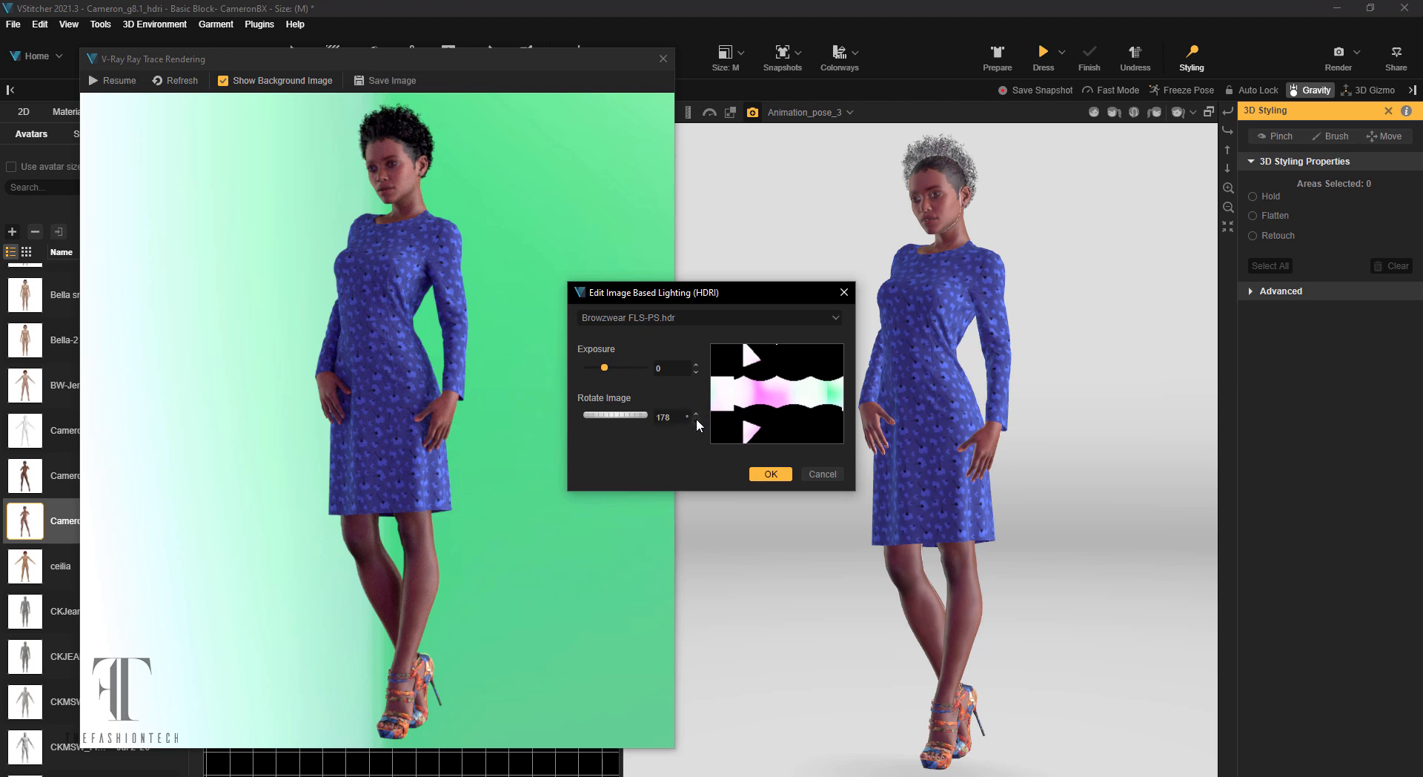
click(696, 419)
double_click(678, 419)
text(-90)
key(Return)
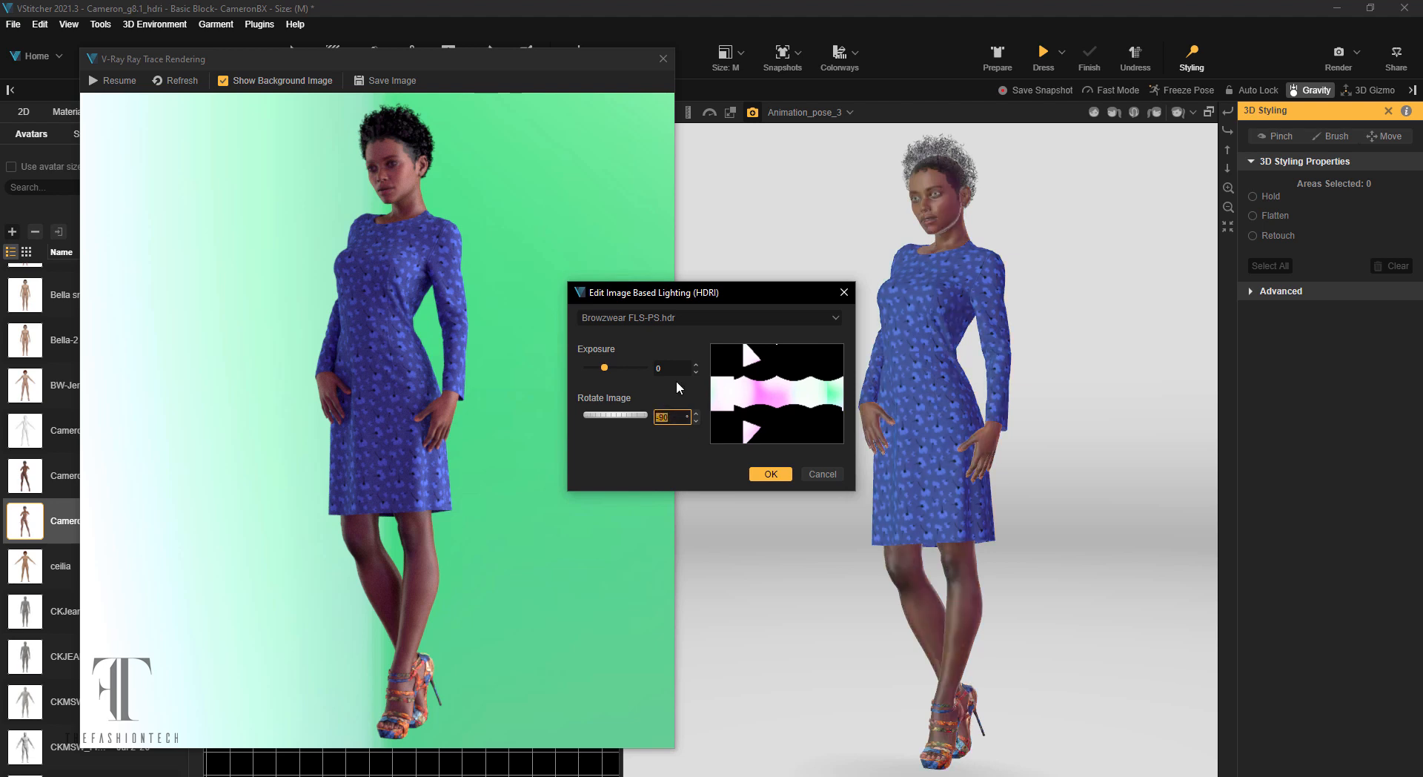
click(767, 475)
click(172, 80)
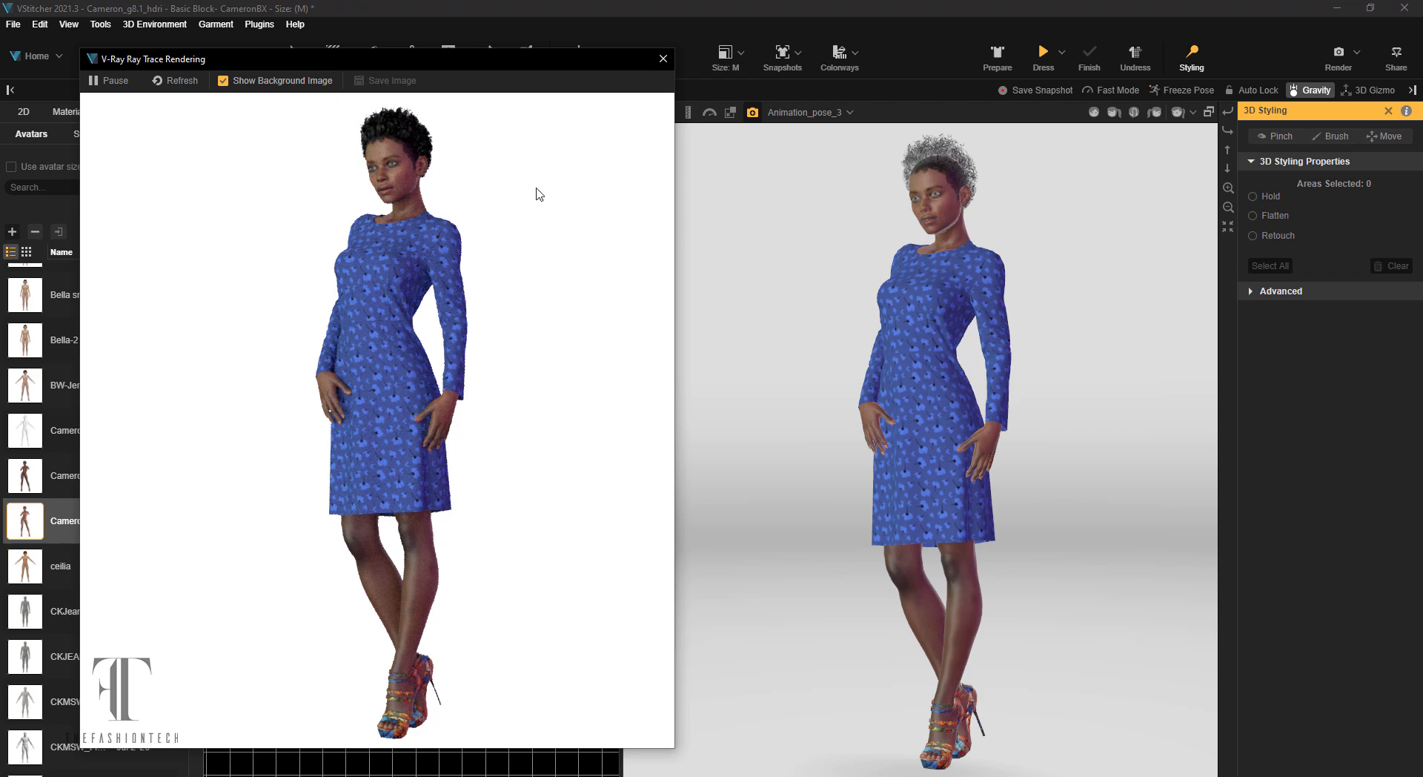
- Switch the 3D environment lights to canary_wharf_2k and refresh the ray trace rendering
click(159, 28)
mouse_move(161, 46)
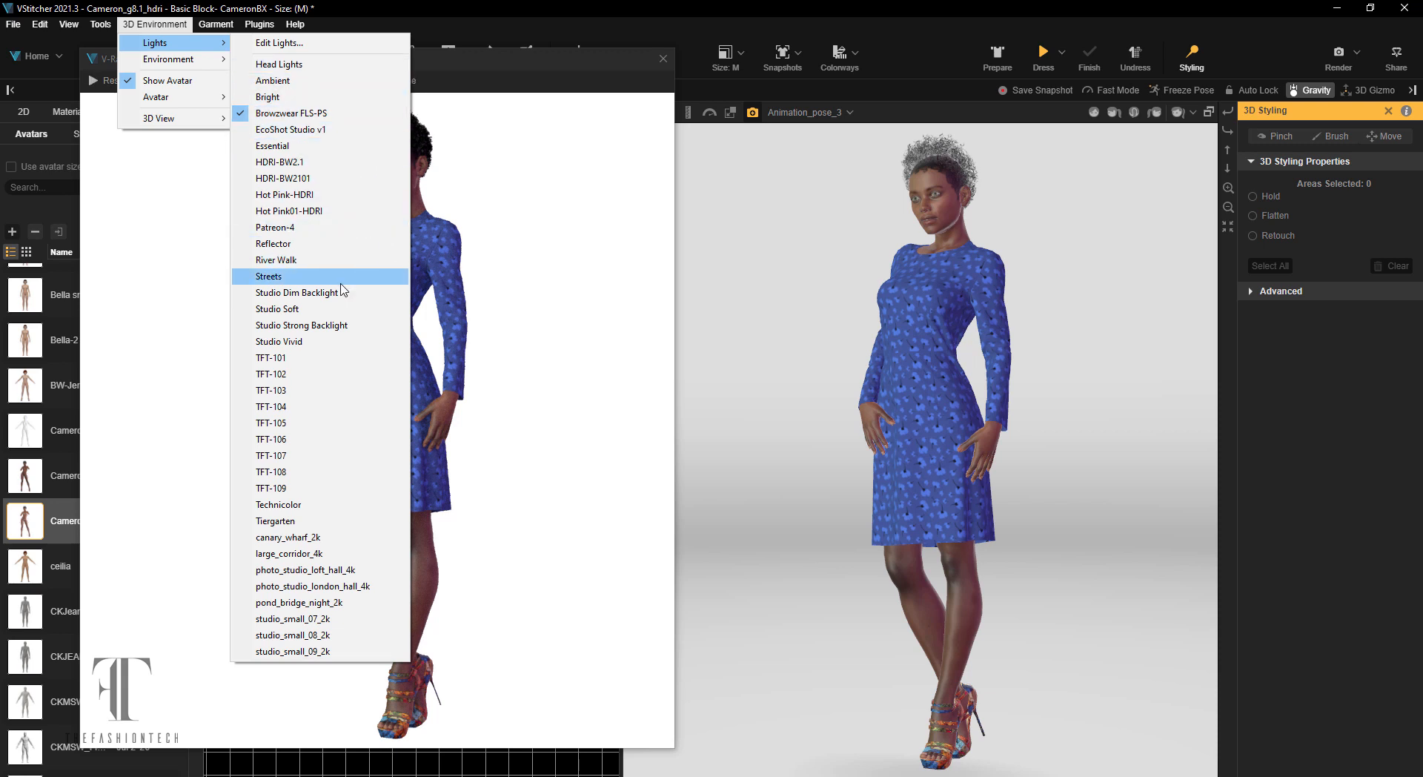
click(354, 539)
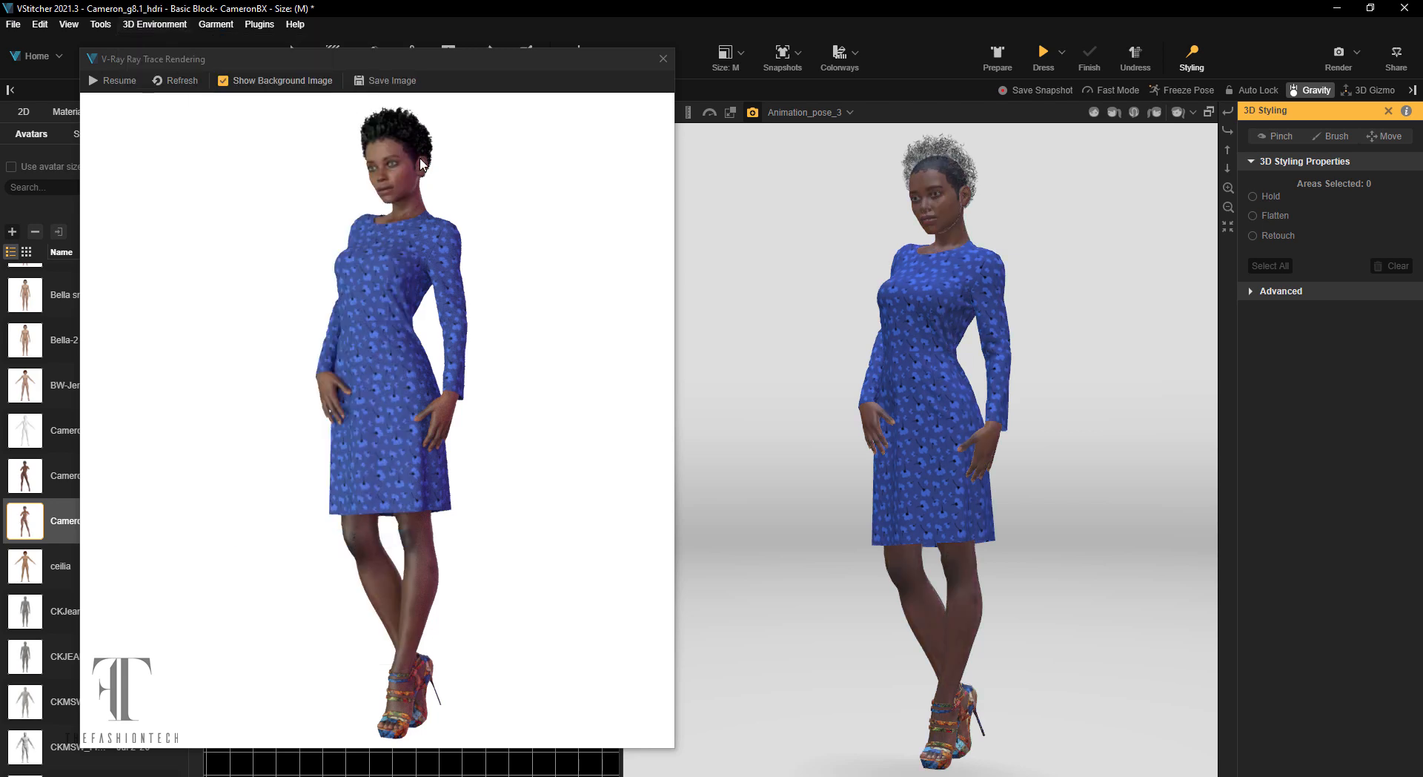
click(155, 80)
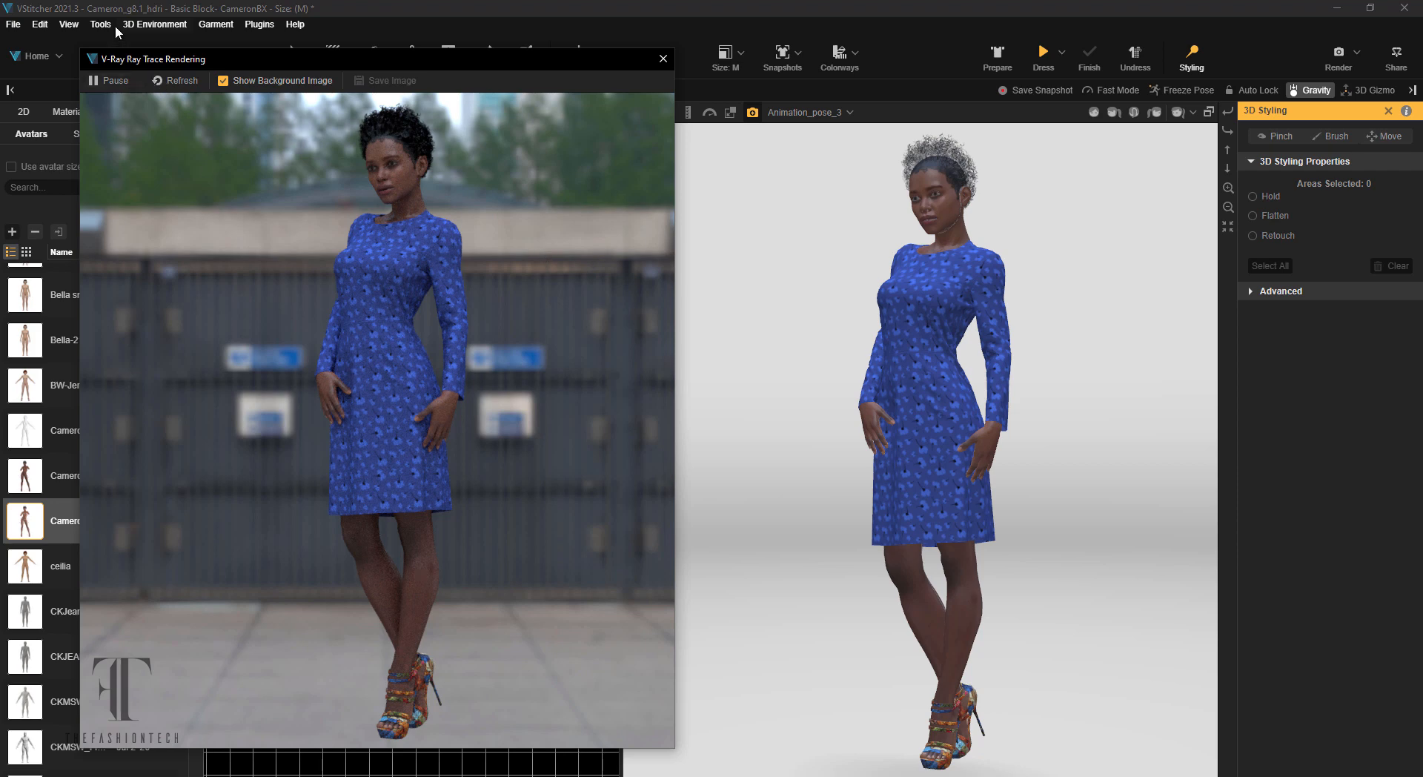
- Switch the 3D environment lights to photo_studio_london_hall_4k and refresh the ray trace rendering
click(149, 28)
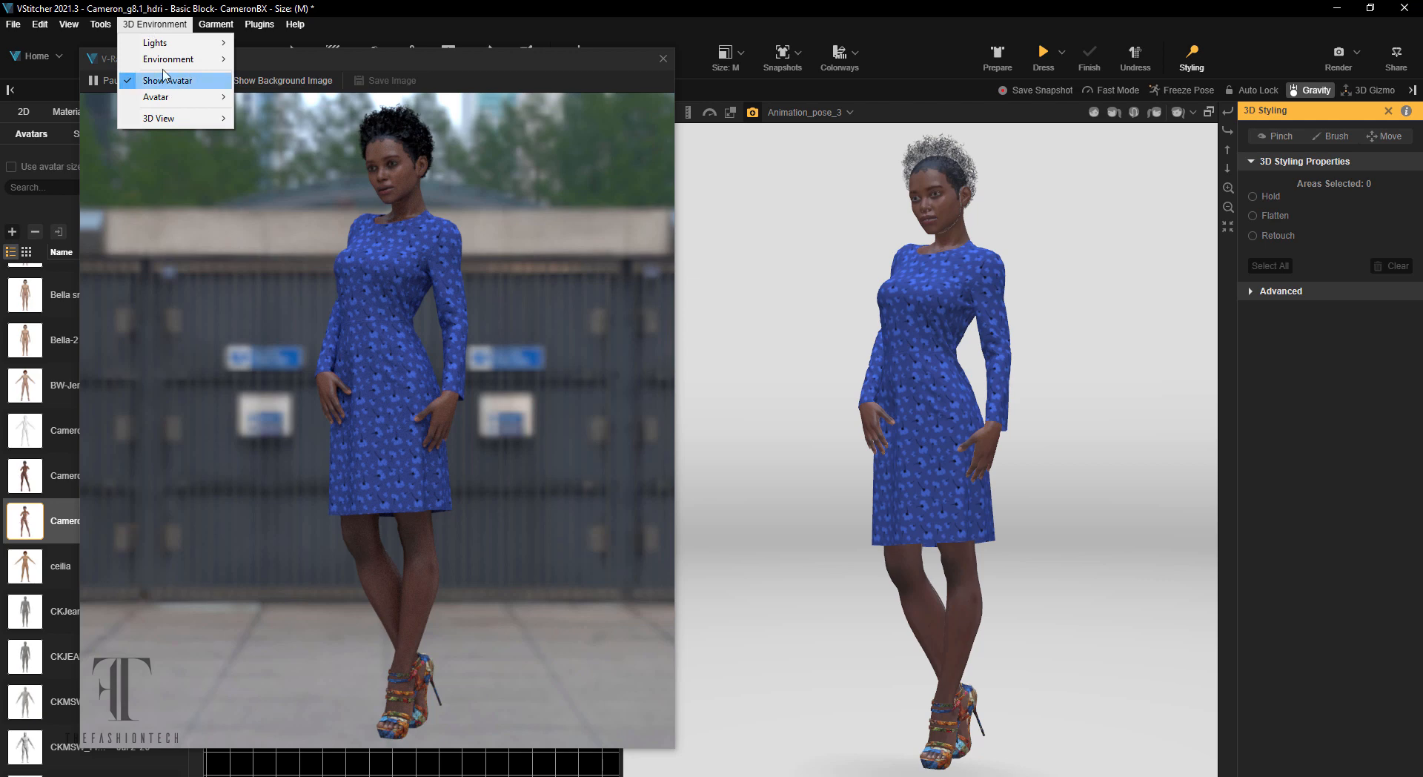
mouse_move(169, 48)
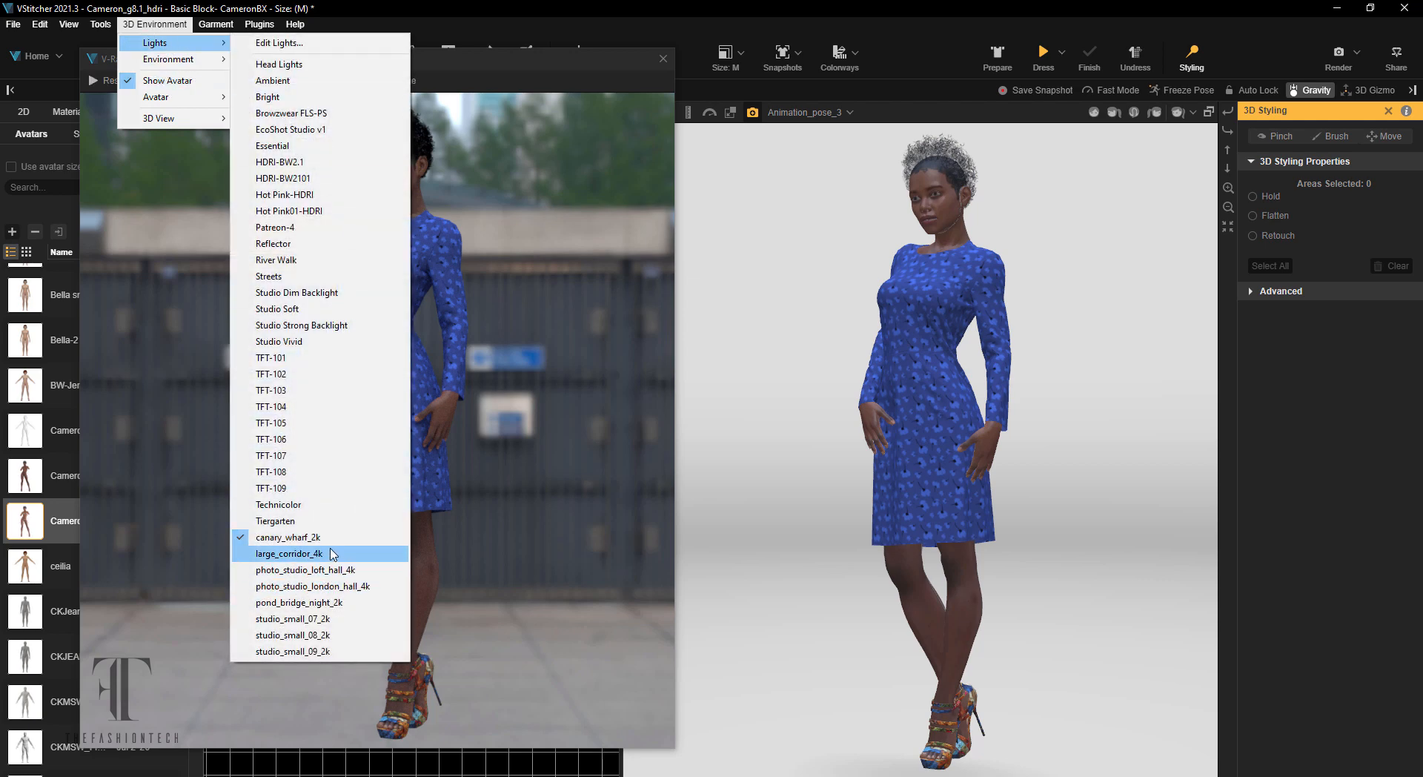
click(339, 591)
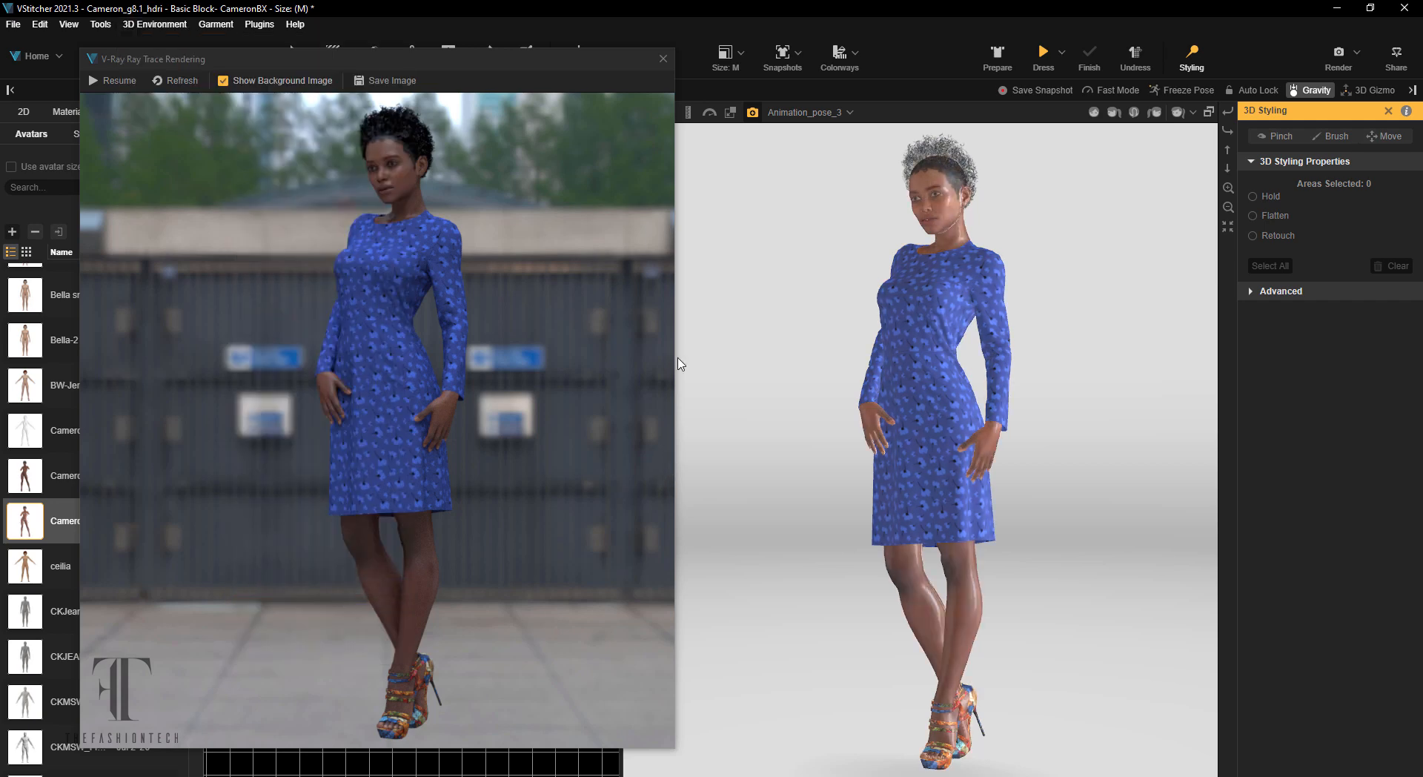
click(177, 82)
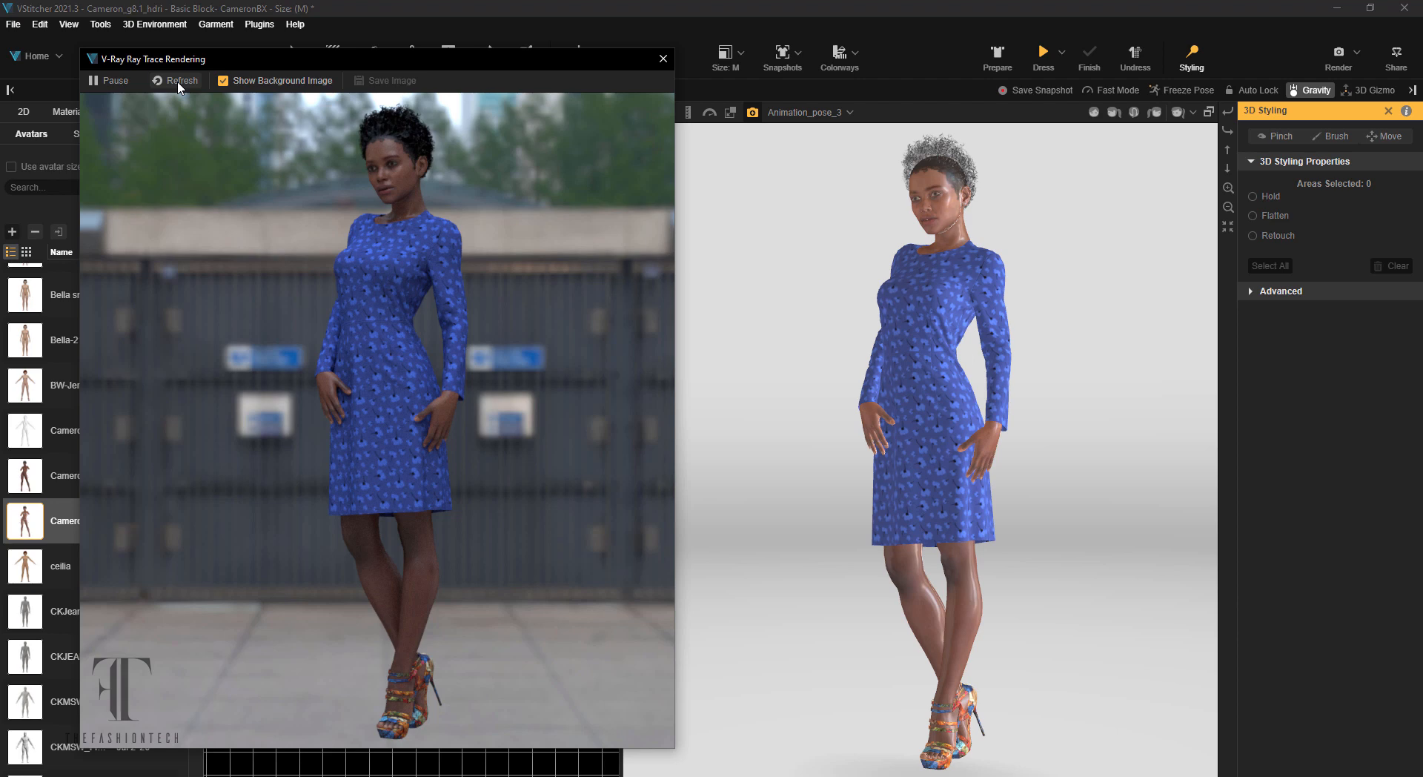
click(178, 81)
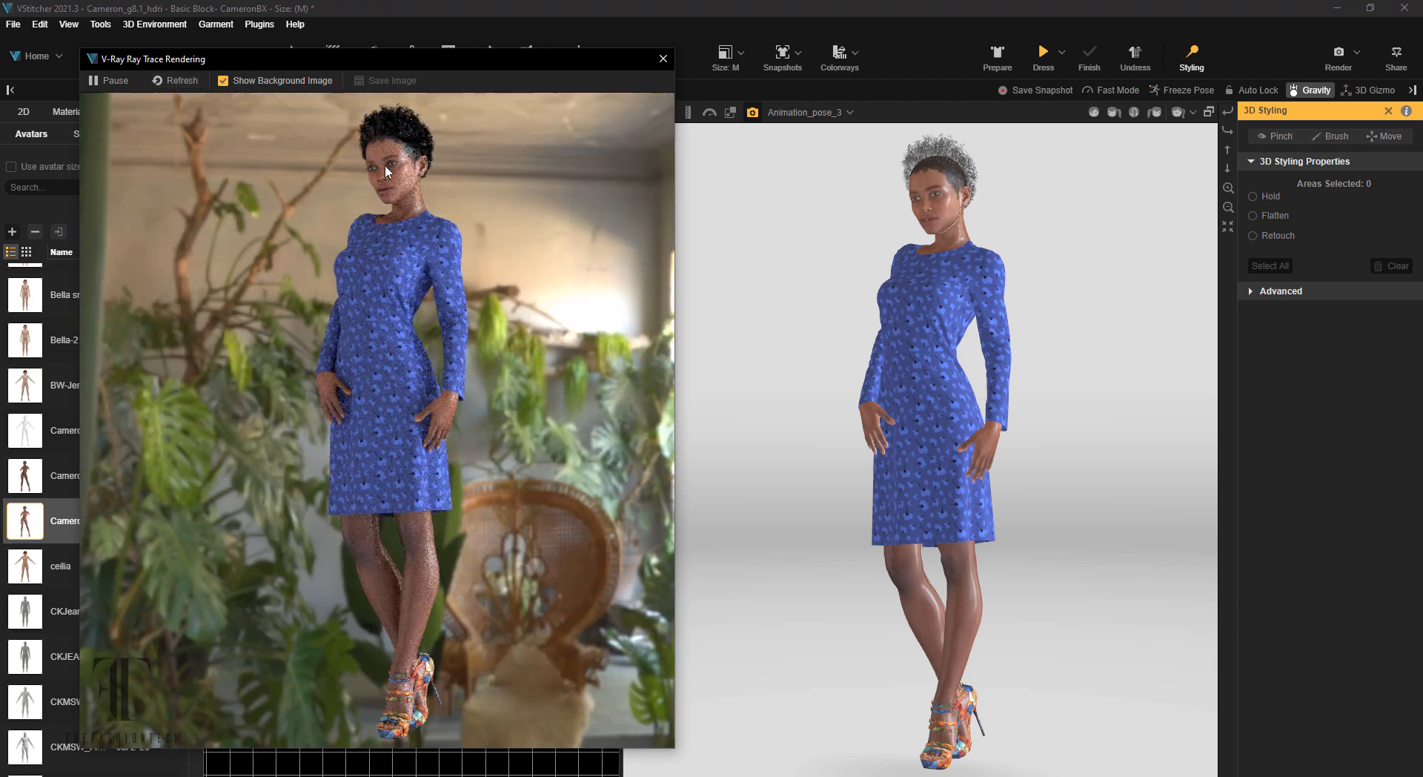
- Reframe the avatar closer in a slight three-quarter view, from the hair down to below the knees
scroll(764, 240, up, 5)
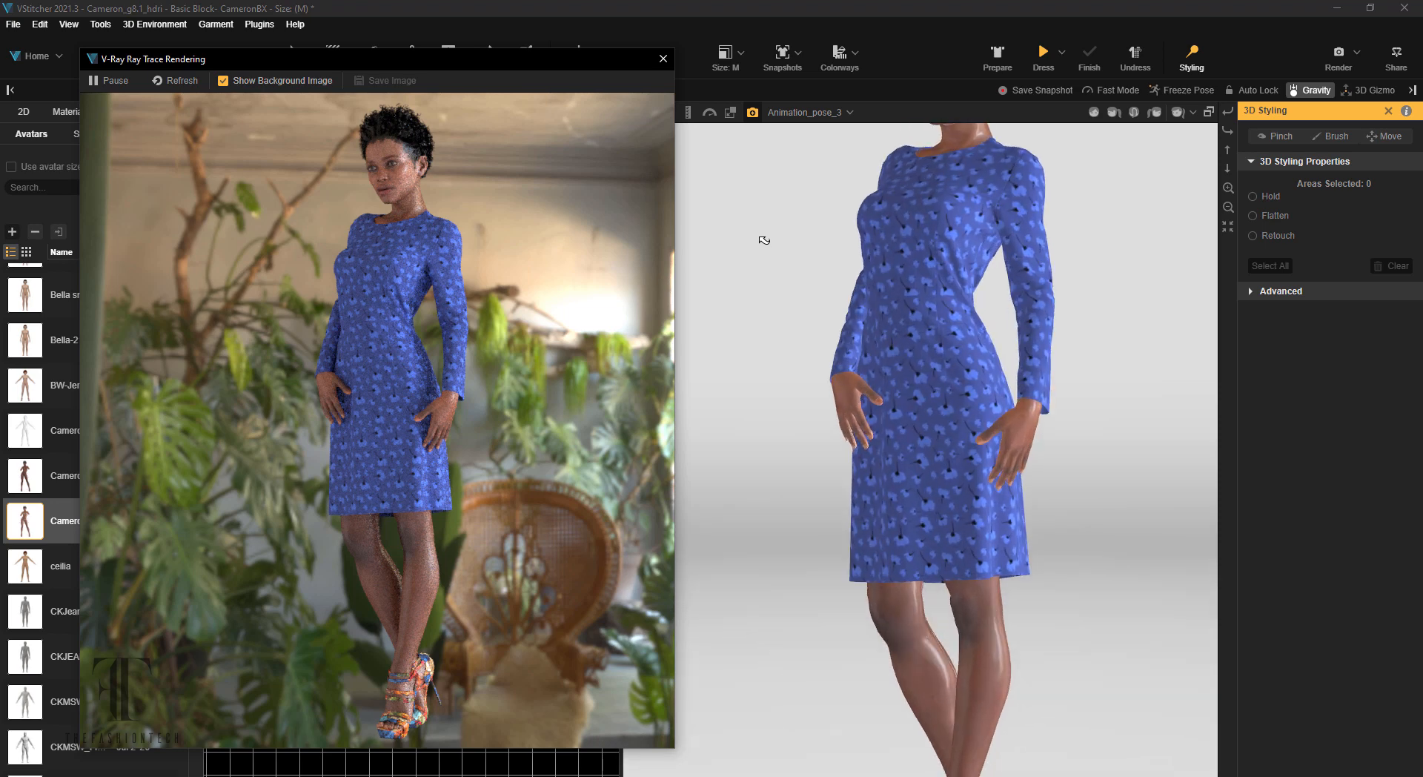
drag(772, 175, 883, 354)
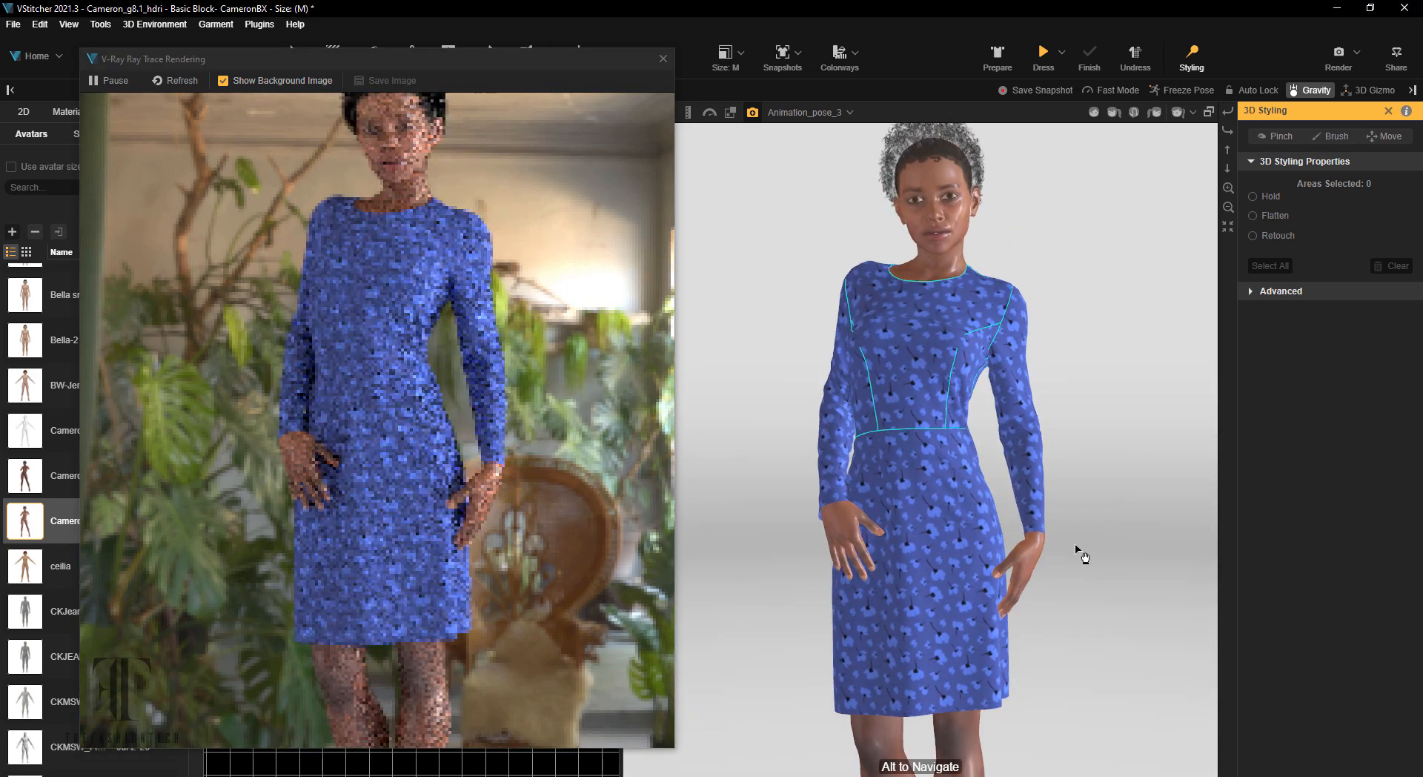
drag(1128, 542, 1154, 393)
scroll(1153, 393, down, 1)
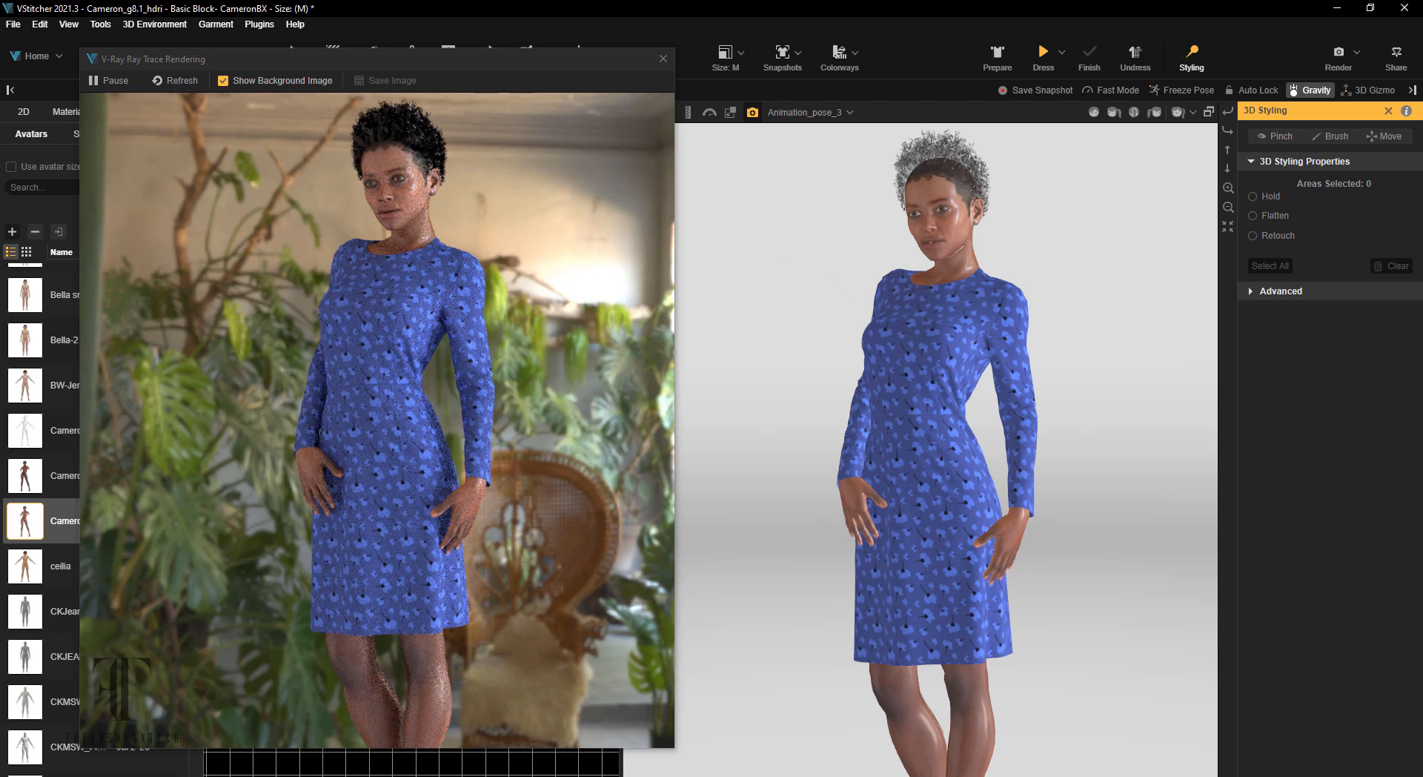
- Switch the 3D environment lights to TFT-109 and refresh the ray trace rendering
click(154, 24)
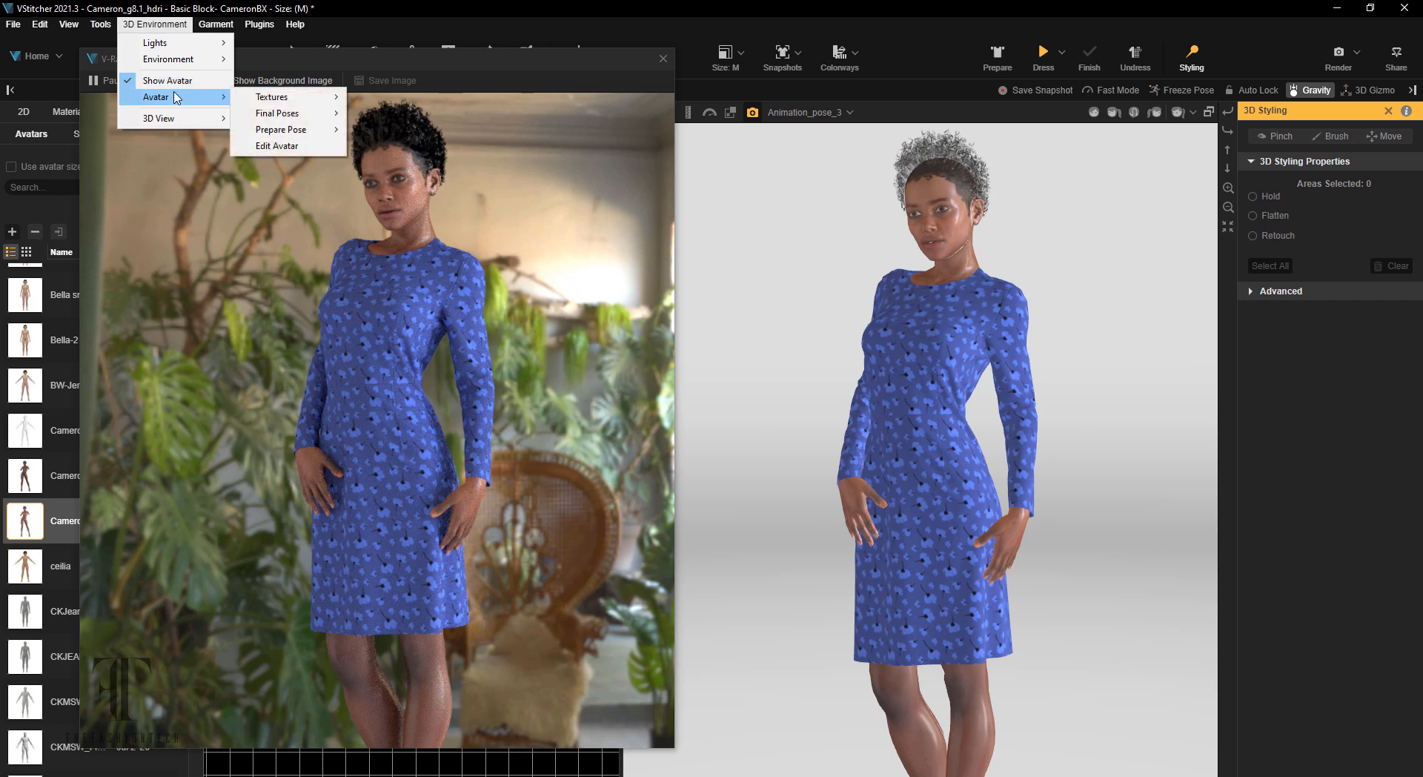
mouse_move(182, 44)
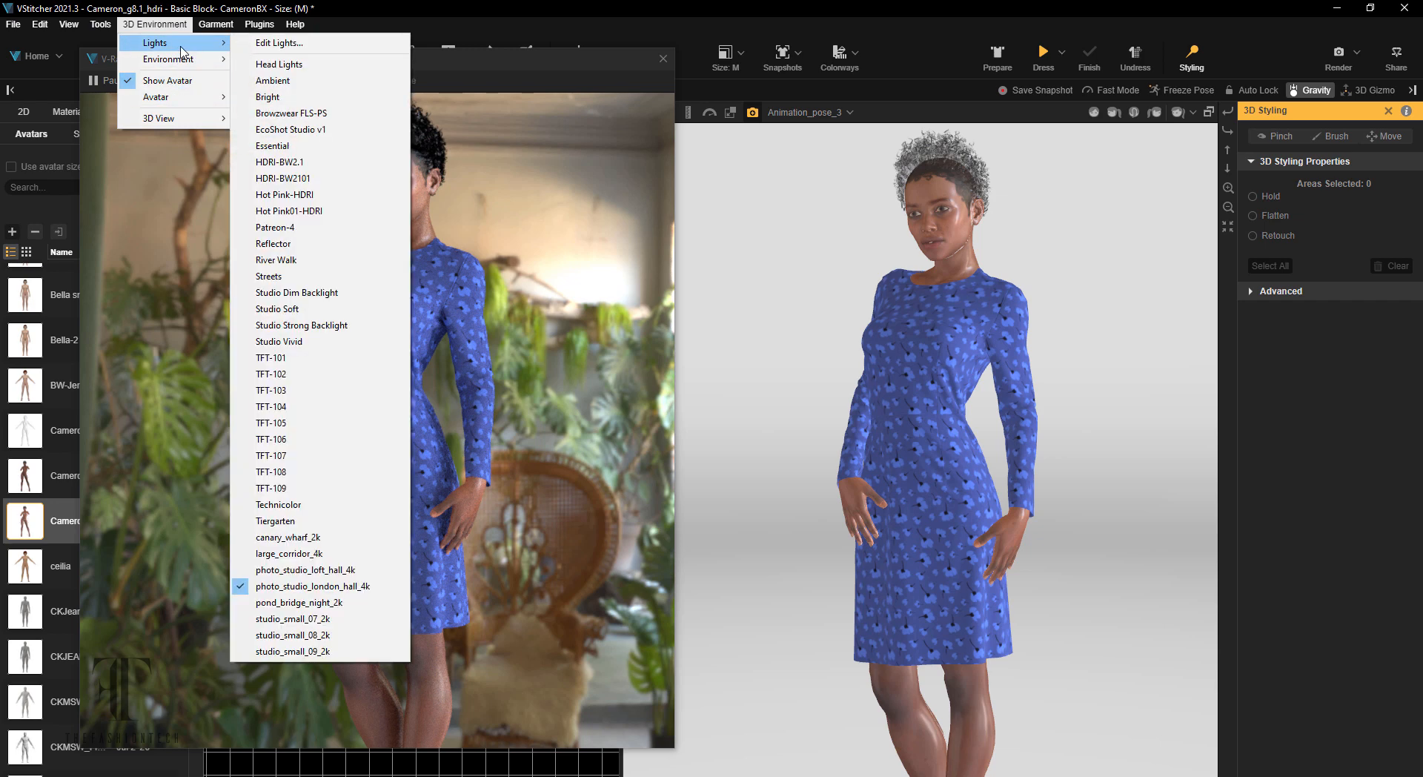
click(366, 489)
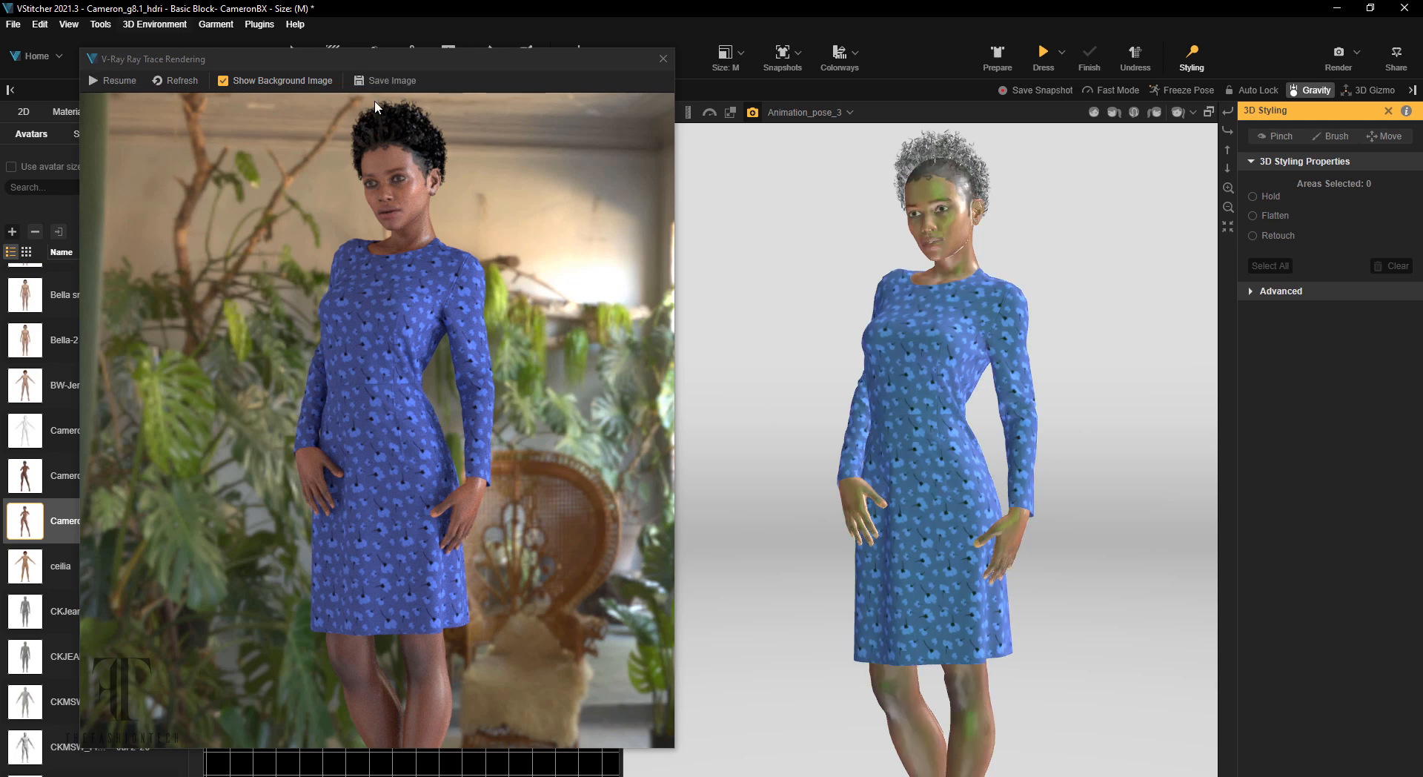
click(180, 84)
click(179, 83)
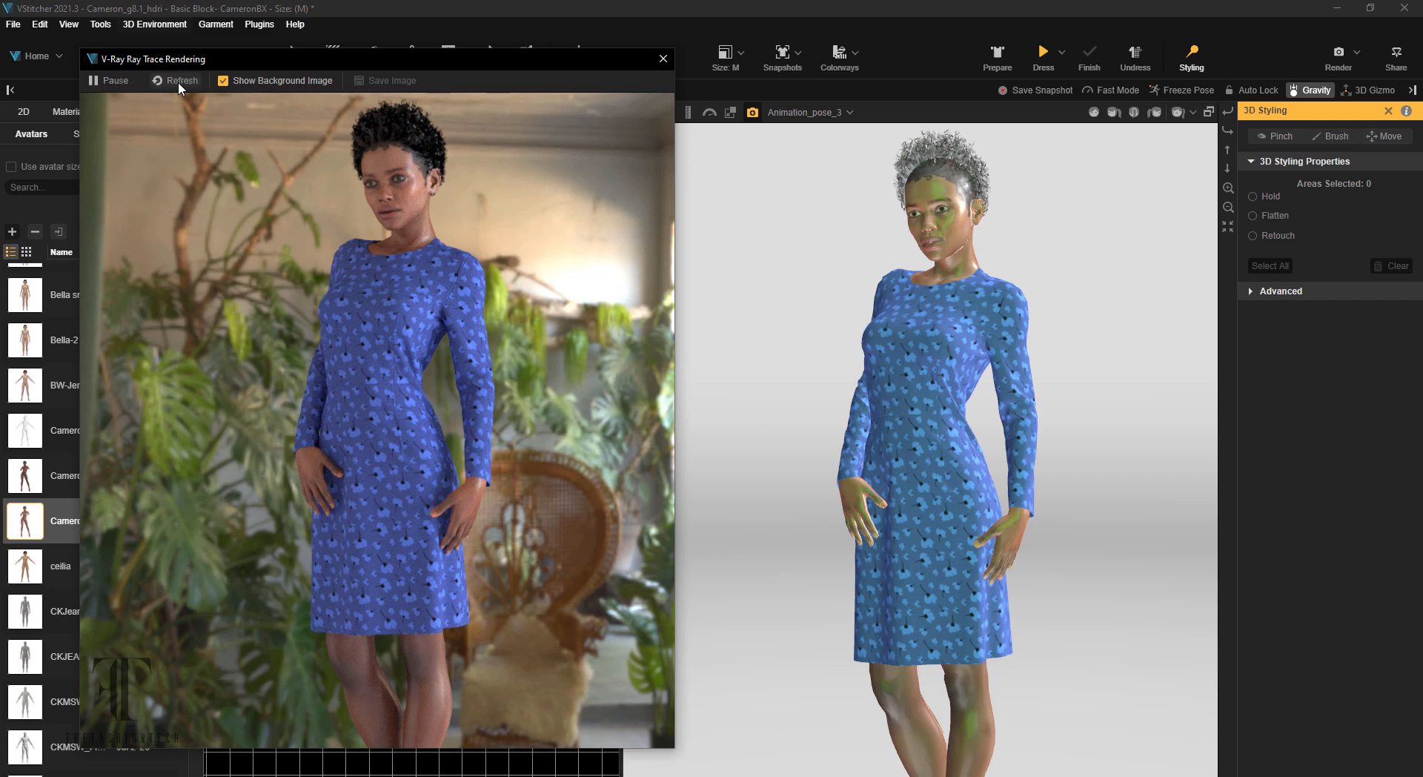
click(177, 84)
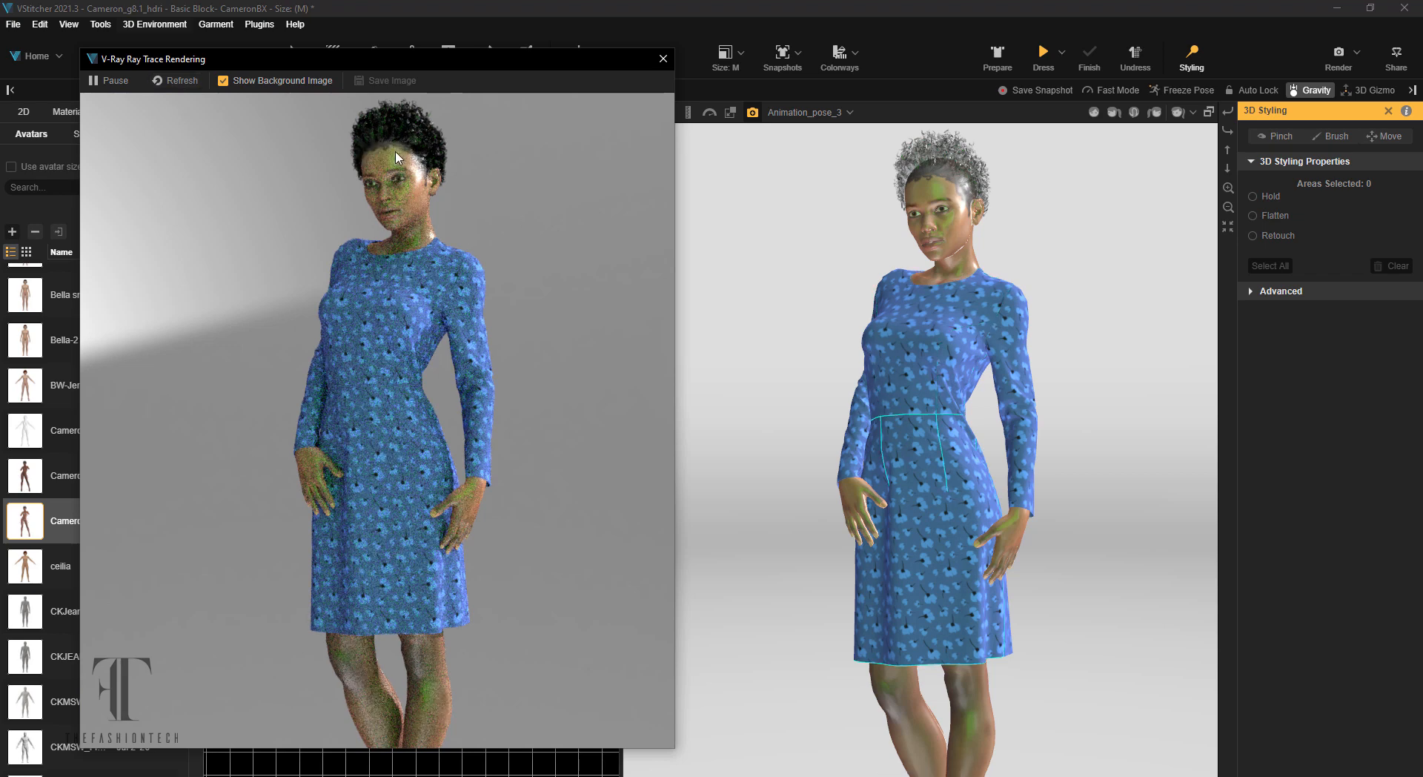
- Rotate the TFT-109.hdr lighting image to -30 degrees and refresh the ray trace rendering
right_click(734, 296)
click(729, 351)
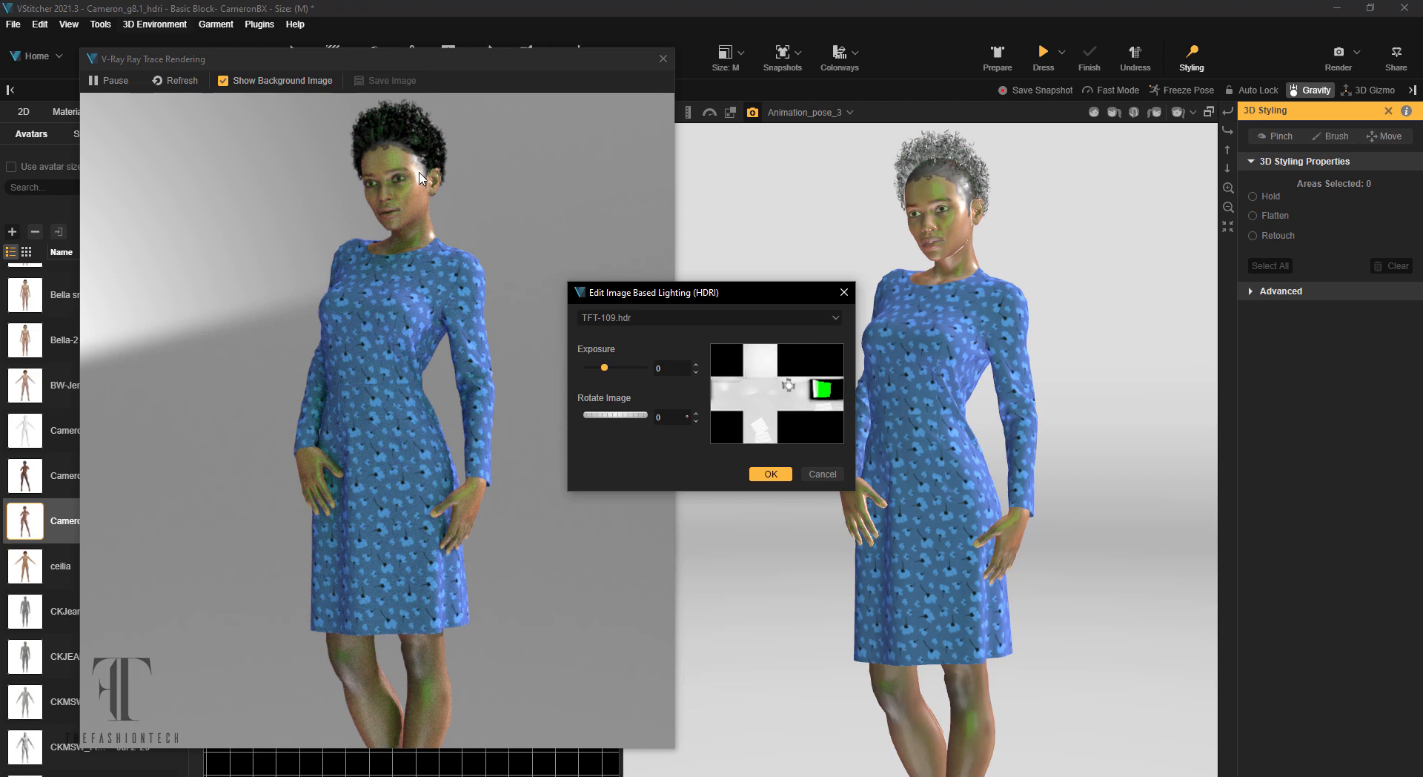
click(687, 419)
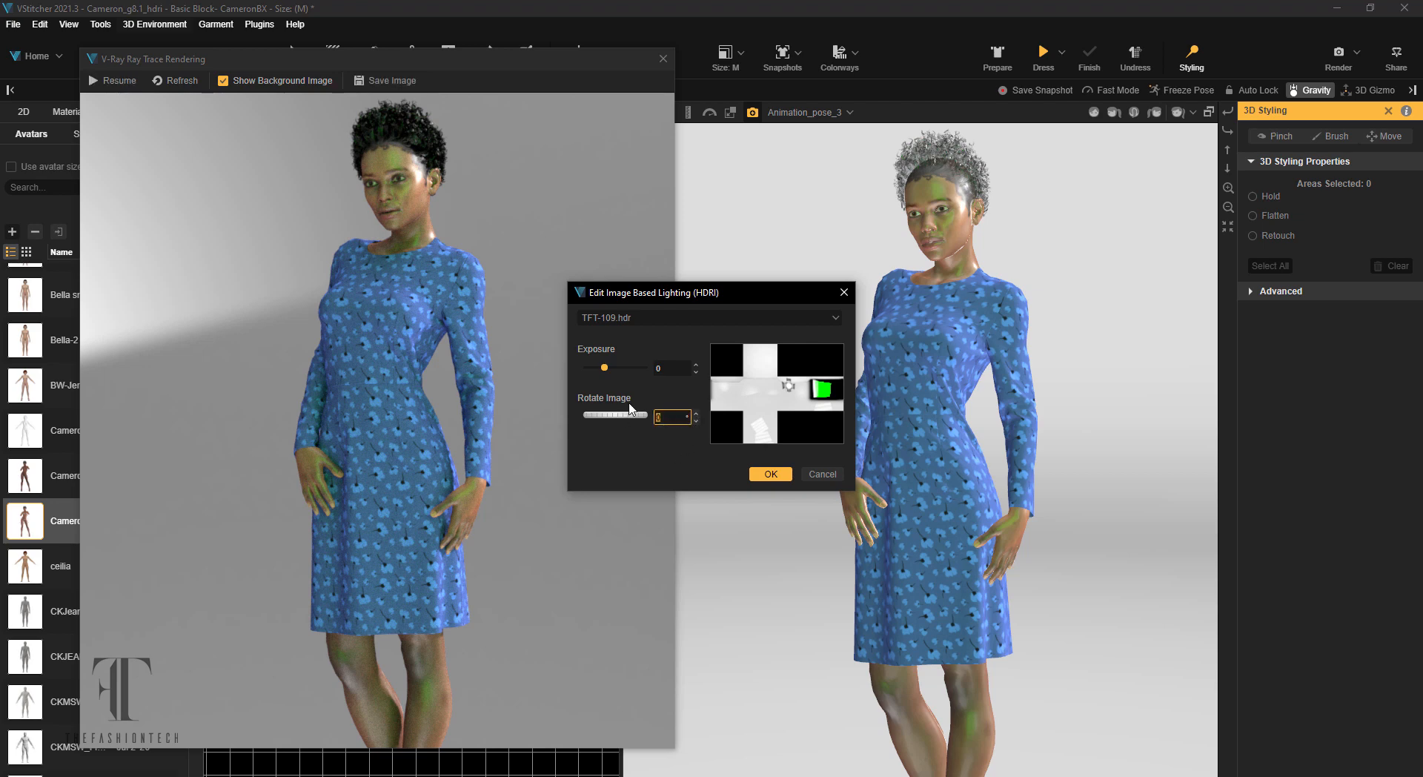
text(-10)
key(Return)
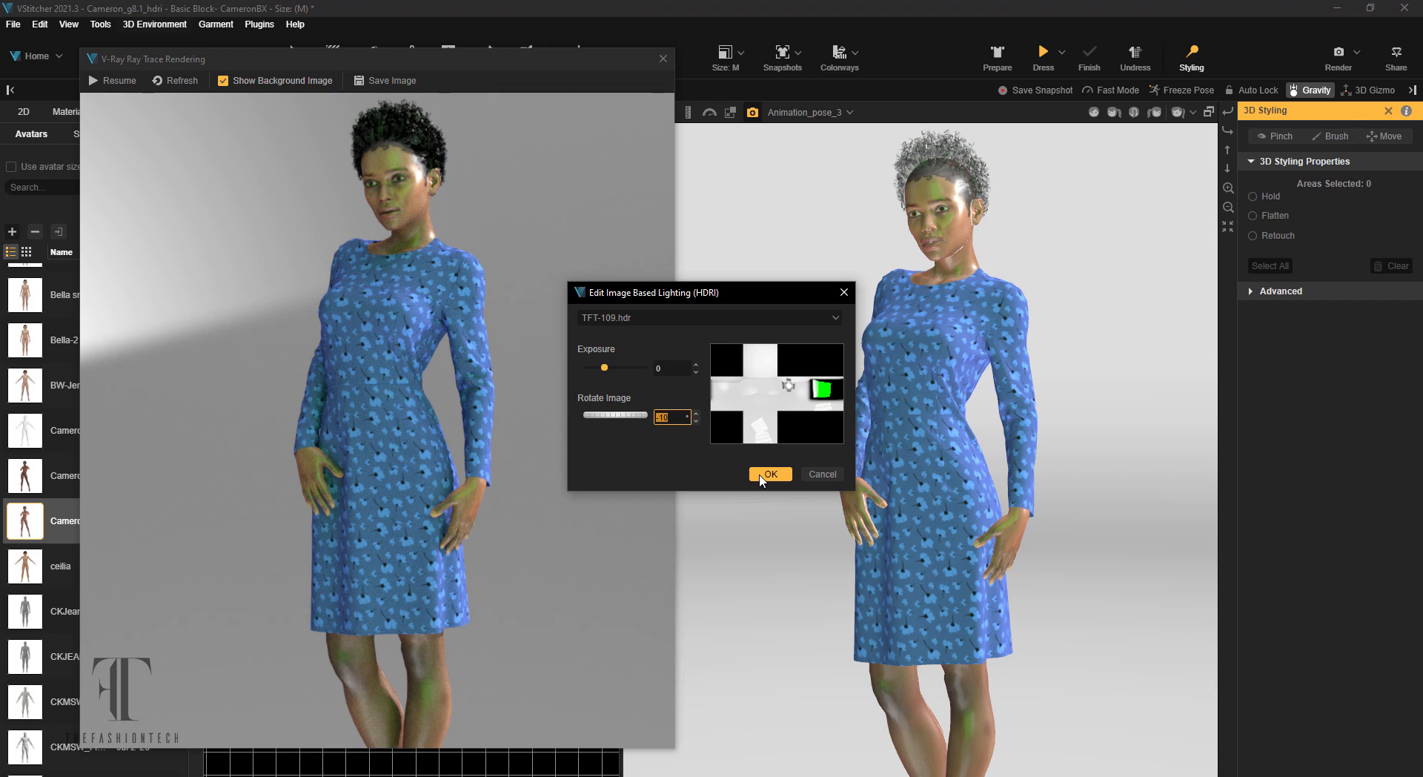
click(678, 418)
text(30)
key(Return)
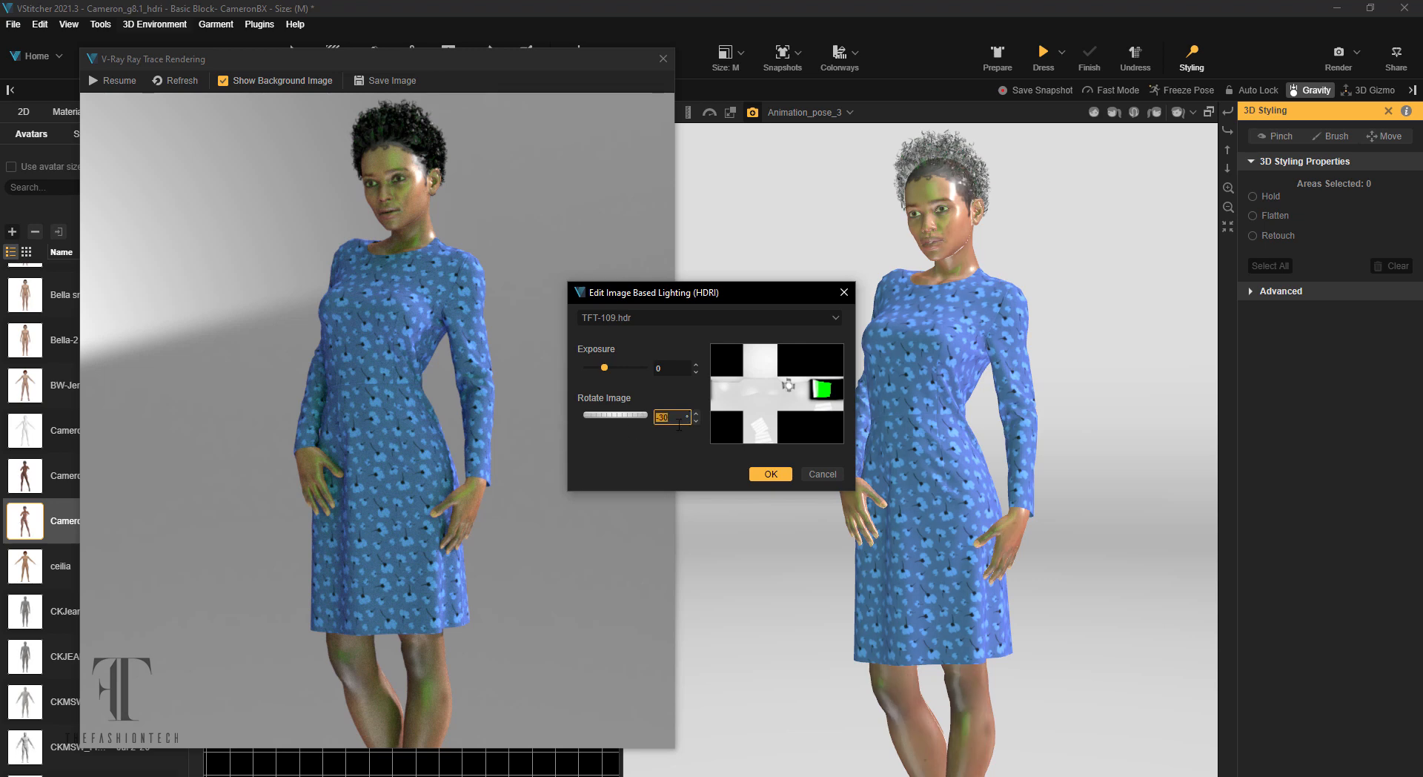
click(768, 475)
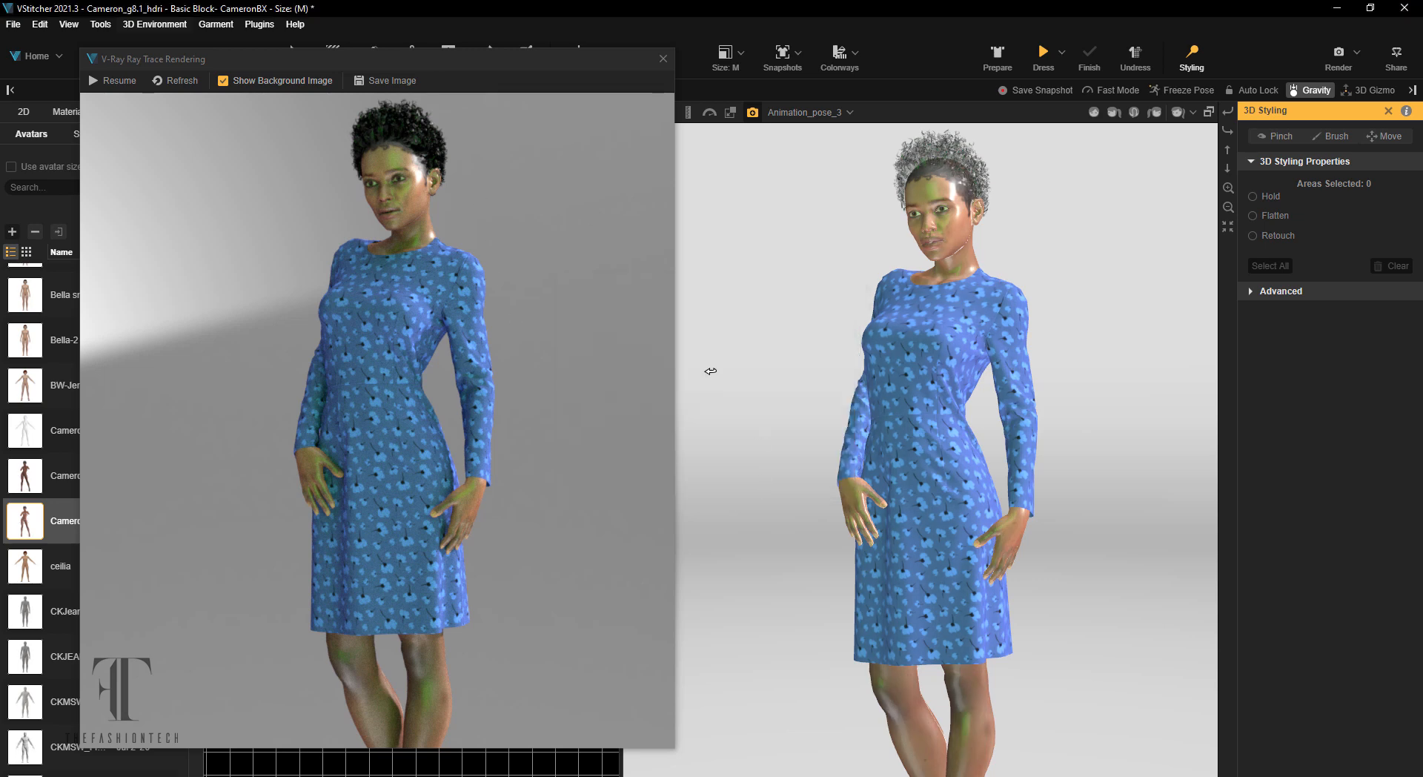
click(178, 80)
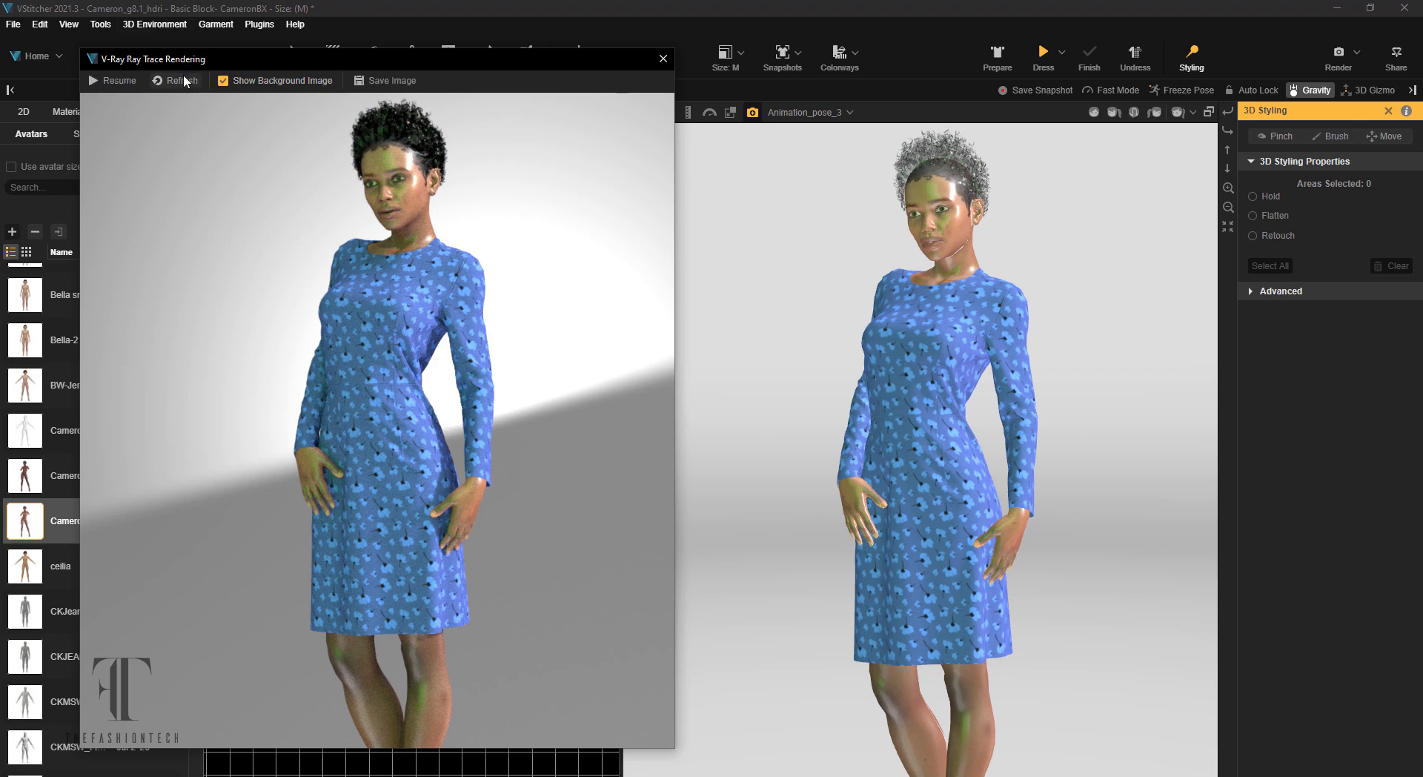
- Lower the TFT-109.hdr lighting exposure to about -0.65 and apply the light settings
right_click(699, 231)
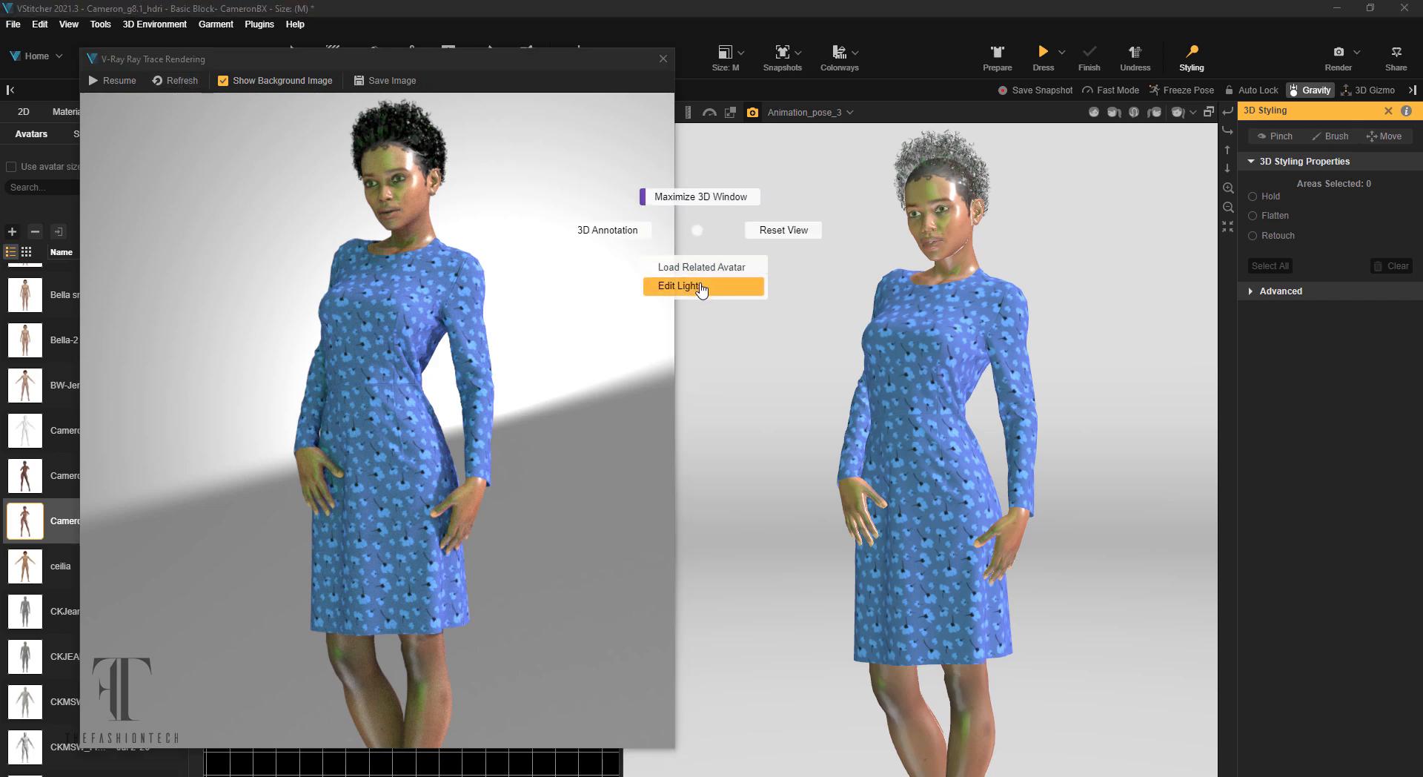
click(701, 288)
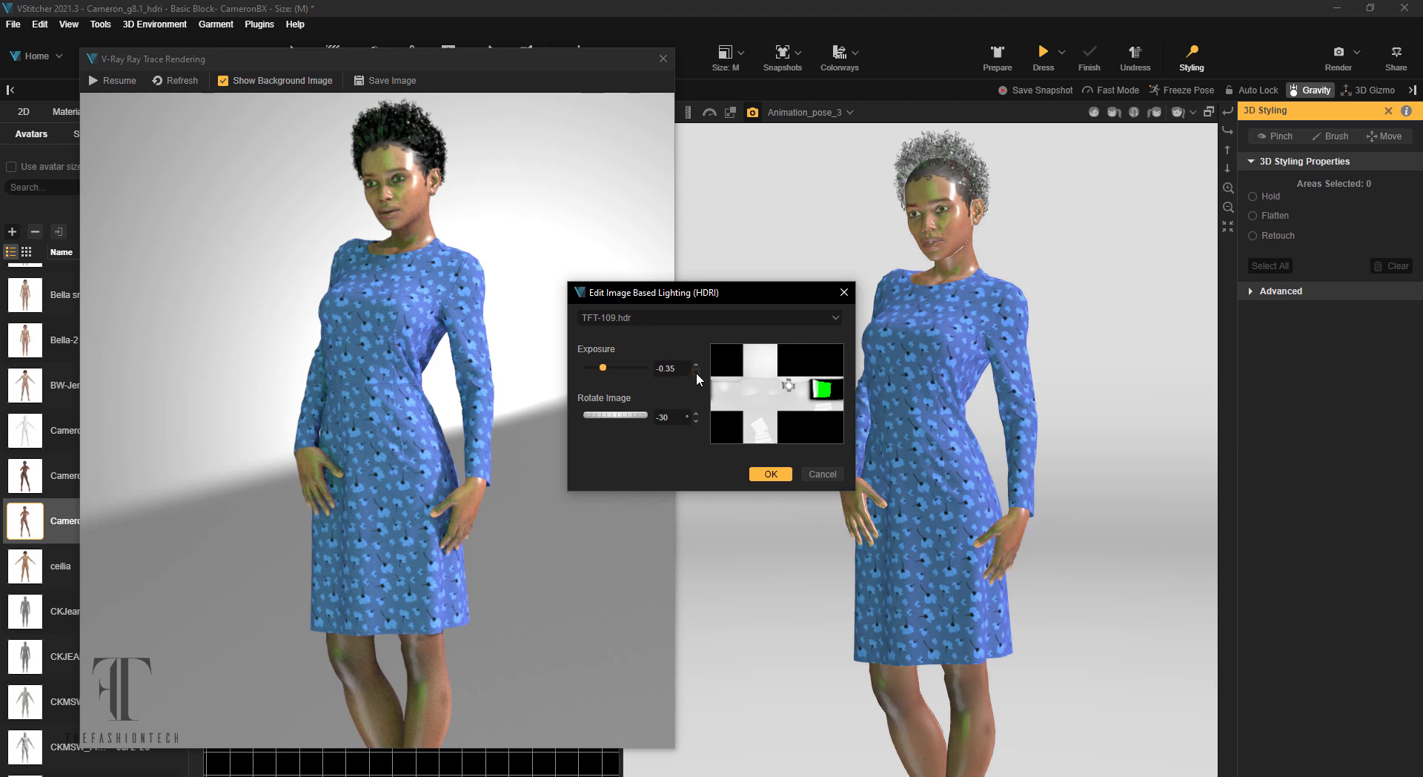
click(696, 372)
click(696, 372)
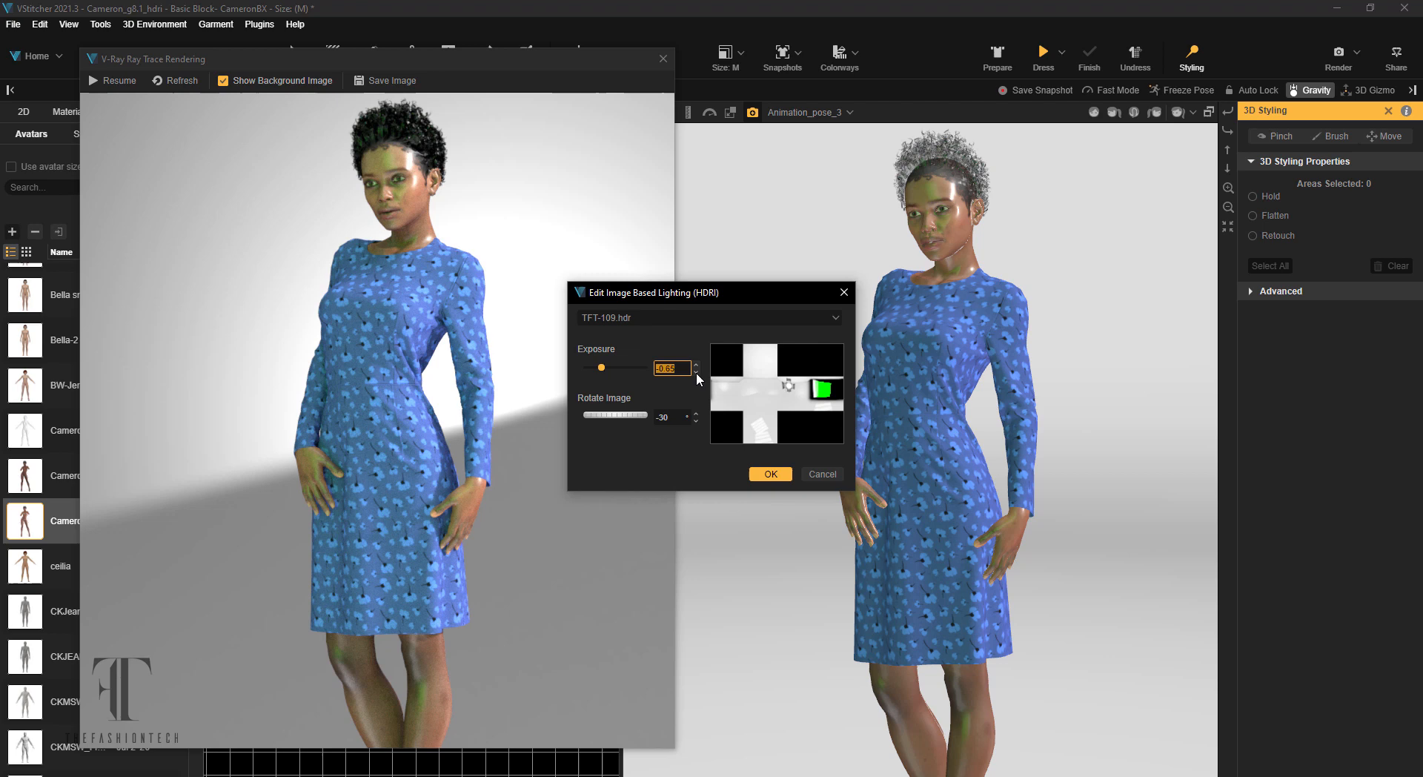
click(771, 475)
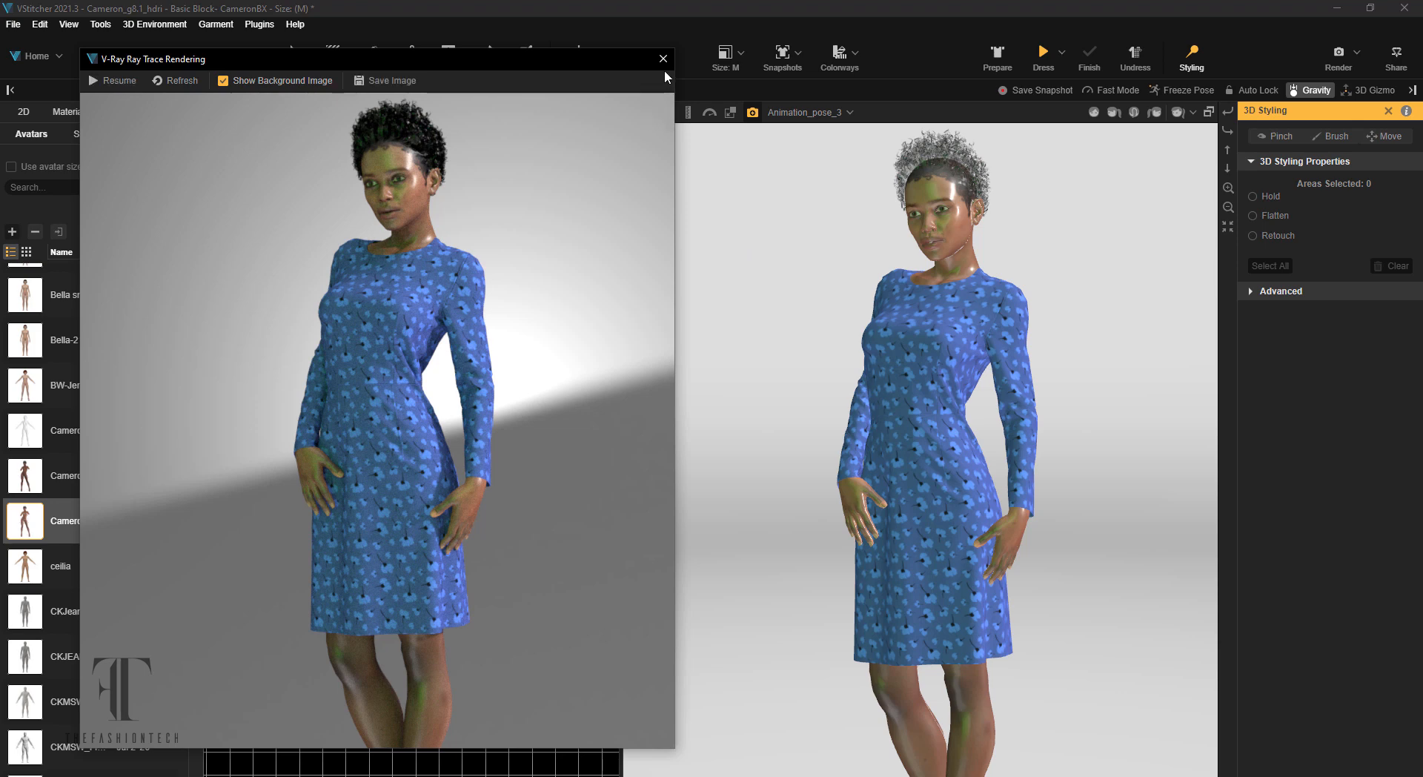
- Save the ray trace image as a PNG named Render-SaveRayTrace in the Render Tests folder
click(393, 82)
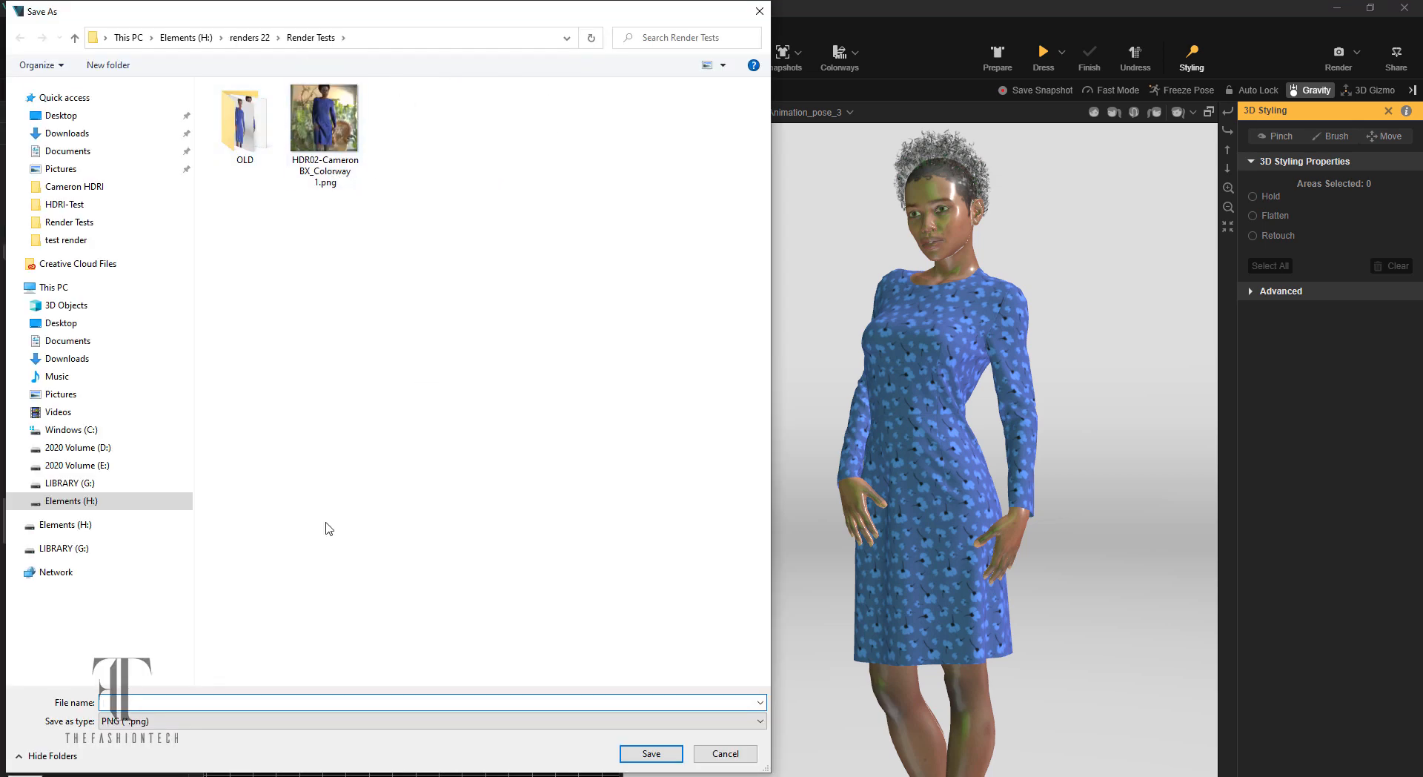
text(Render-SaveRayTrace)
key(Return)
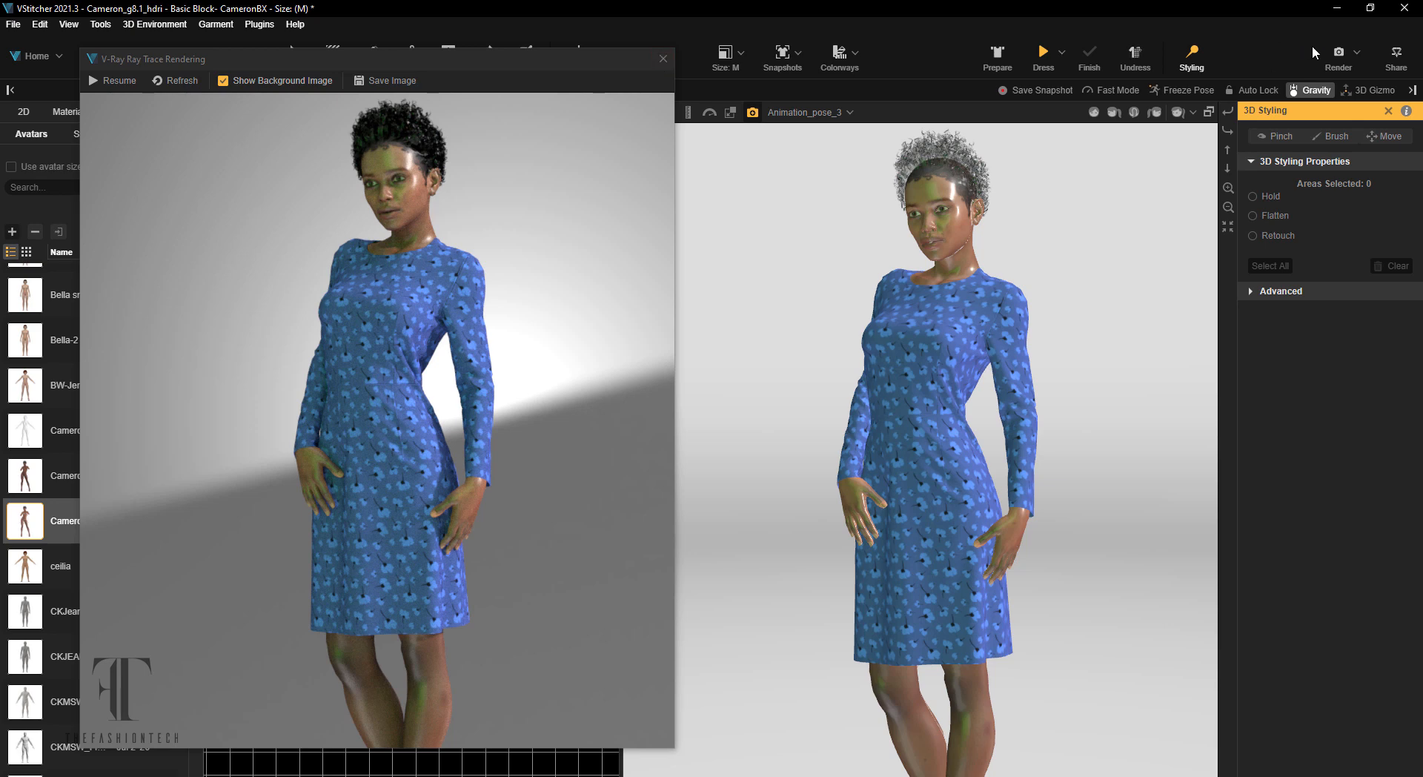
- Set up an image render of the dress as Ray Trace Render (Local - V-Ray) with the Environment HDRI background
click(1338, 55)
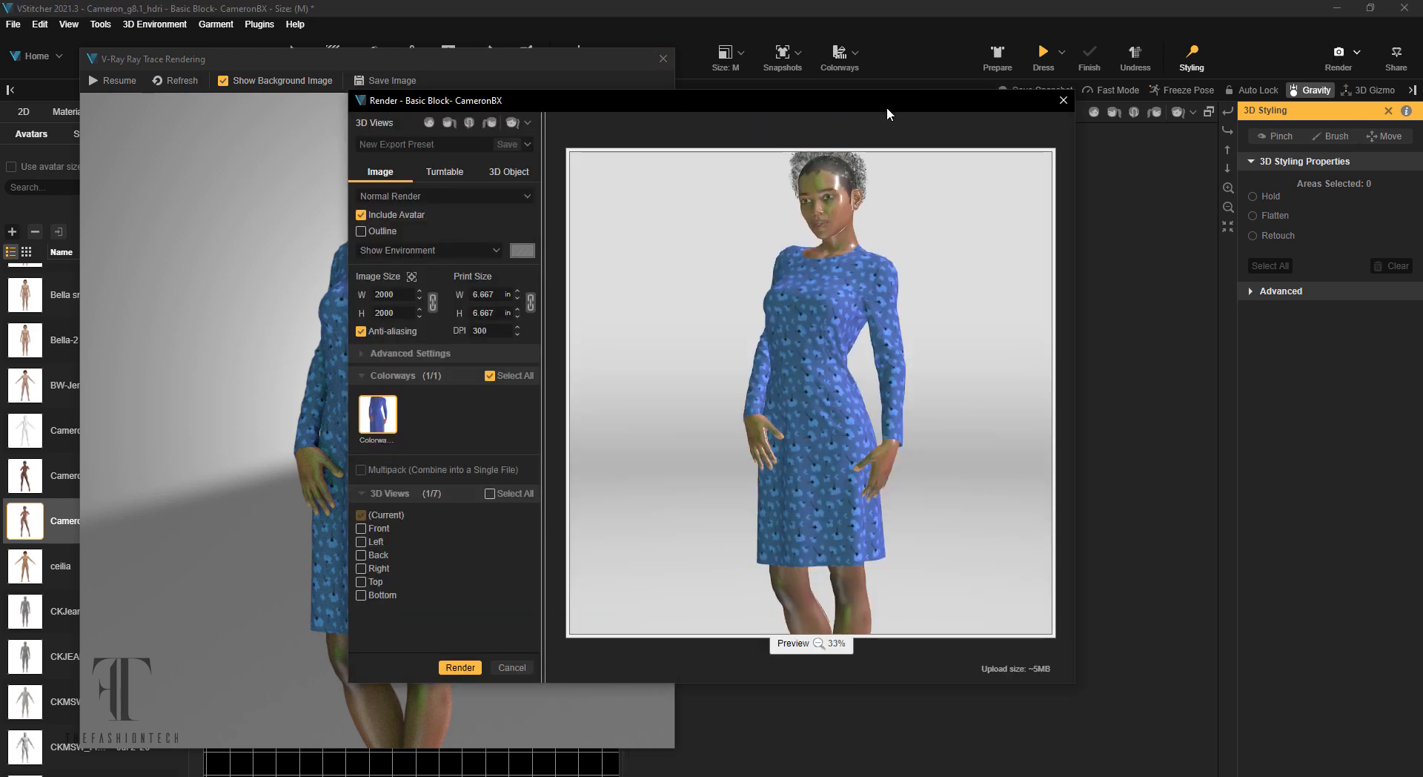
scroll(918, 241, down, 1)
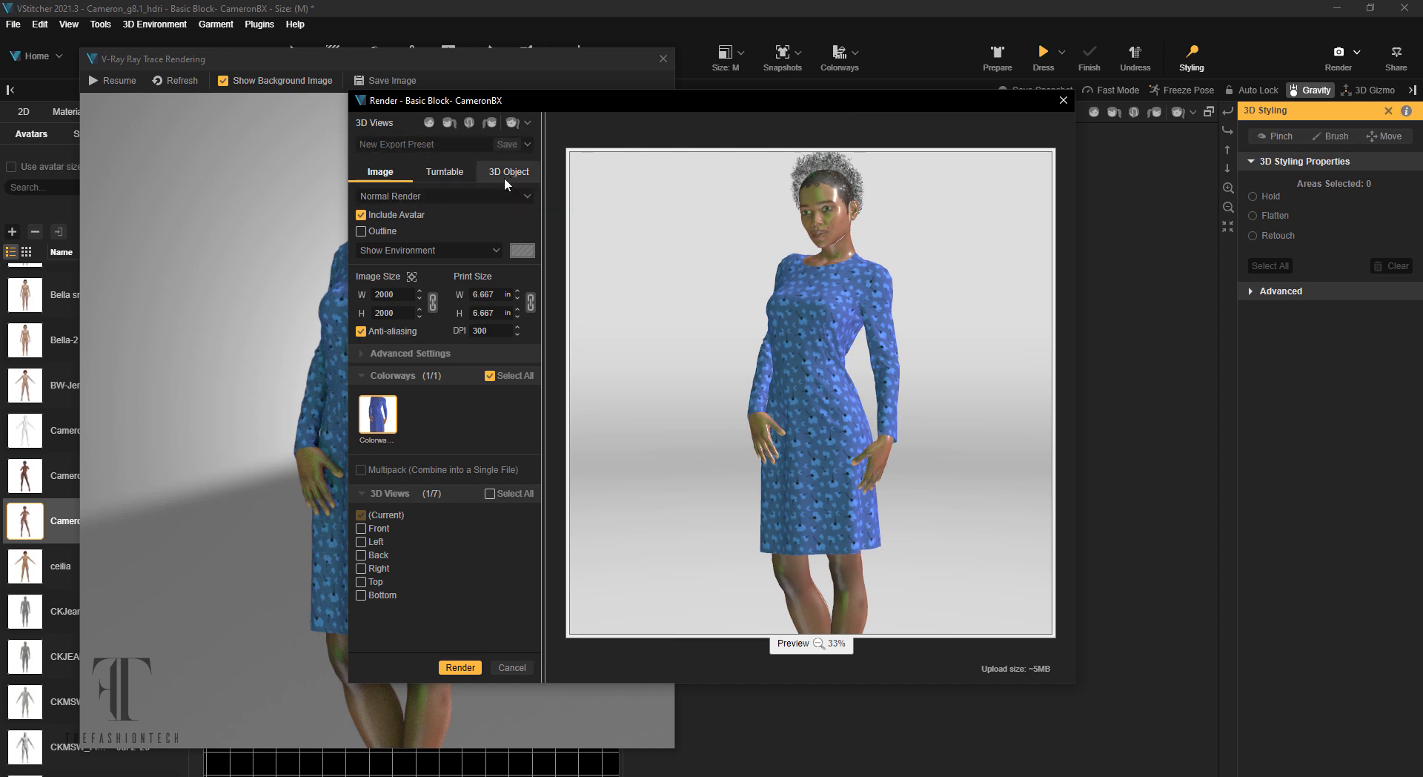
click(482, 192)
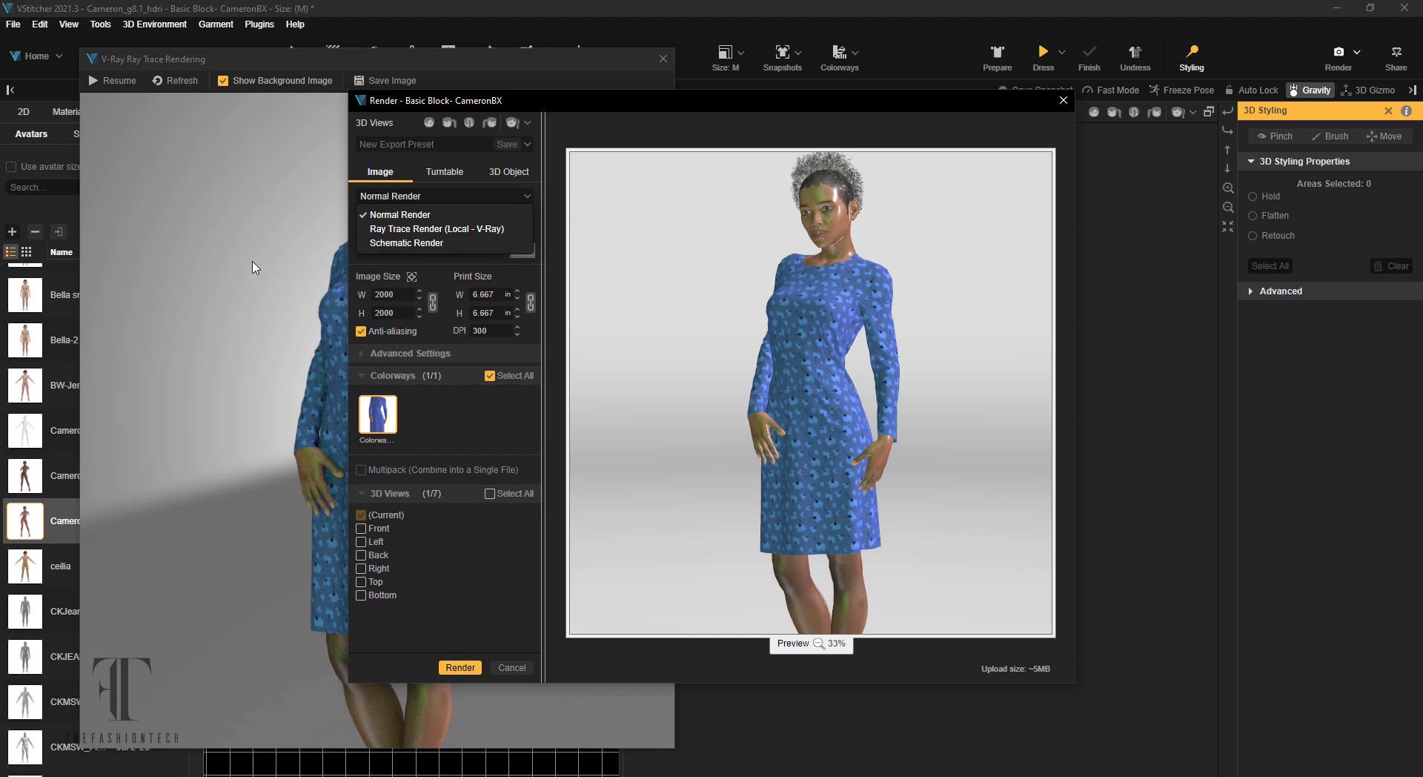
click(489, 230)
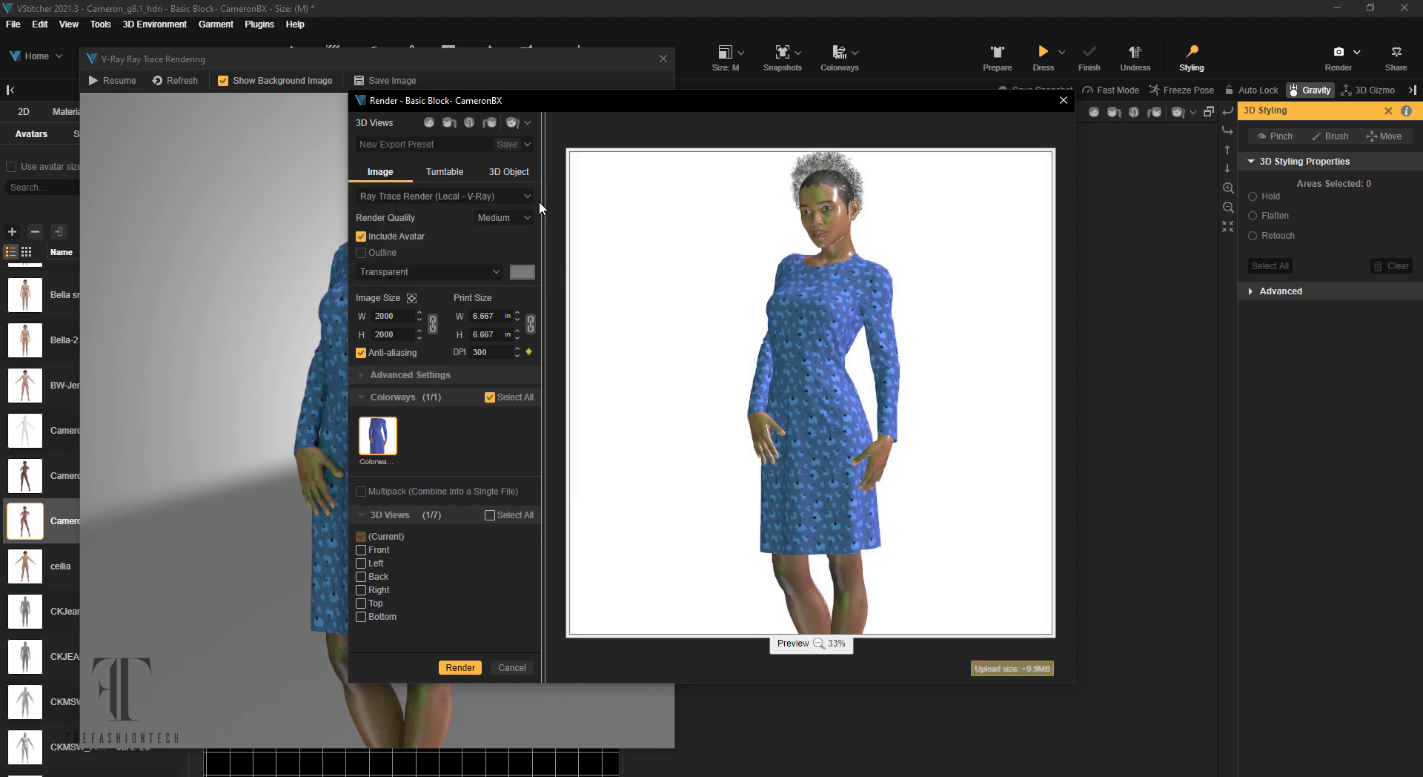
click(433, 272)
click(428, 291)
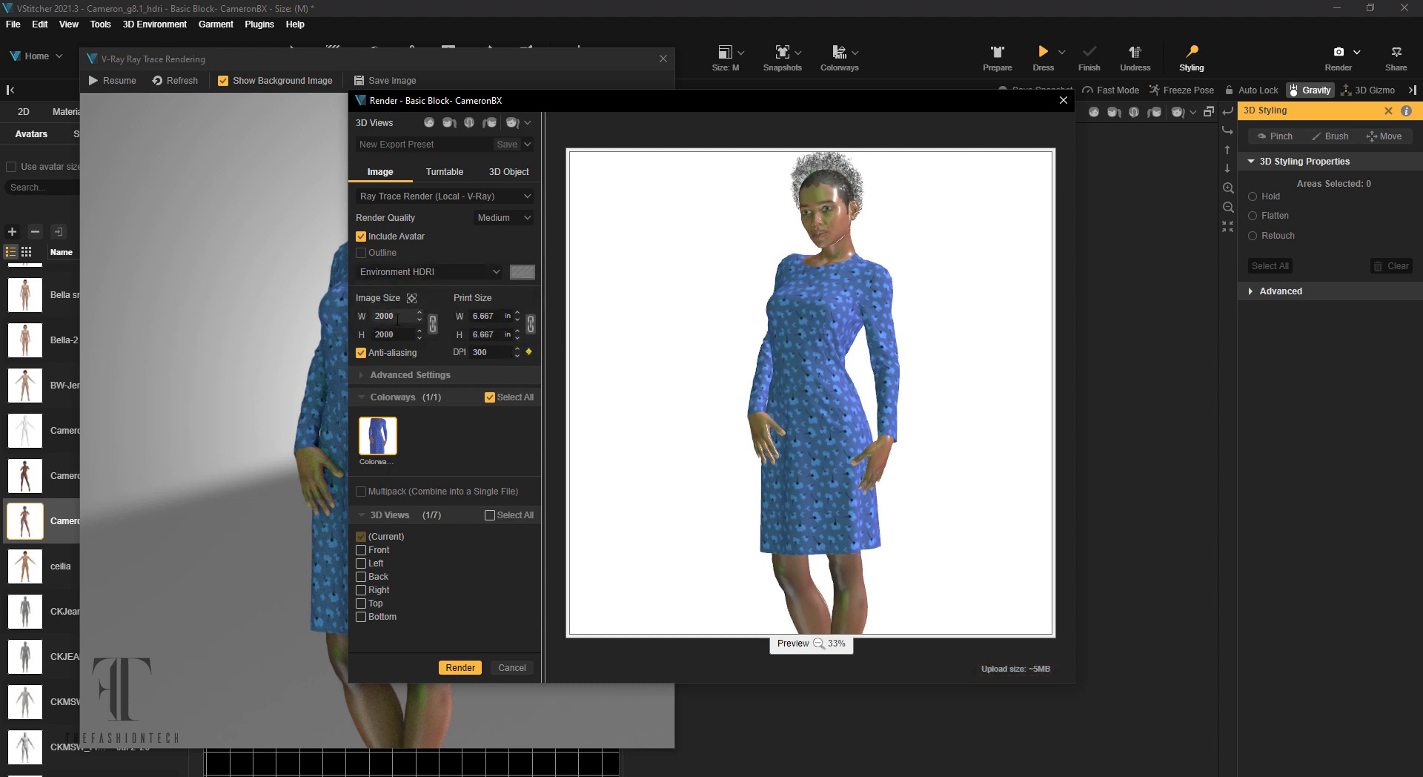
- Set the V-Ray render quality to High
click(528, 216)
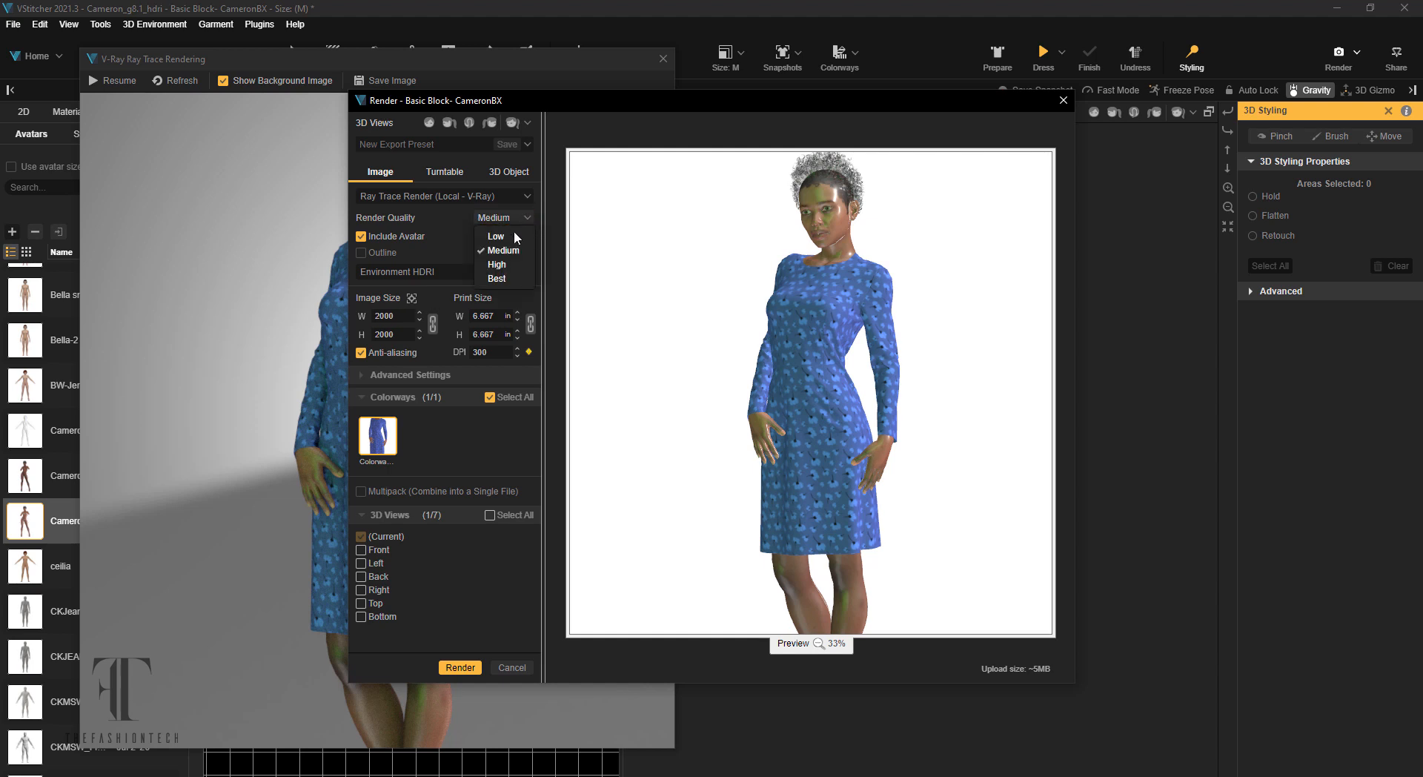
click(510, 234)
click(527, 215)
click(505, 266)
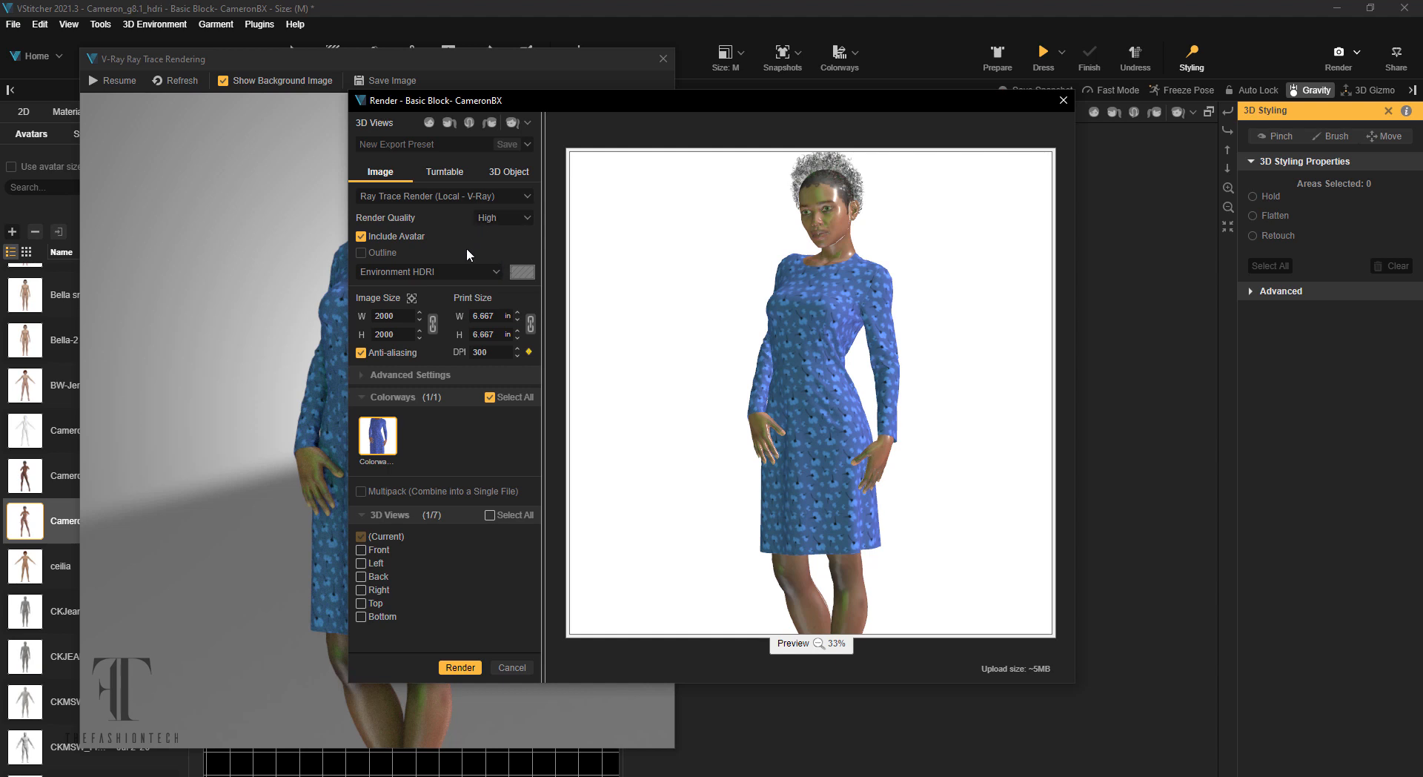
click(400, 316)
click(434, 296)
click(498, 353)
click(453, 242)
- Start the render and save it as a PNG named Render-RenderRayTrace in the Render Tests folder
click(478, 669)
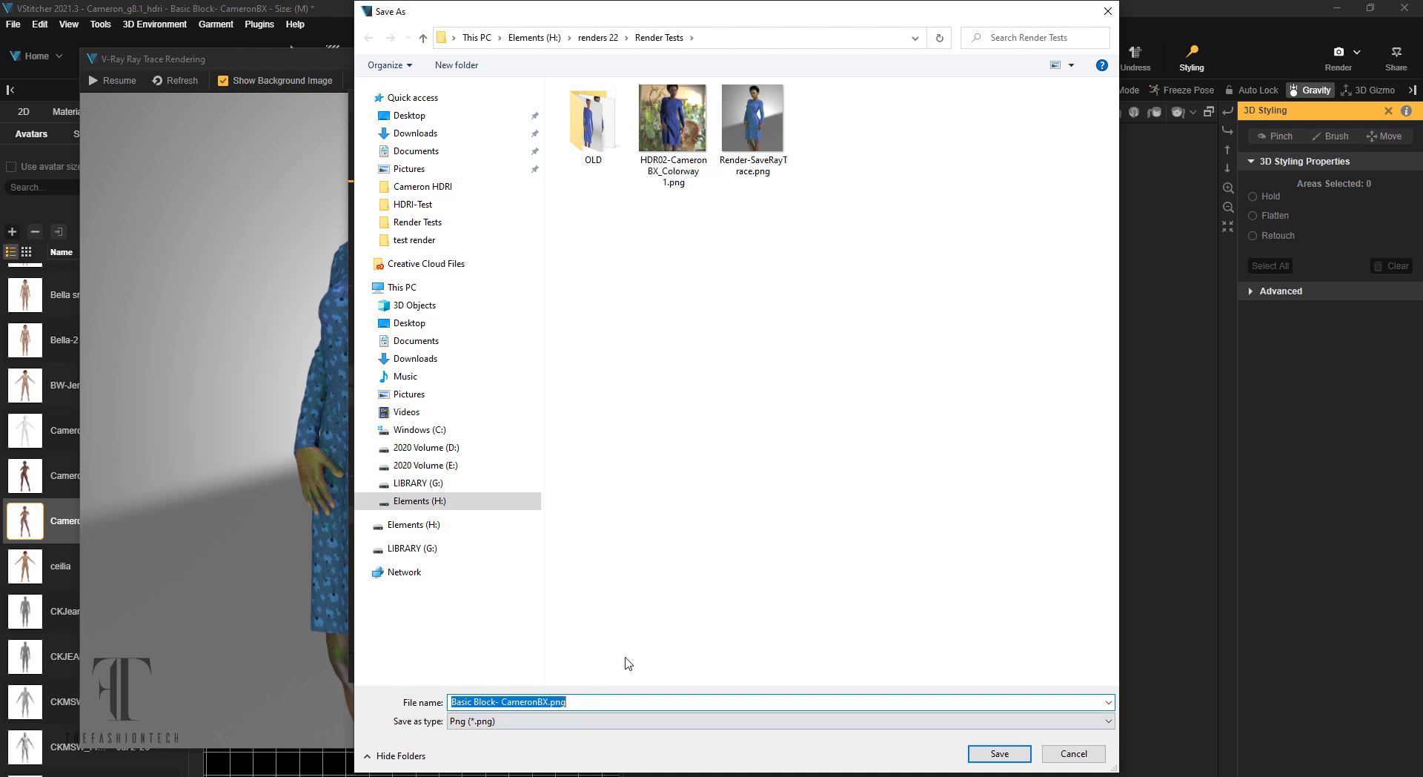
click(770, 143)
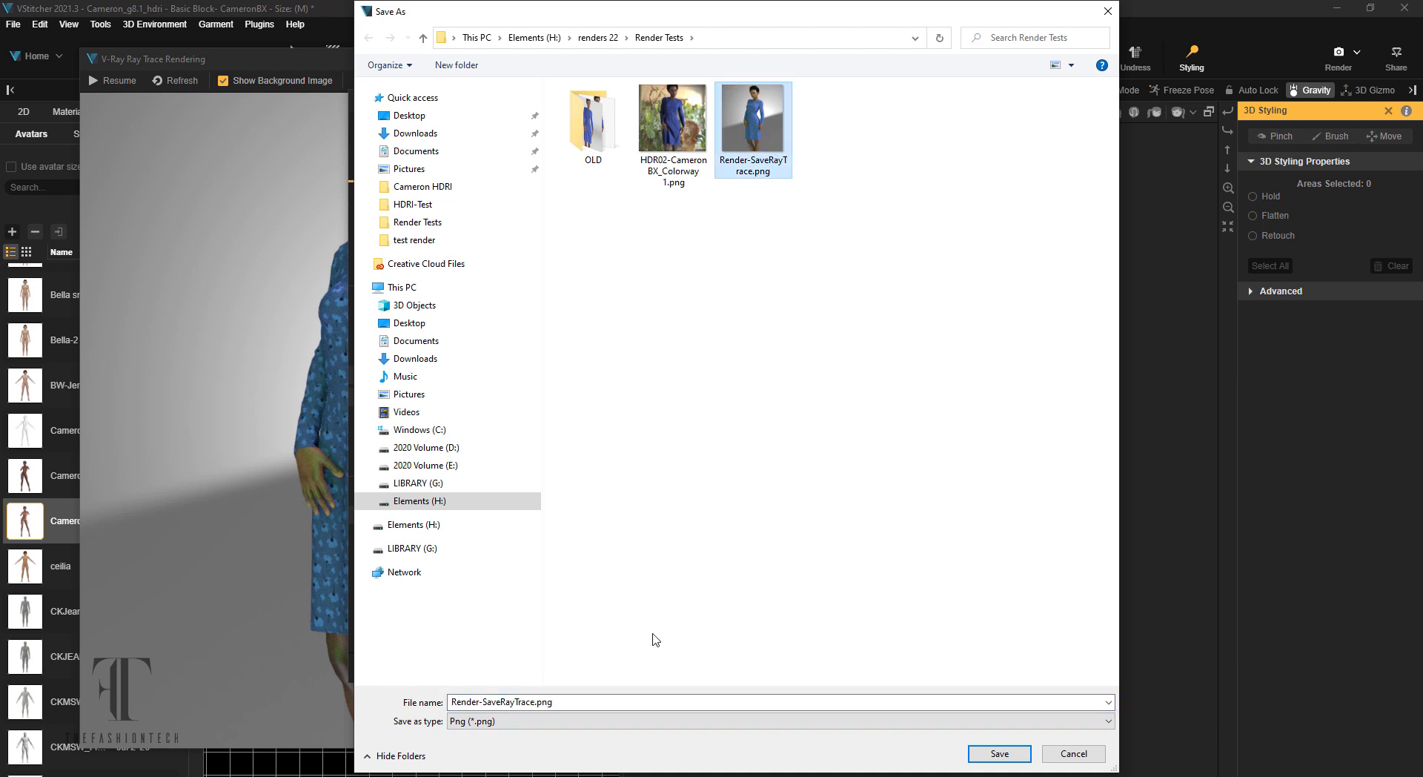
double_click(502, 702)
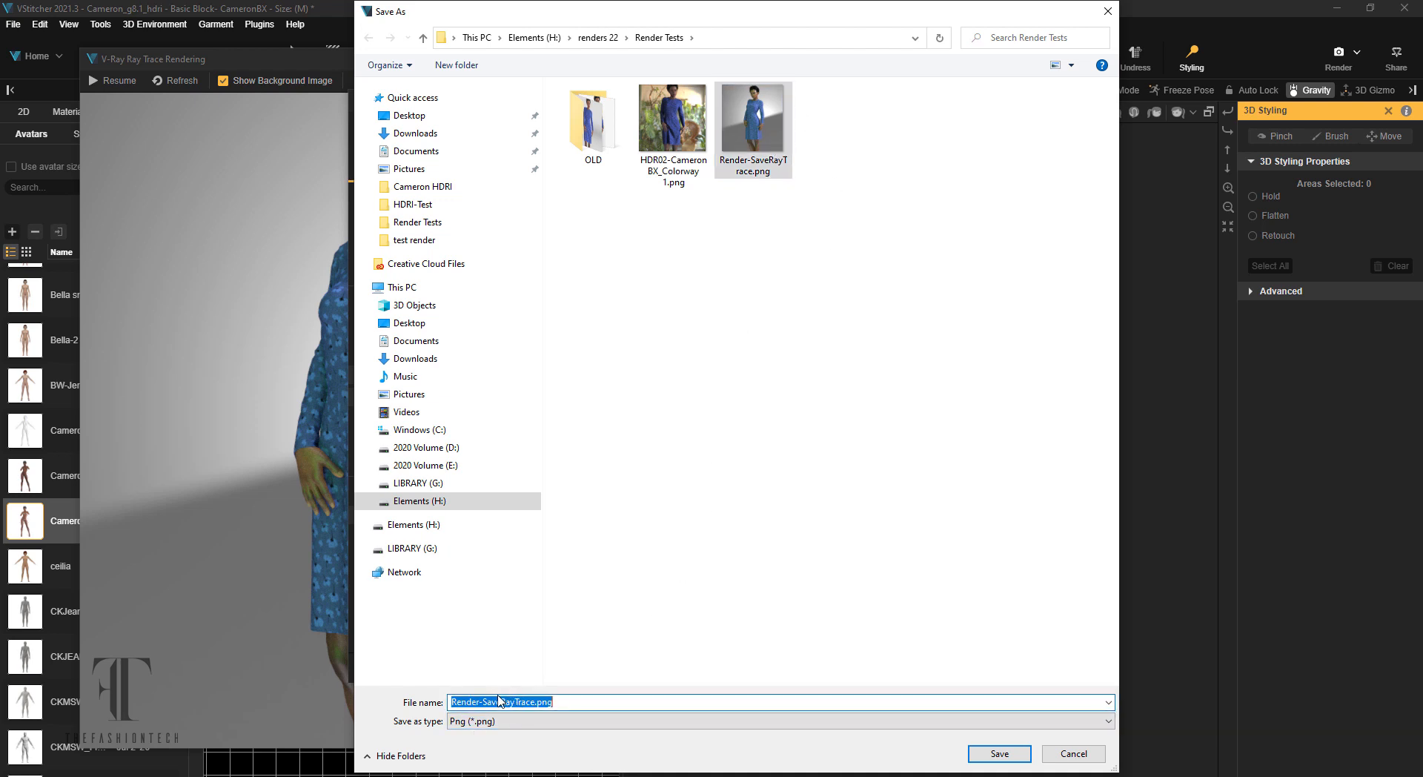
click(504, 702)
drag(505, 702, 479, 702)
click(502, 702)
key(Right)
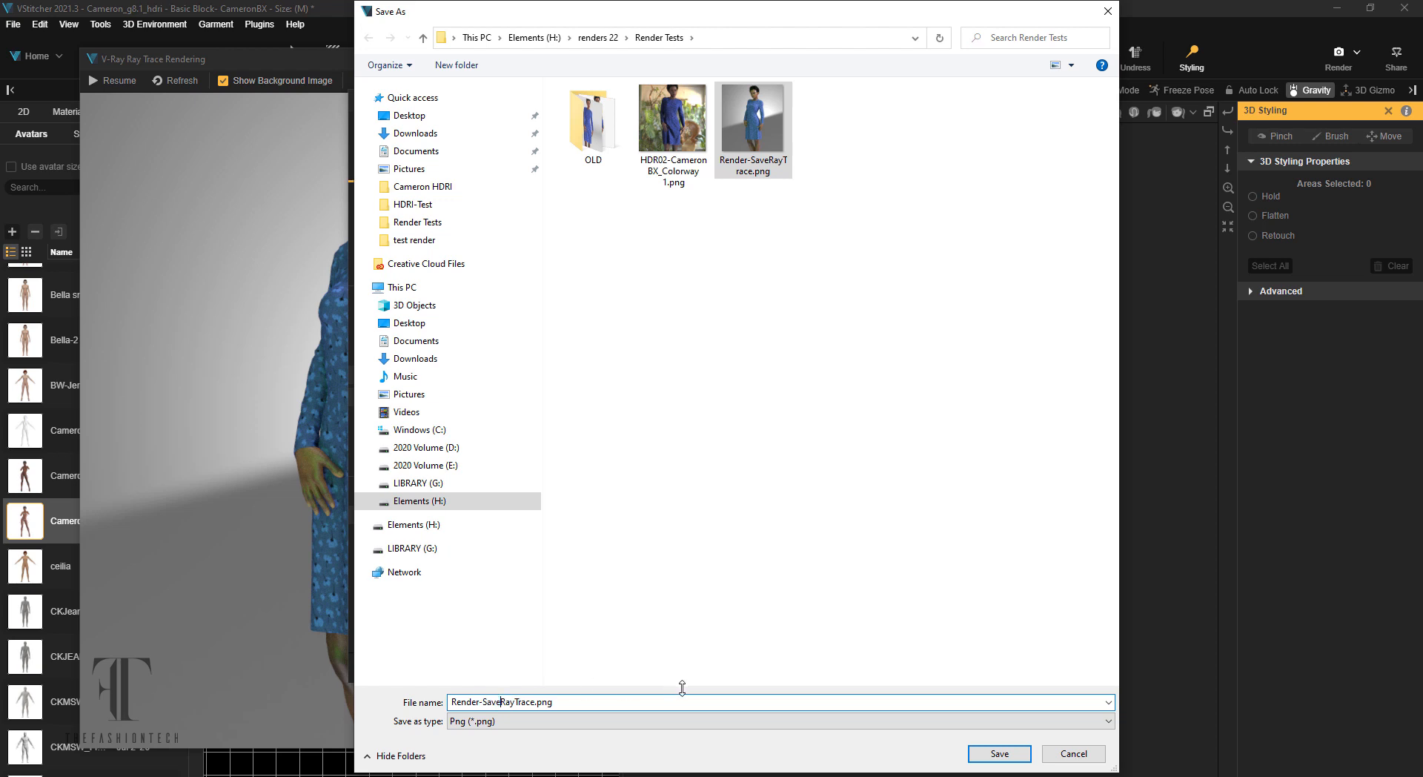
text(Render)
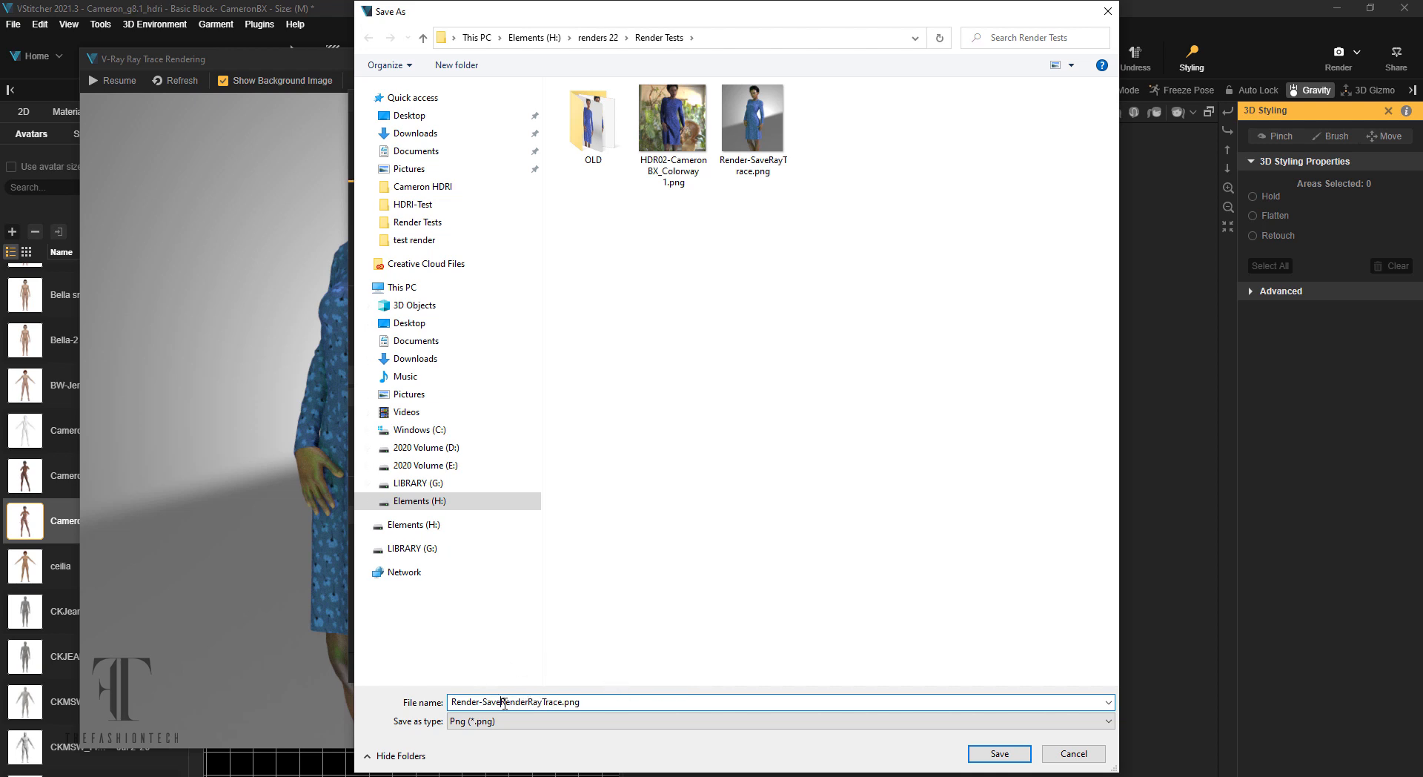
key(BackSpace)
key(BackSpace)
key(BackSpace)
key(BackSpace)
key(Return)
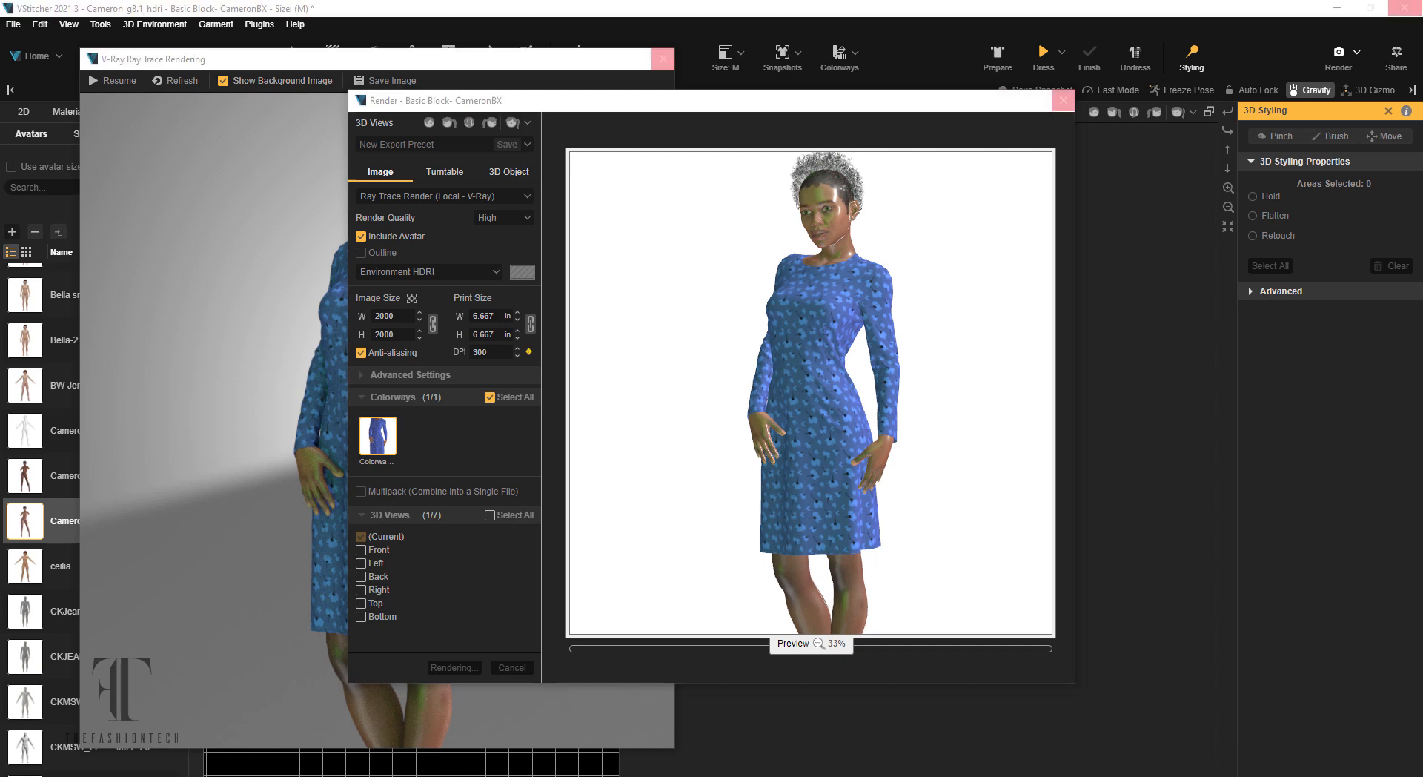
- Clear the finished jobs from the Browzwear Connect notifications and close the V-Ray ray trace preview window
click(1259, 776)
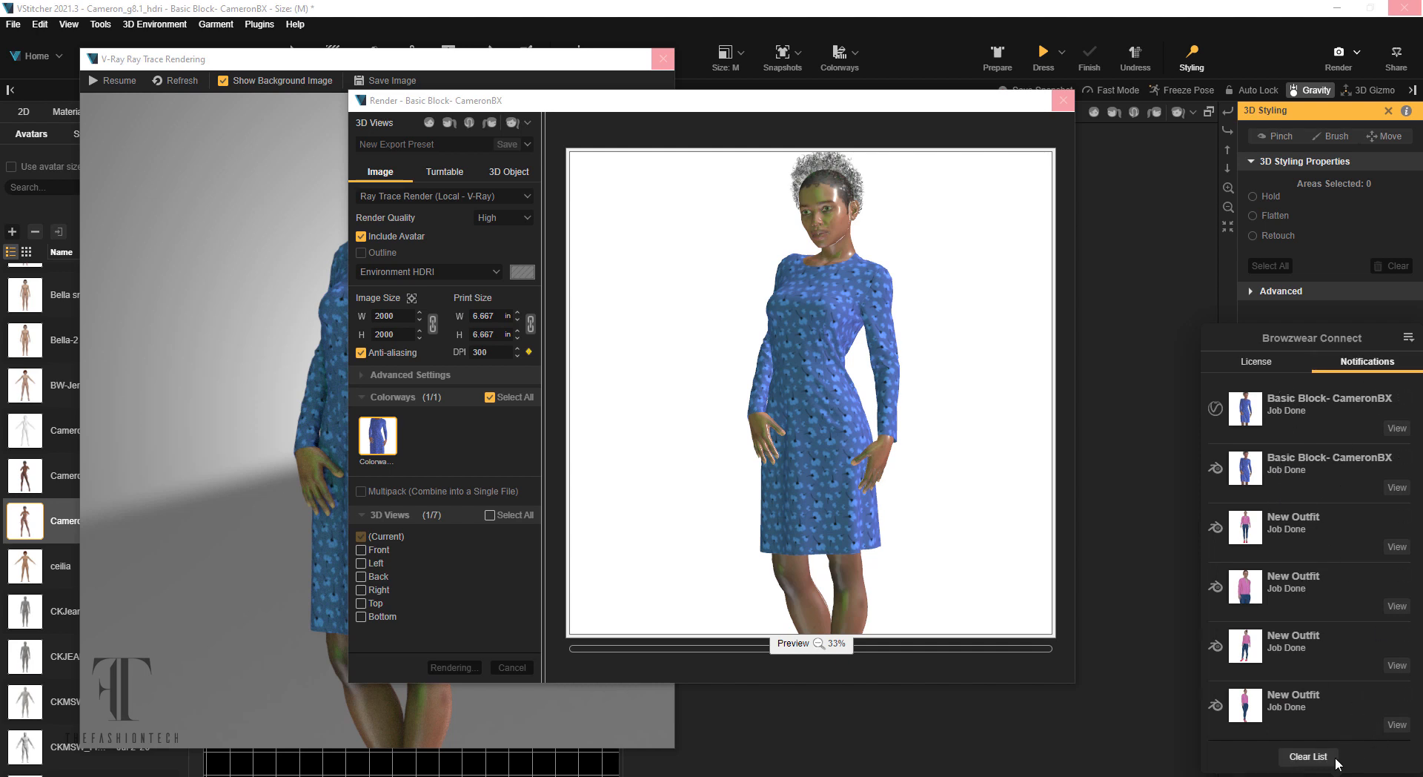
click(1309, 756)
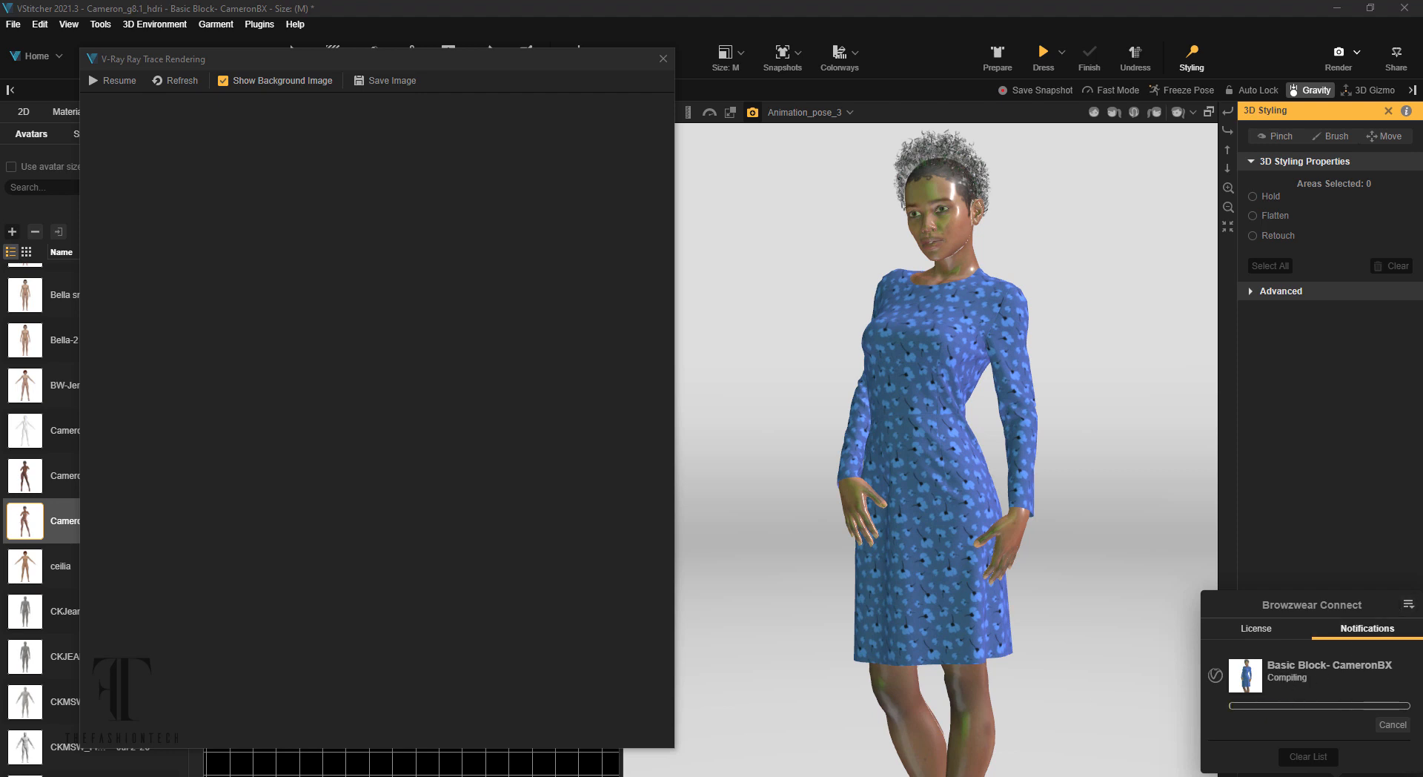
click(662, 59)
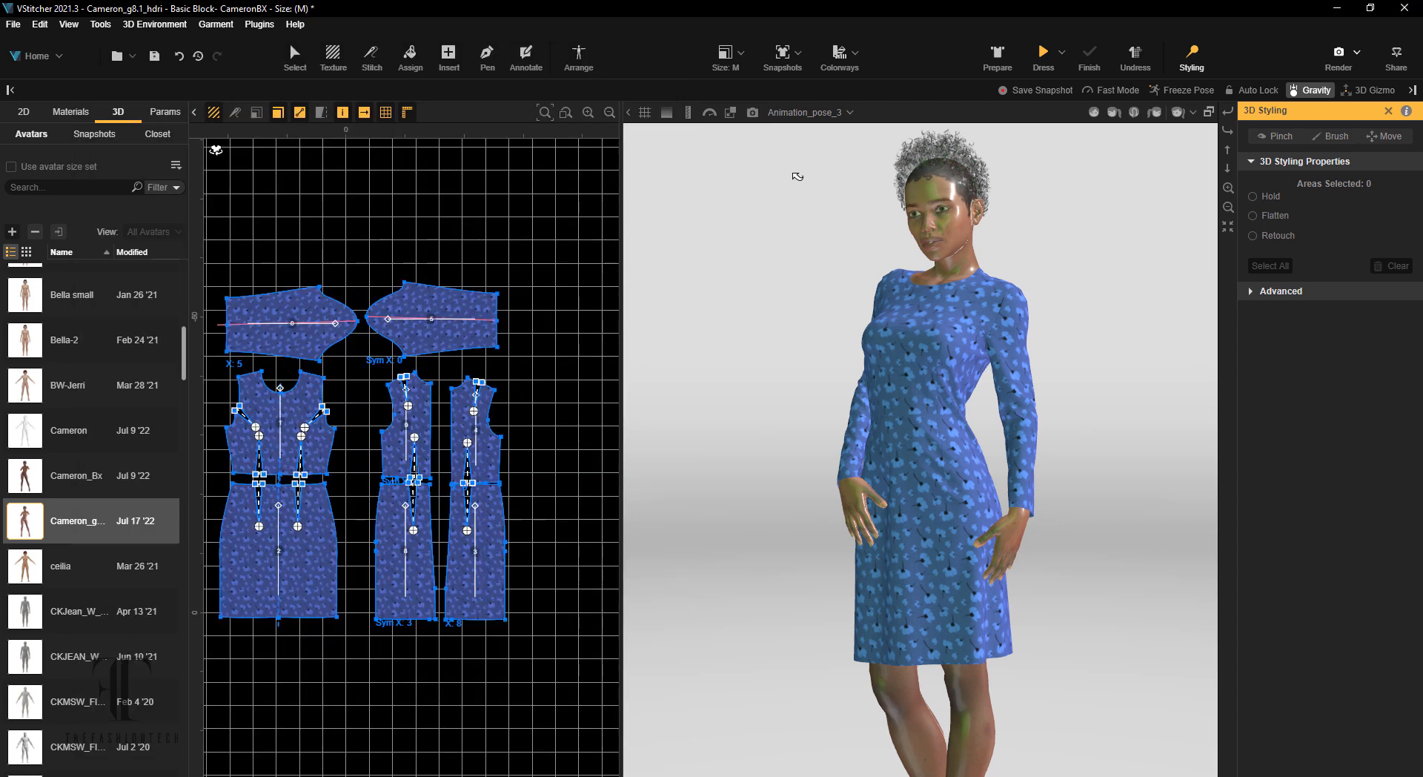
- Switch the ray trace renderer to Blender in the rendering preferences, using the local path to the blender-2.83.20 executable
click(40, 24)
click(77, 432)
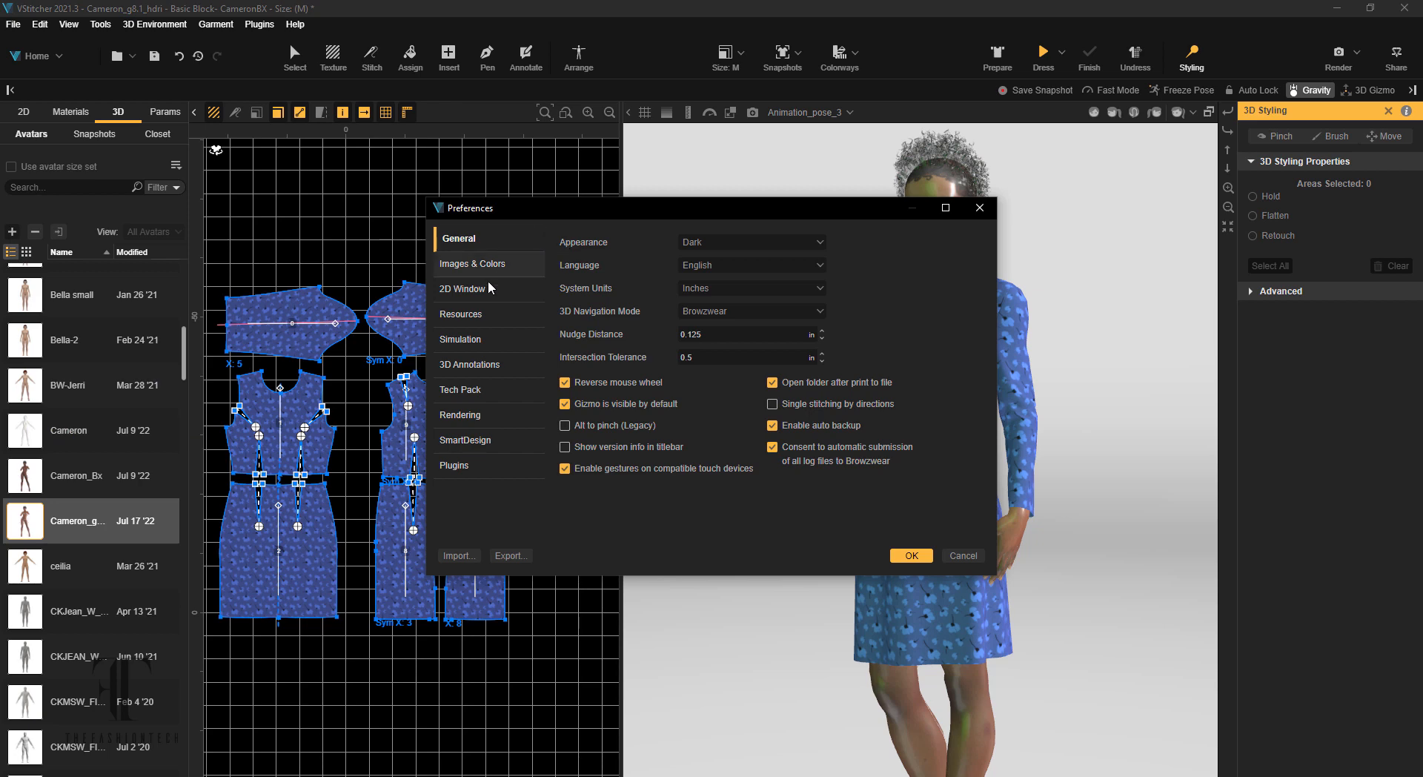
click(455, 416)
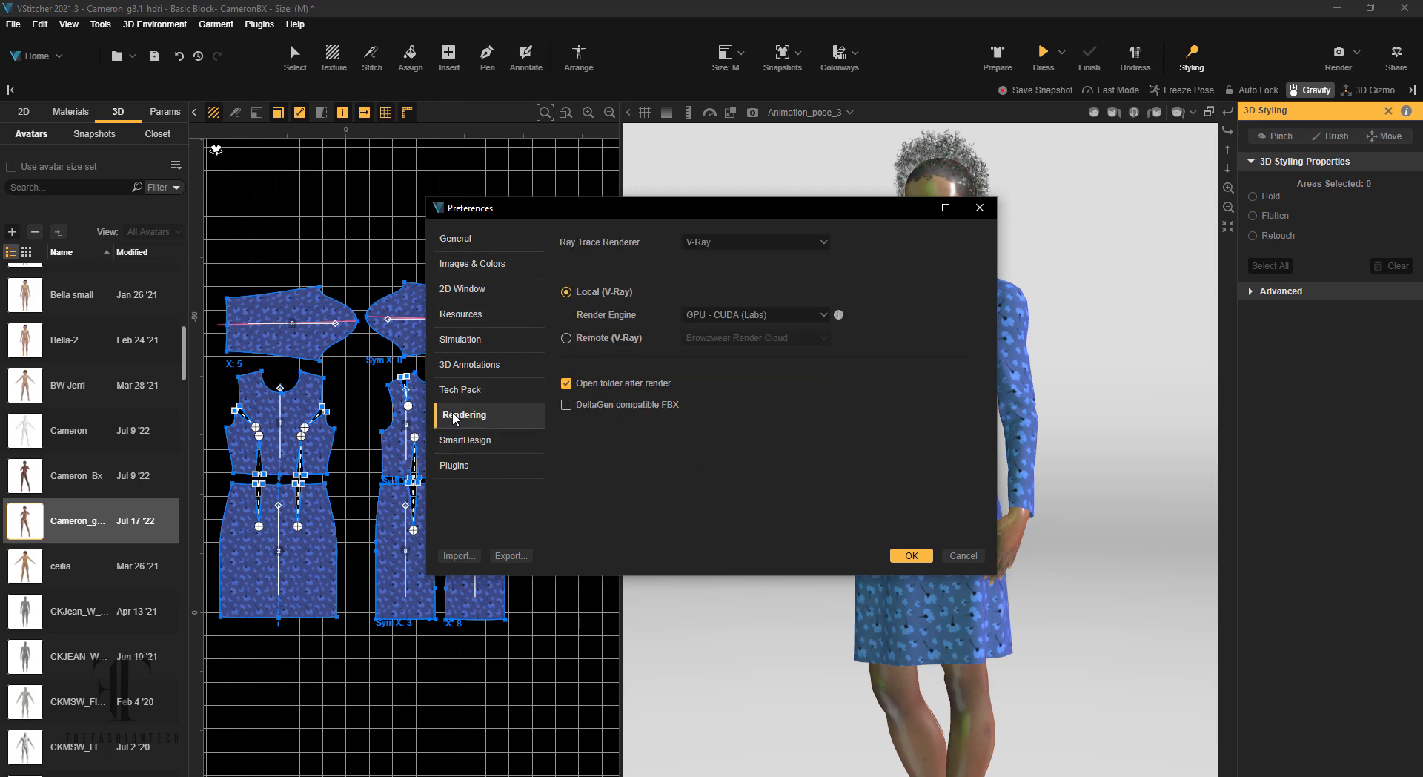
click(709, 239)
click(713, 256)
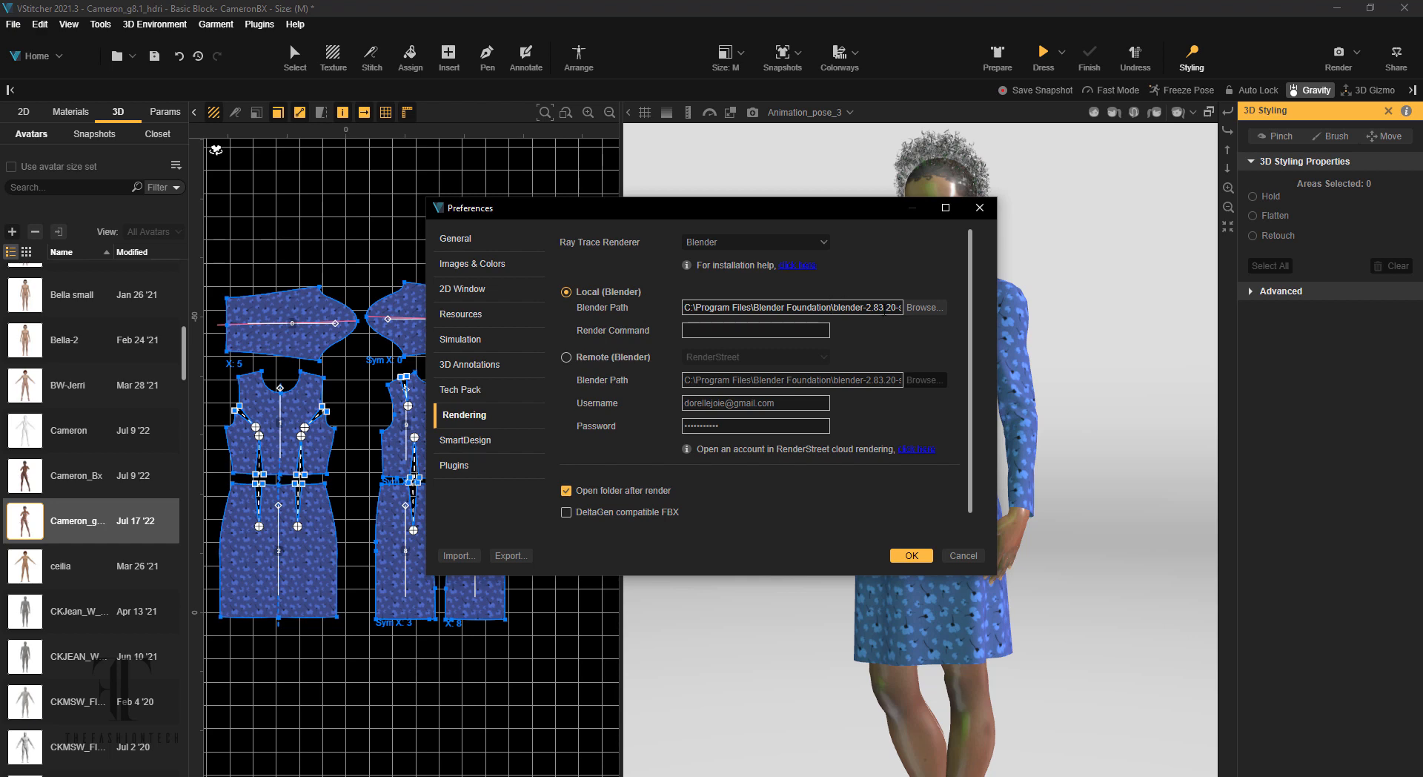
triple_click(891, 306)
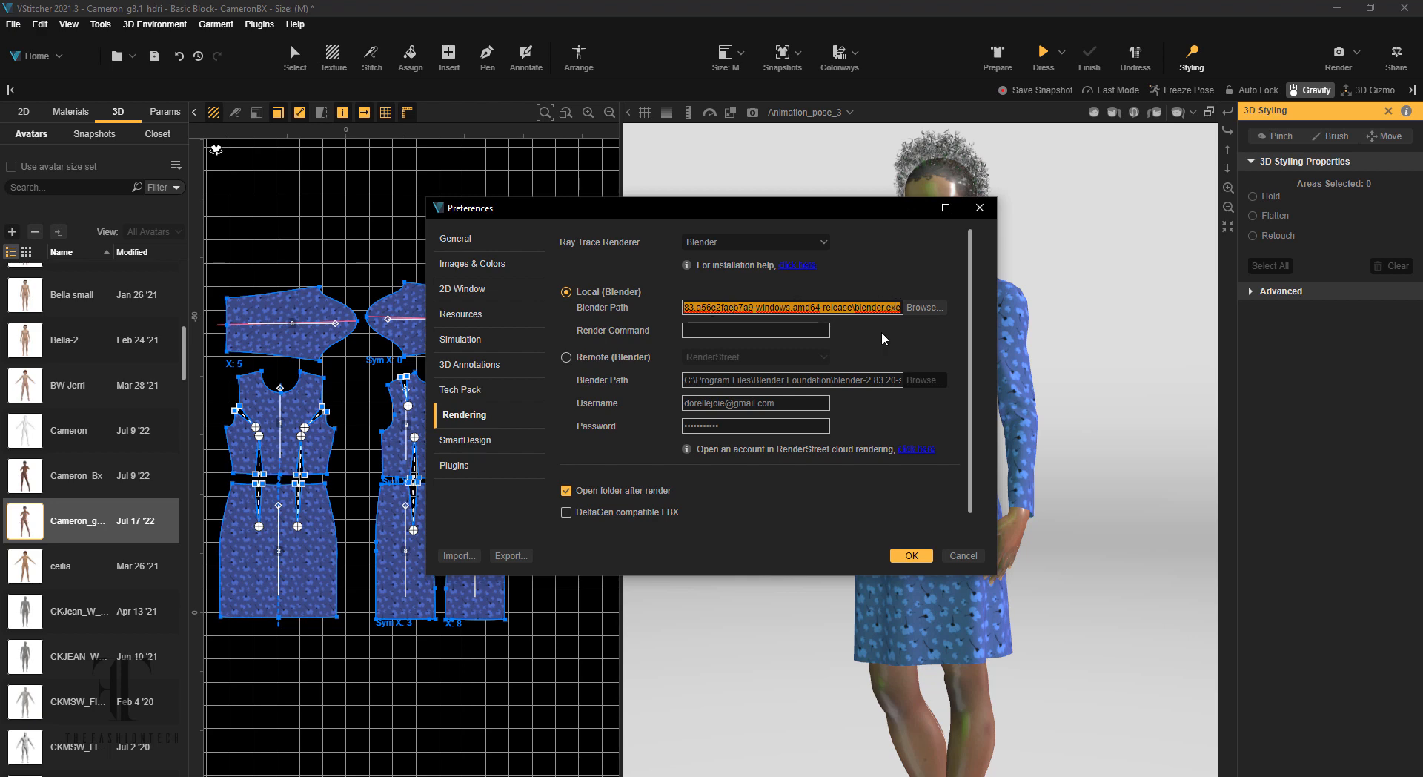
key(ctrl+v)
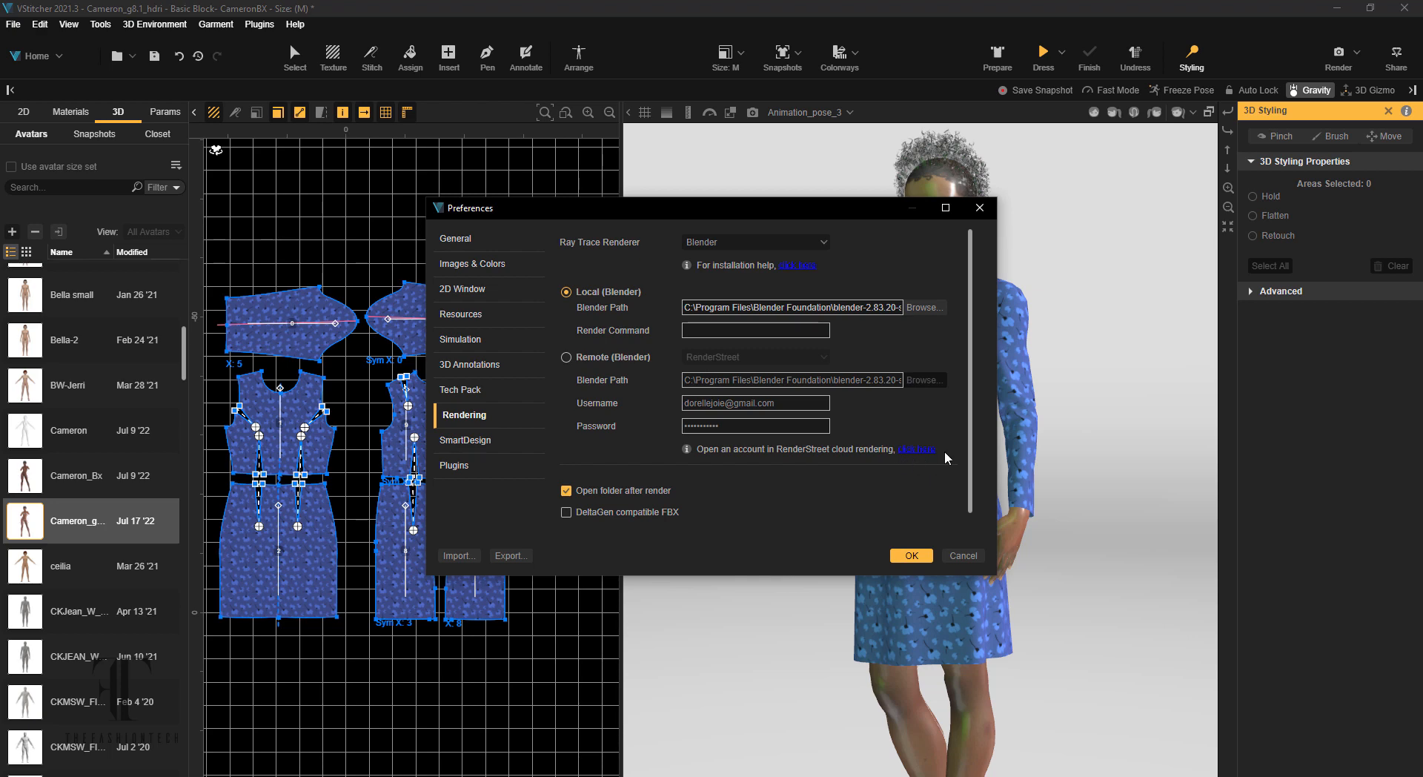
click(921, 556)
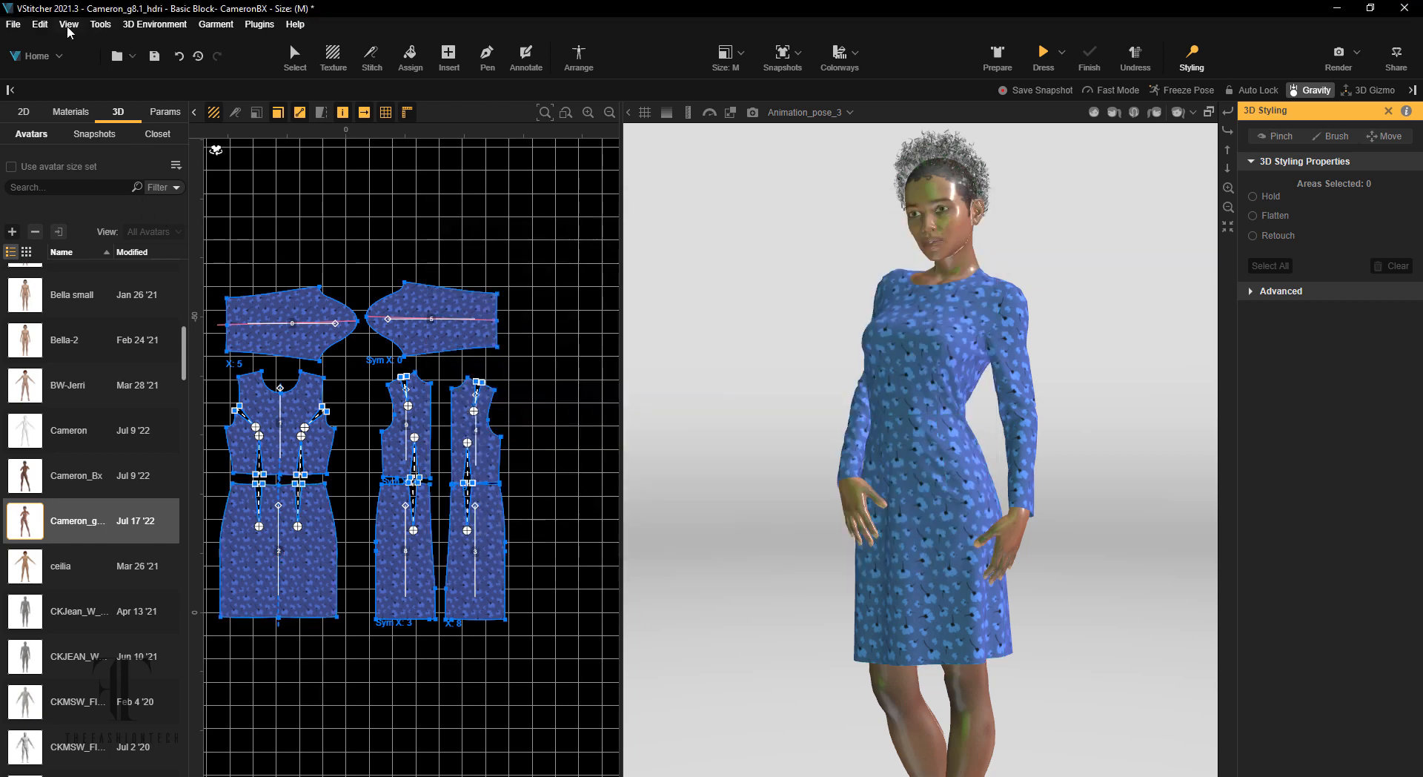
- Switch the 3D environment lights to photo_studio_london_hall_4k
click(152, 24)
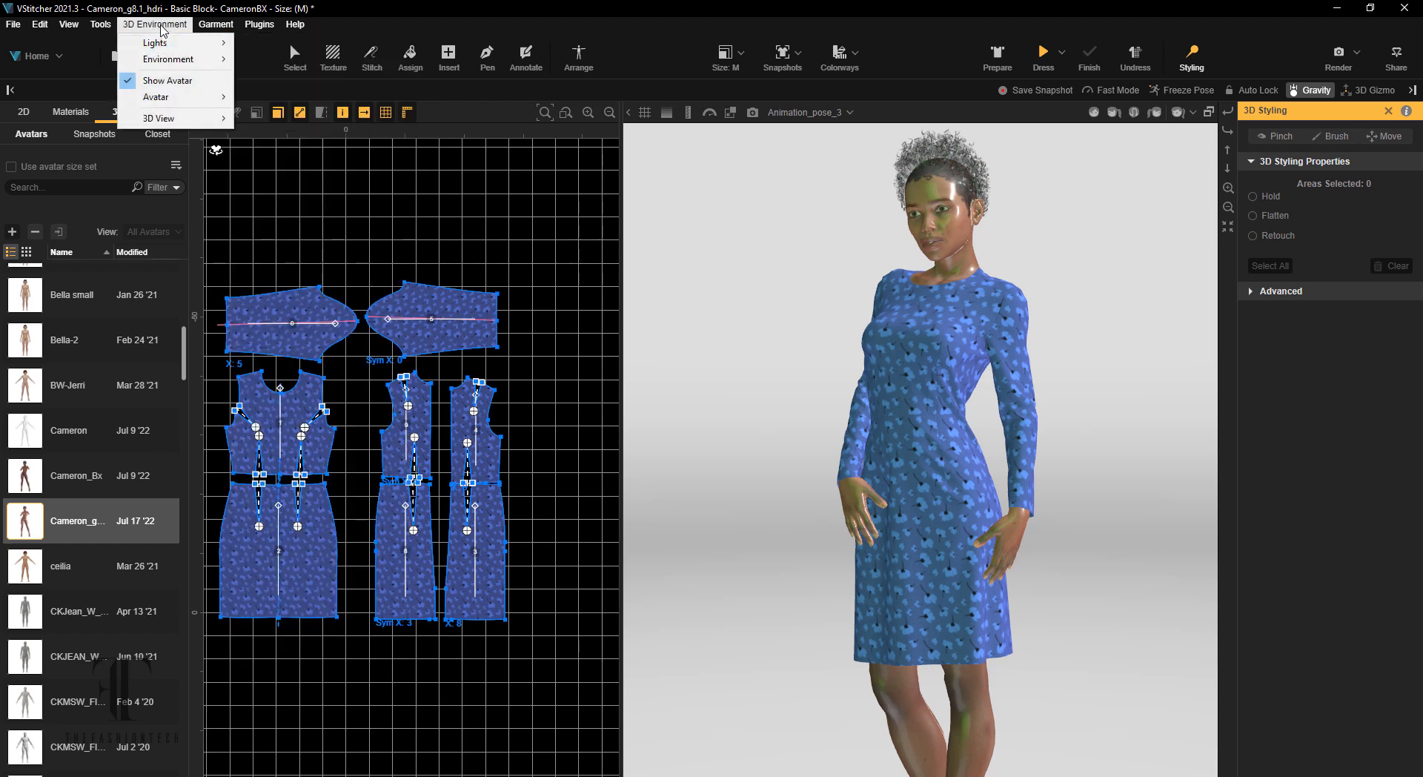
click(159, 26)
click(159, 26)
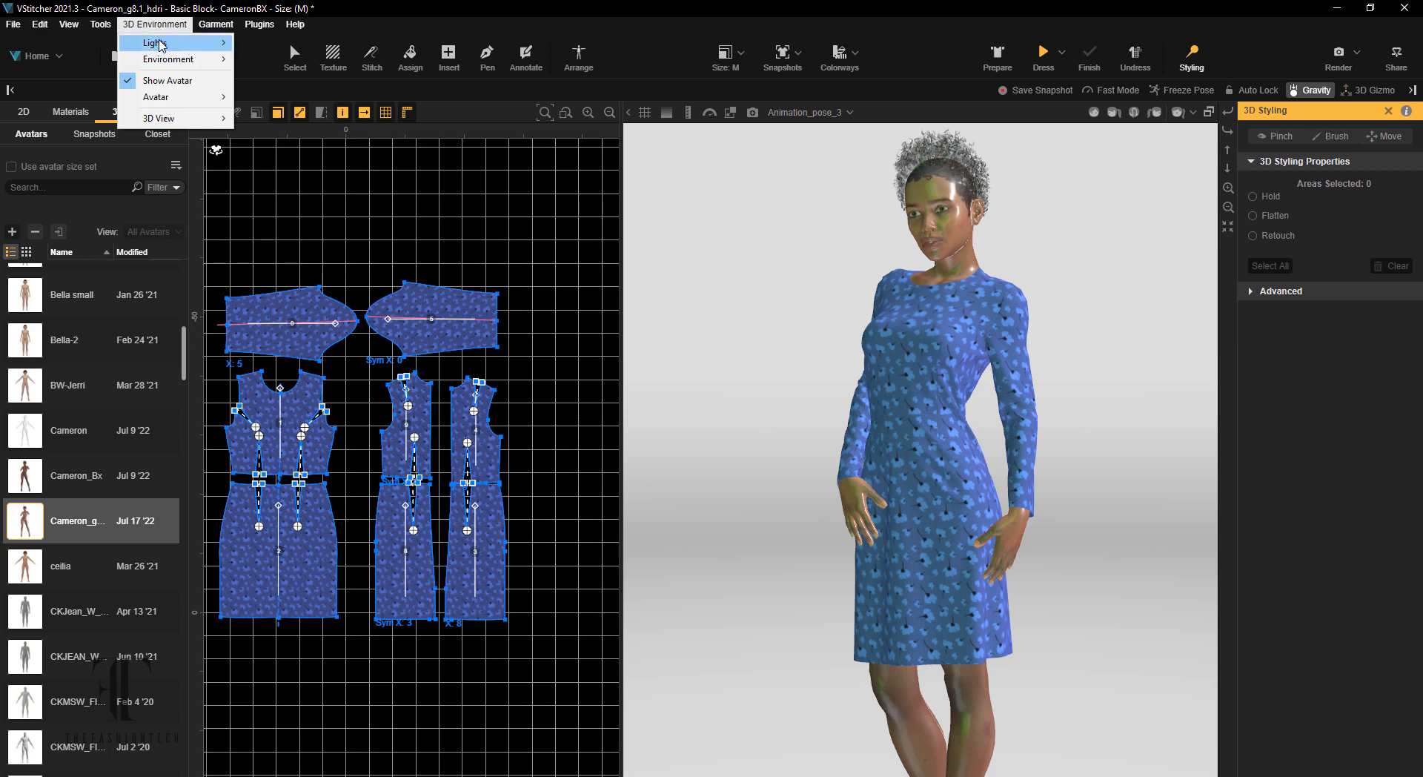
mouse_move(171, 43)
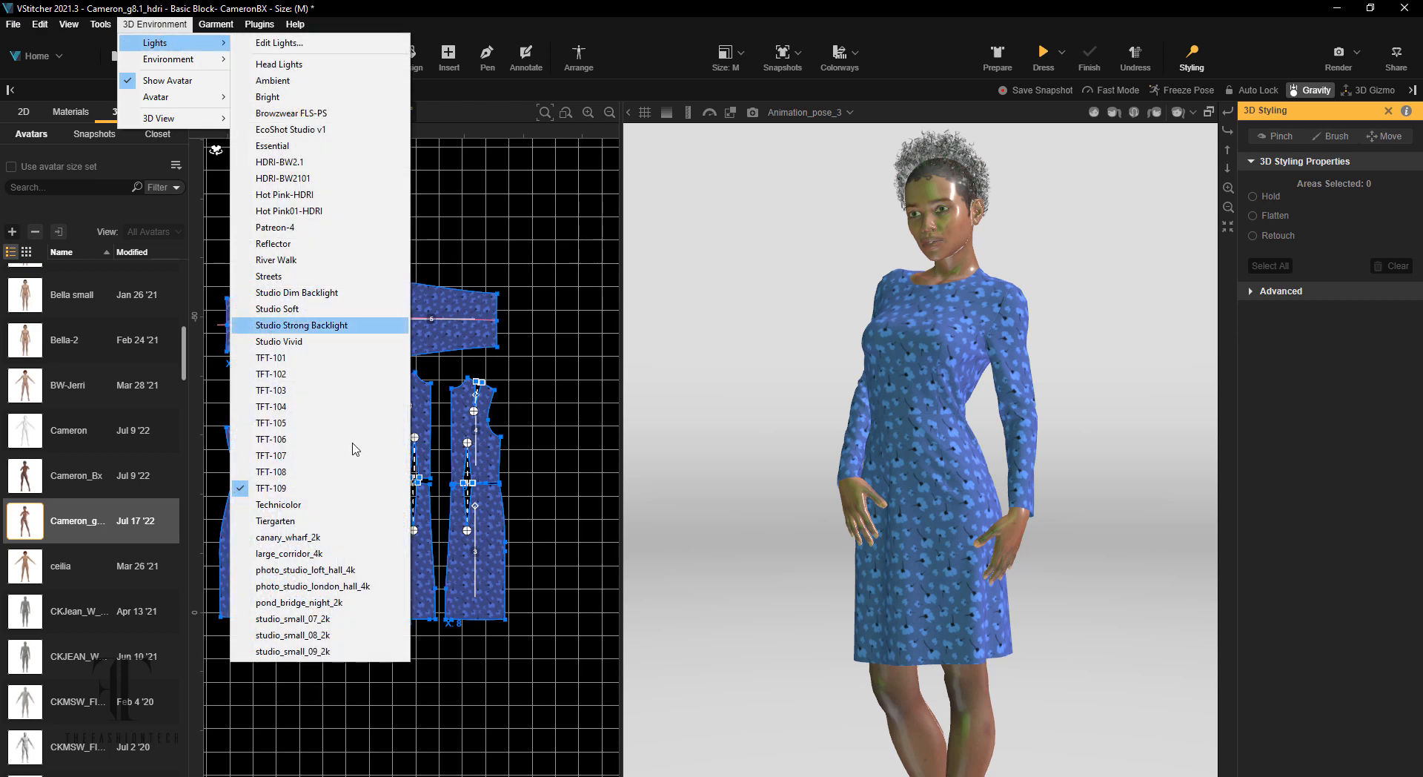
click(351, 593)
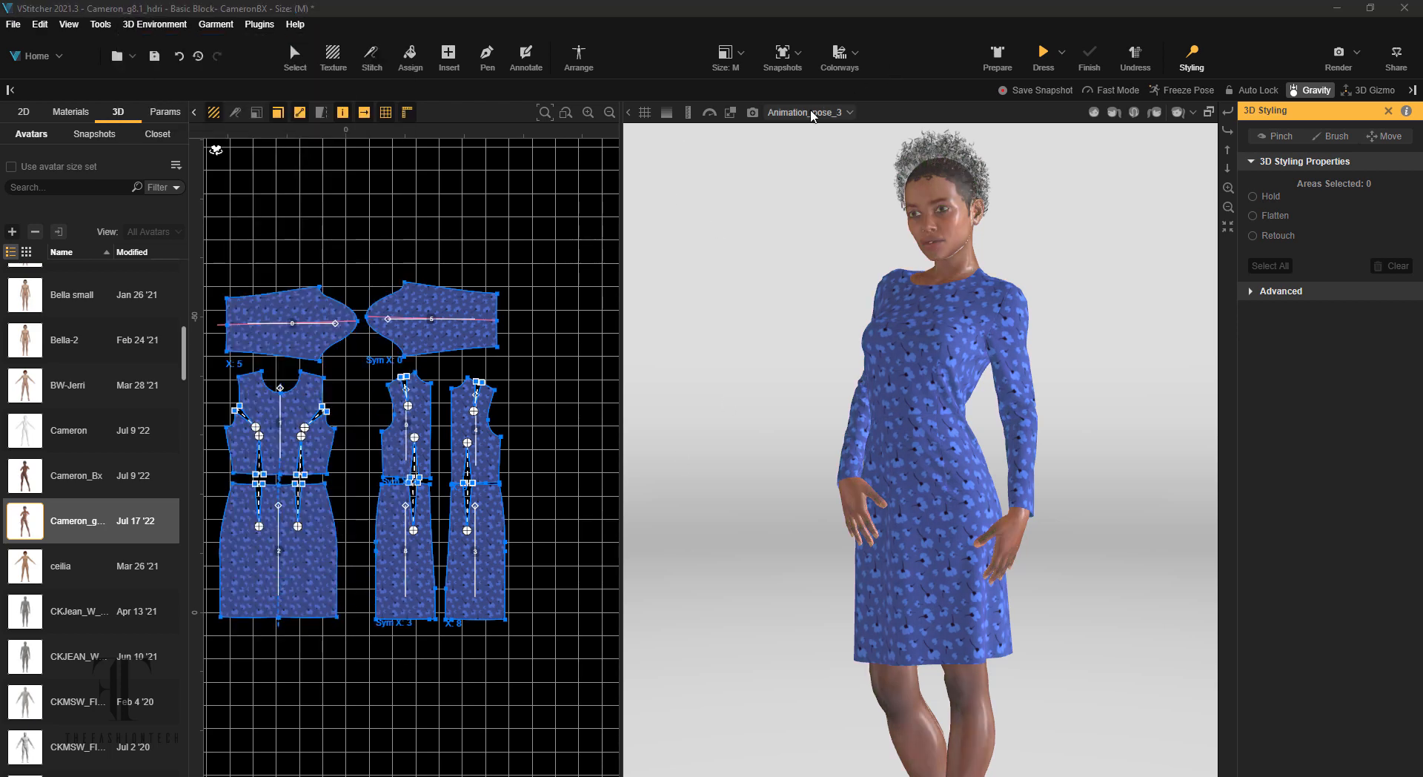
- Preview the dressed avatar in a ray trace rendering under the new lights and close the preview
click(813, 113)
click(771, 112)
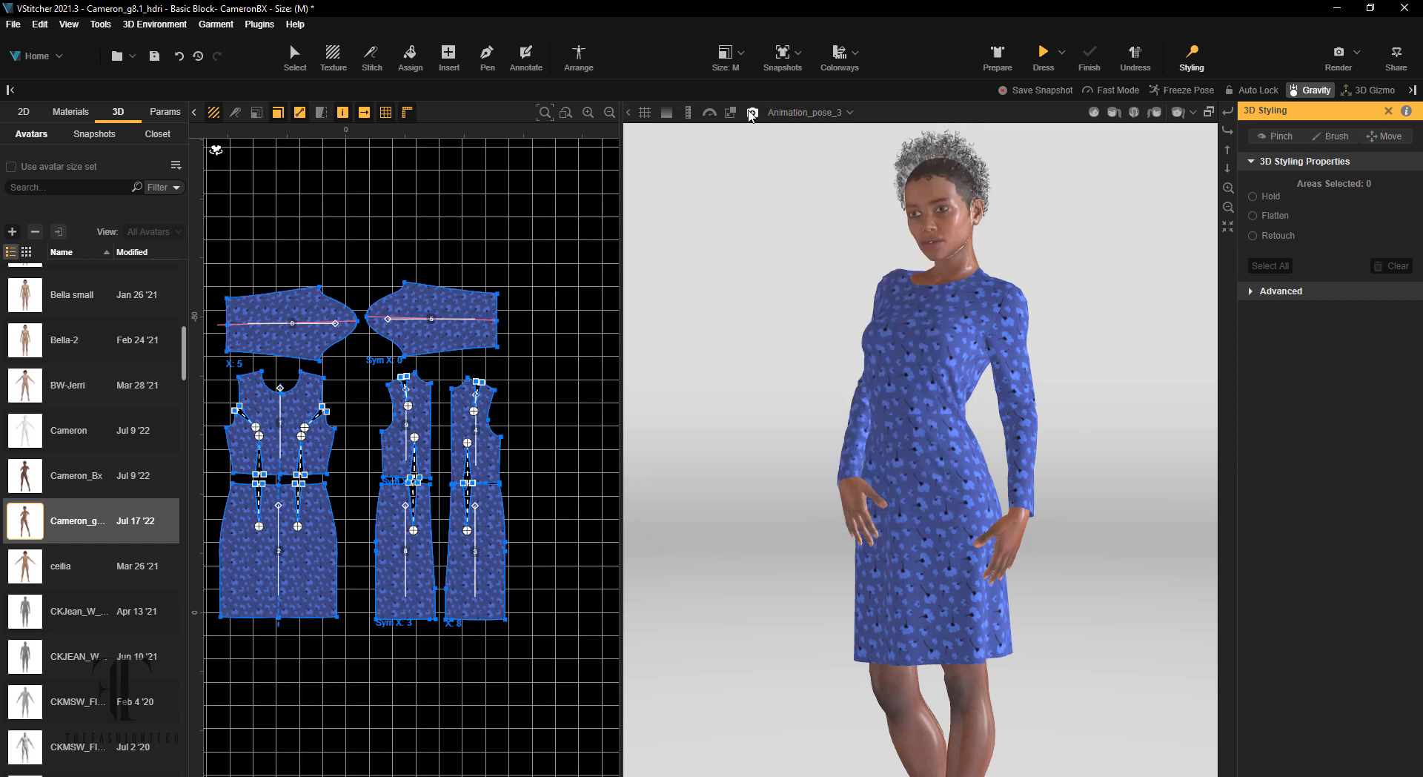
click(753, 113)
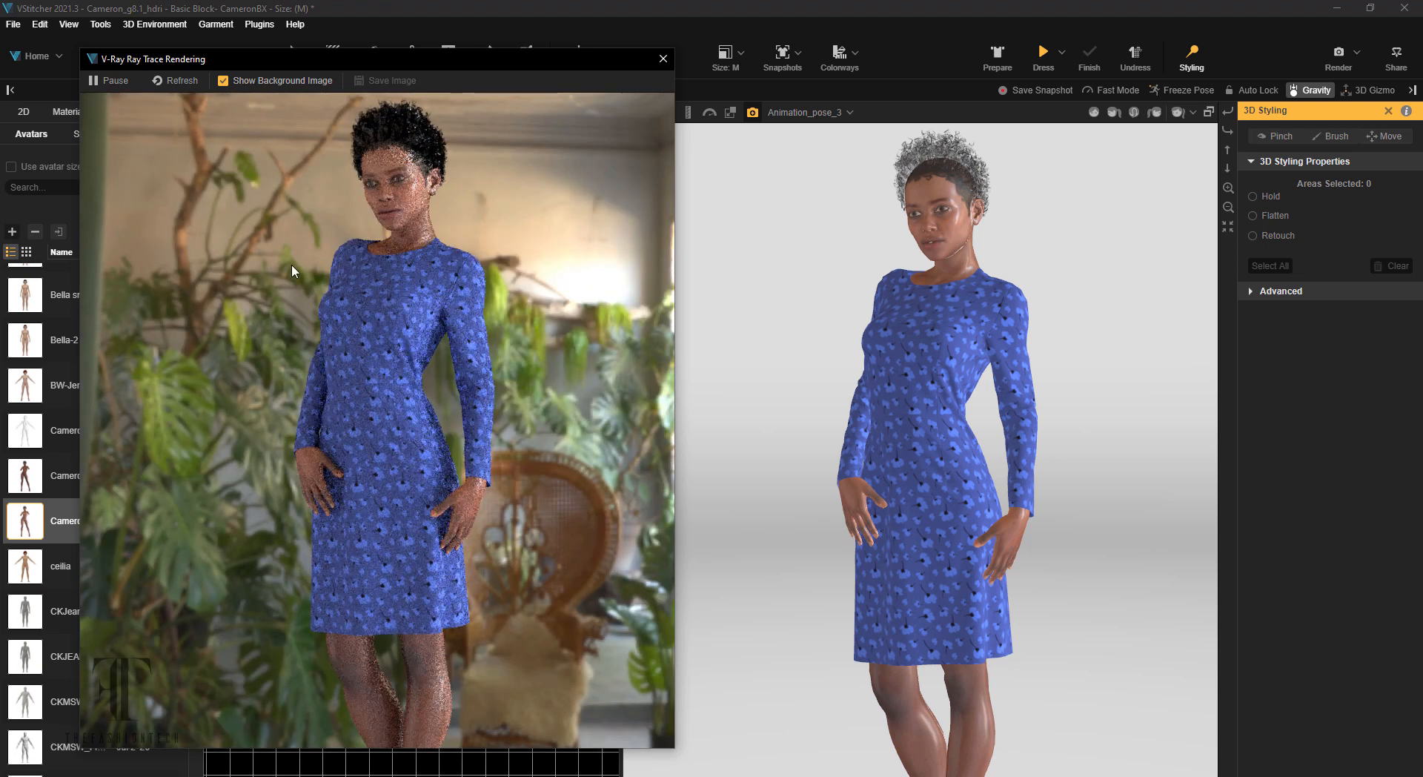
click(664, 61)
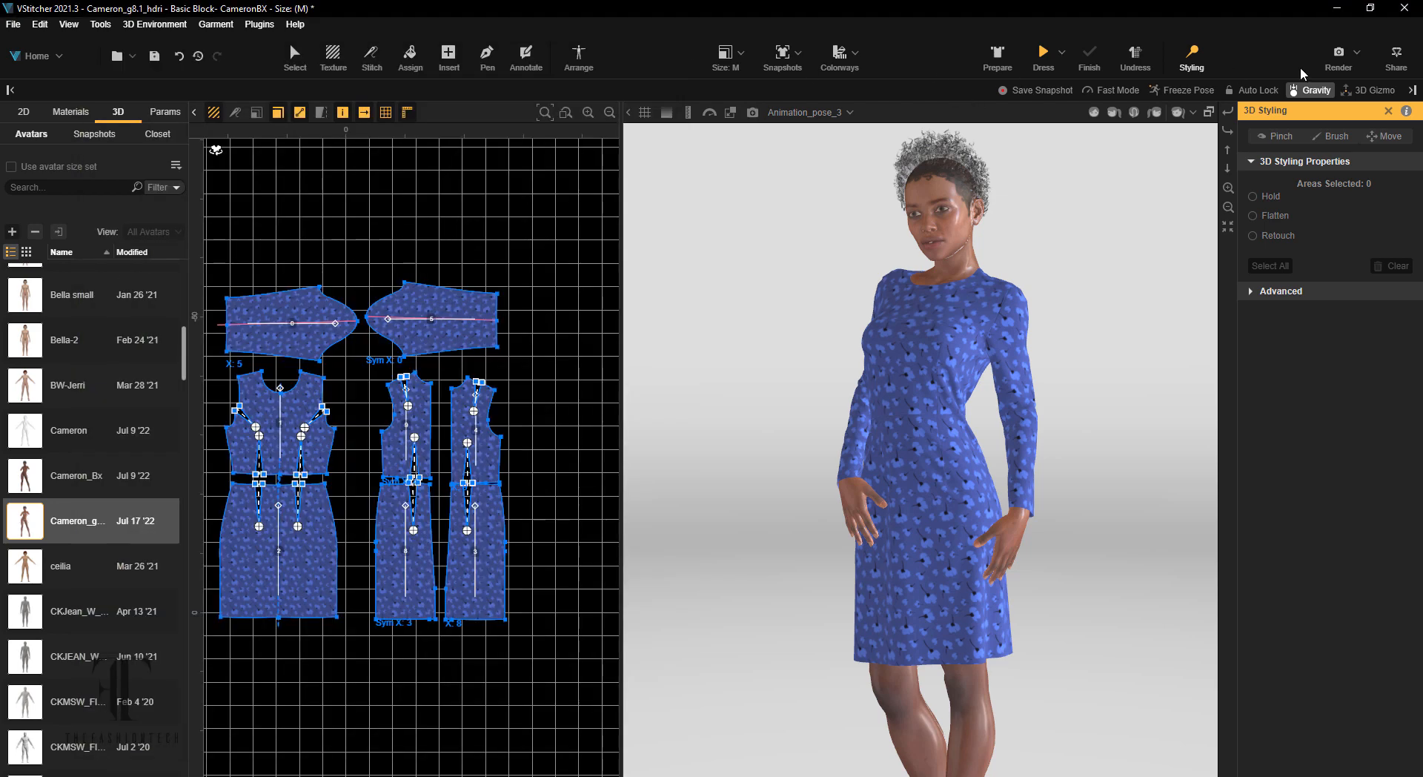
- Open the image render settings for the dress and load the saved Blender export preset
click(1339, 55)
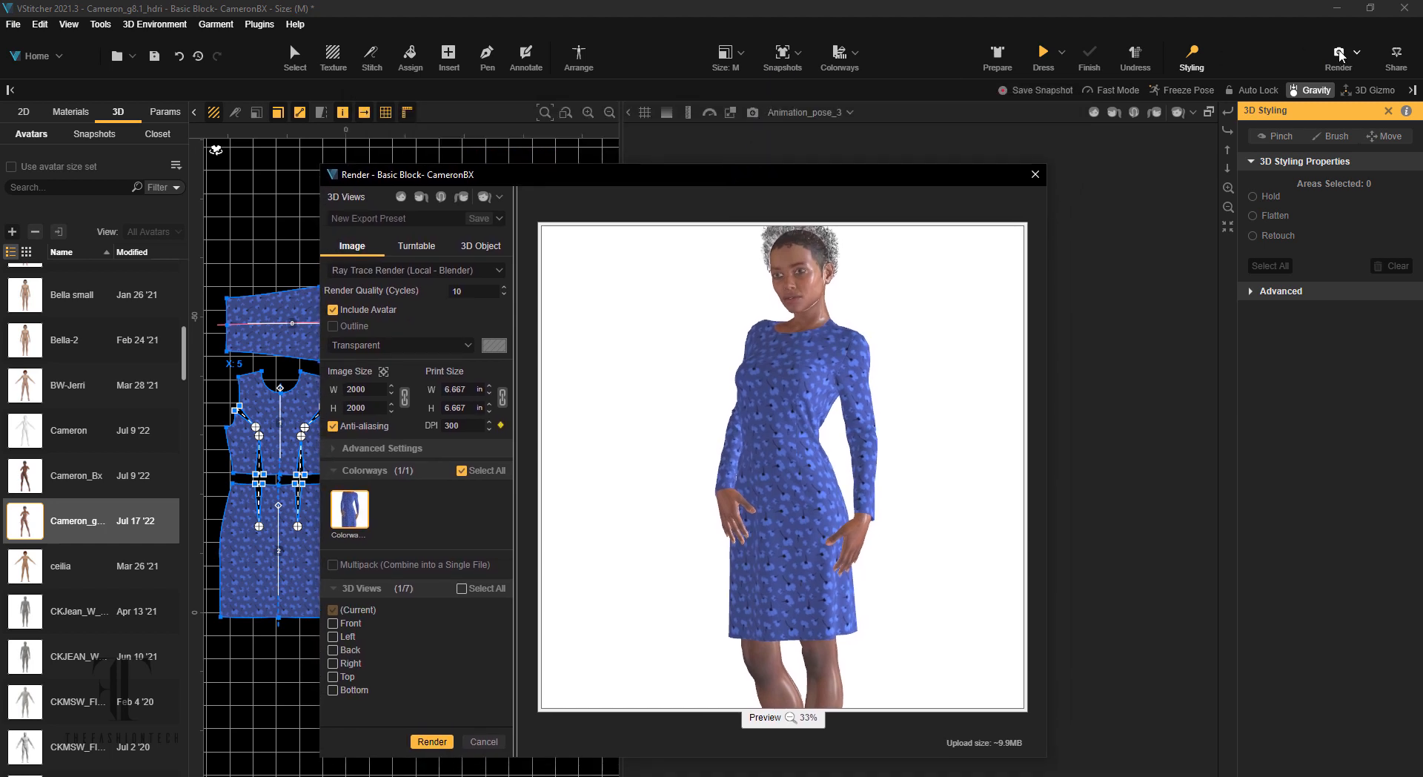
drag(736, 348, 745, 346)
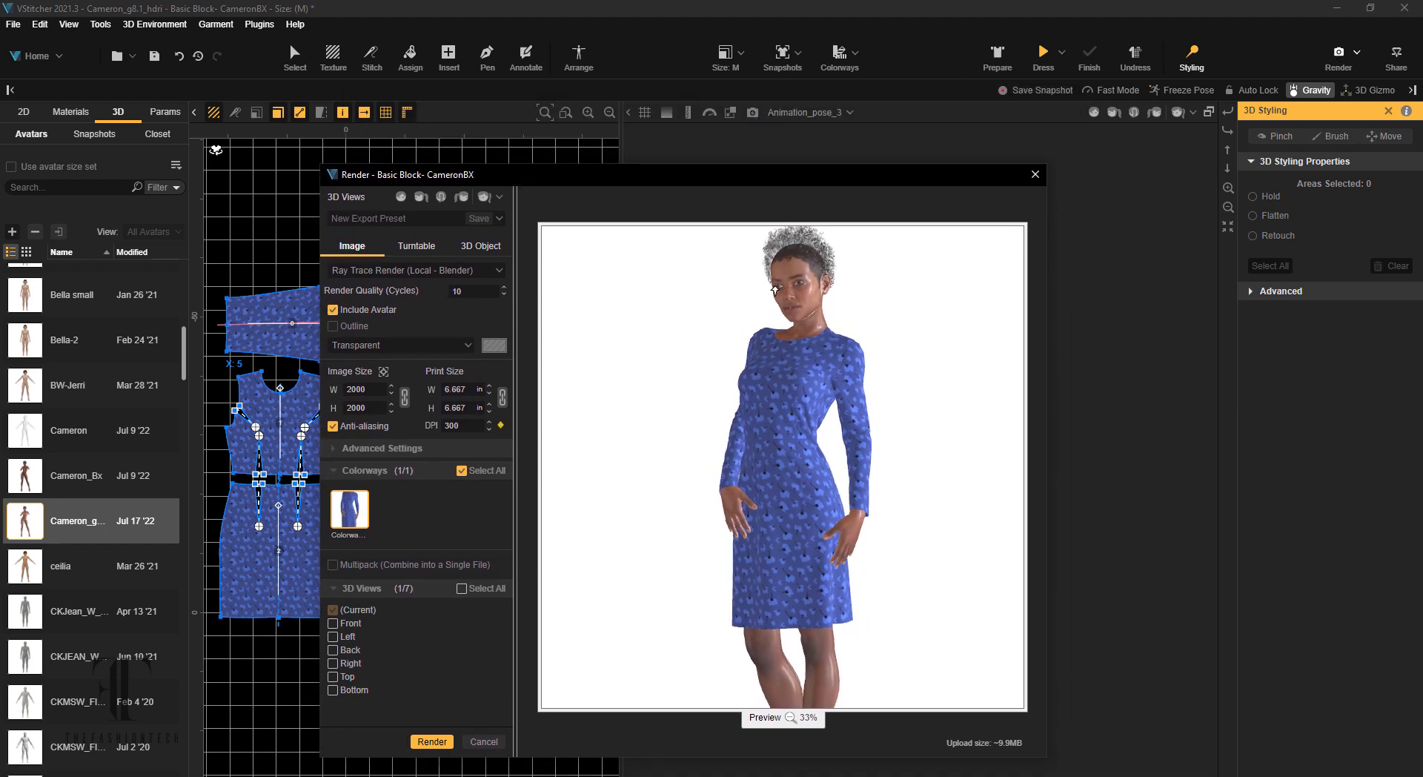
click(452, 271)
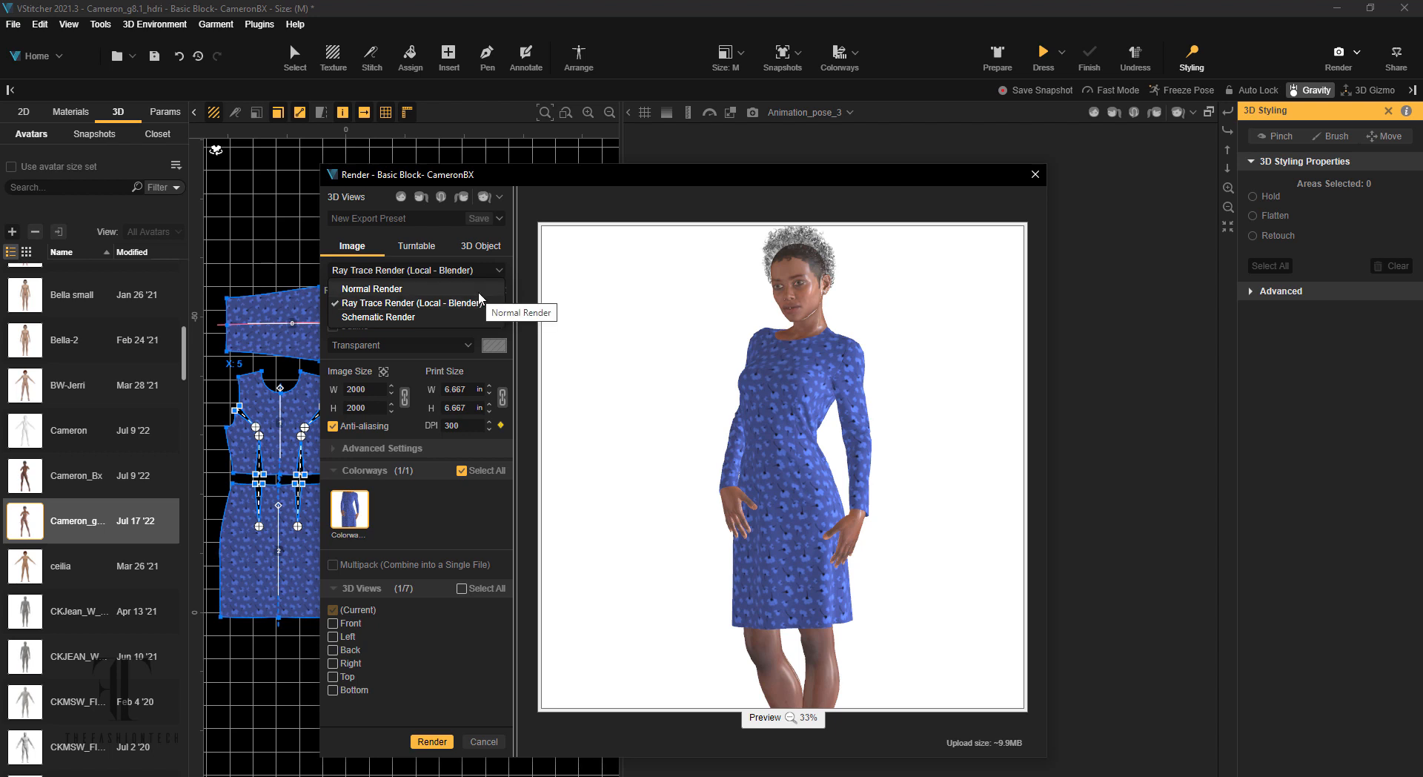
click(521, 301)
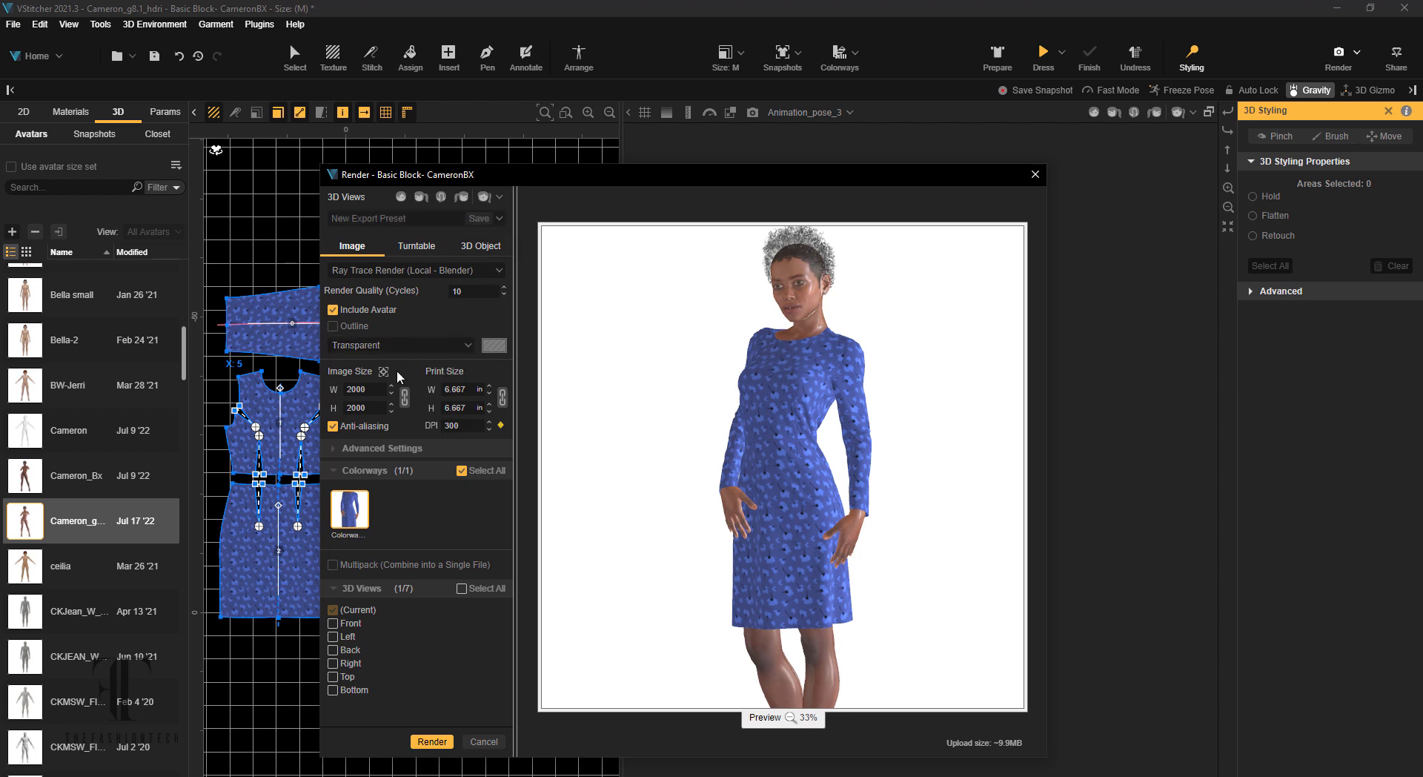
click(500, 218)
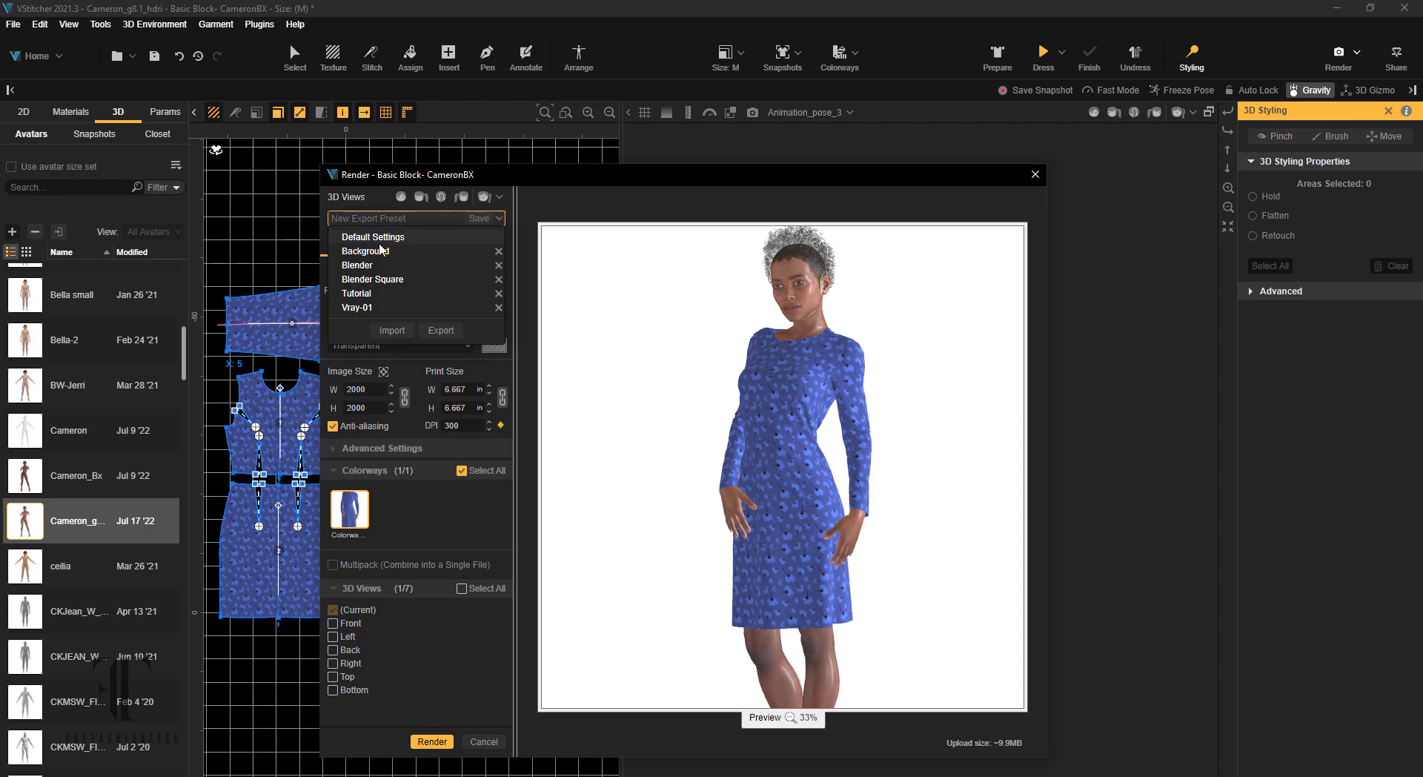
click(373, 263)
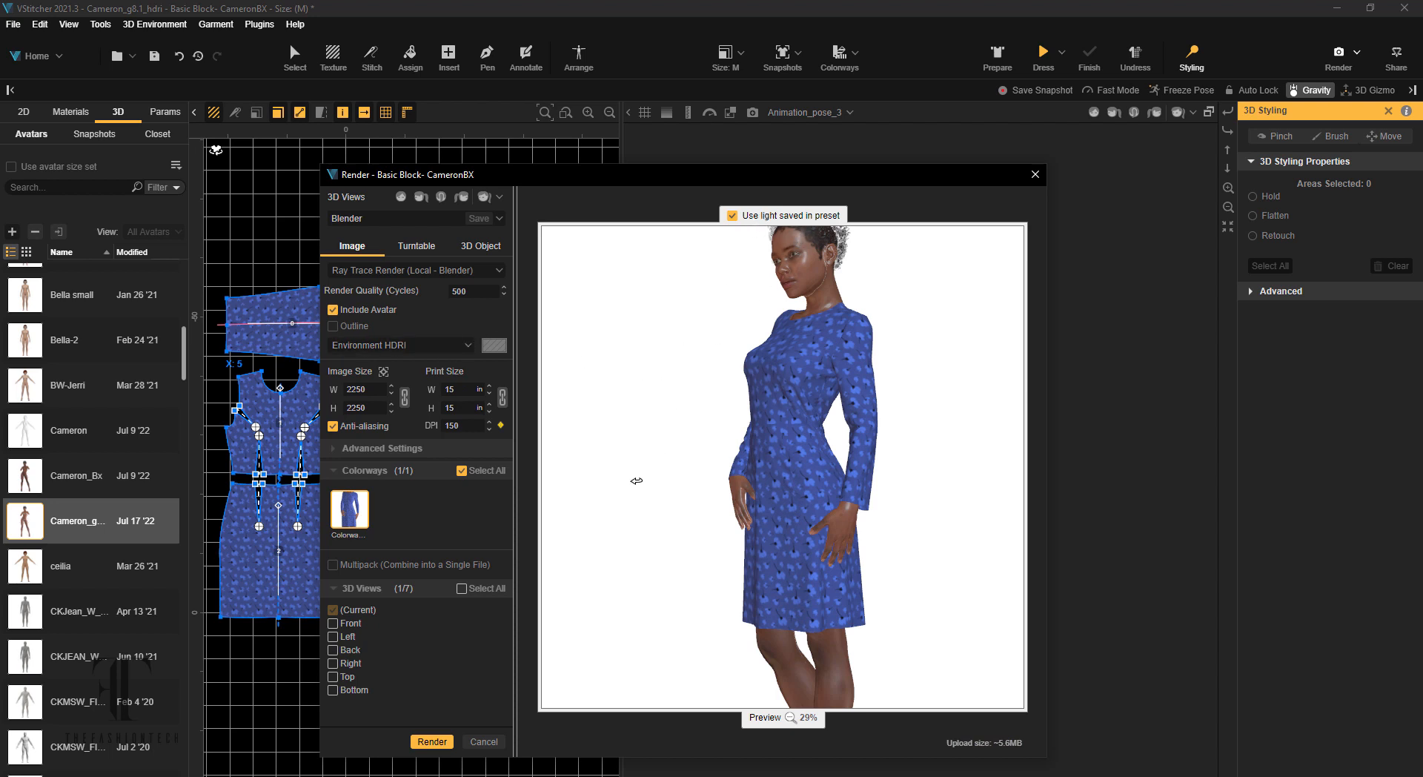
- Turn the avatar to face the front in the render preview and set the print resolution to 300 DPI
click(618, 472)
drag(618, 472, 932, 464)
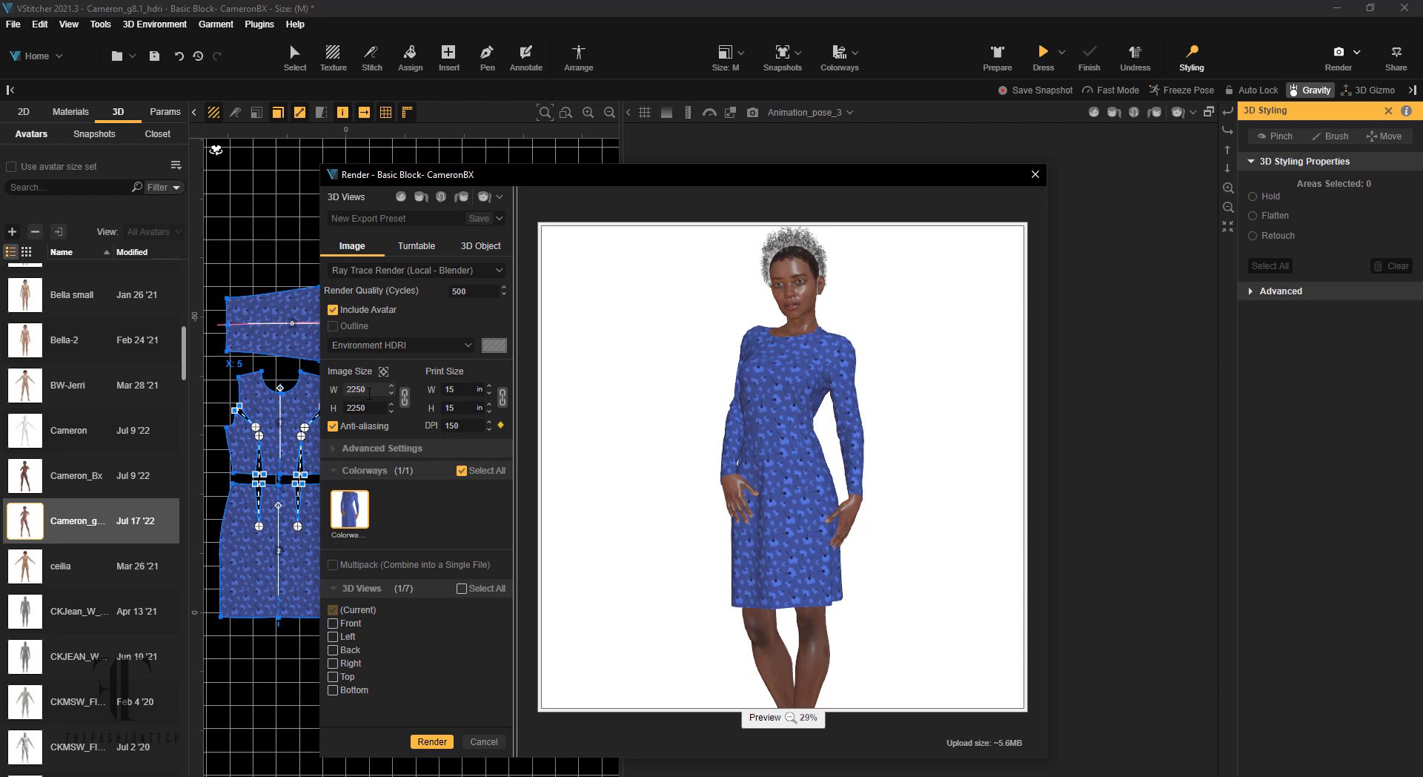
double_click(452, 426)
text(2)
text(300)
- Set the rendered image size to 2000 wide by 2000 high
double_click(357, 389)
text(4500)
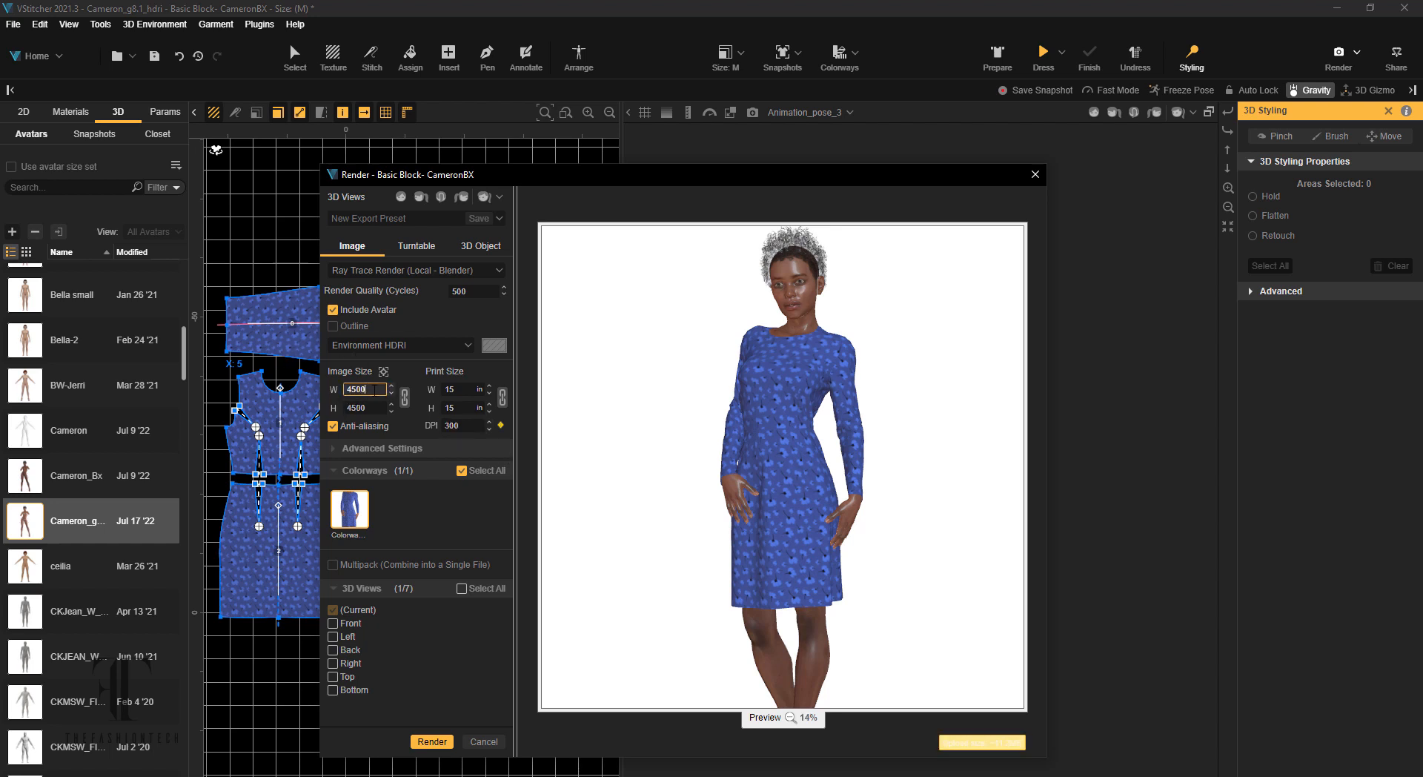
drag(365, 389, 321, 387)
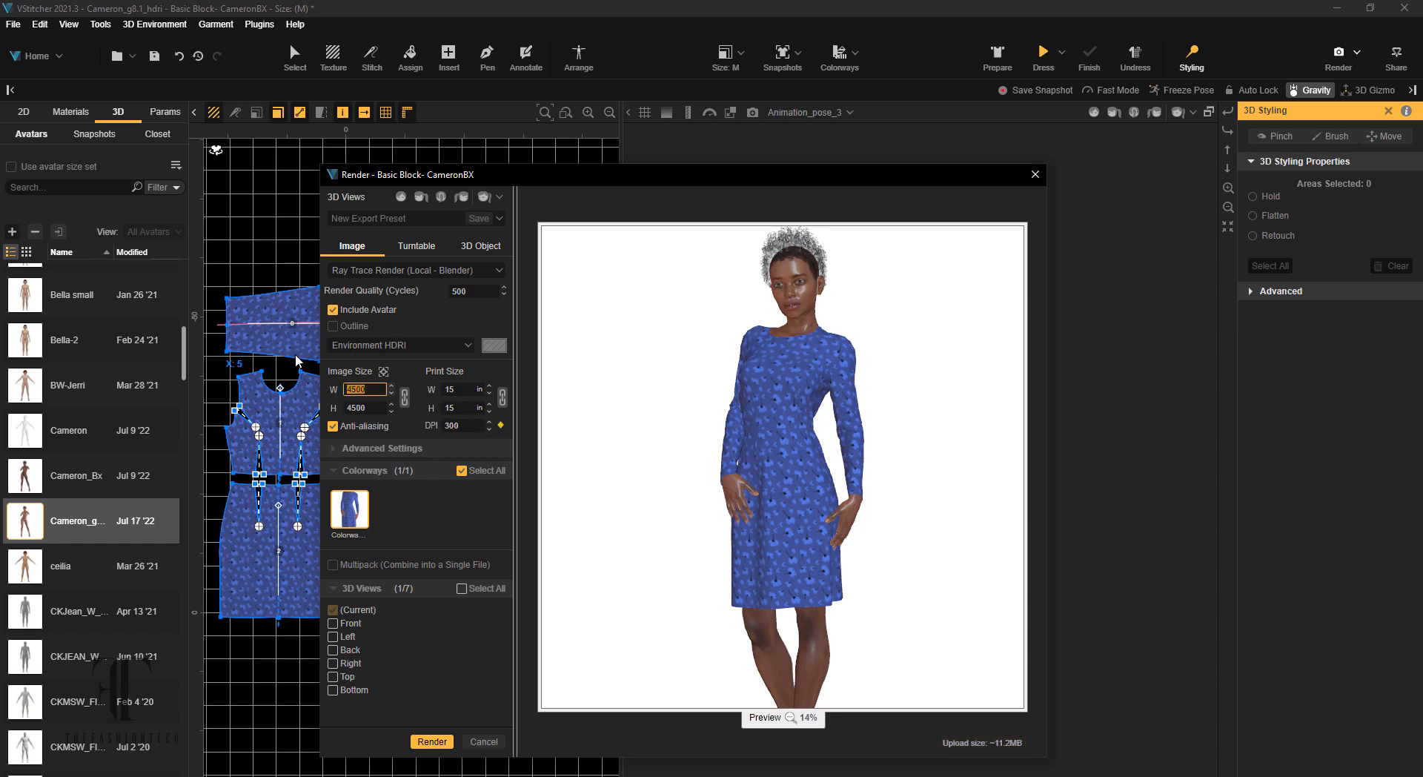
text(2000)
key(Tab)
text(2000)
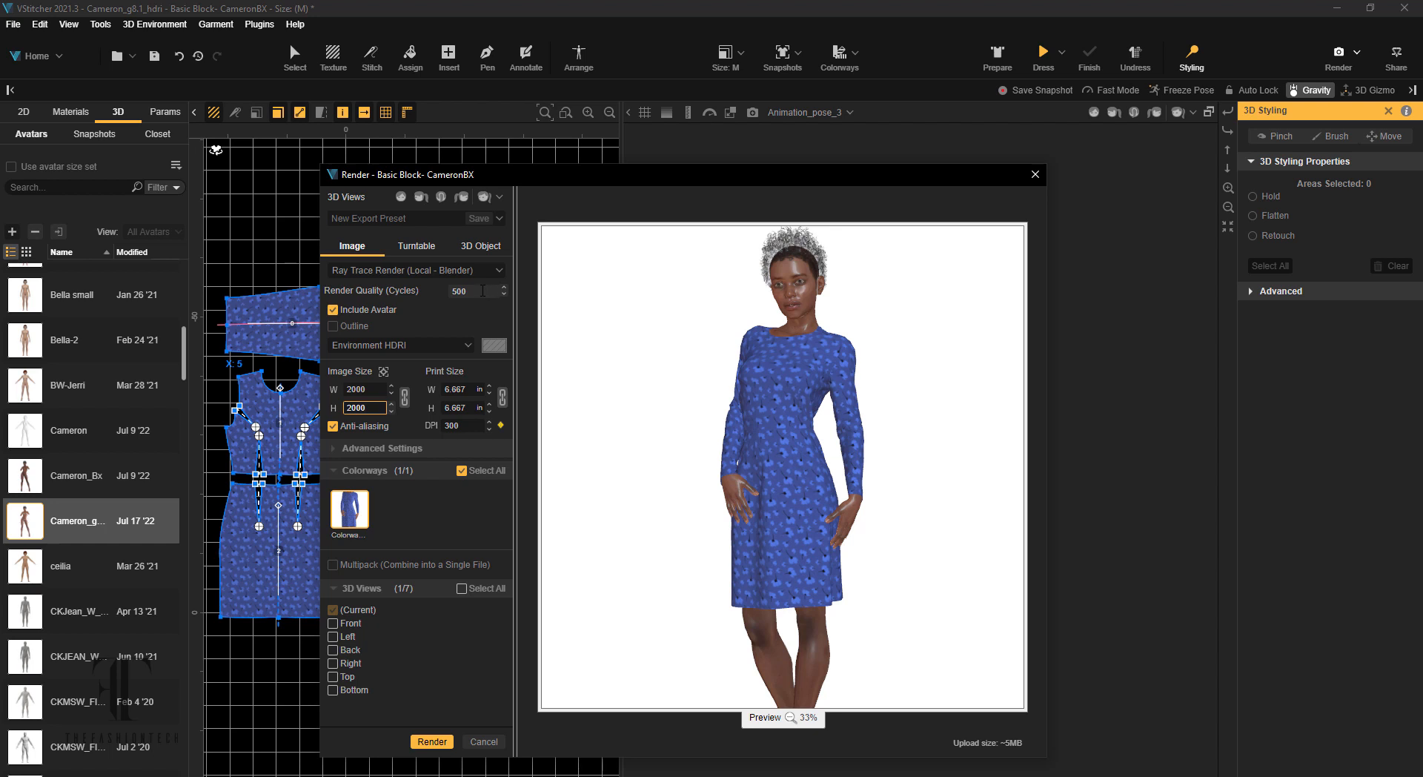
- Save the current render settings as a new export preset named Glamour Render
click(482, 290)
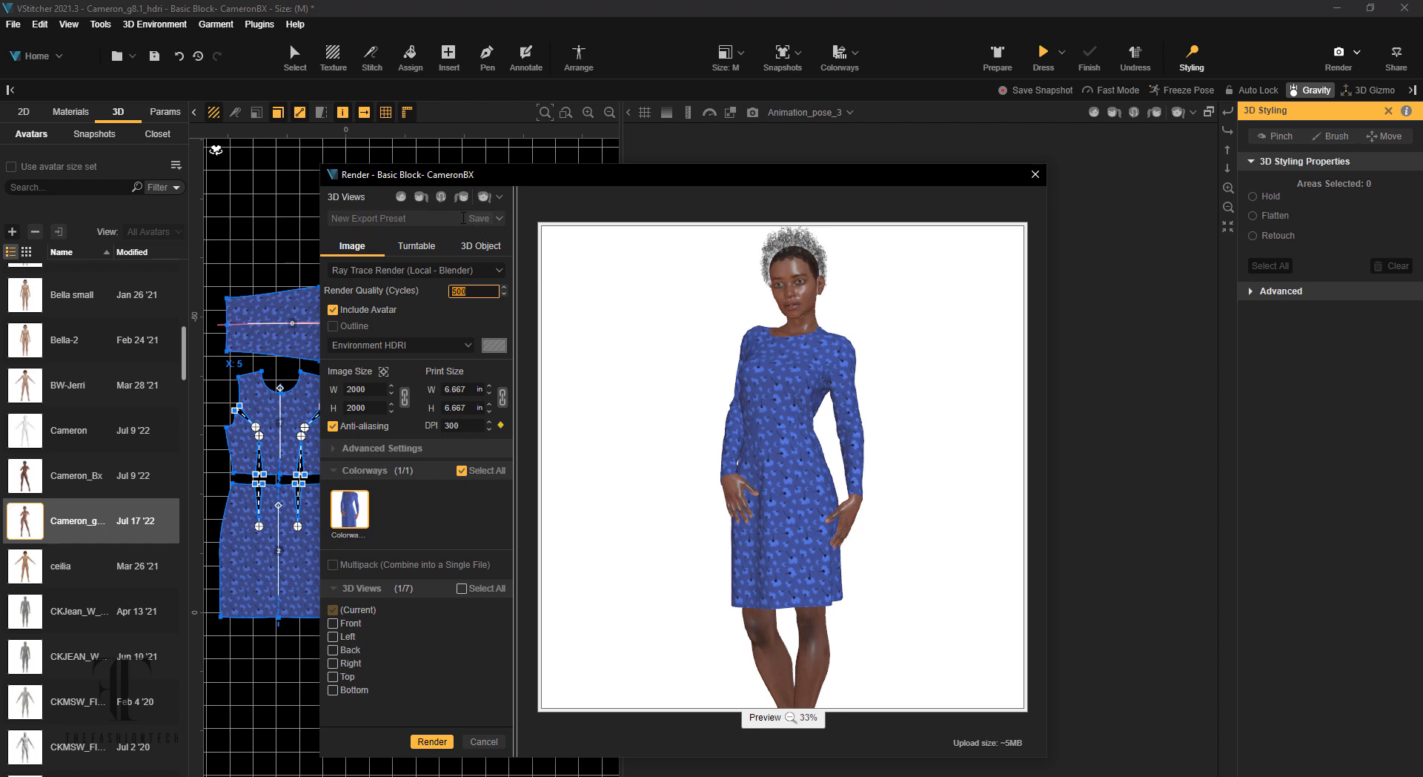
click(473, 219)
click(472, 219)
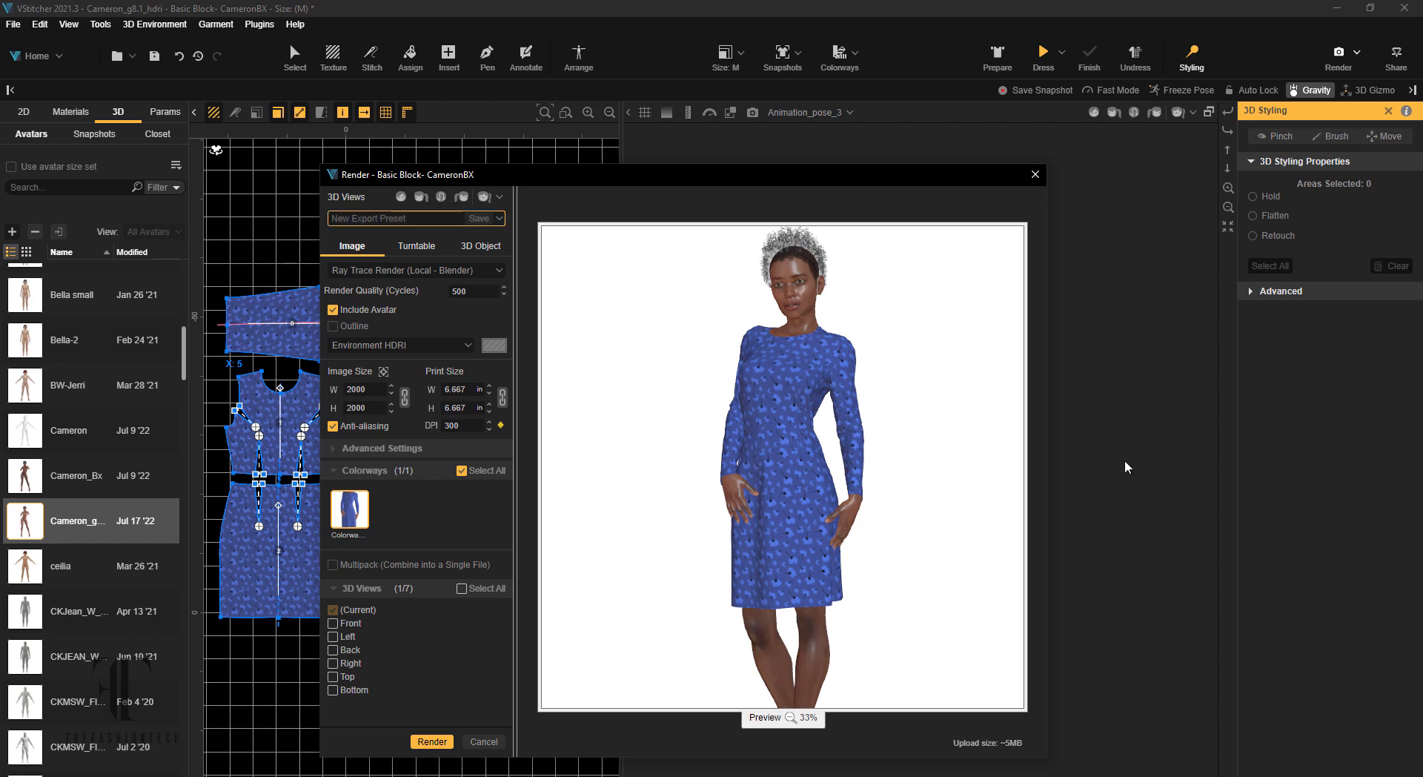
text(Glamo)
text(ur Render)
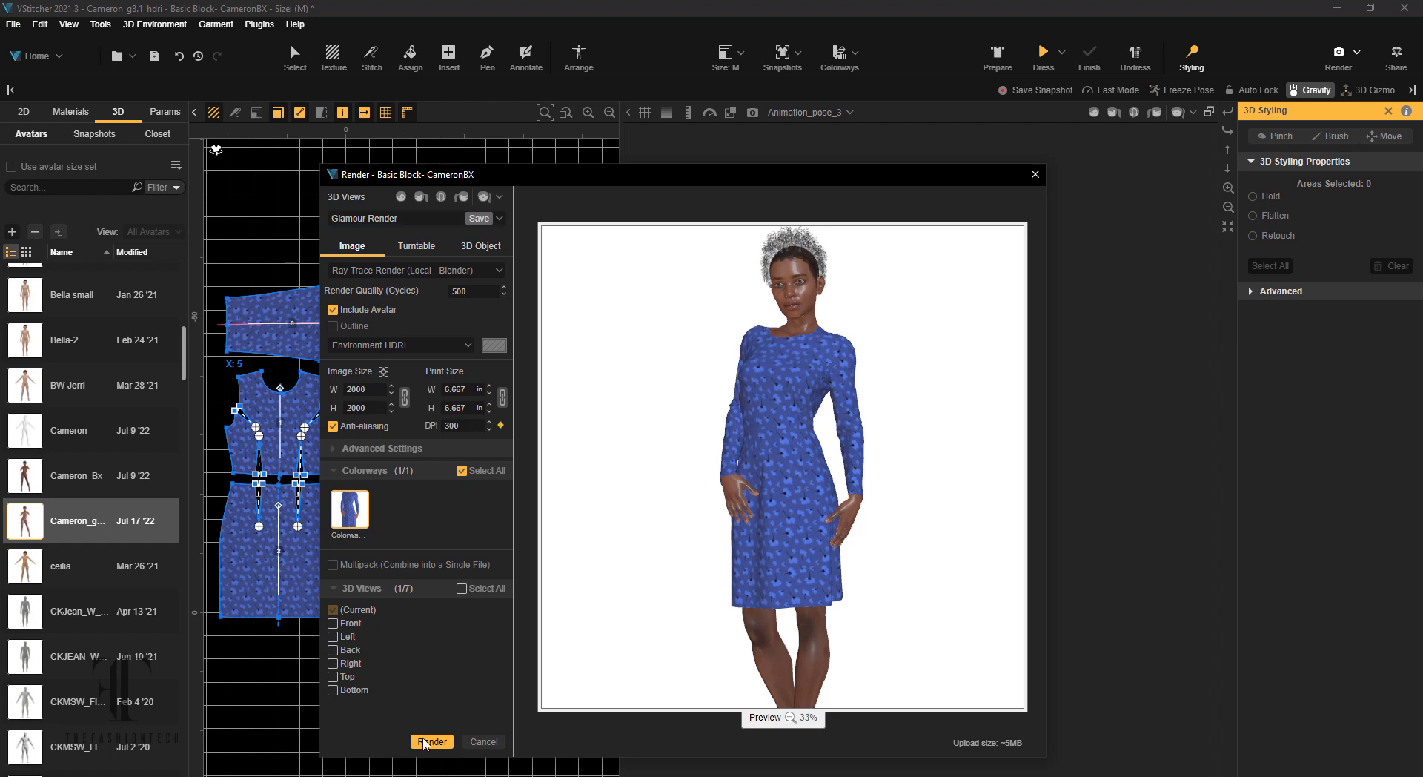
click(488, 221)
- Start the render and save it as Render-Glamour_RayTrace.png in the Render Tests folder
click(420, 743)
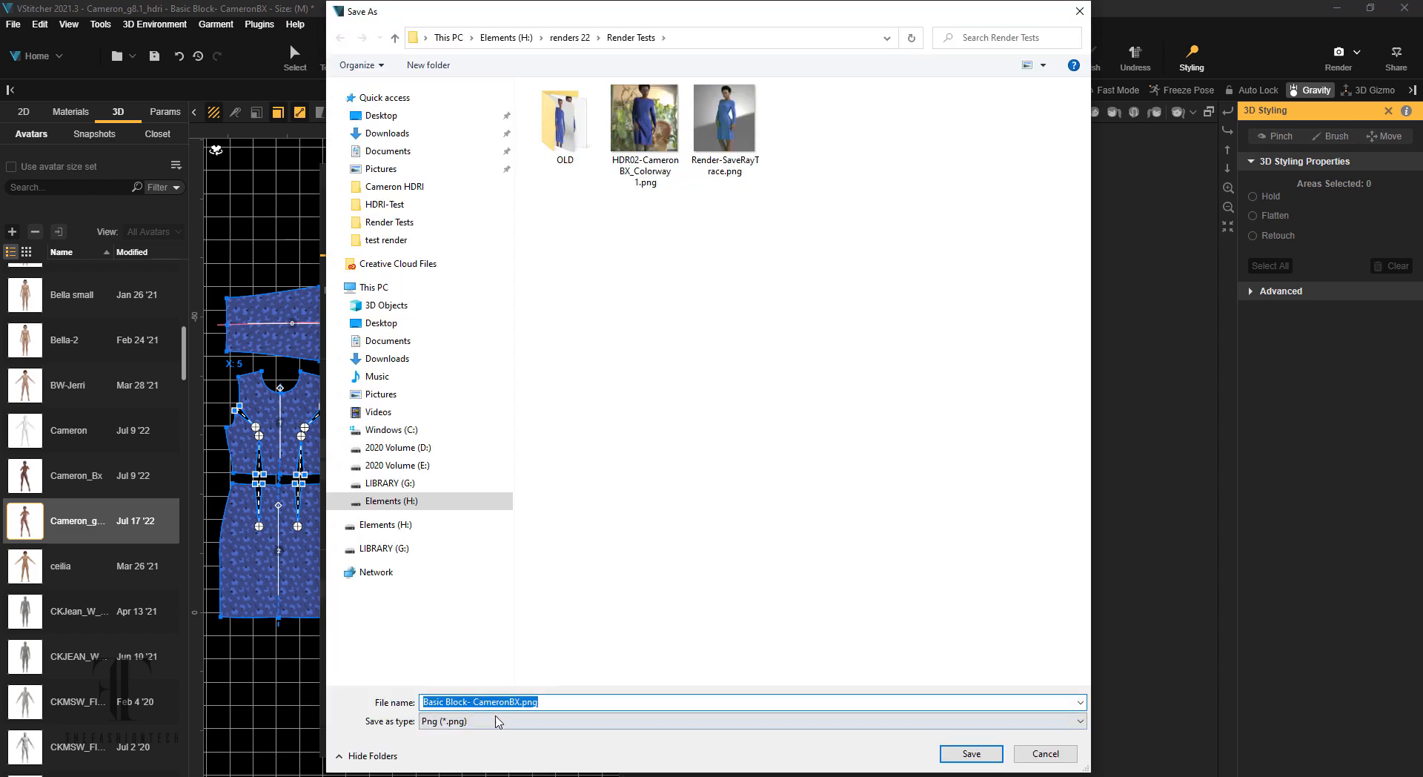
click(696, 172)
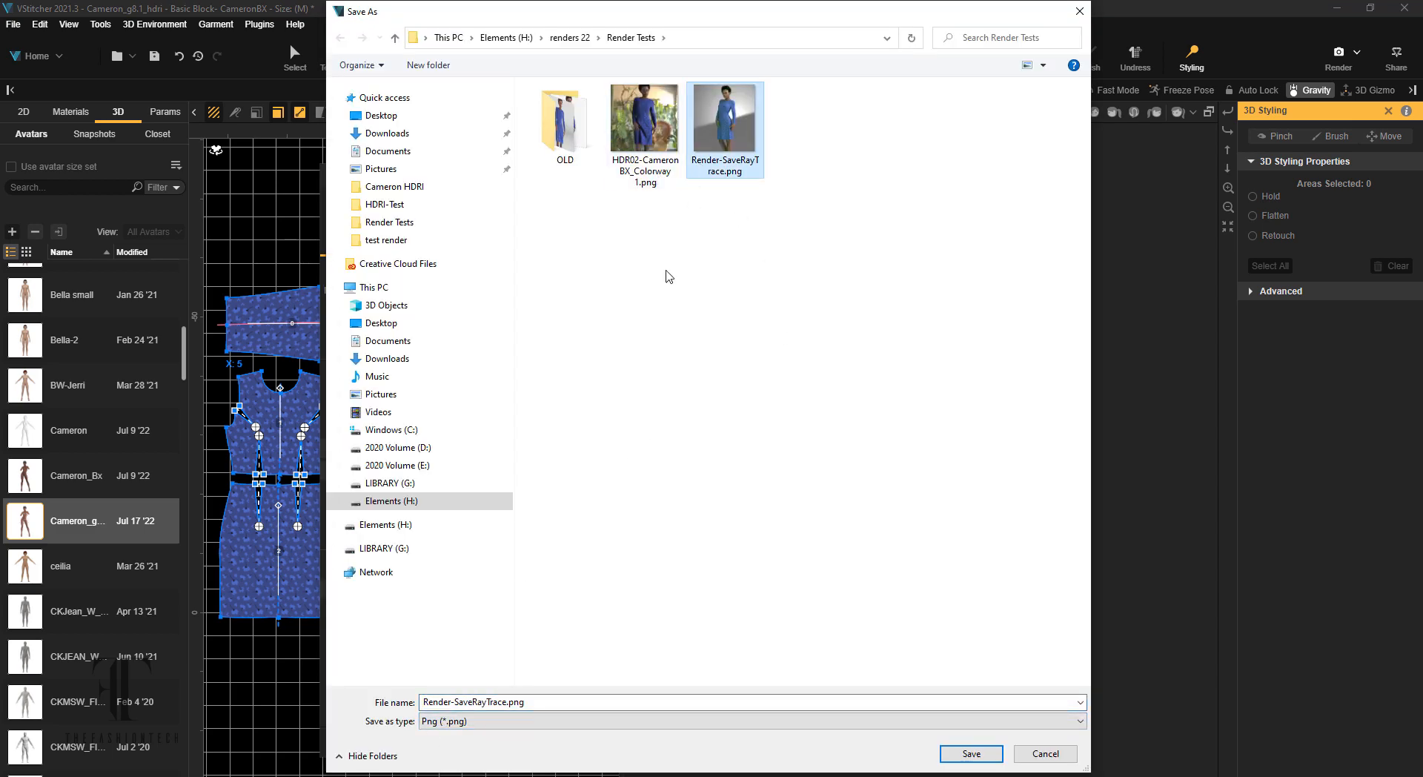
click(452, 703)
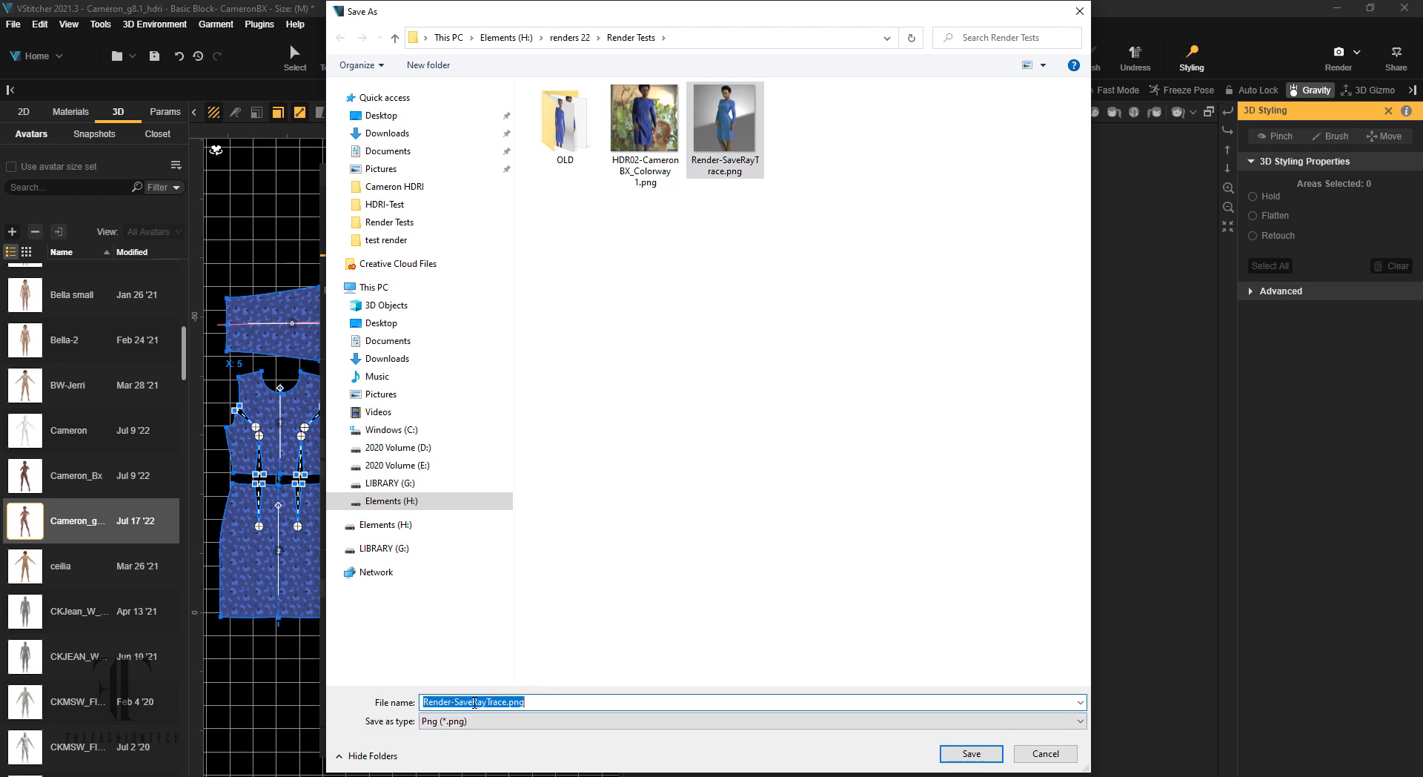
drag(473, 702, 457, 702)
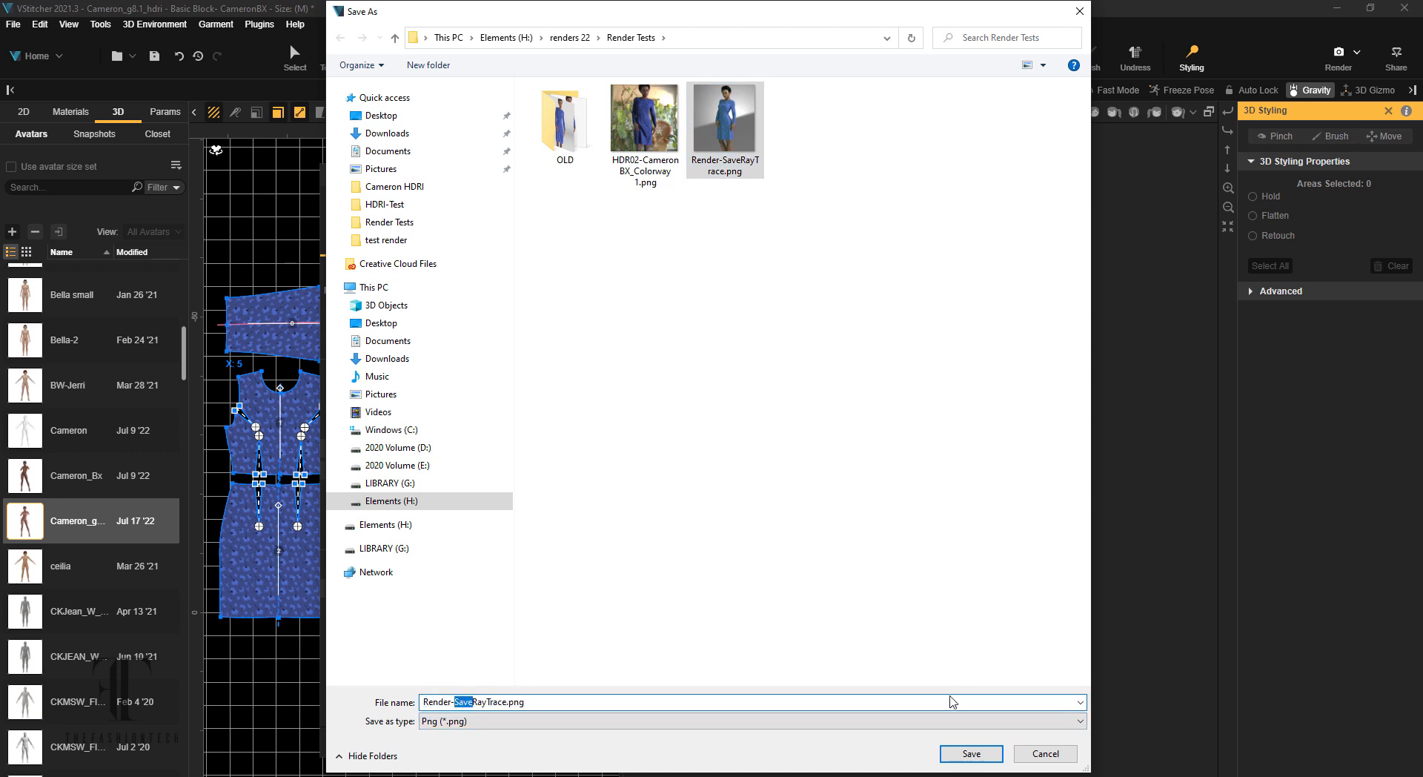
text(Glamo)
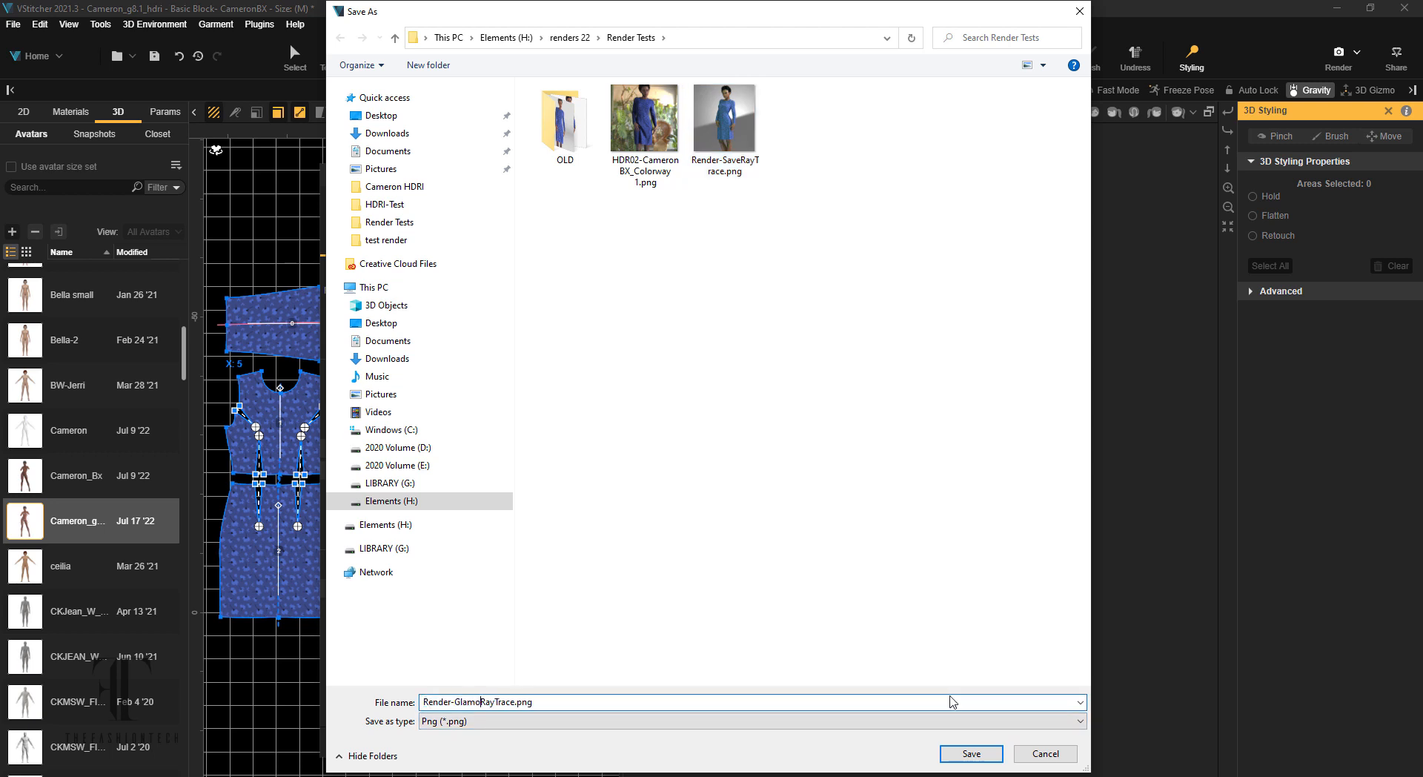
text(ur_)
key(Return)
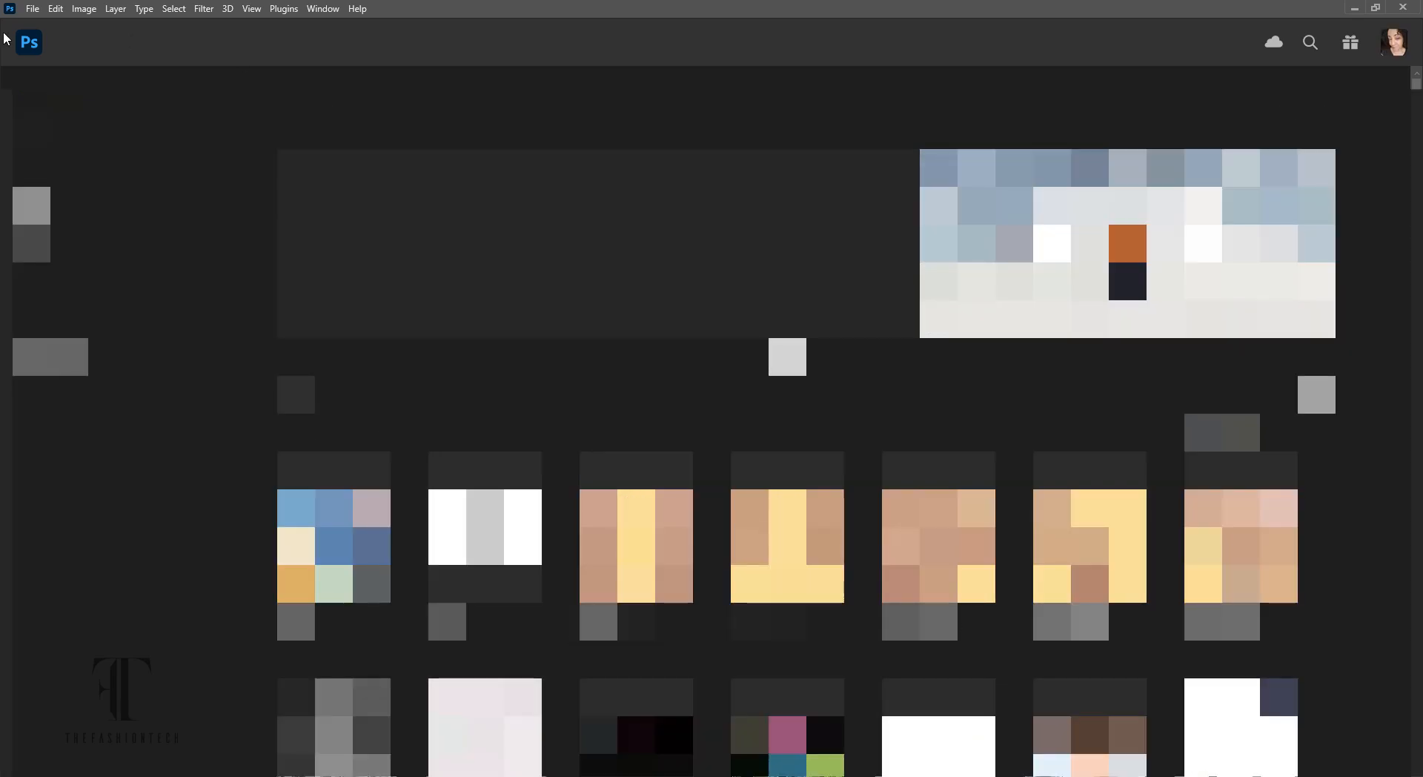
- Switch to Photoshop and open HDR02-CameronBX_Colorway 1.png from the Render Tests folder
click(30, 10)
click(49, 38)
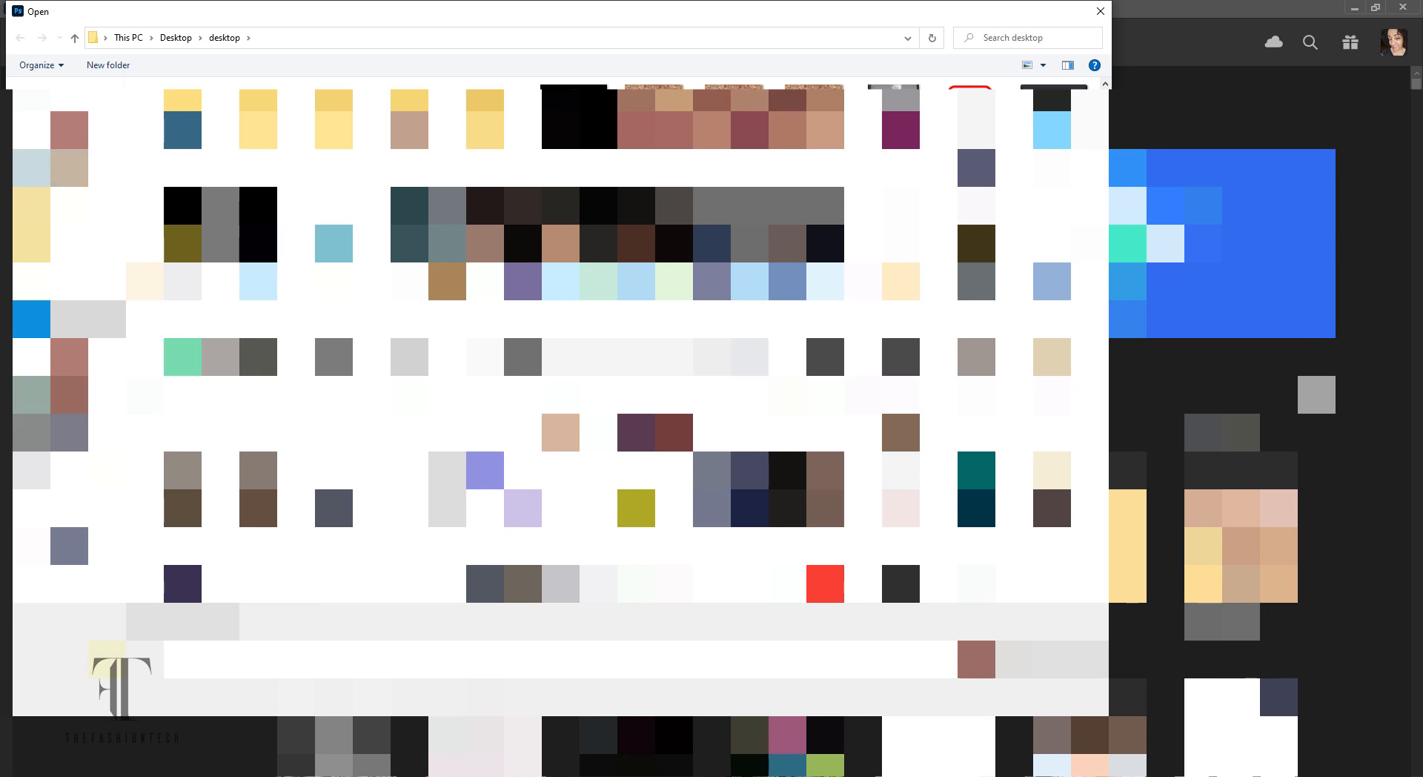
click(69, 168)
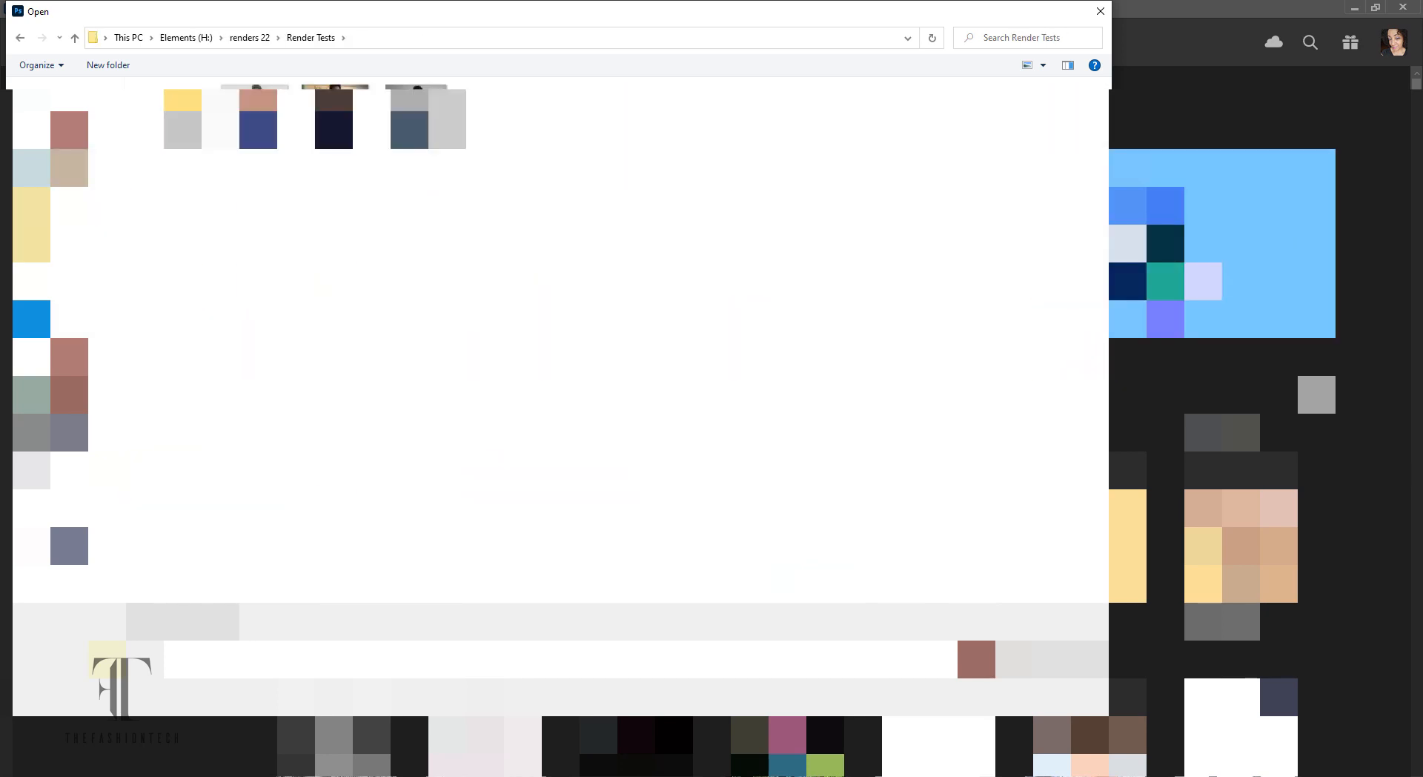
double_click(353, 136)
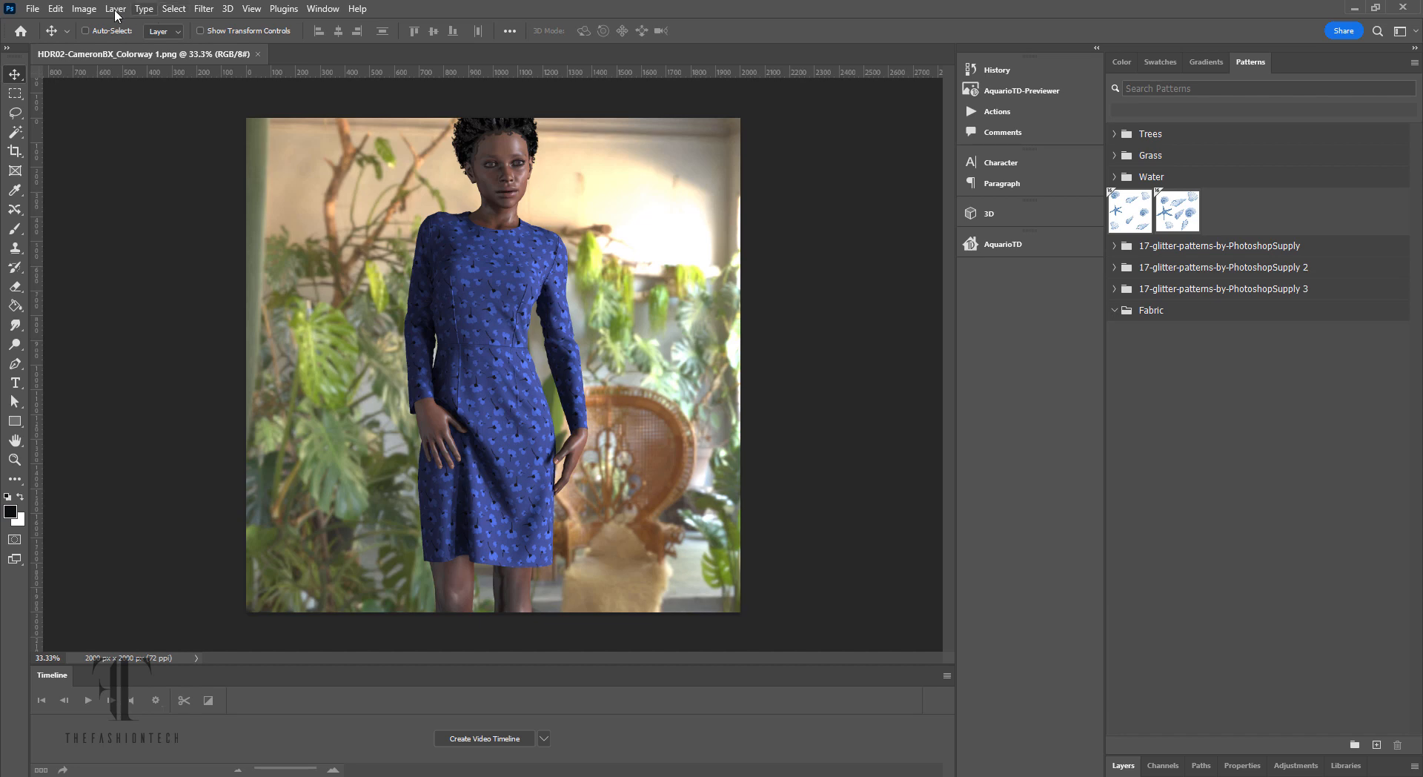
- Adjust the image's brightness to -28 and its contrast to 24
click(57, 10)
mouse_move(84, 9)
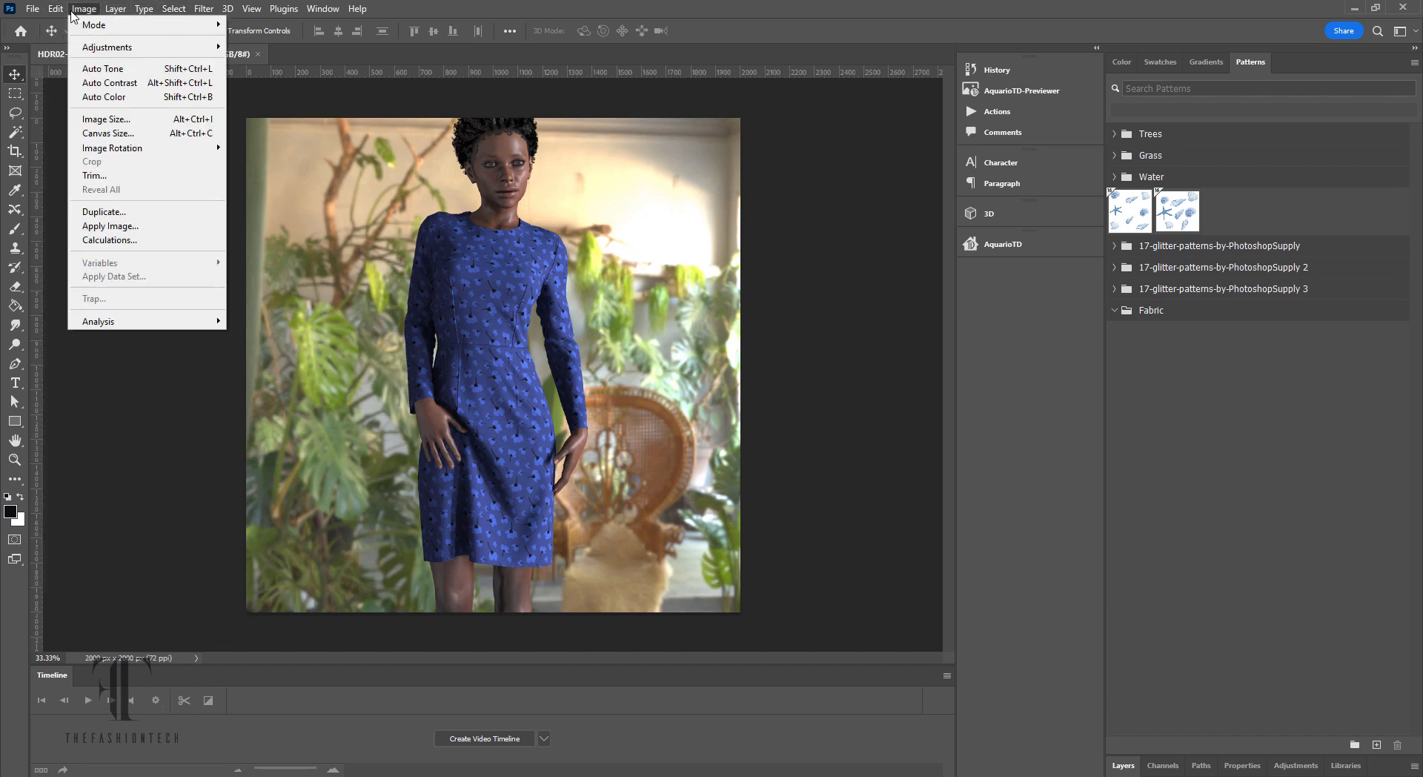
mouse_move(111, 49)
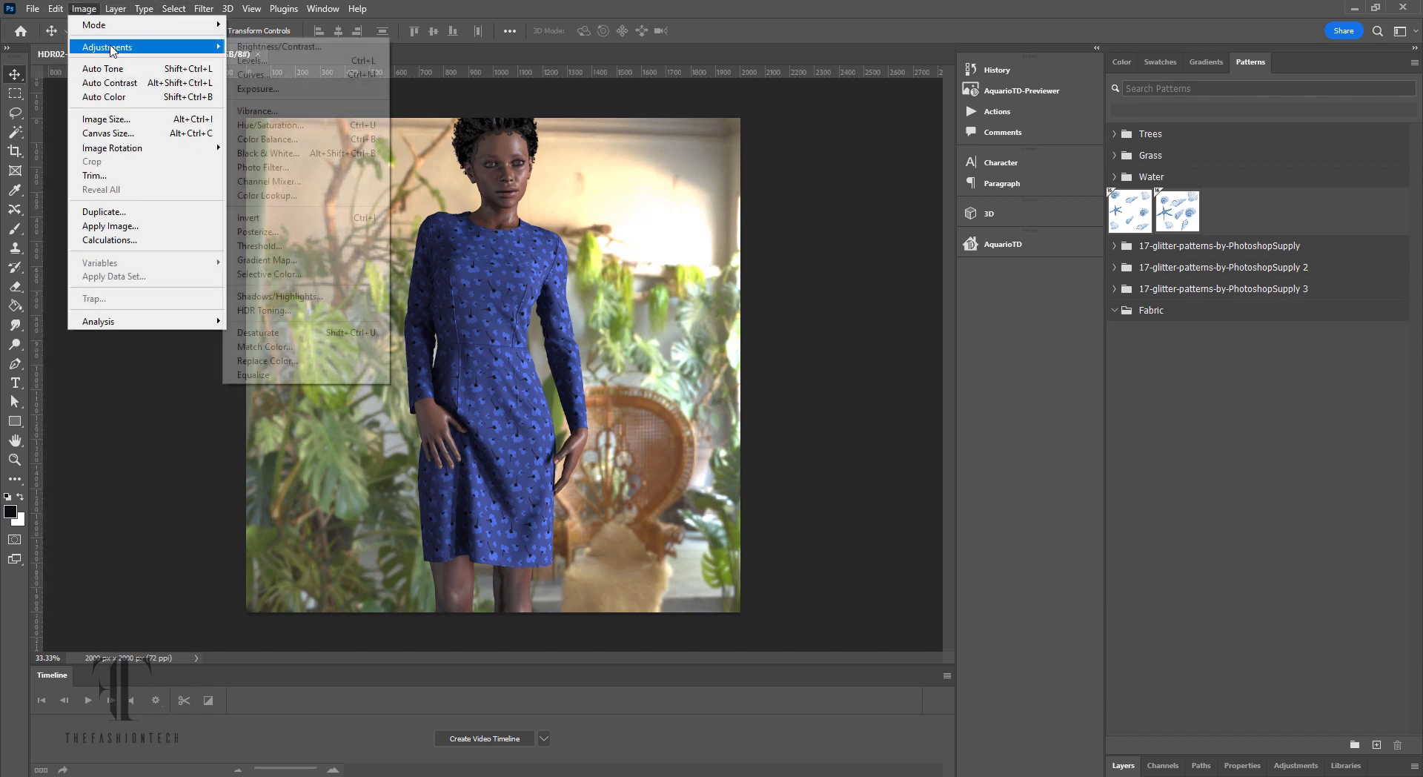
click(250, 47)
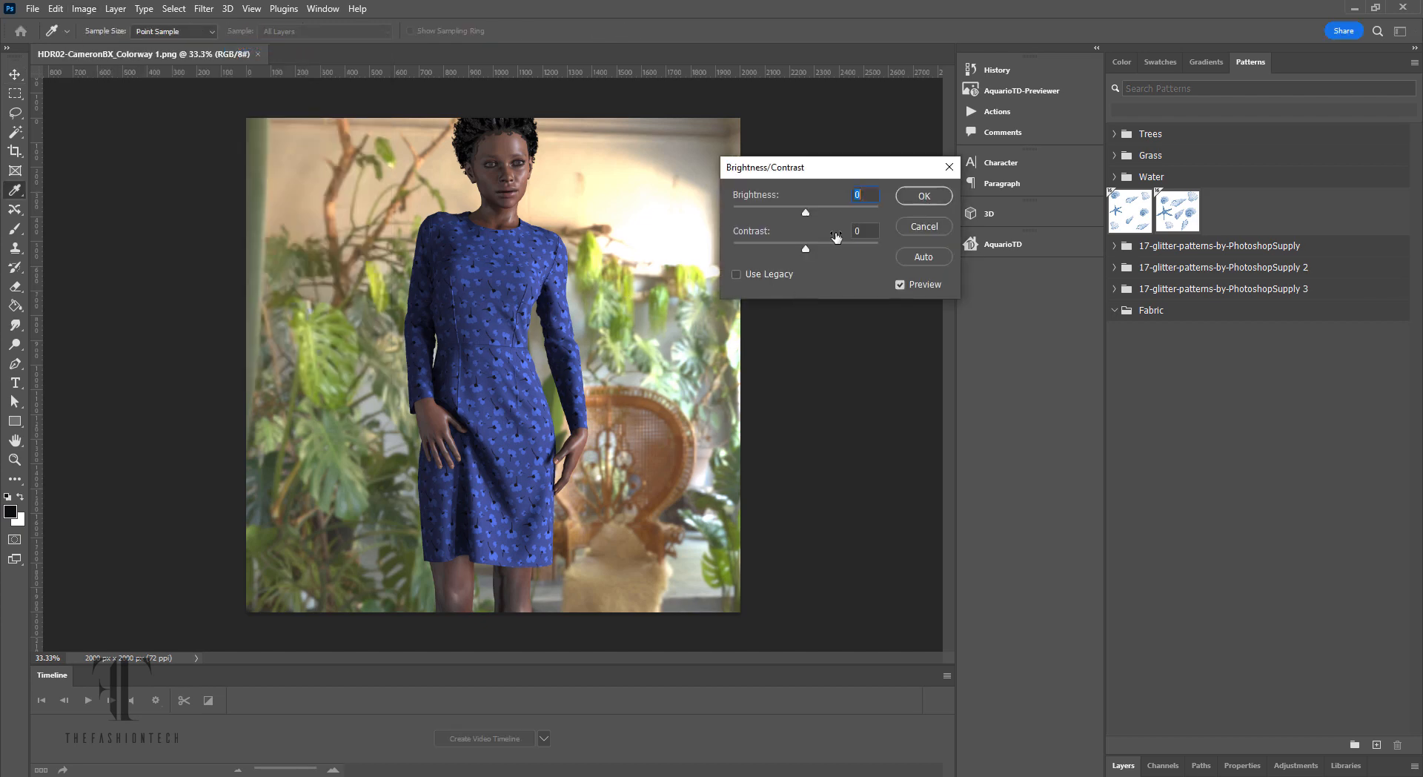
drag(808, 211, 837, 253)
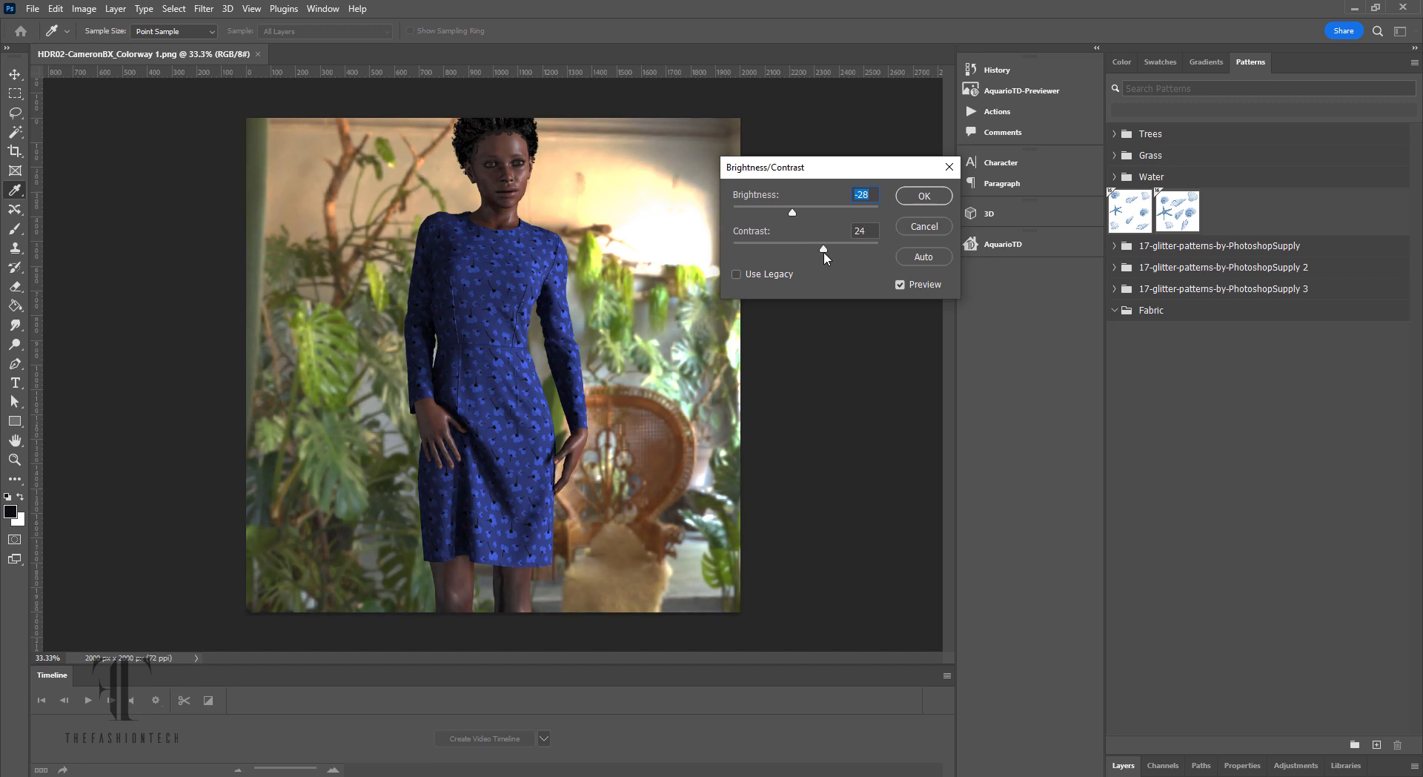
click(924, 195)
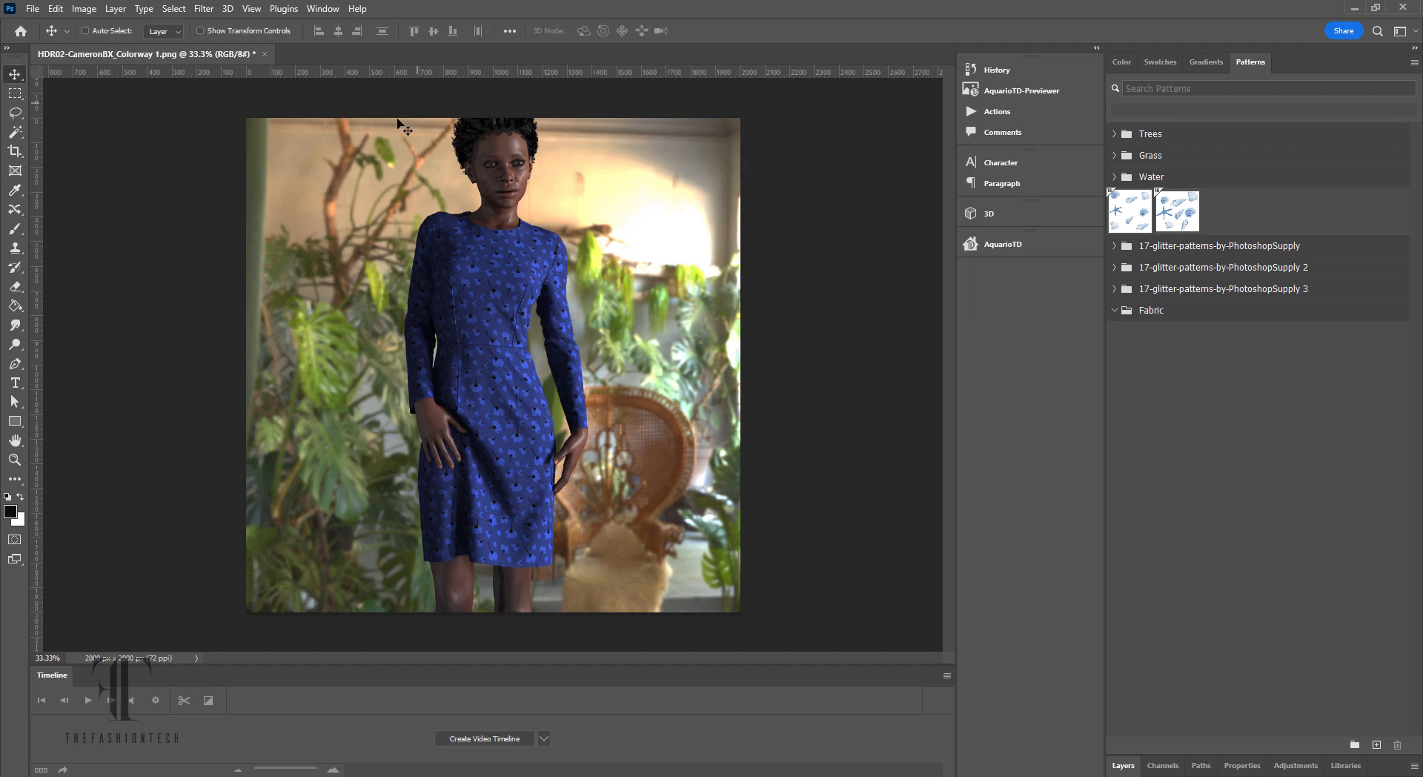
- Raise the exposure of the image slightly
click(82, 11)
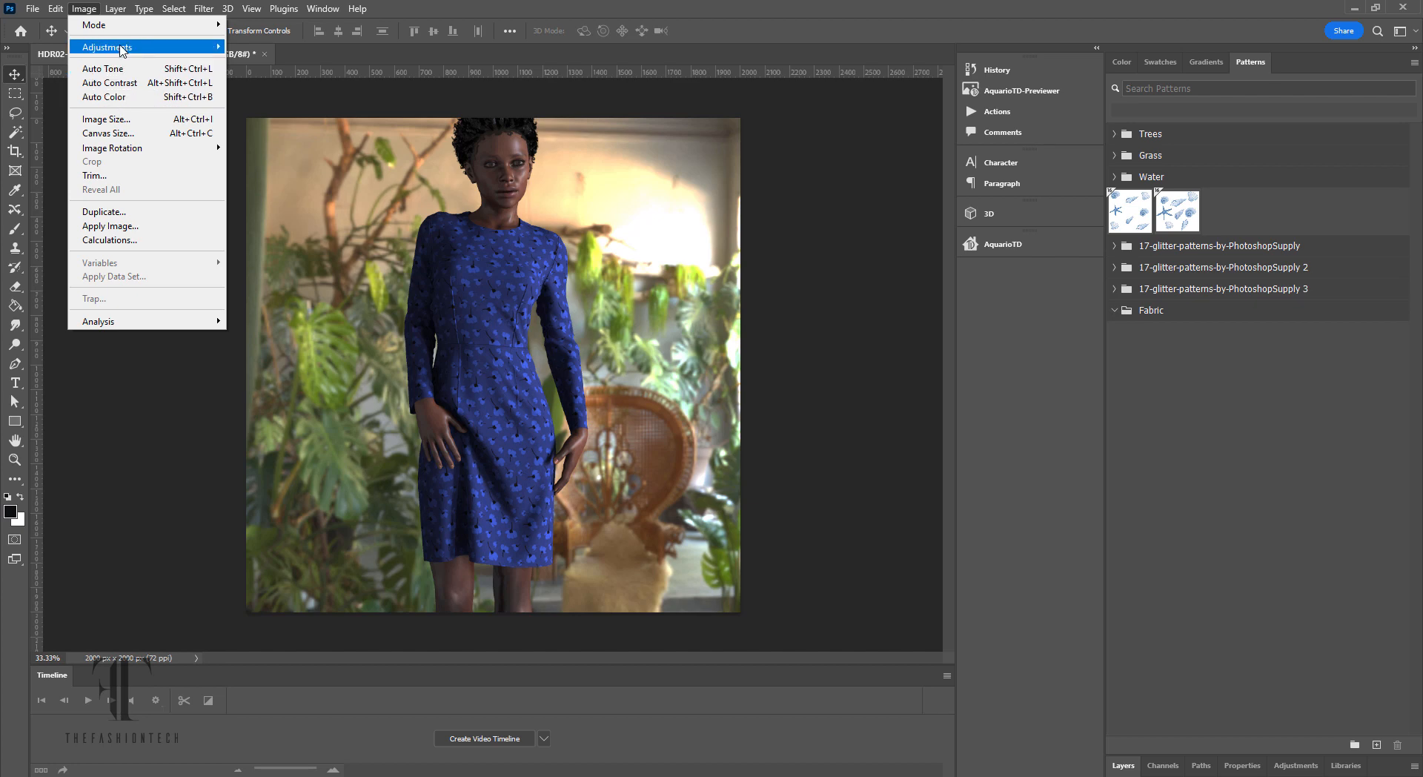
mouse_move(122, 48)
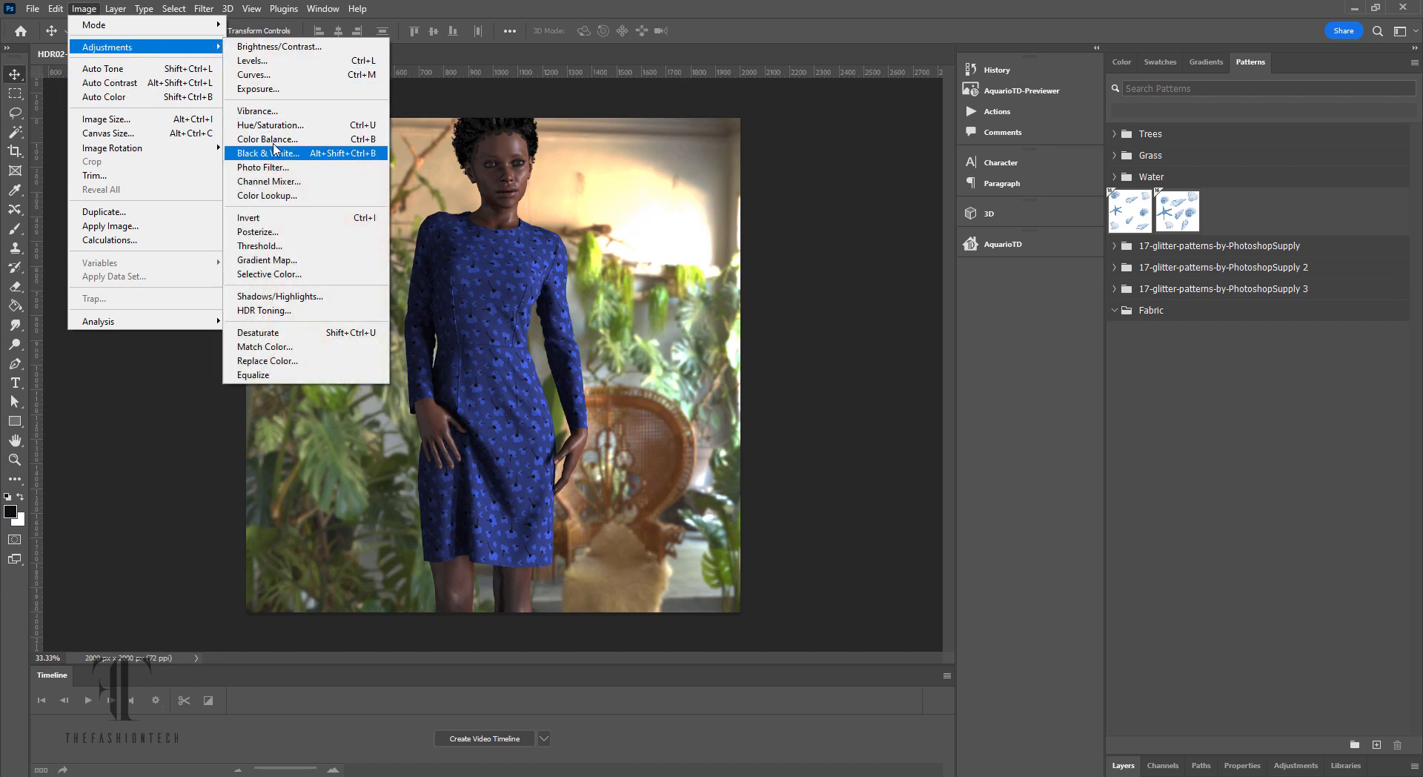
click(282, 88)
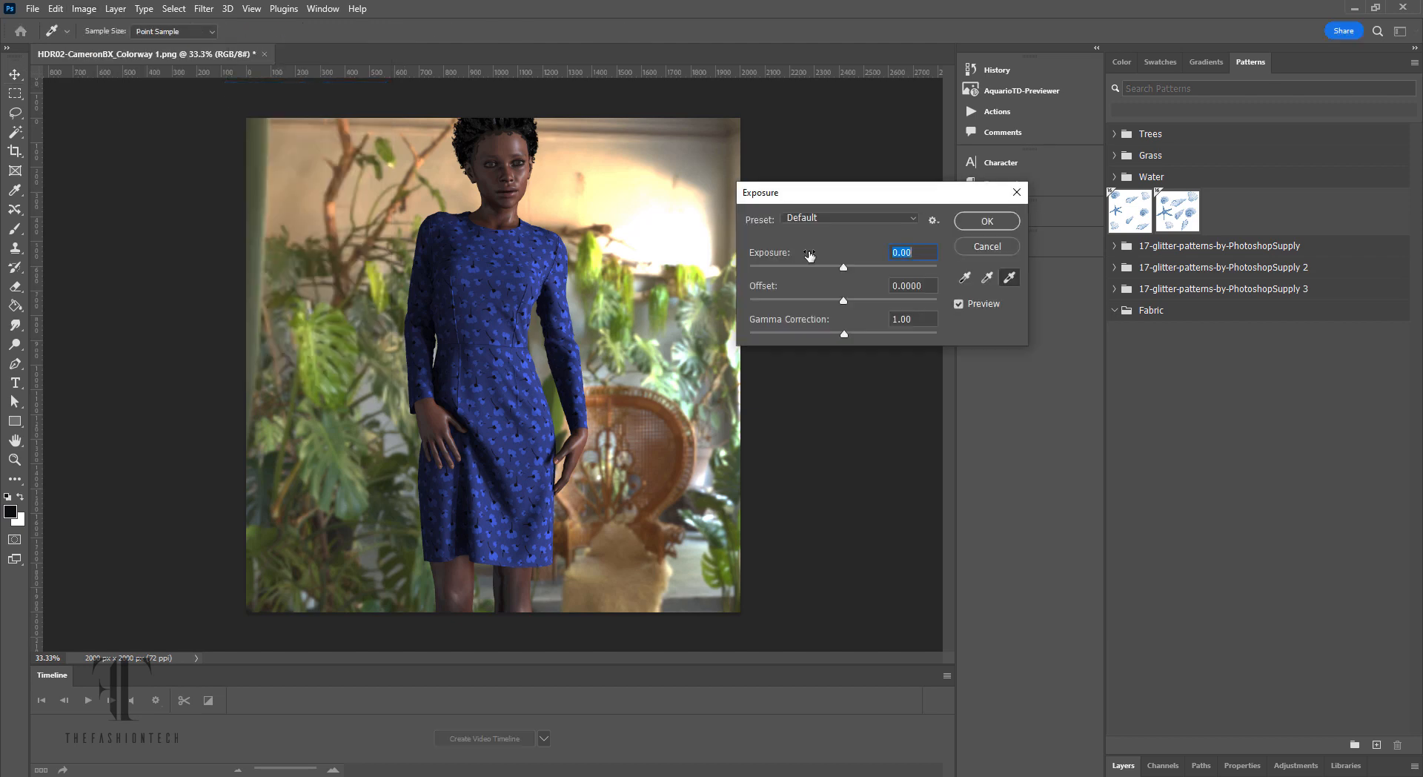
drag(844, 269, 853, 272)
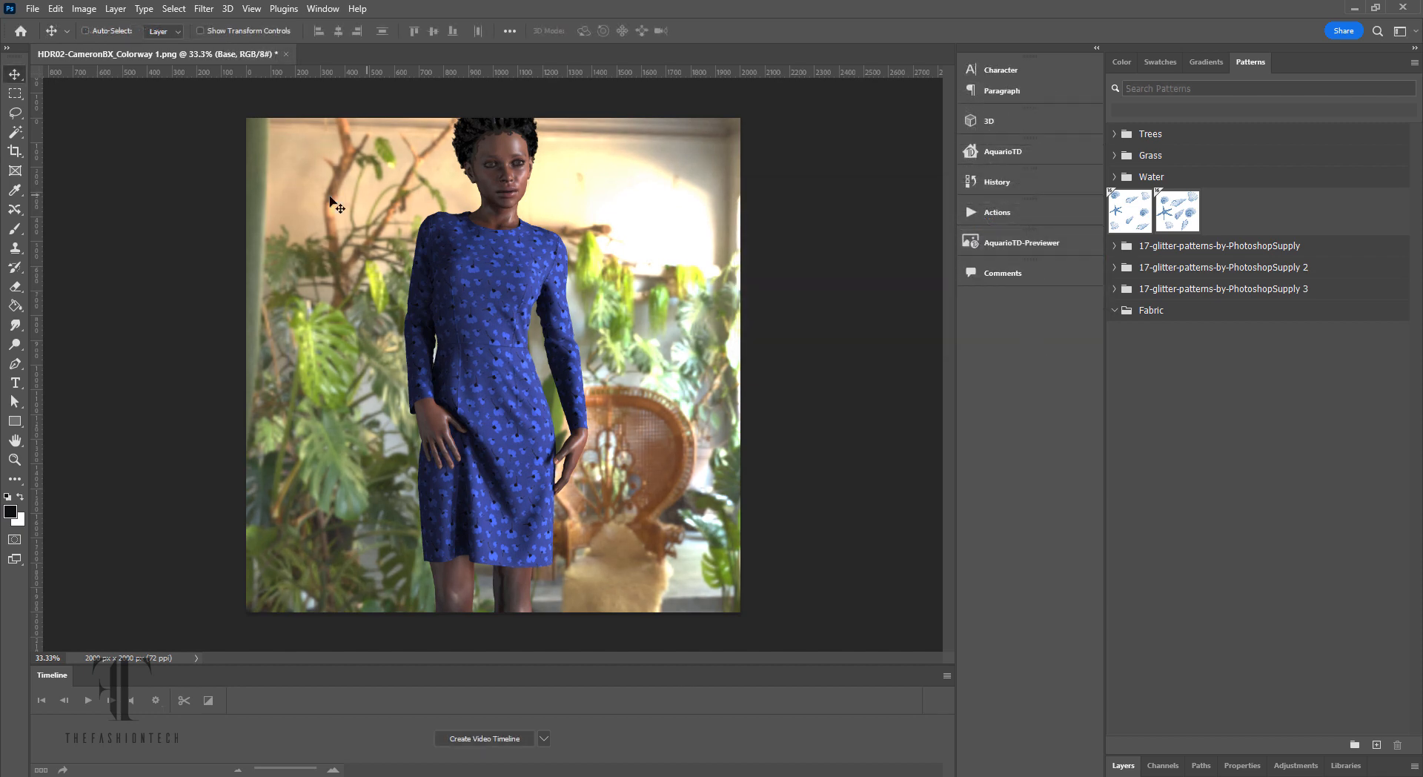
- Undo the last two edits, starting with the layer name change
click(56, 9)
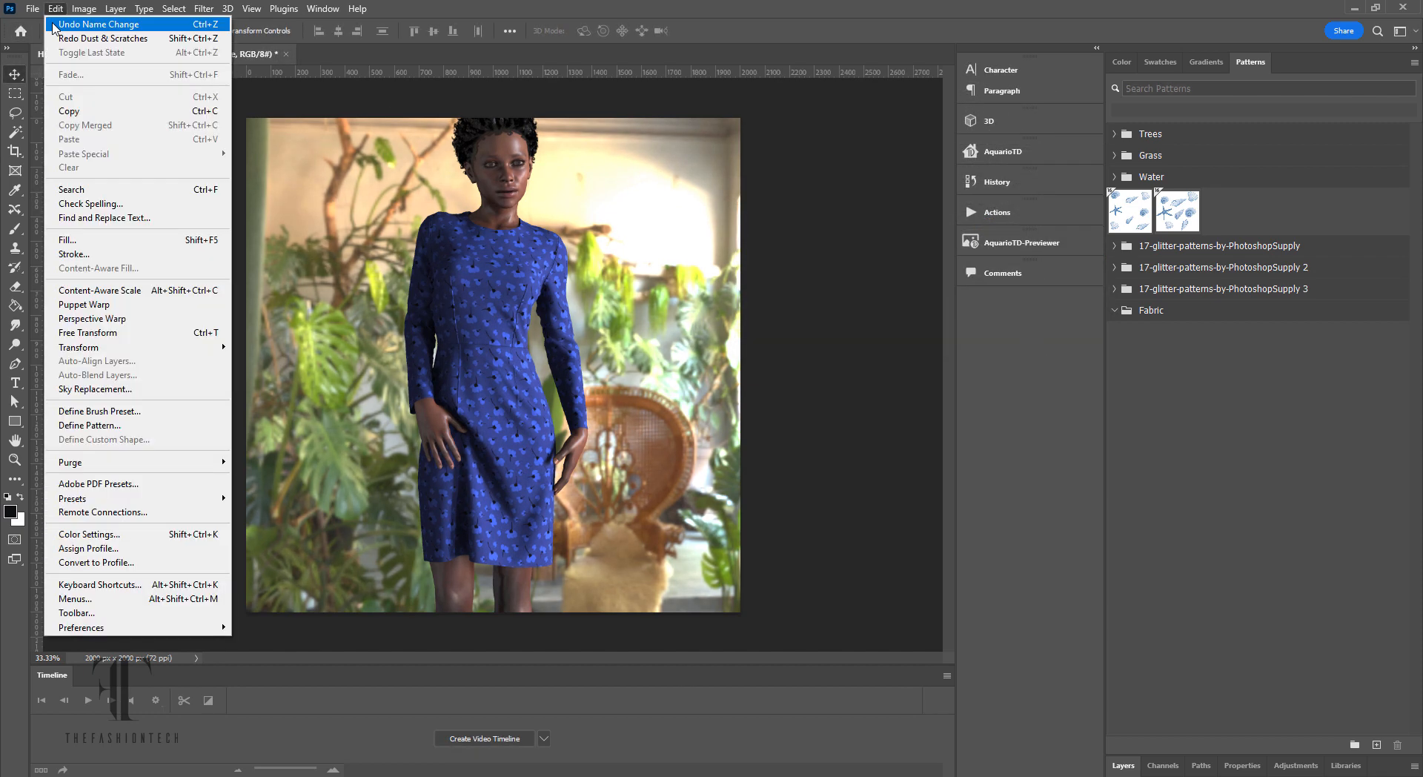
click(53, 25)
click(56, 9)
click(59, 24)
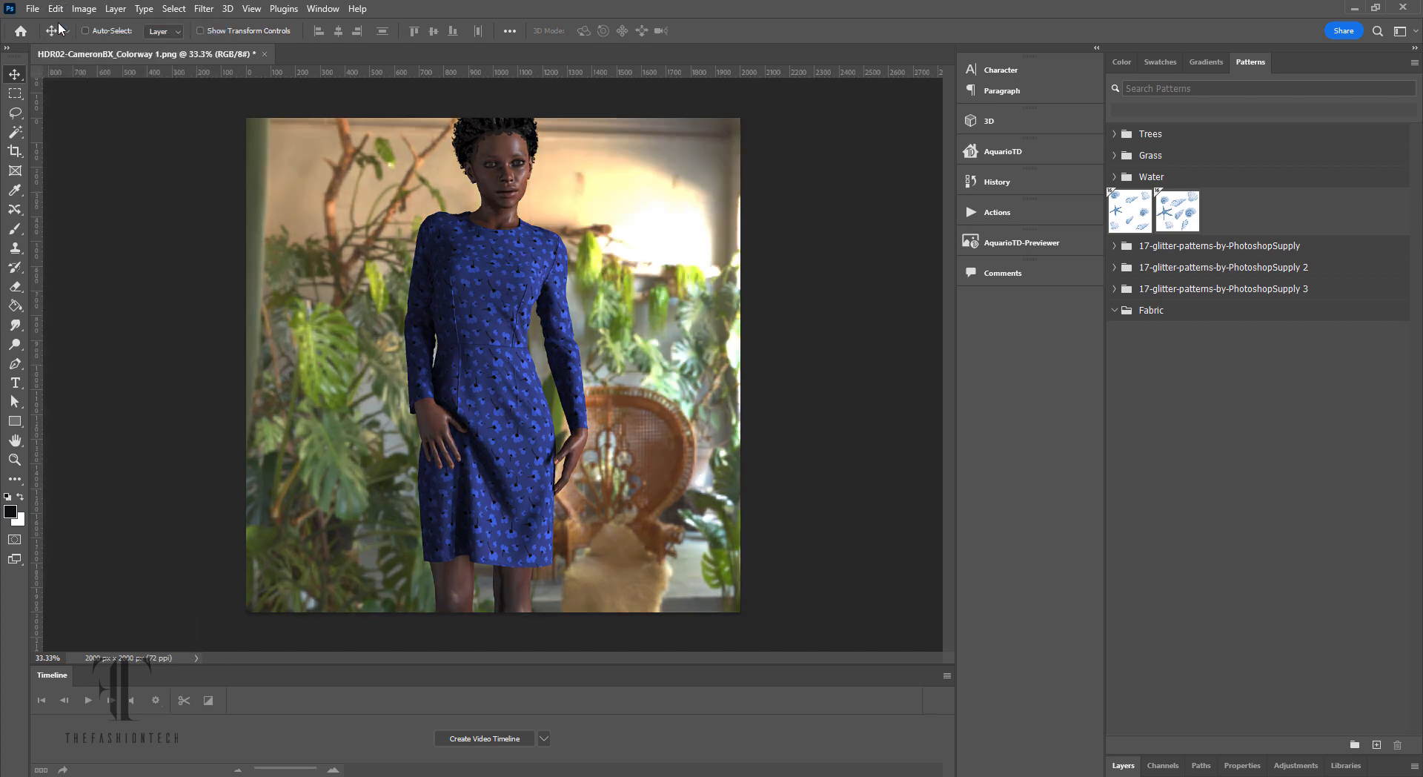
- Apply a photo filter with the tan color of Warming Filter (81) at 6% density, preserving luminosity
click(84, 9)
mouse_move(148, 46)
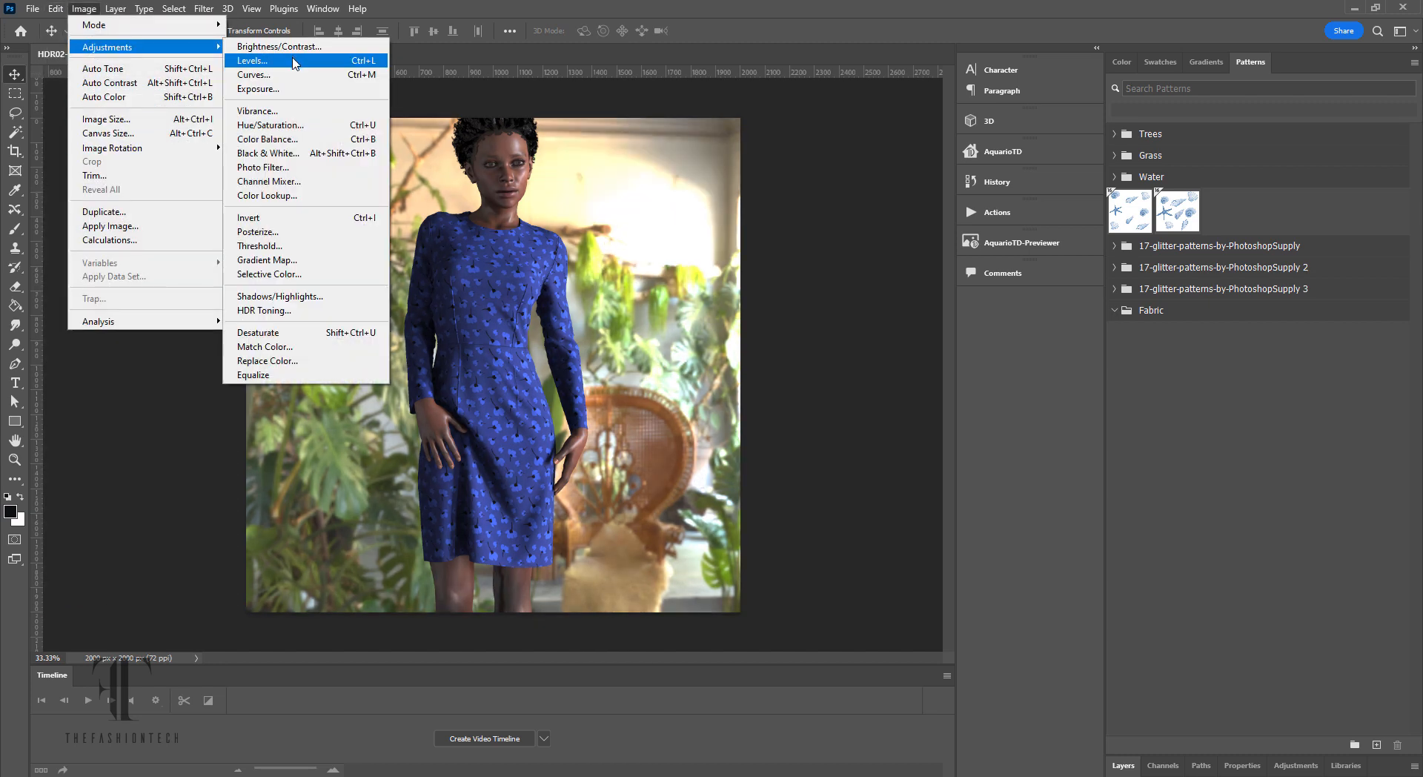
click(263, 166)
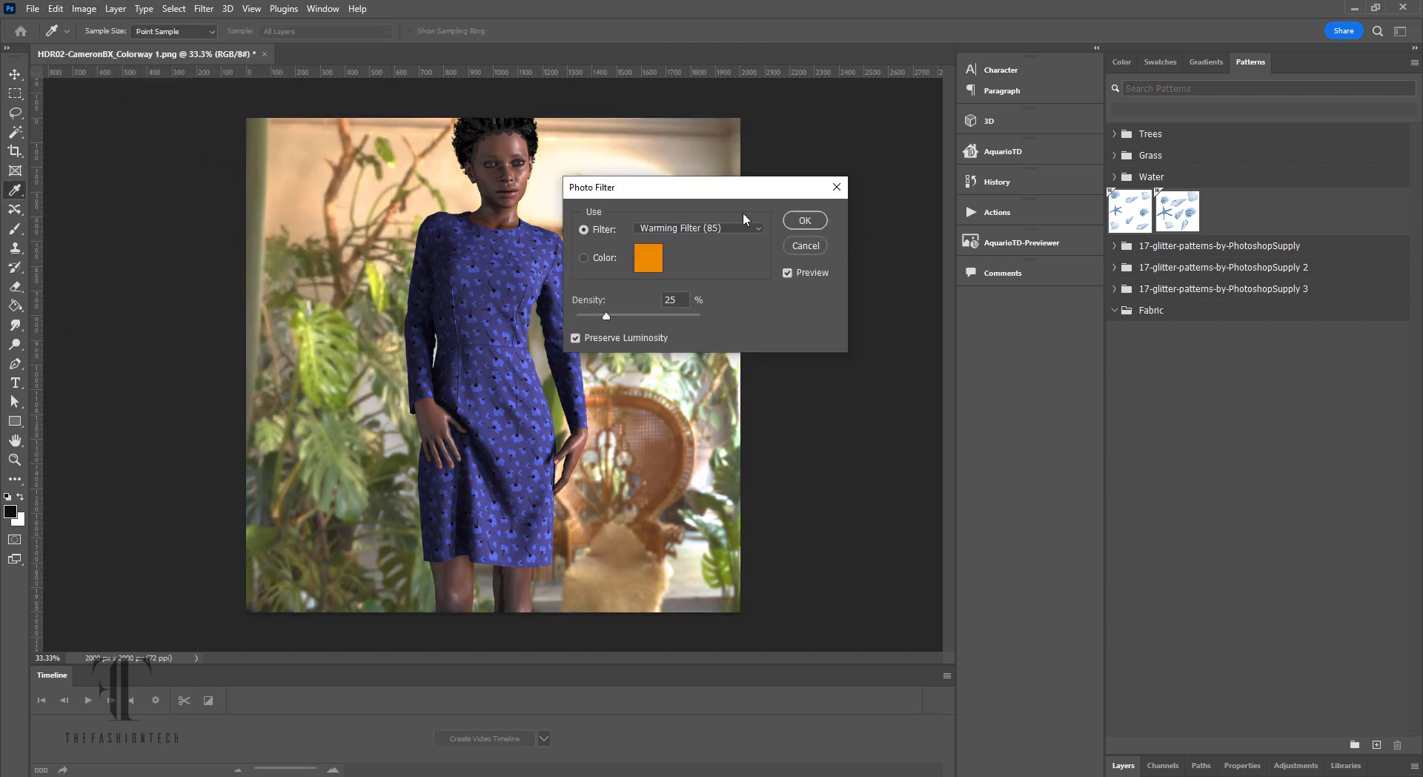
click(757, 228)
click(682, 258)
mouse_move(607, 316)
mouse_down()
mouse_move(652, 317)
mouse_move(582, 317)
mouse_up()
click(584, 258)
click(1356, 170)
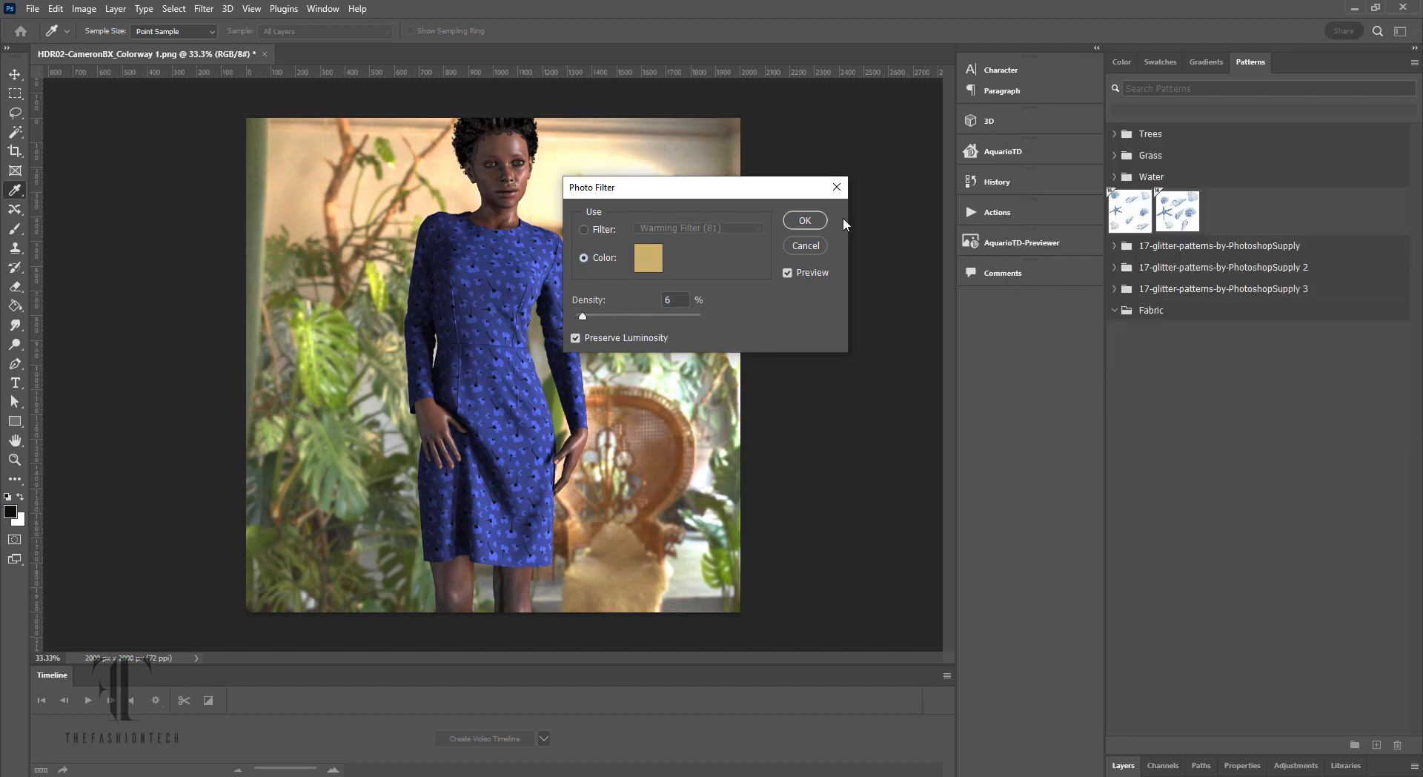
key(Return)
- Apply a Curves adjustment on the RGB channel with points at input 42, output 41 and input 63, output 64
click(84, 9)
mouse_move(106, 47)
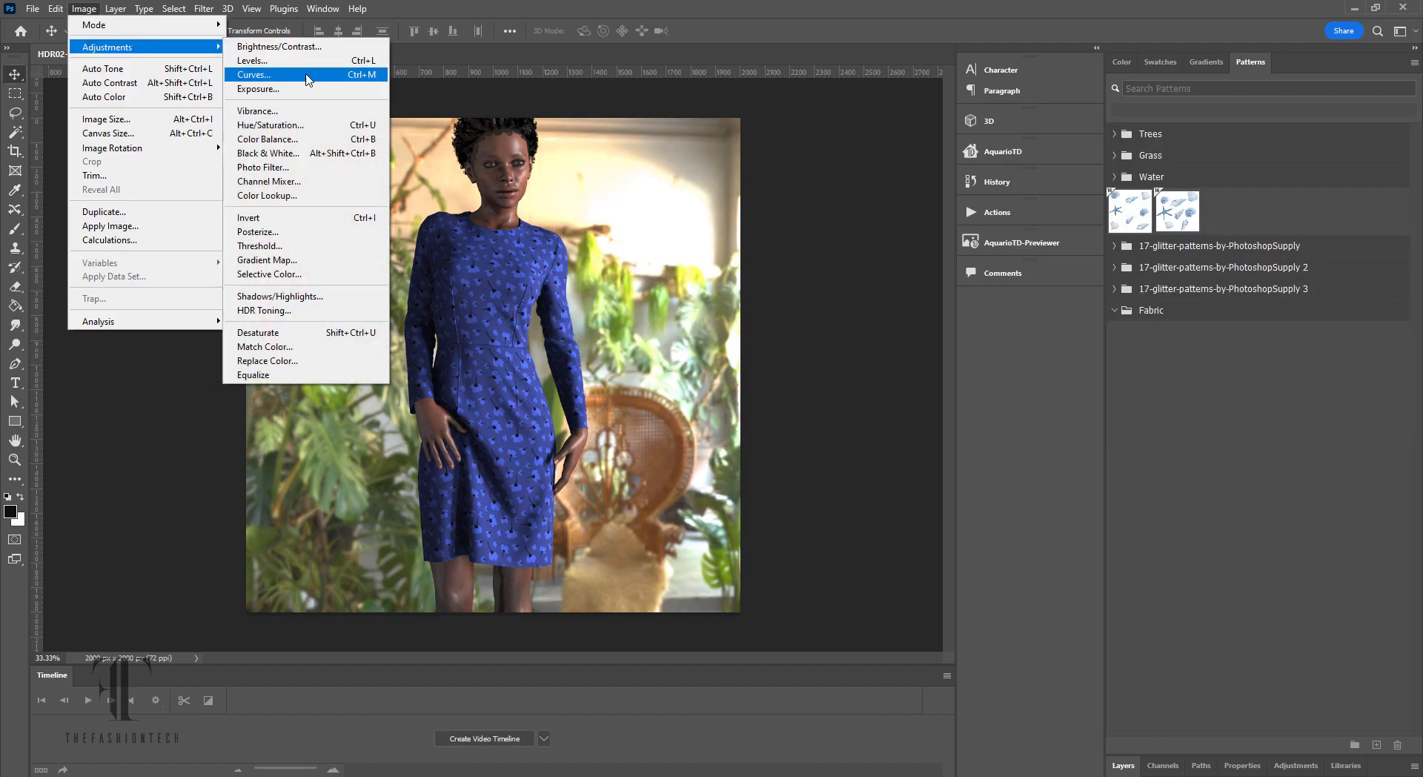
click(309, 76)
mouse_move(1033, 351)
mouse_down()
mouse_move(1033, 371)
mouse_move(1050, 341)
mouse_move(1011, 388)
mouse_move(1023, 373)
mouse_move(1003, 368)
mouse_move(1023, 371)
mouse_move(1075, 415)
mouse_move(1048, 383)
mouse_move(979, 348)
mouse_move(1015, 364)
mouse_move(1048, 347)
mouse_move(1038, 300)
mouse_move(1059, 326)
mouse_move(1018, 369)
mouse_up()
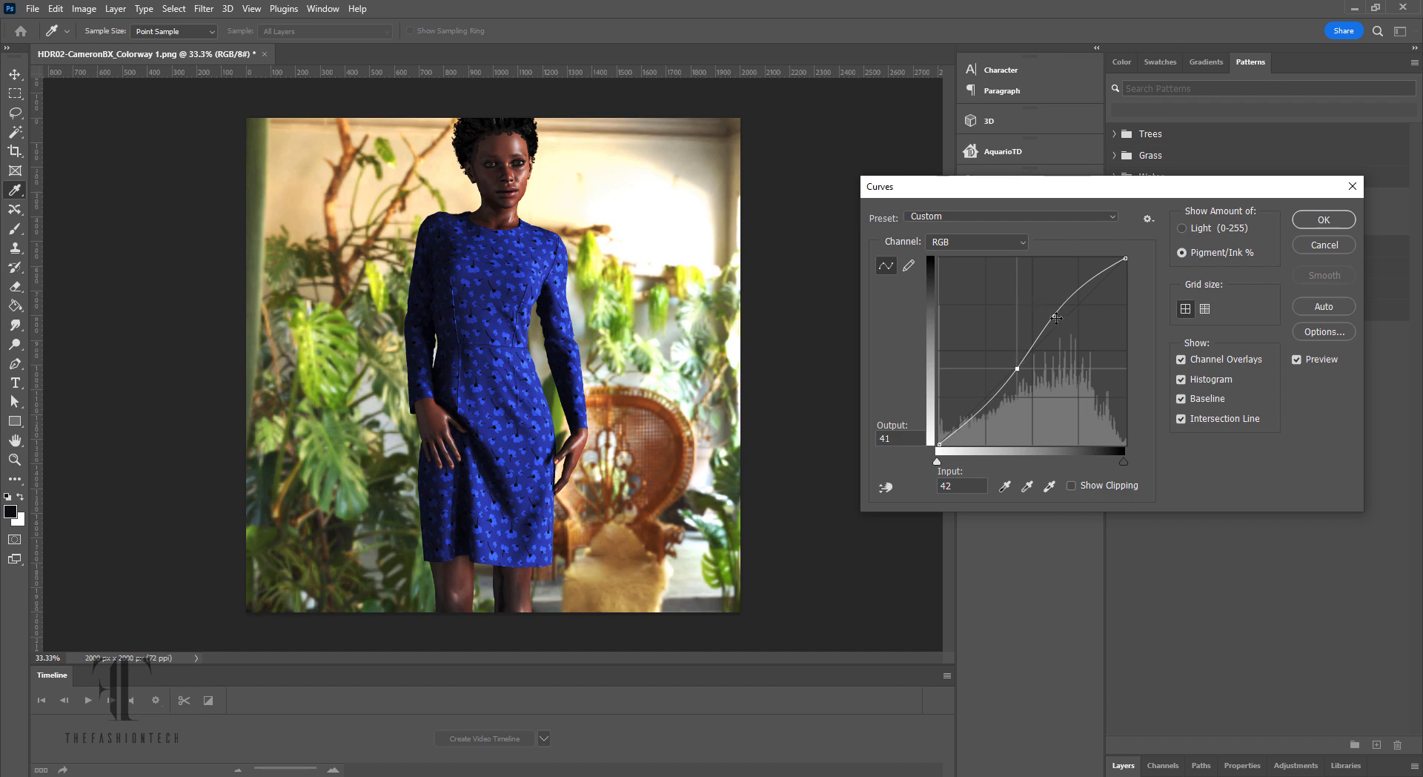
drag(1055, 315, 1056, 322)
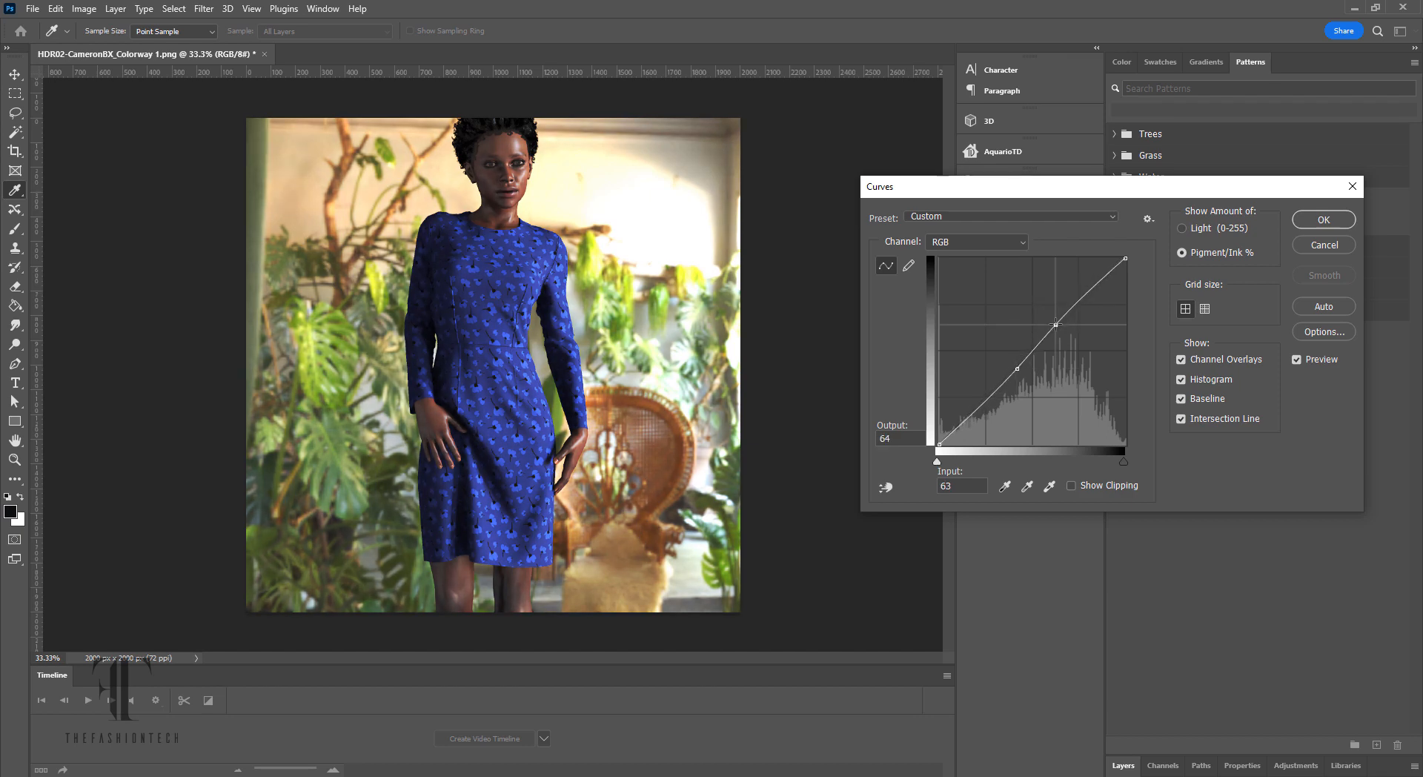
click(1324, 220)
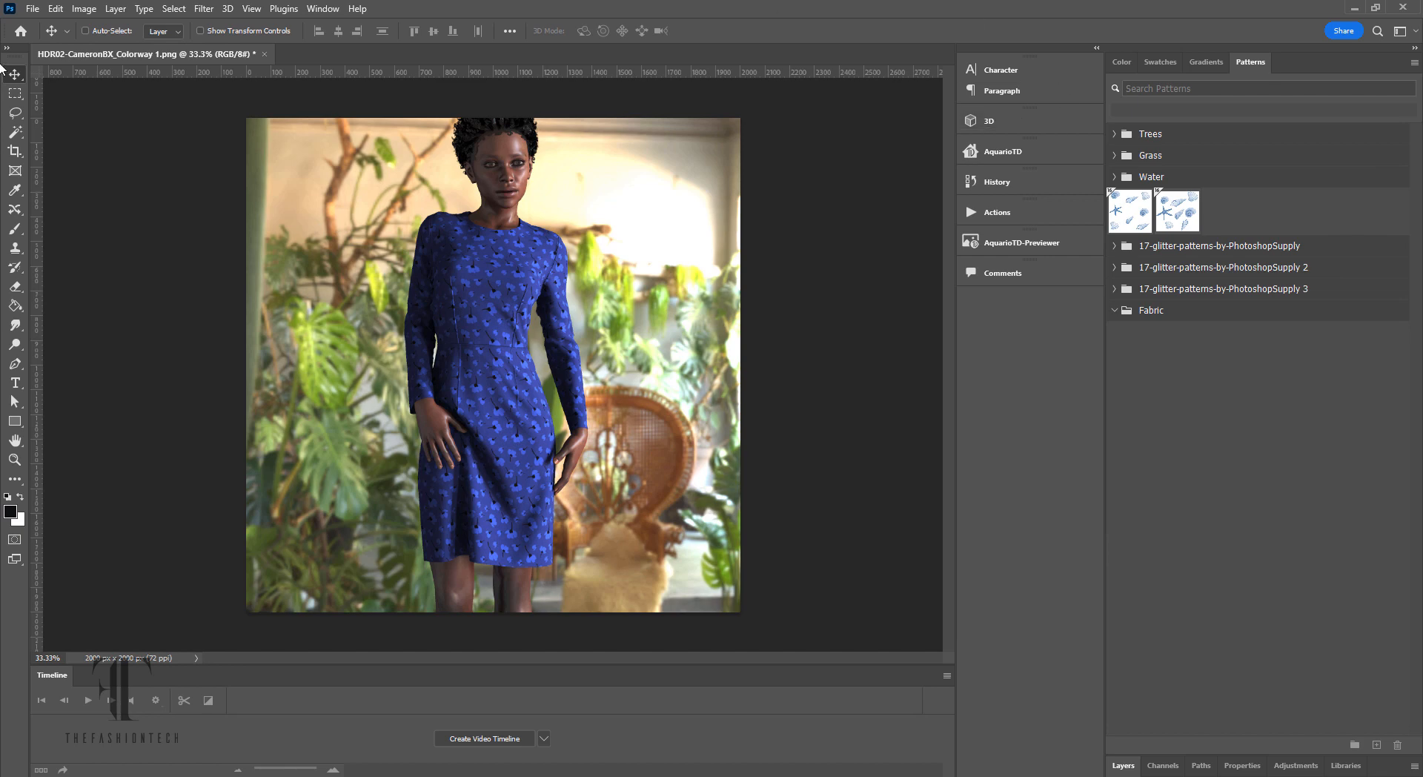
- Save the retouched HDR02-CameronBX_Colorway 1.png under its existing name
click(34, 9)
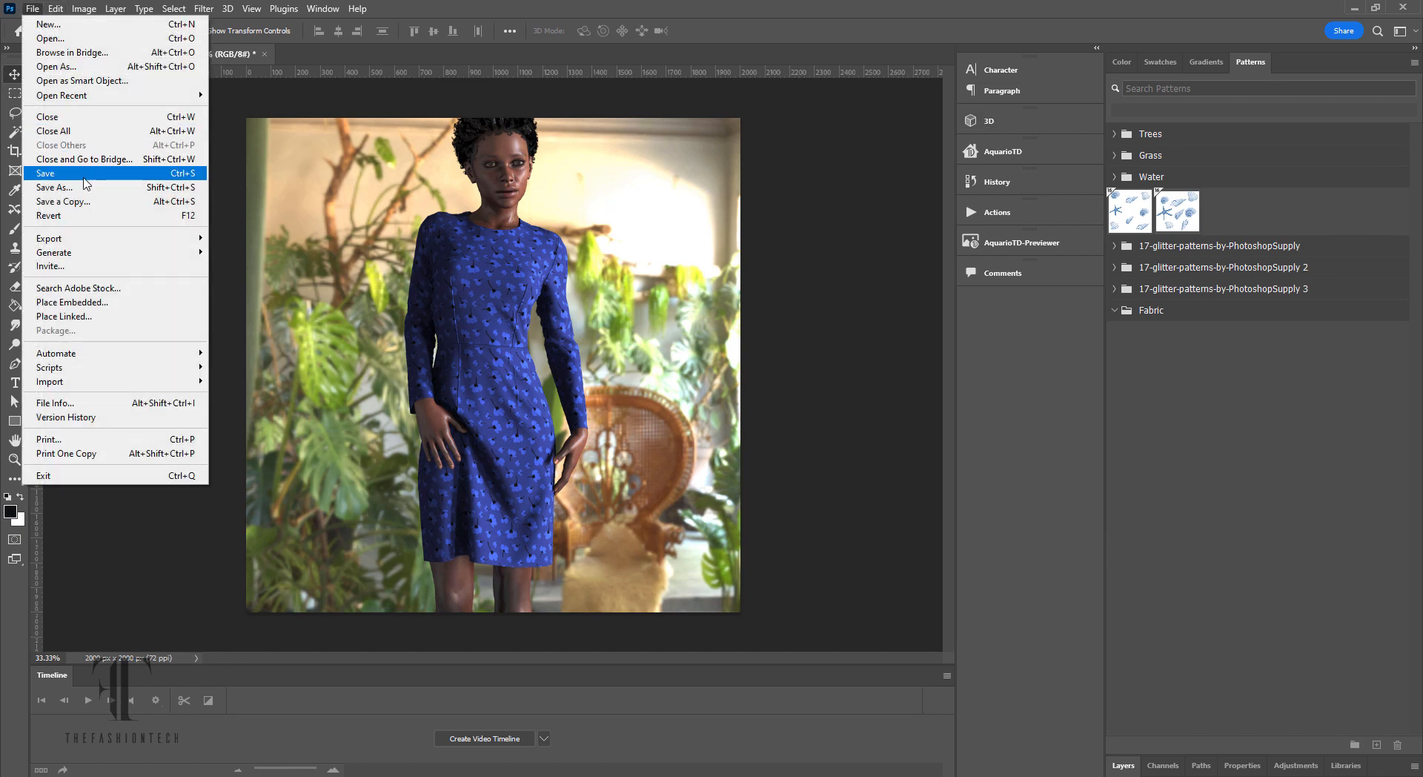
click(176, 175)
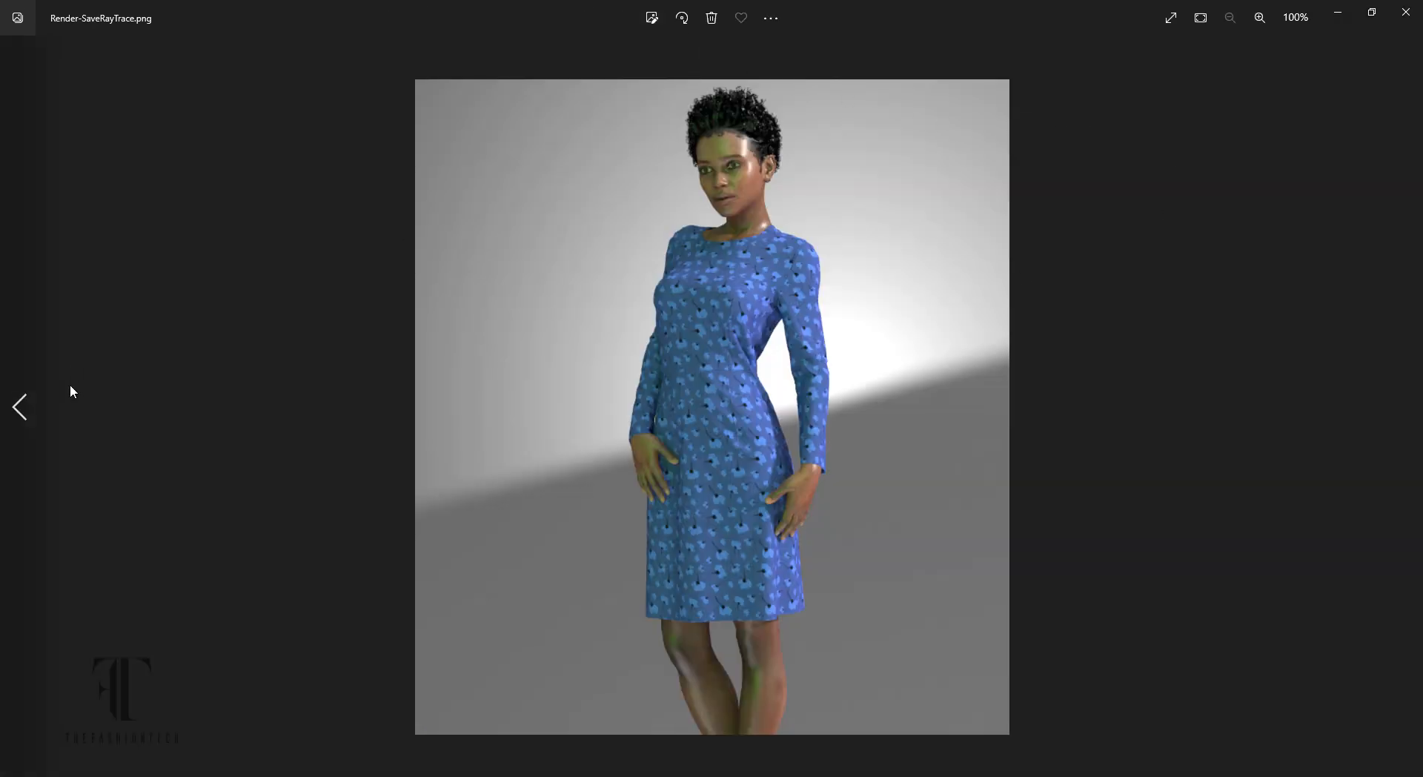
- Compare the saved Cameron renders in the Photos viewer, from Render-SaveRayTrace.png back to Cameron-Normal Render_Colorway 1.jpg and forward again, and close the viewer
click(22, 407)
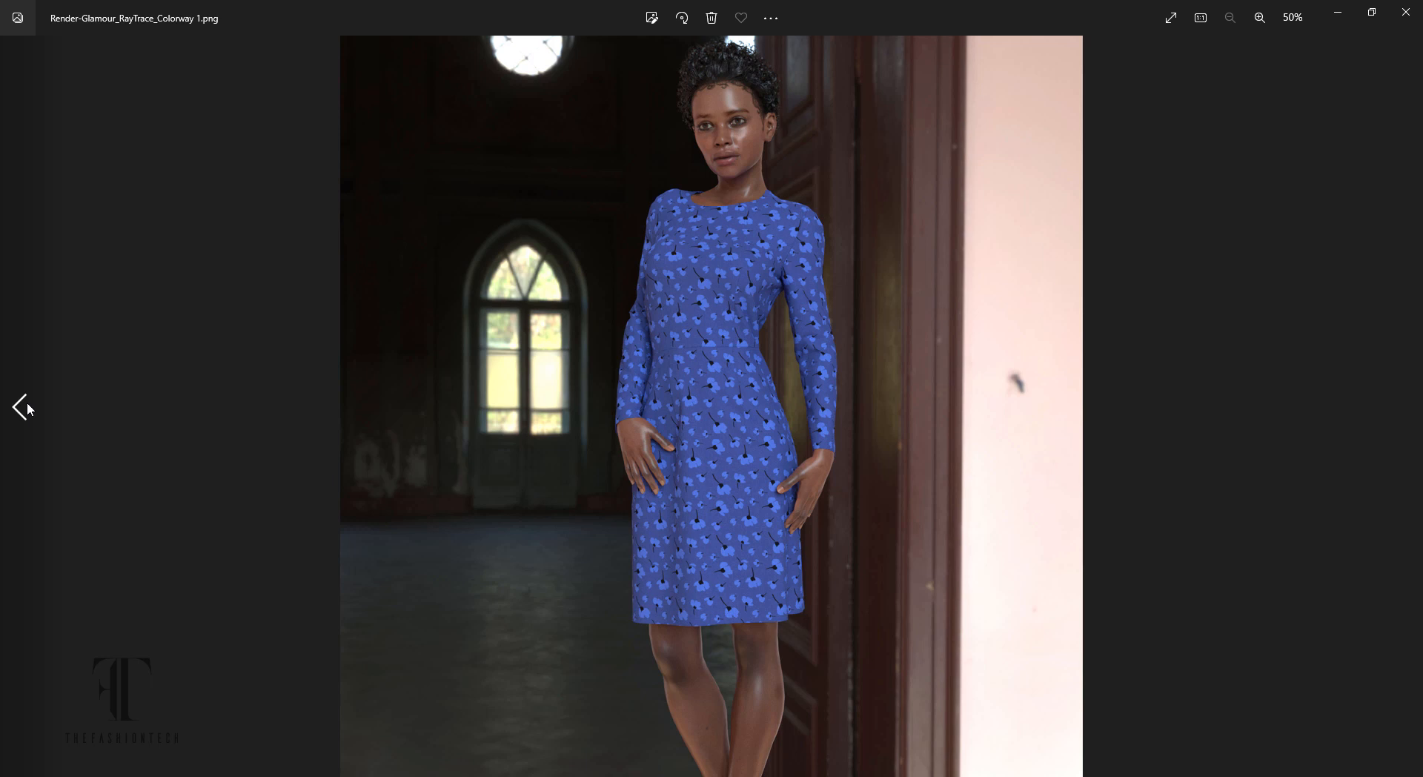
click(25, 407)
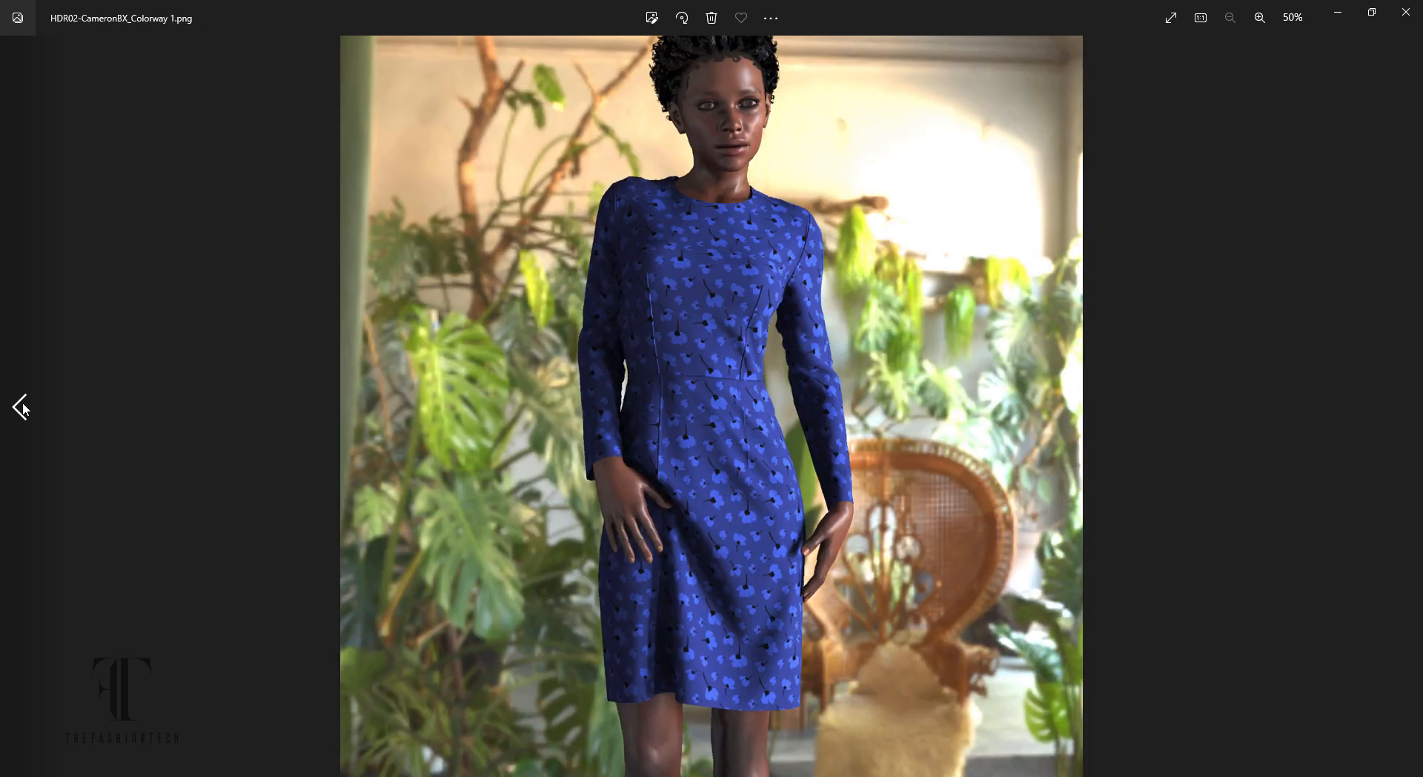
click(22, 407)
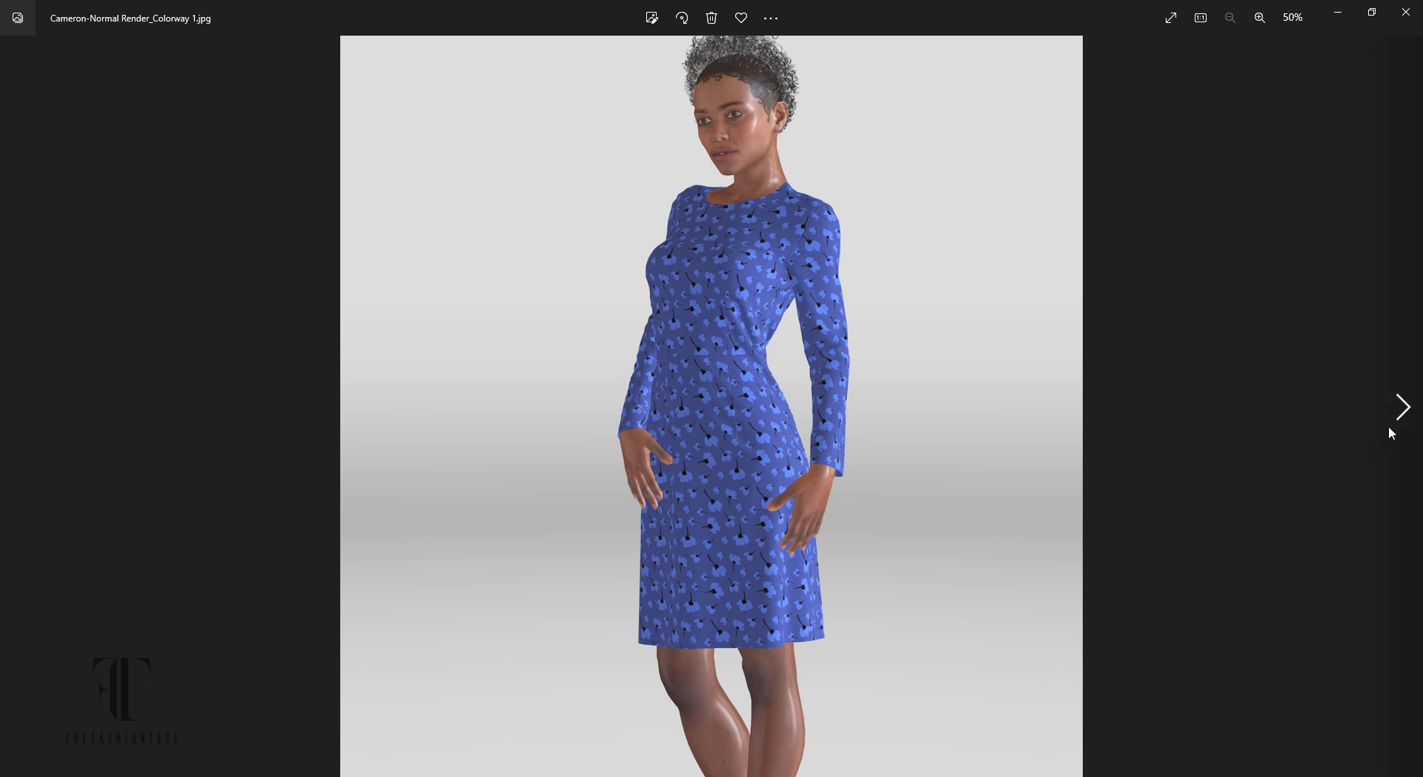
click(1398, 419)
click(1399, 419)
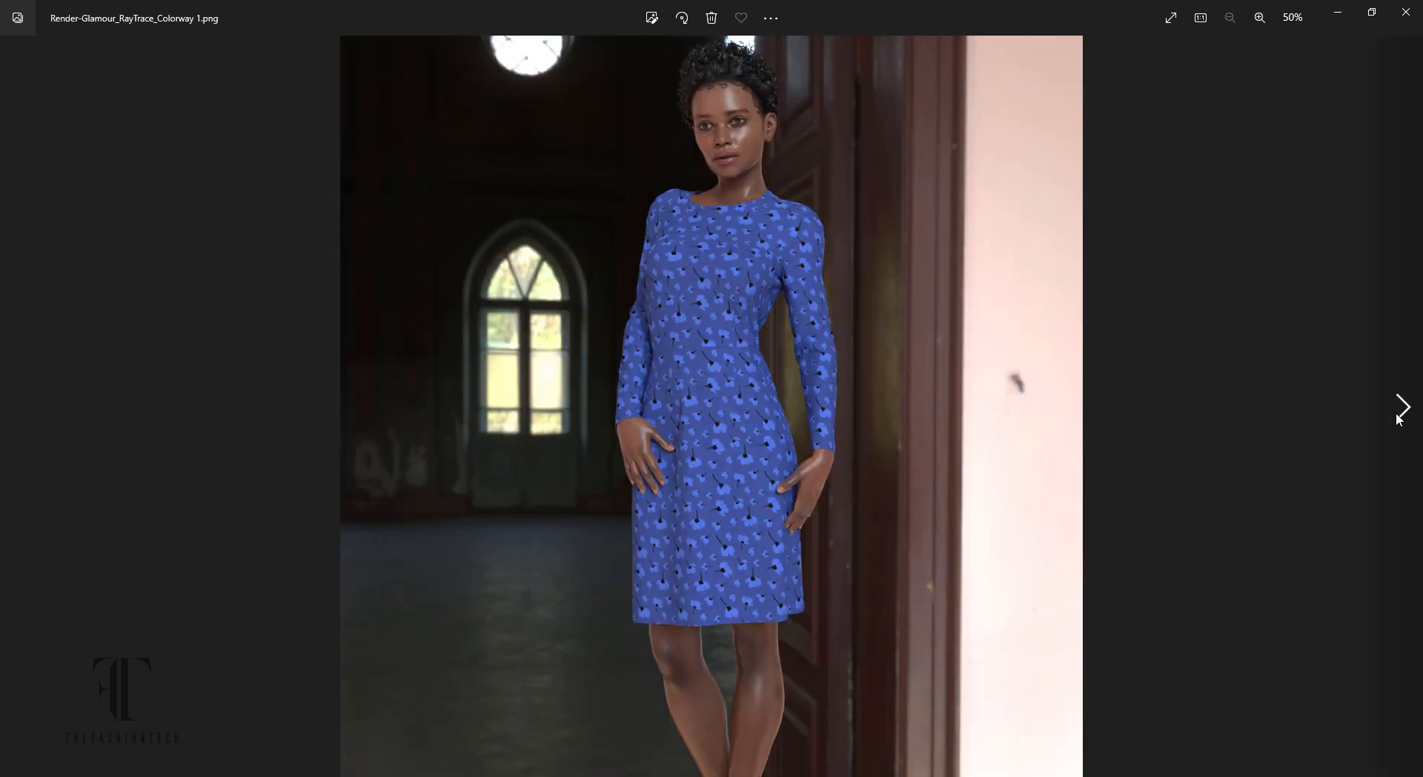
click(1399, 419)
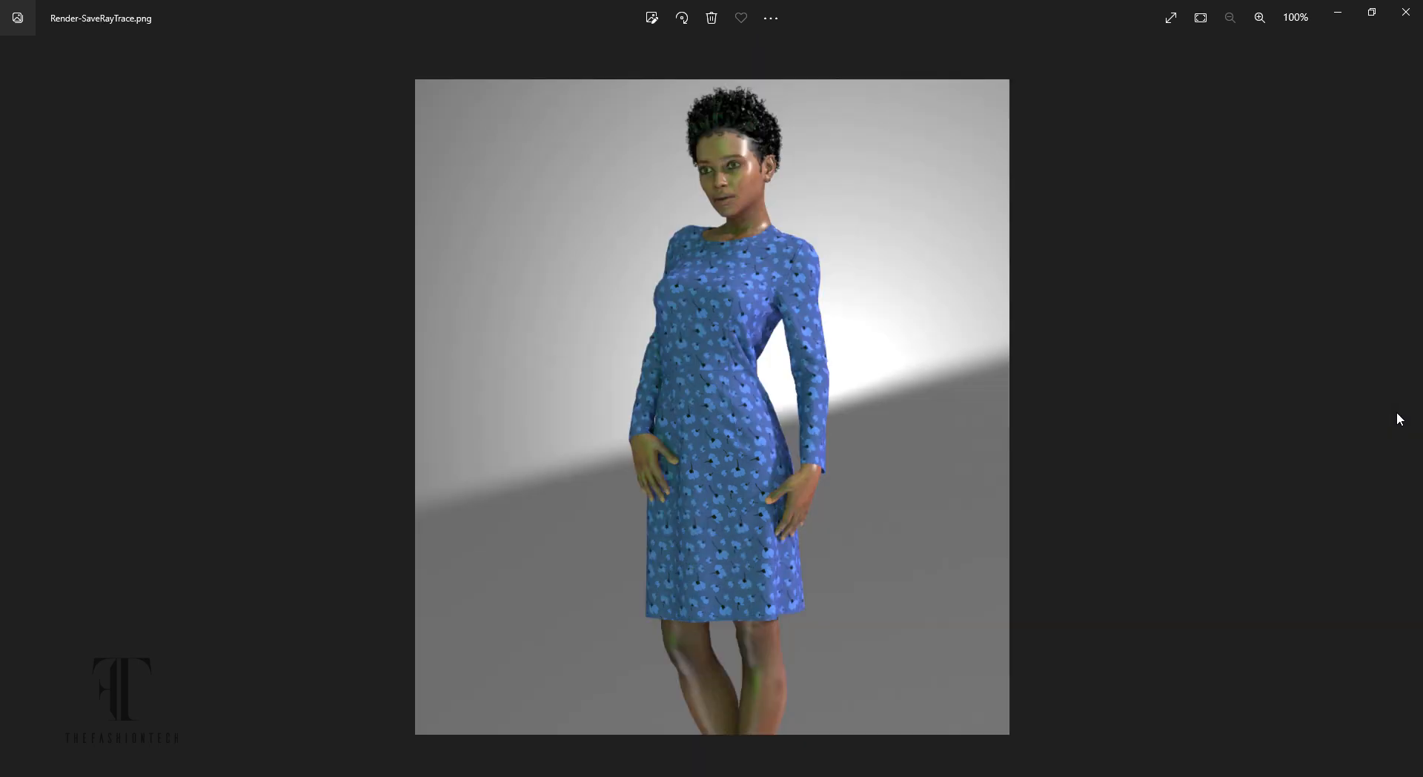
click(1406, 14)
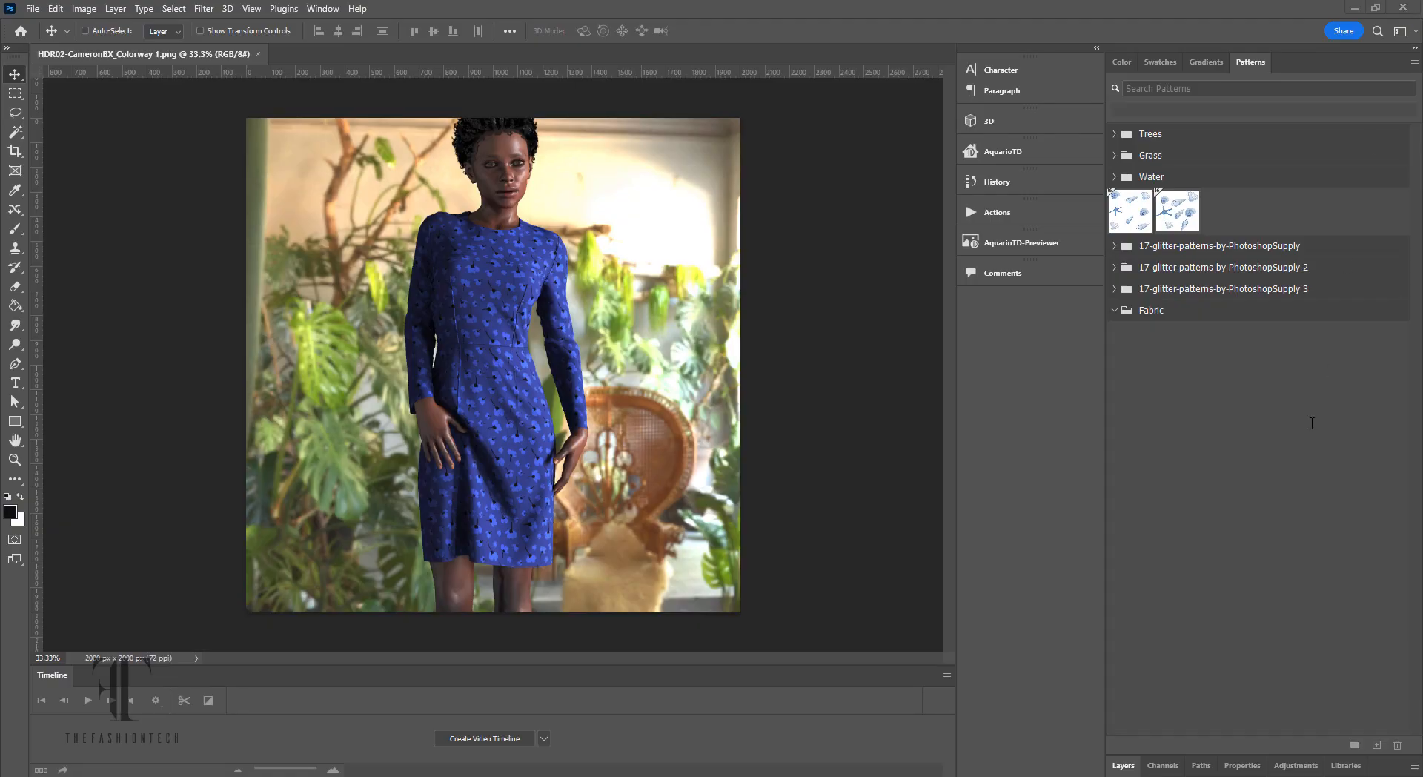